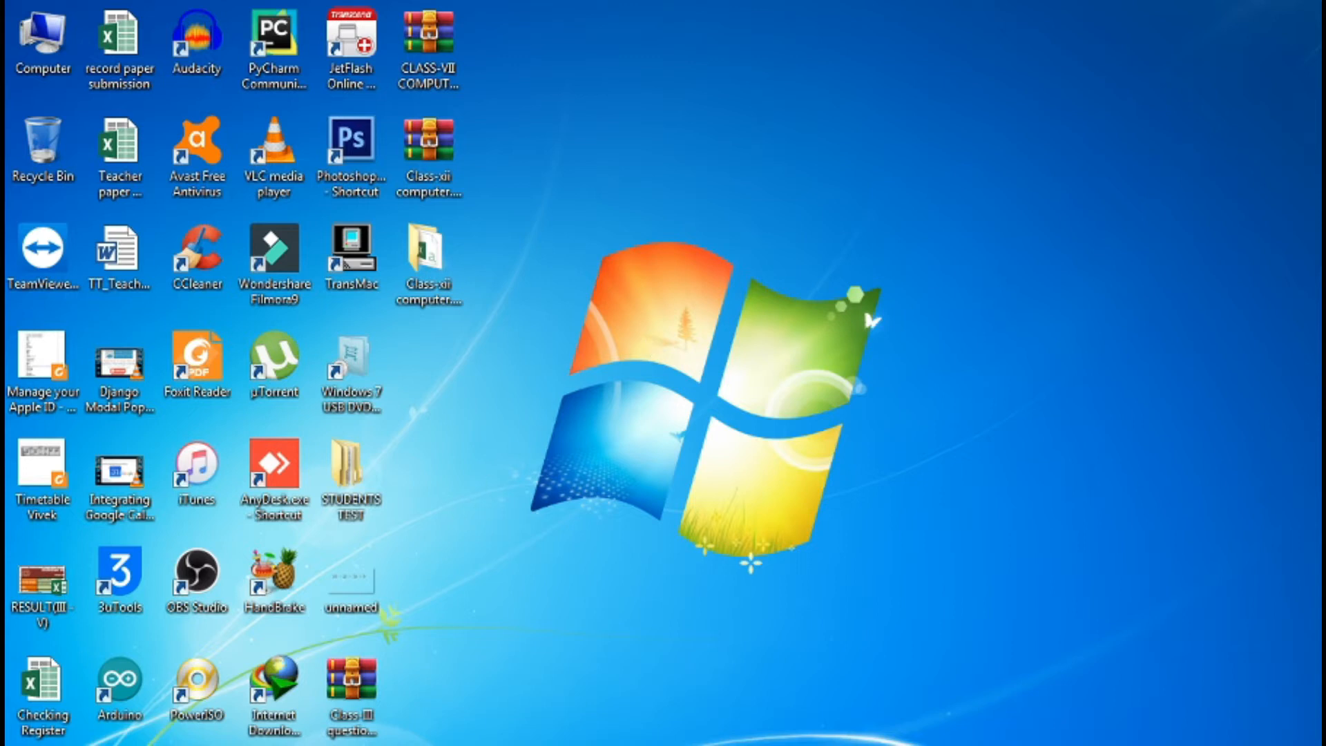
# Launch Google Chrome by searching 'chrome' from the Windows Start menu
pyautogui.click(52, 745)
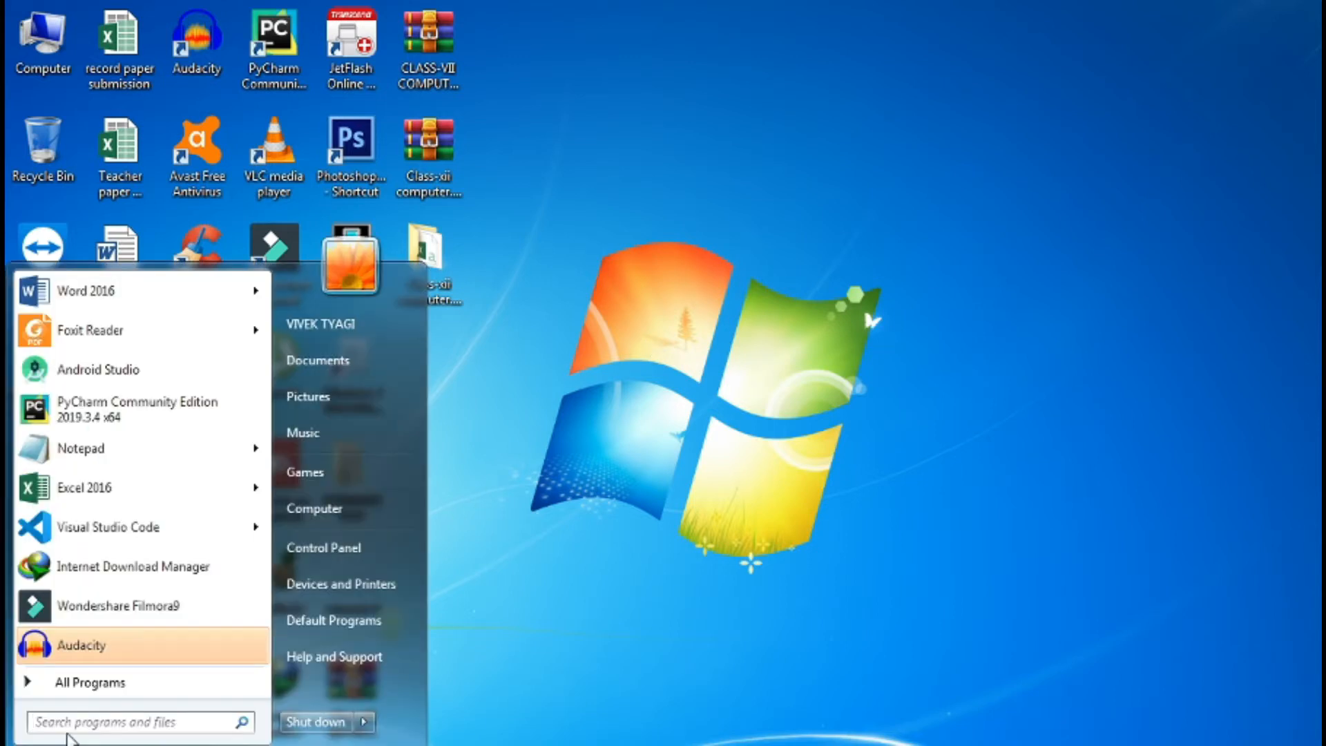
pyautogui.write('chrome')
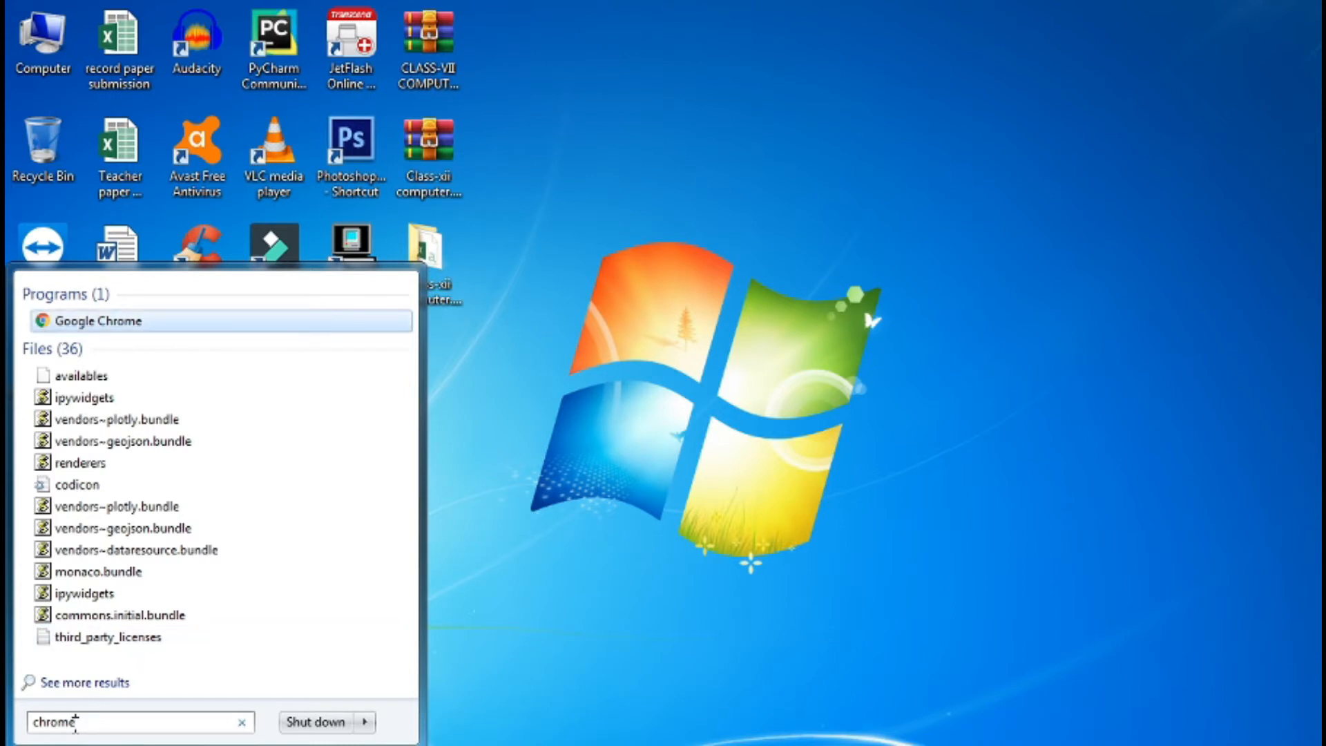
pyautogui.press('BackSpace')
pyautogui.press('BackSpace')
pyautogui.press('BackSpace')
pyautogui.press('BackSpace')
pyautogui.press('BackSpace')
pyautogui.press('BackSpace')
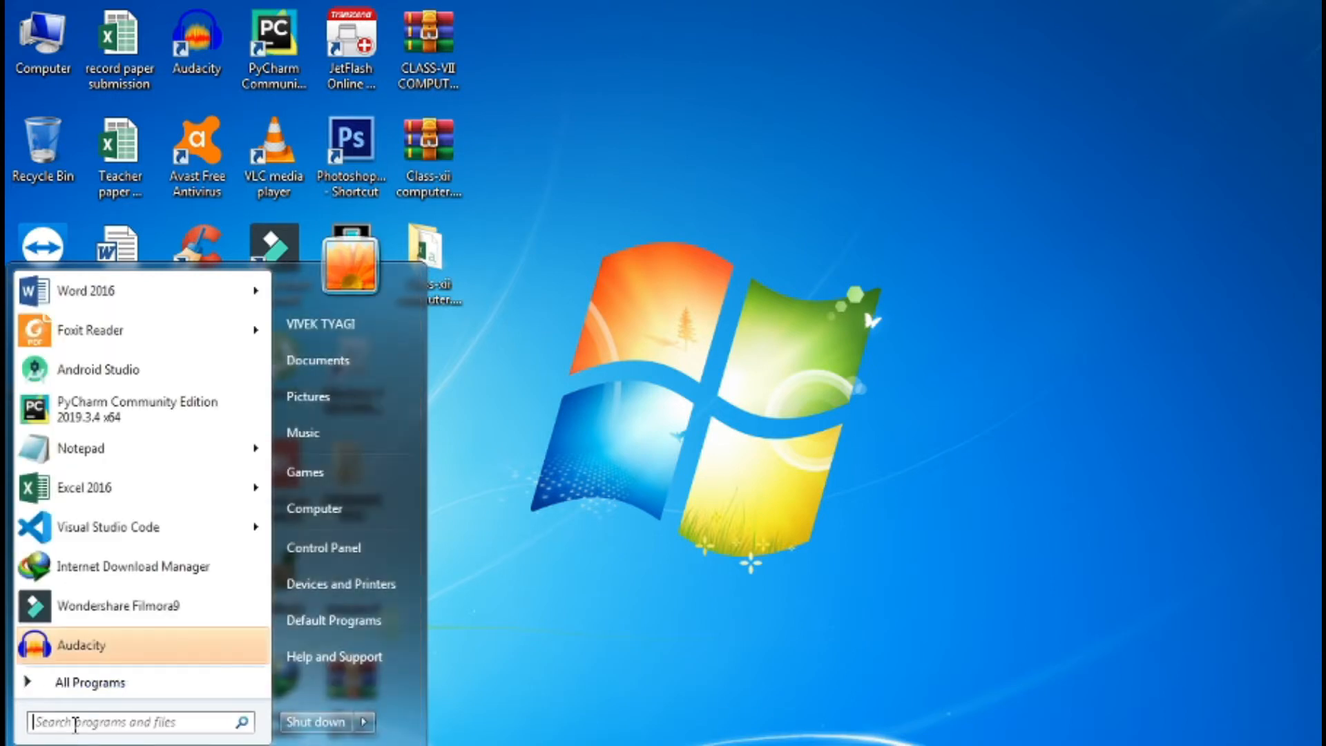
pyautogui.write('inter')
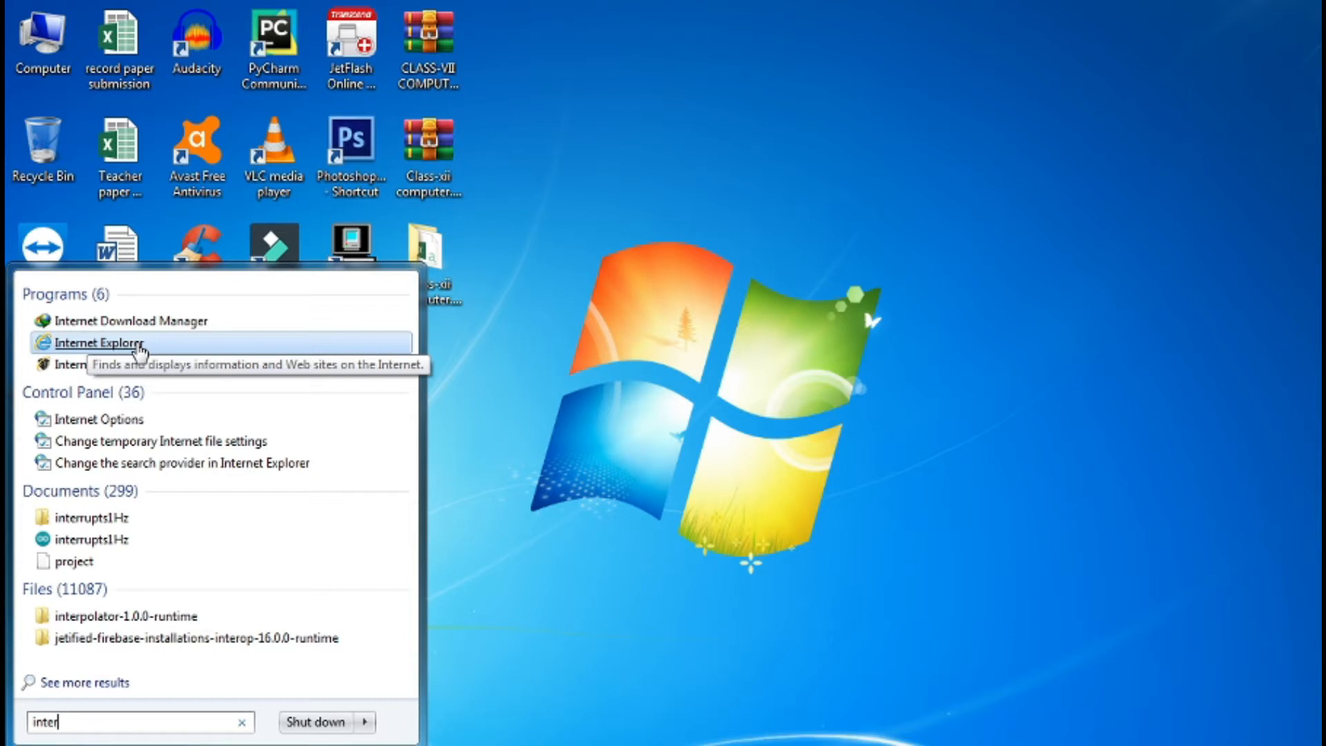
pyautogui.press('BackSpace')
pyautogui.press('BackSpace')
pyautogui.press('BackSpace')
pyautogui.press('BackSpace')
pyautogui.press('BackSpace')
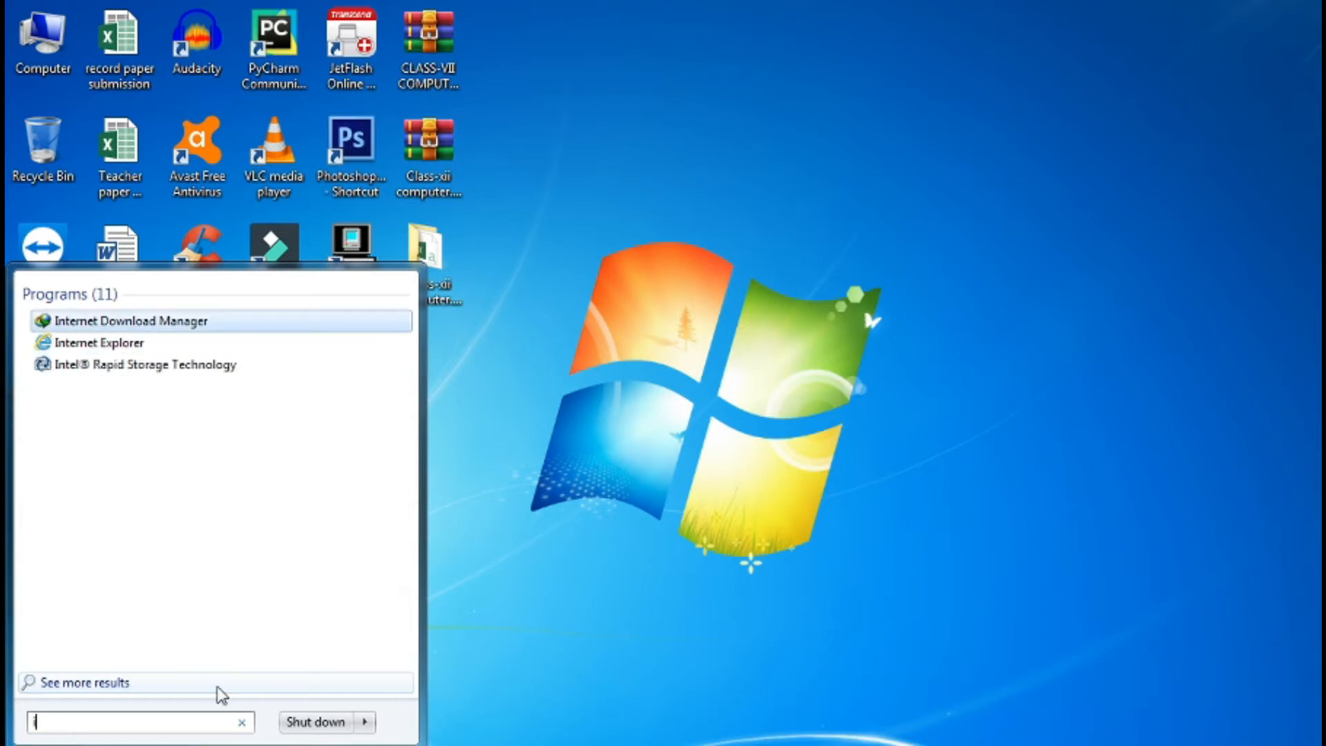
pyautogui.write('chrome')
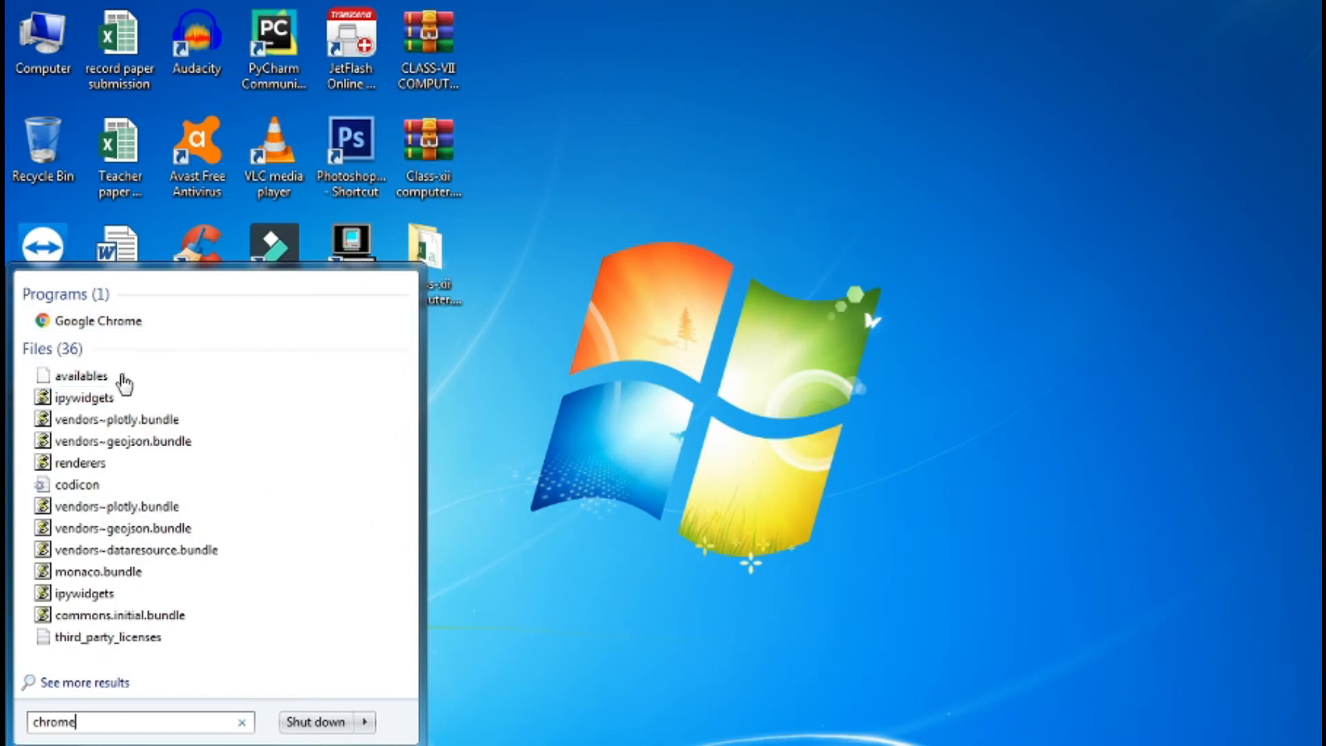
pyautogui.click(140, 323)
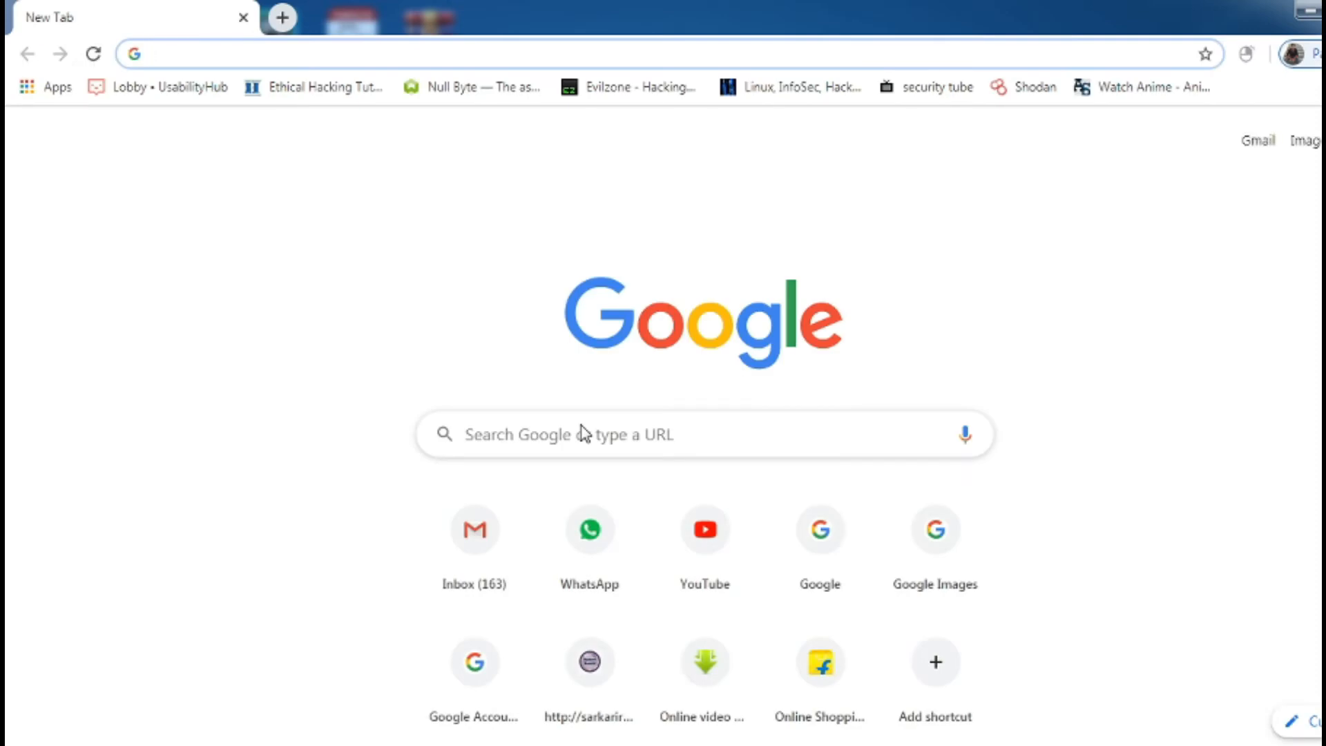
# Search the web for 'google forms' and open the Google Forms create page
pyautogui.write('d')
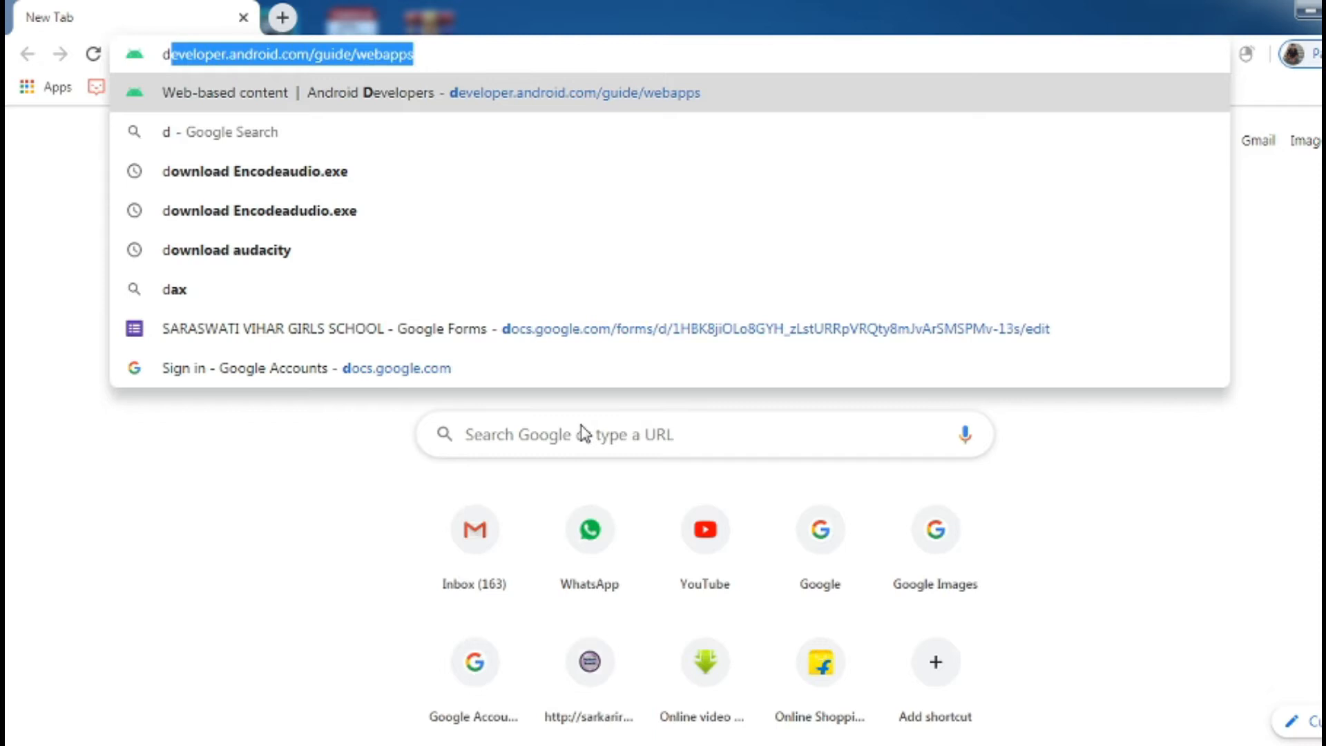
pyautogui.press('BackSpace')
pyautogui.press('BackSpace')
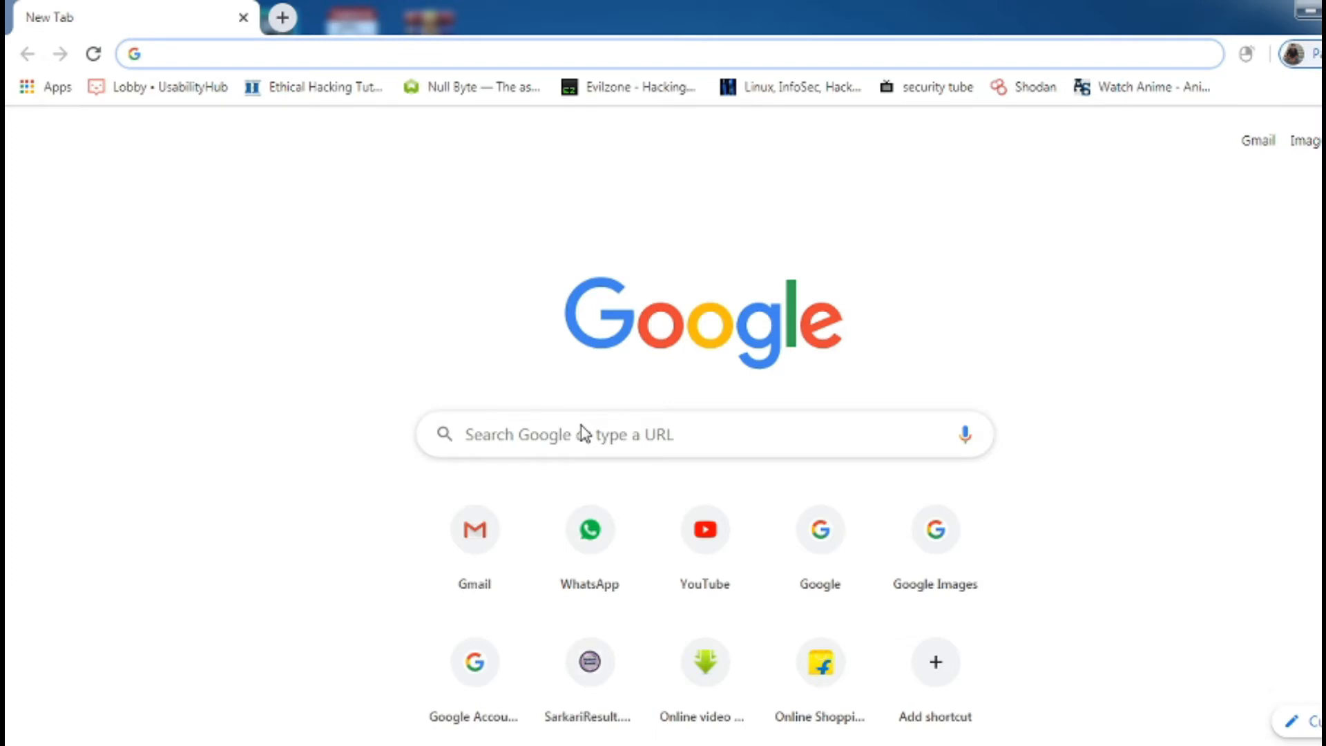
pyautogui.write('google forms')
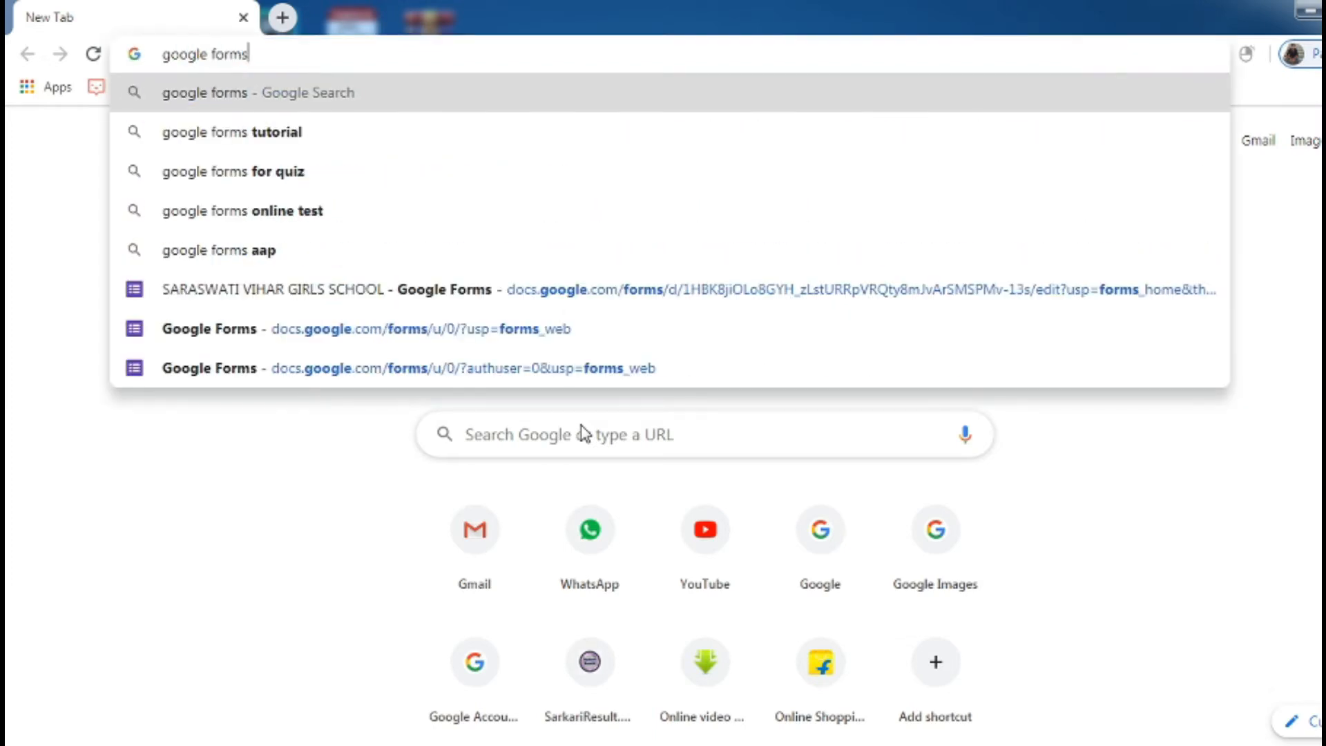
pyautogui.press('Return')
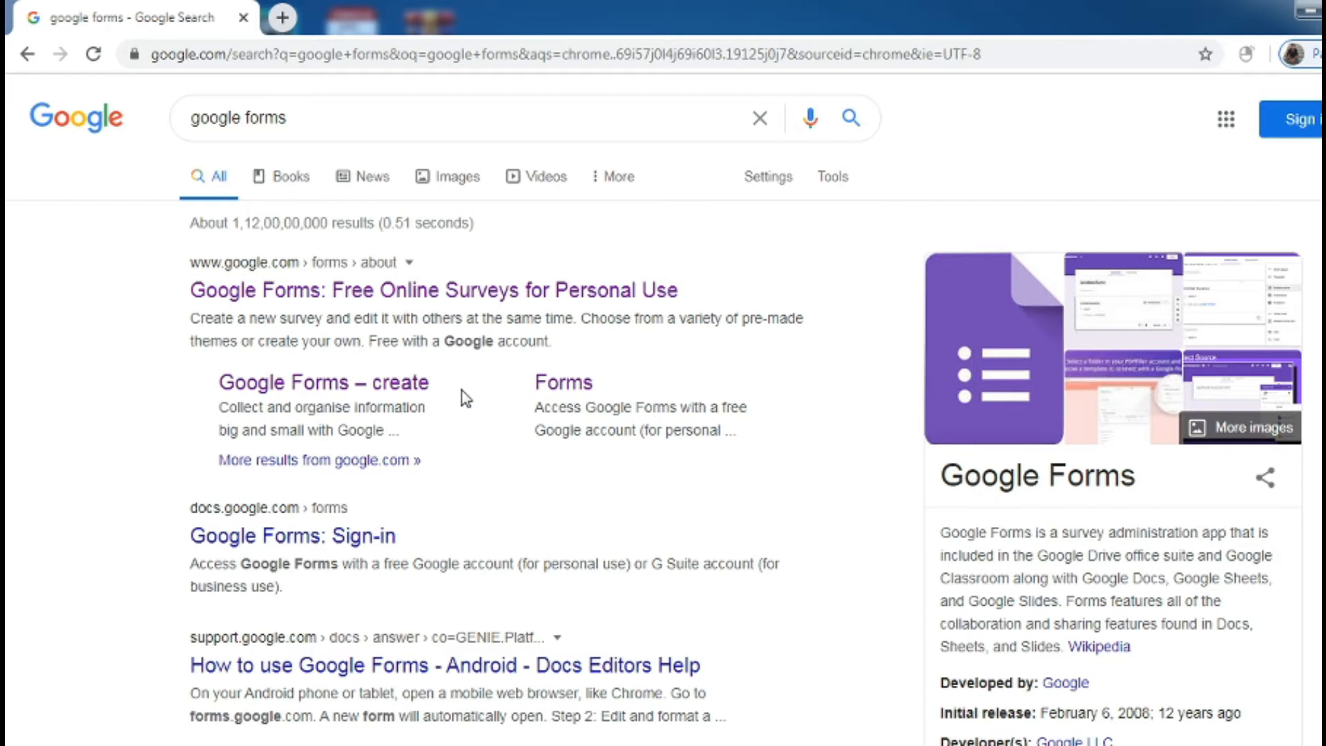
pyautogui.click(380, 392)
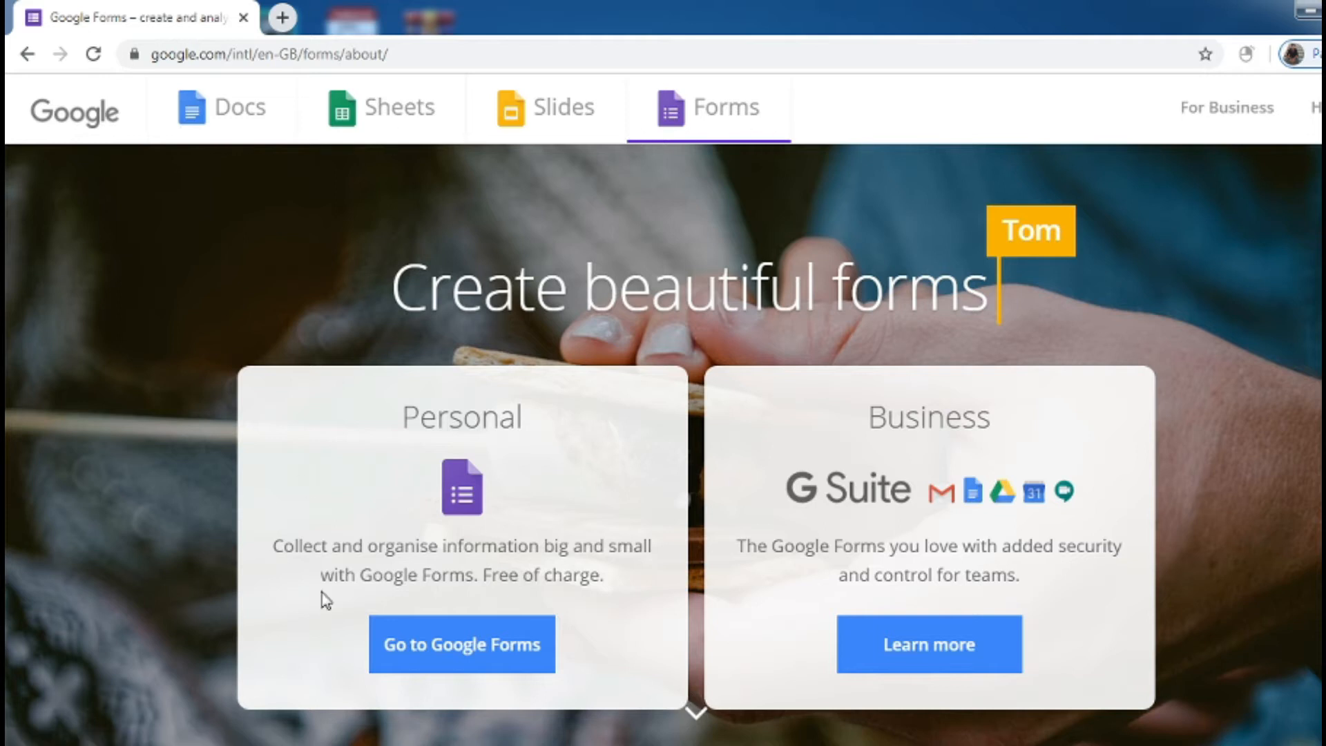
# Continue into Google Forms and sign in with the saved account and its password
pyautogui.click(432, 661)
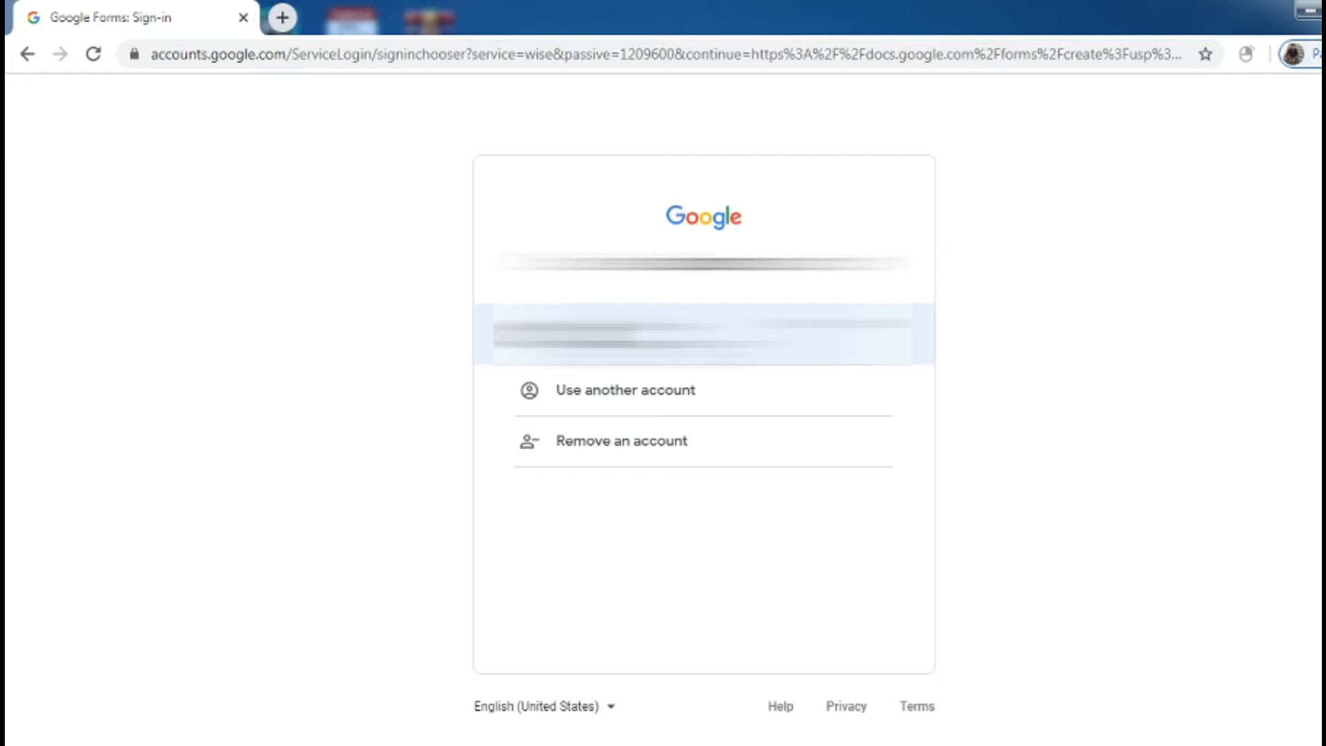
pyautogui.click(703, 334)
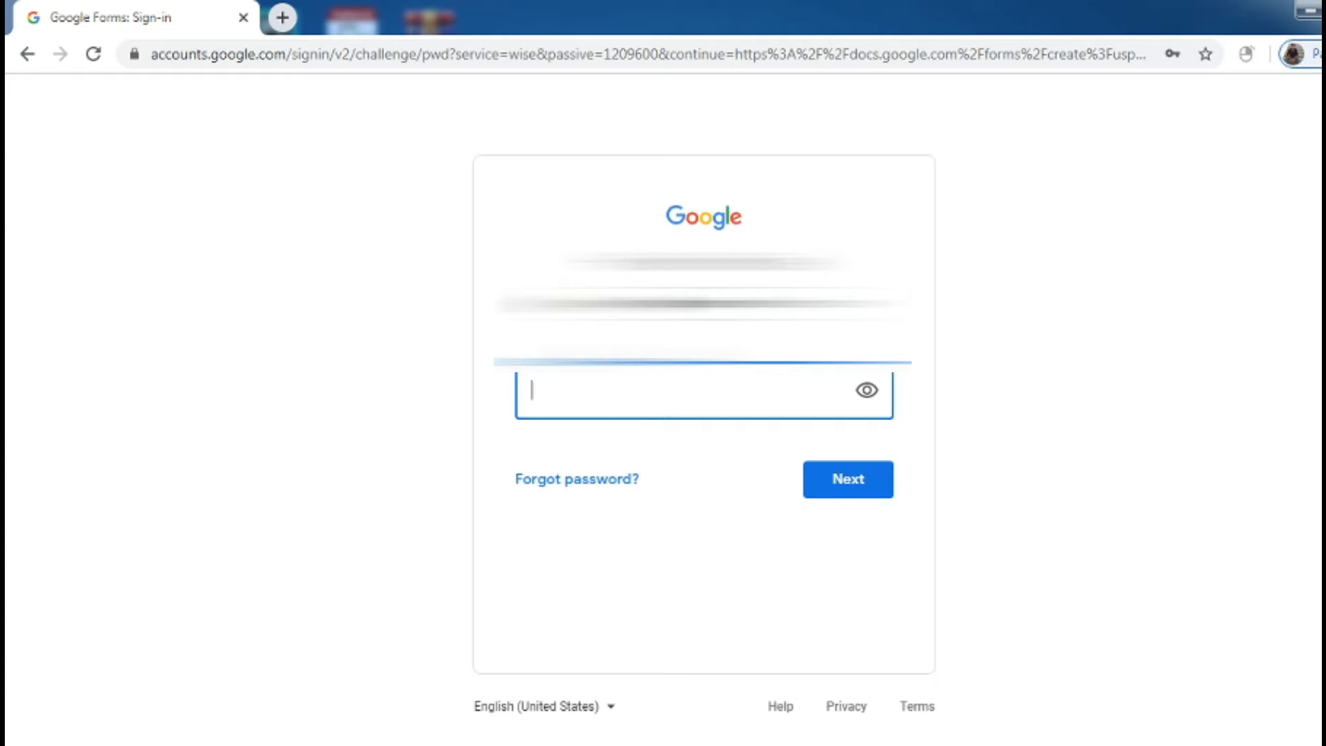
pyautogui.write('••••••••••••')
pyautogui.click(853, 493)
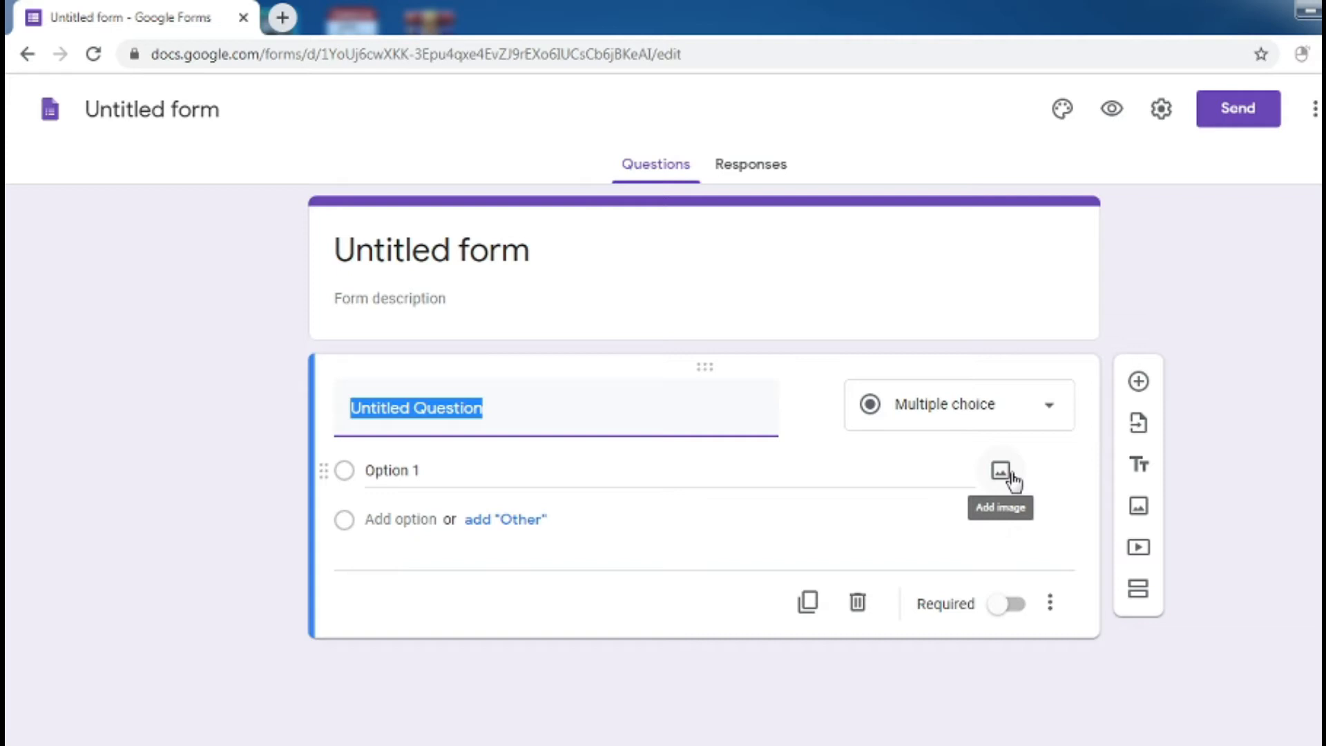
# Replace the 'Untitled form' heading with 'Sarvodya Coaching Institute'
pyautogui.click(532, 261)
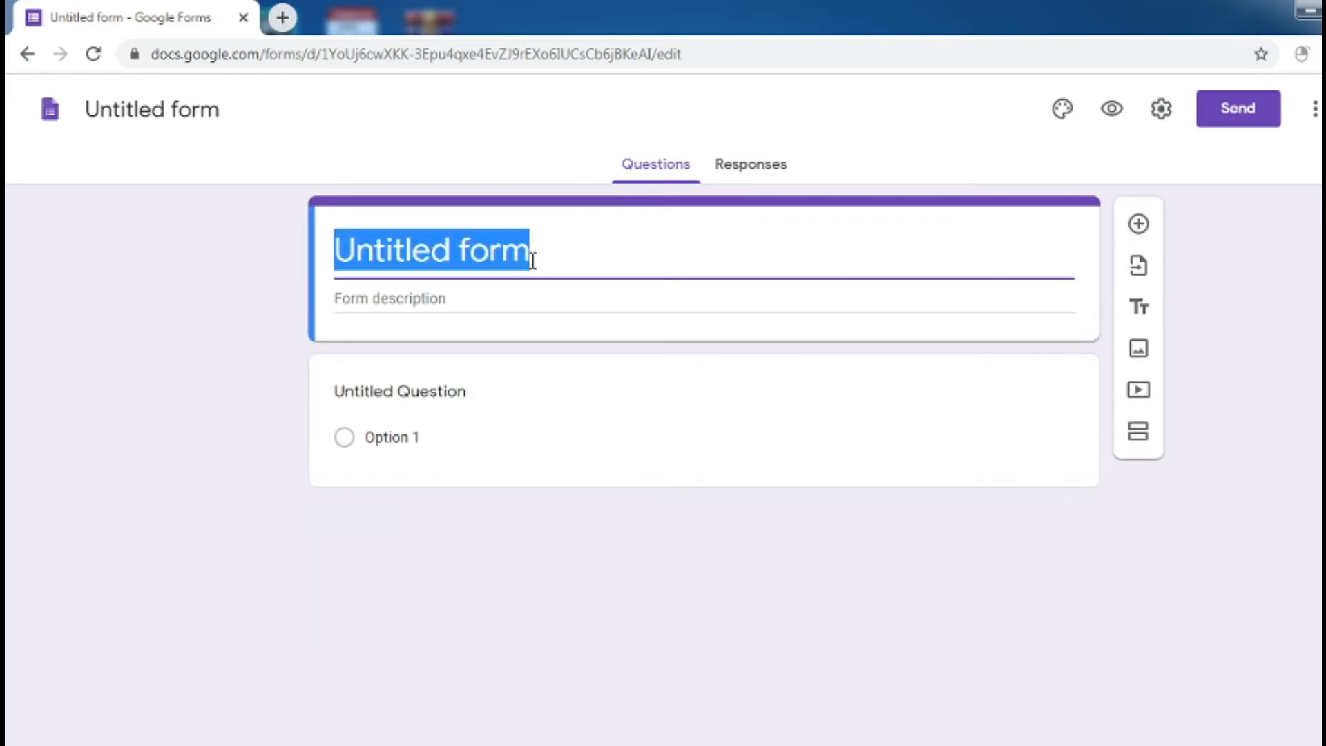
pyautogui.press('BackSpace')
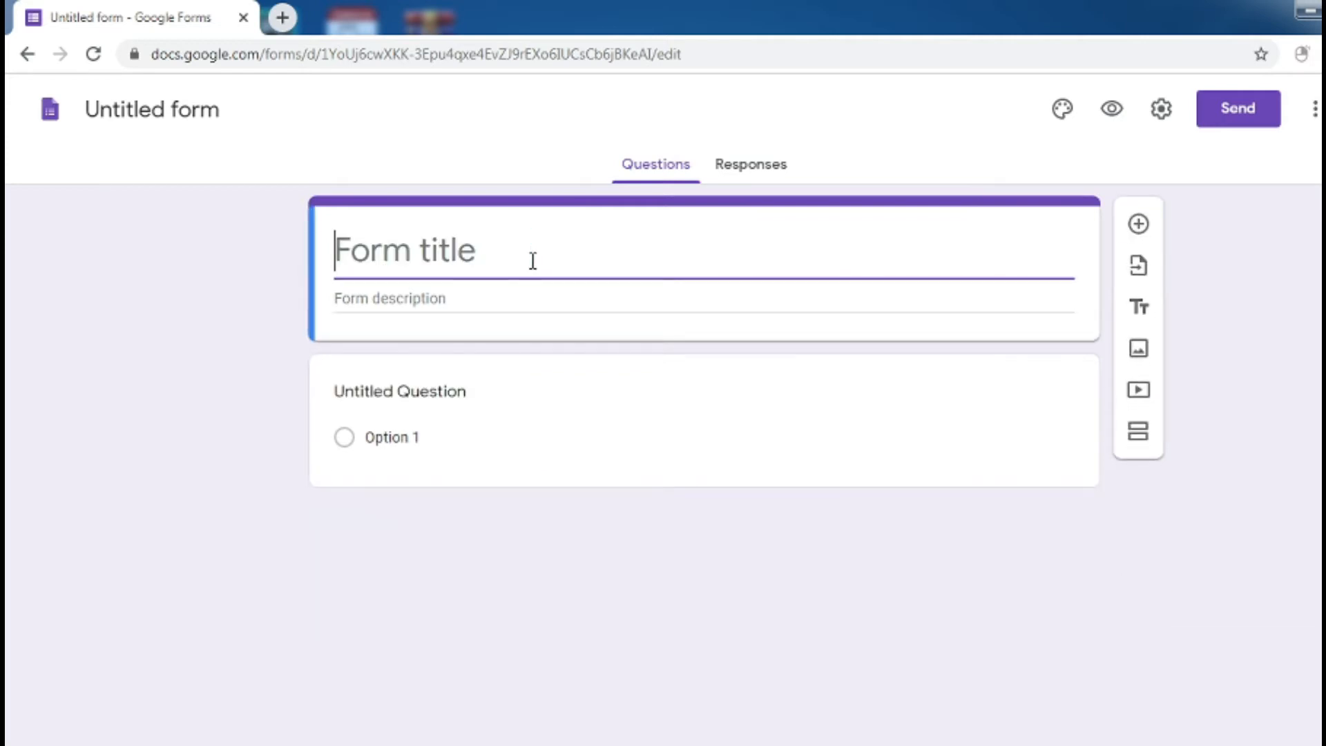
pyautogui.write('S')
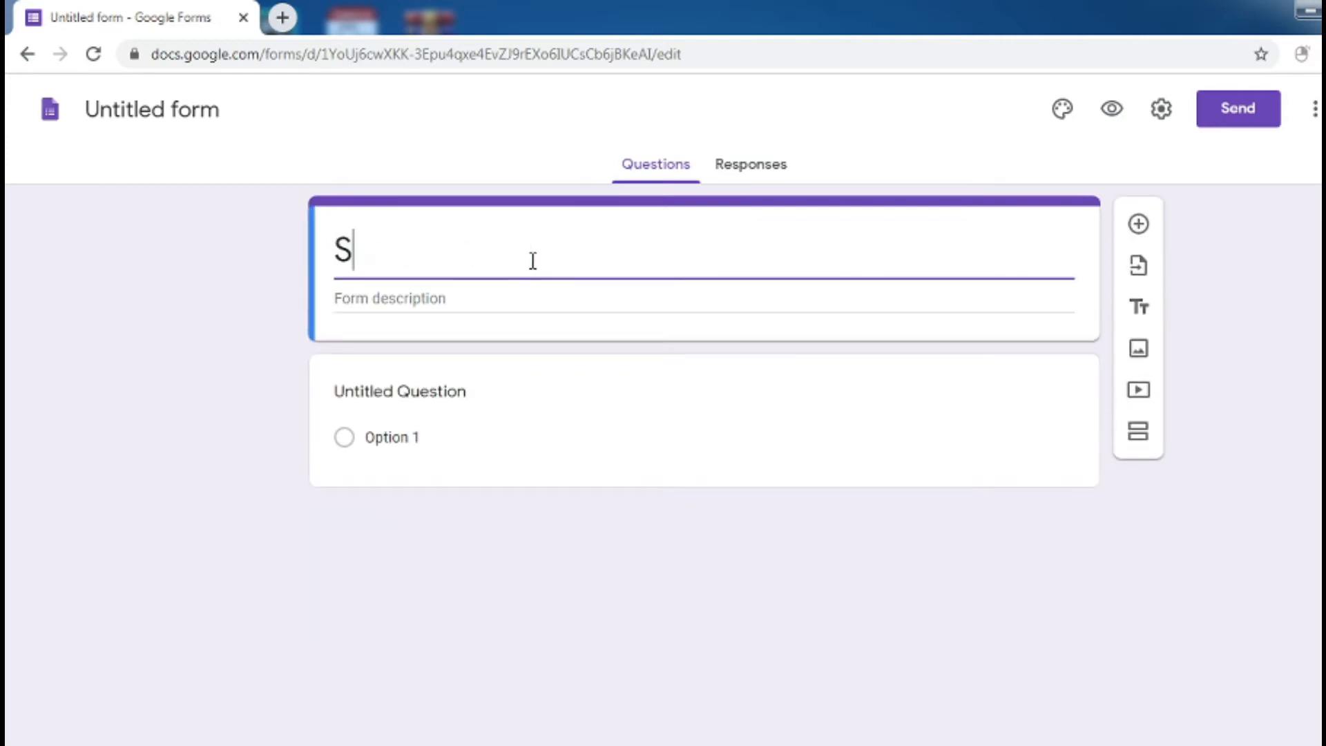
pyautogui.write('arvodya')
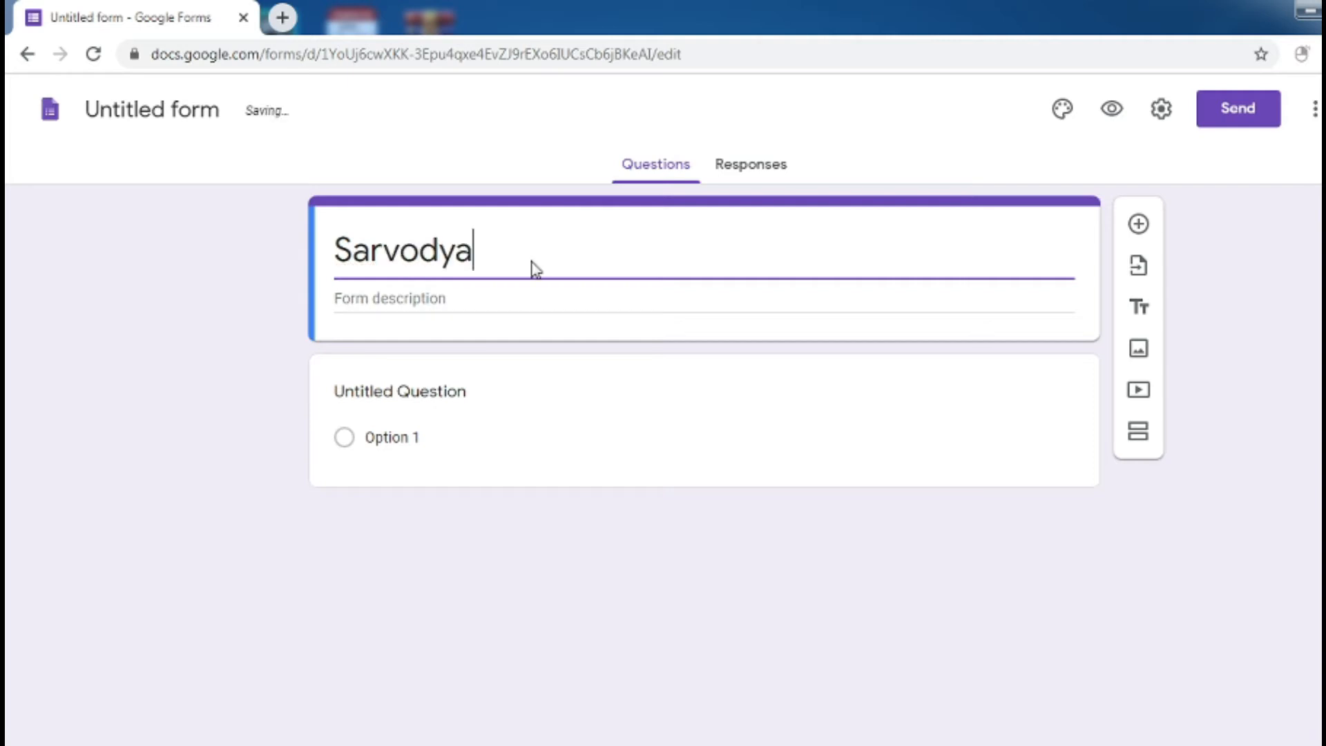
pyautogui.write(' Public Instu')
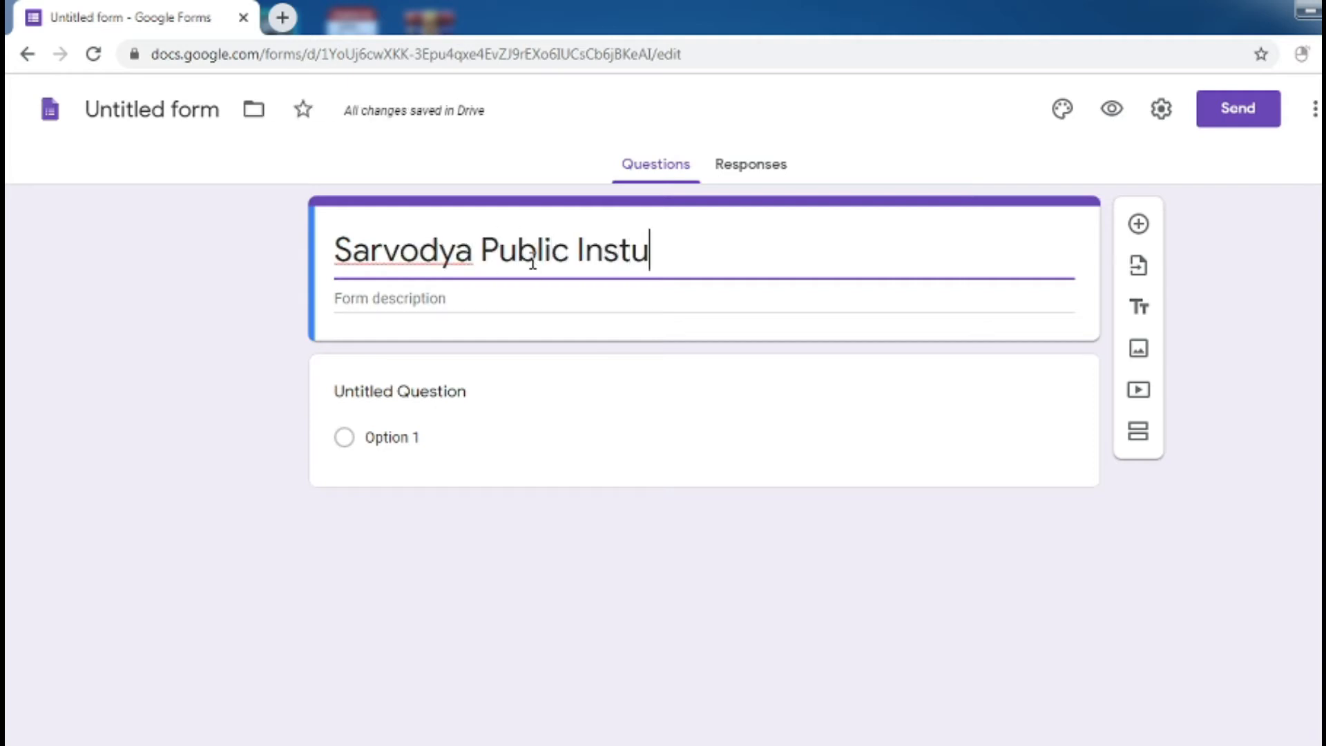
pyautogui.press('BackSpace')
pyautogui.write('ituie')
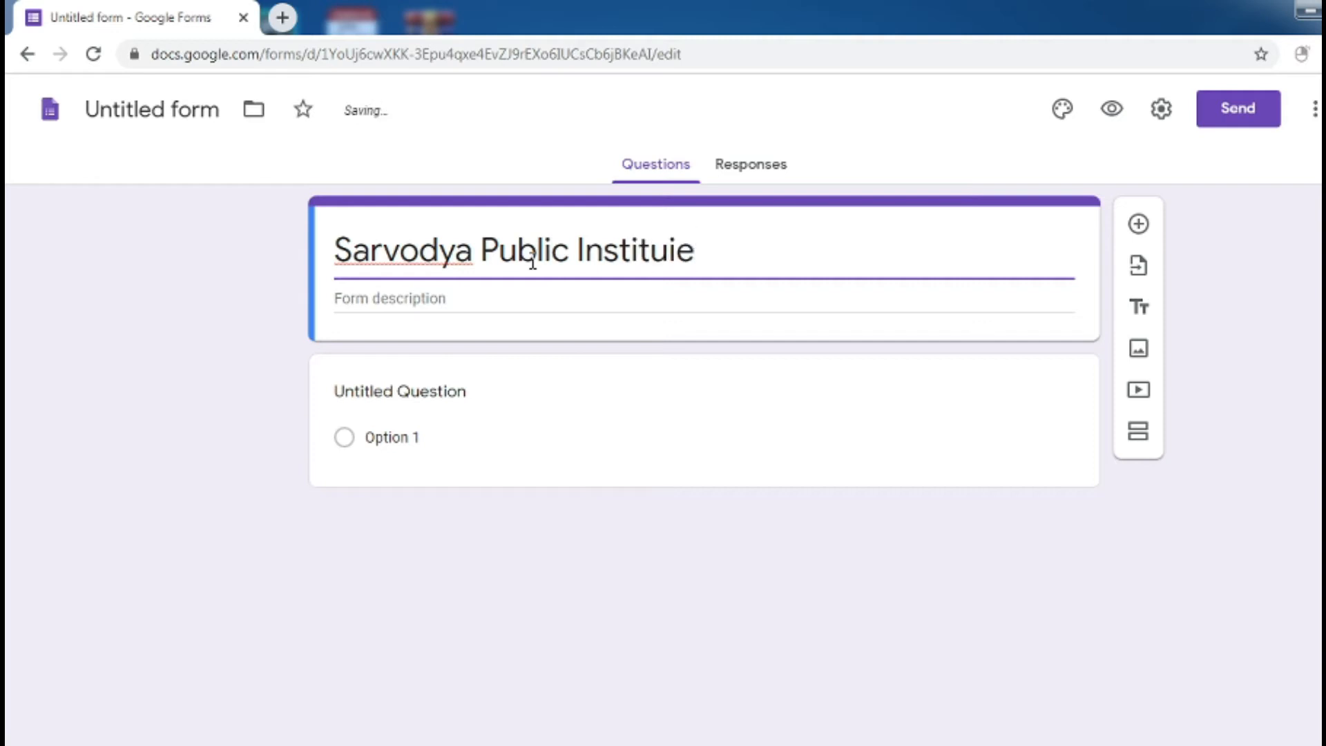
pyautogui.press('BackSpace')
pyautogui.write('t')
pyautogui.press('BackSpace')
pyautogui.press('BackSpace')
pyautogui.write('te')
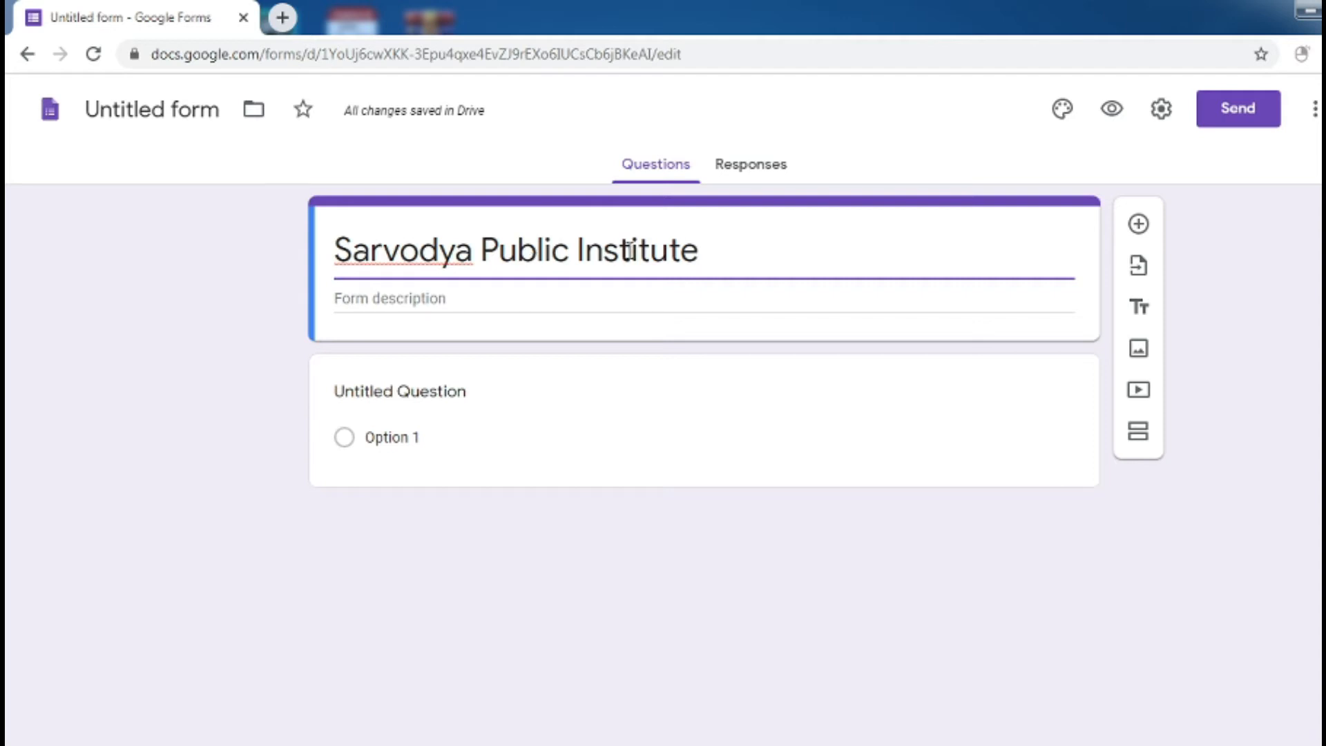
pyautogui.click(572, 245)
pyautogui.press('BackSpace')
pyautogui.press('BackSpace')
pyautogui.press('BackSpace')
pyautogui.press('BackSpace')
pyautogui.press('BackSpace')
pyautogui.press('BackSpace')
pyautogui.write('Coaching')
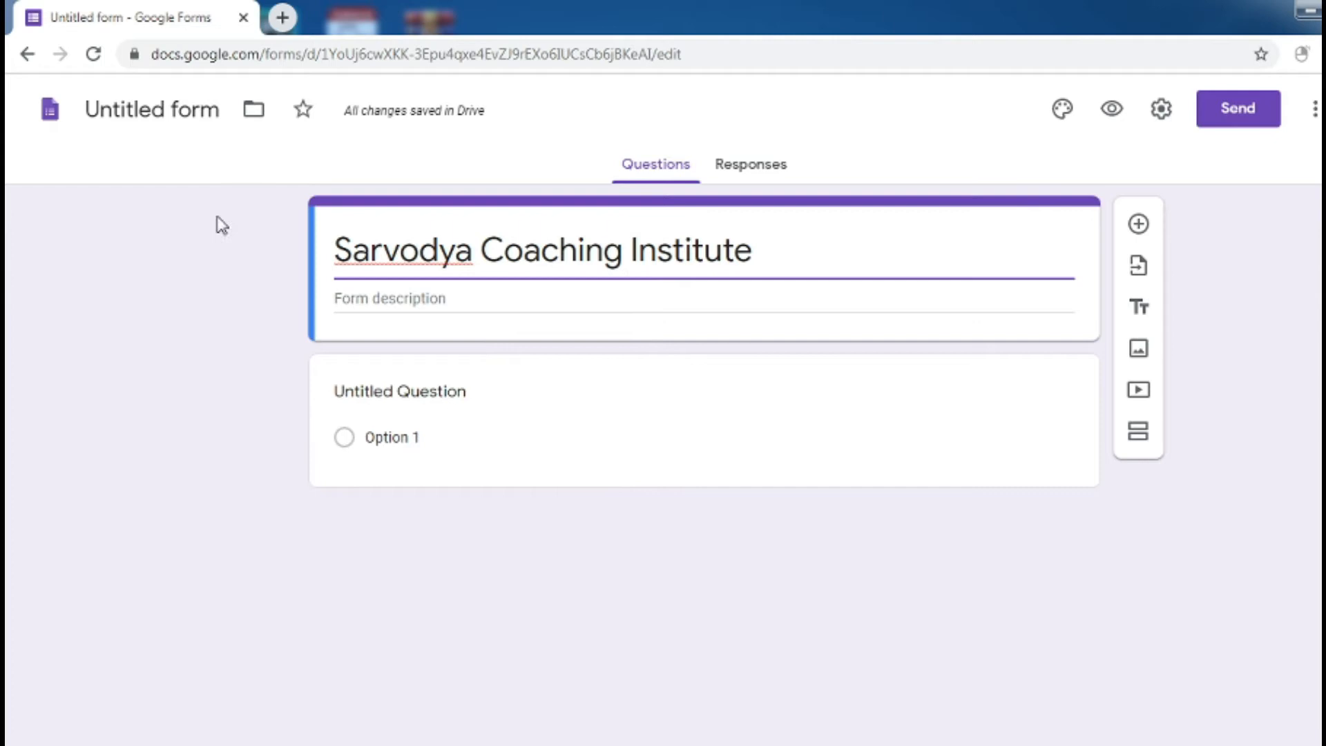
# Name the form document 'Class-XII computer paper'
pyautogui.click(172, 111)
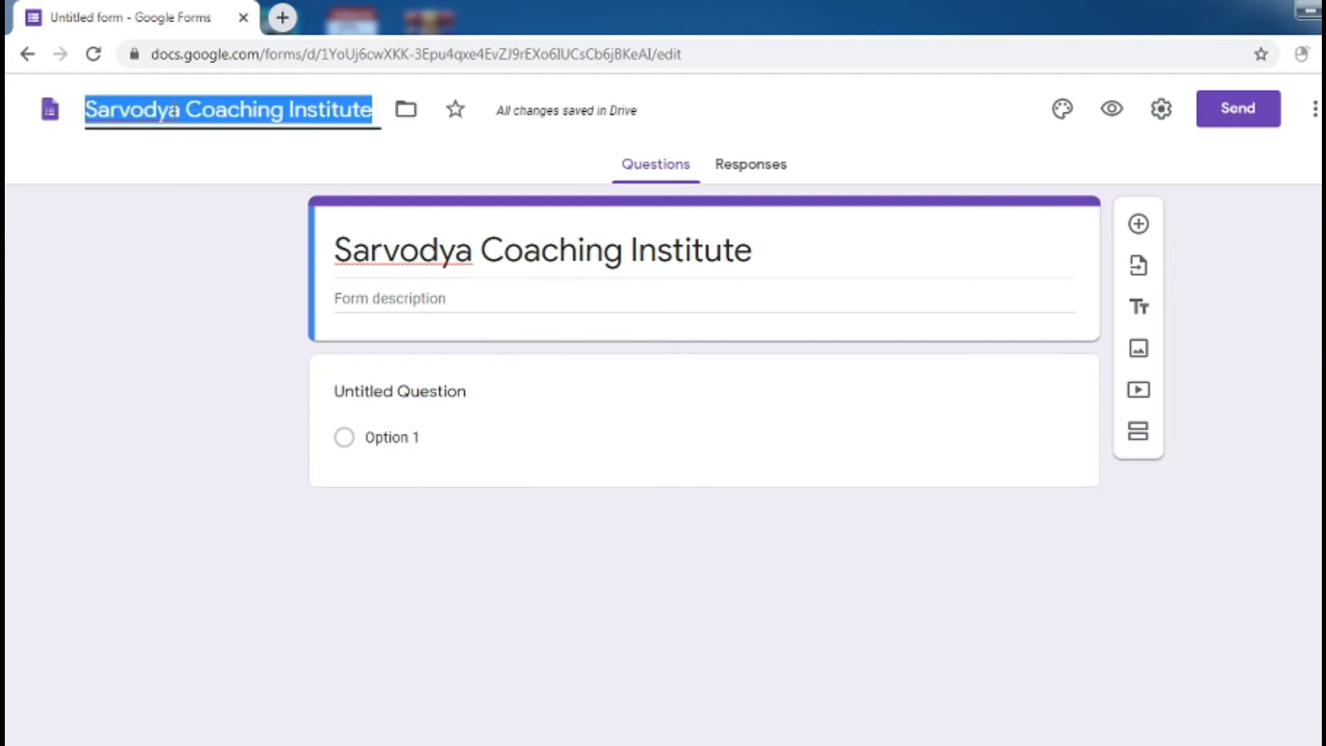
pyautogui.write('Cla')
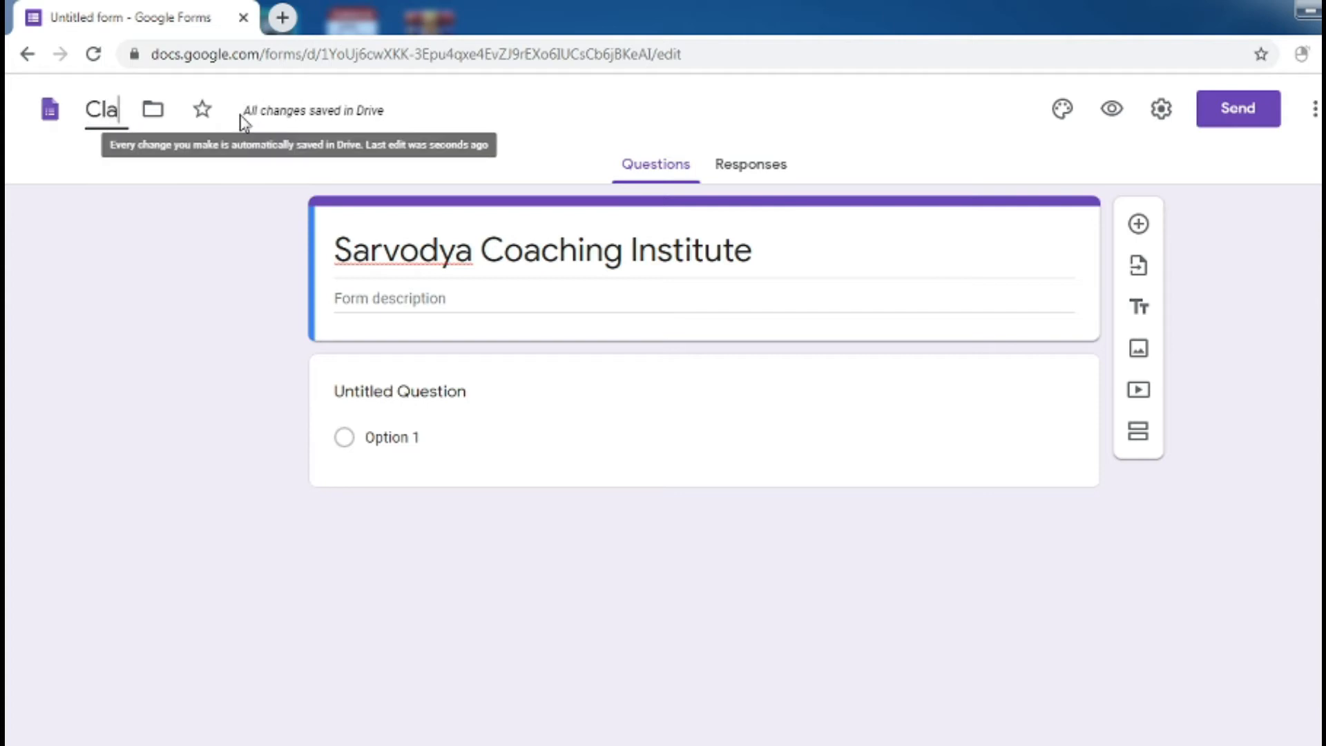
pyautogui.write('ss-XII ')
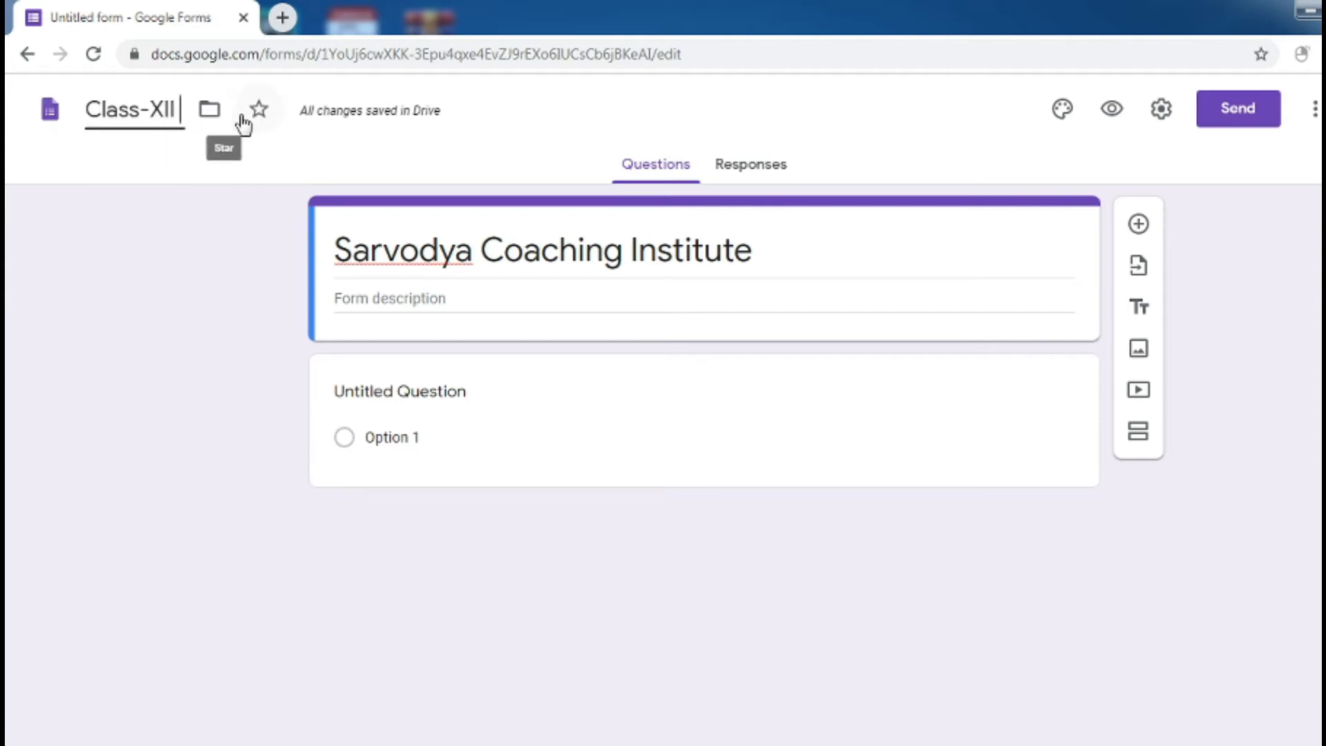
pyautogui.write('computer')
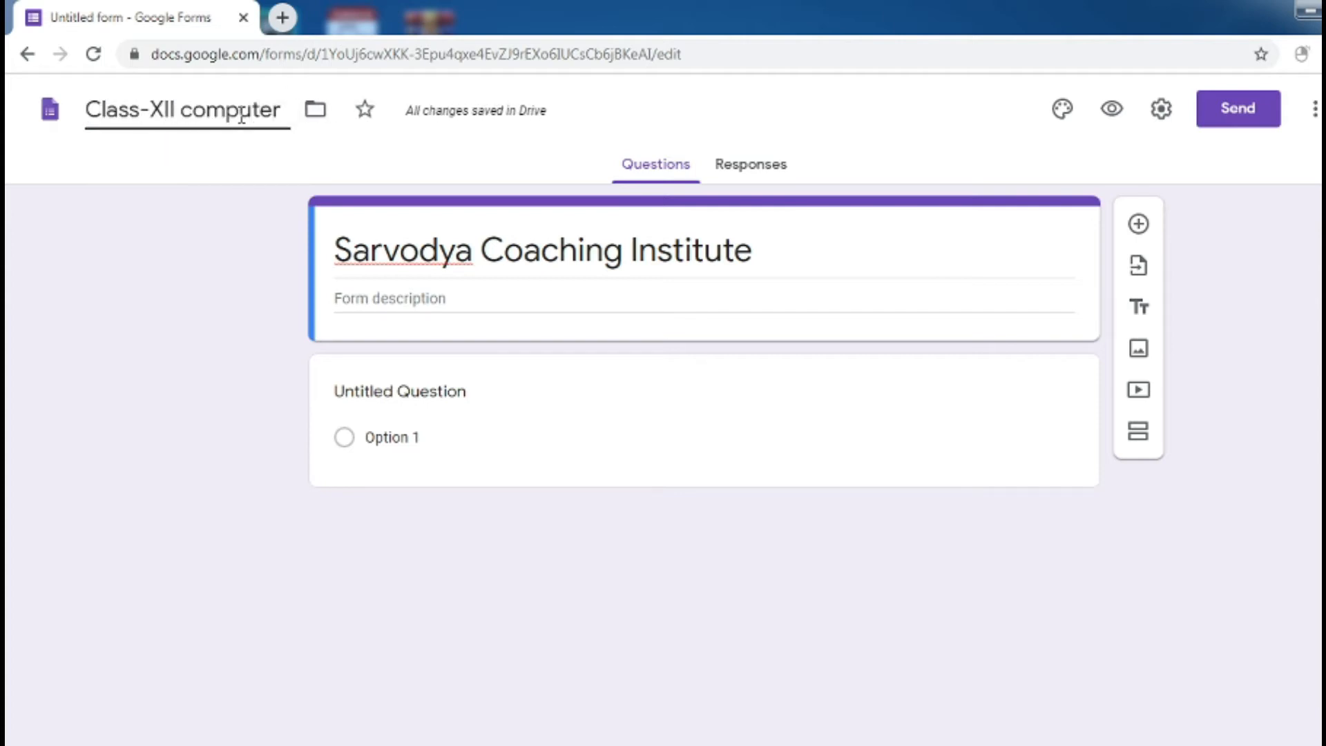
pyautogui.write(' paper')
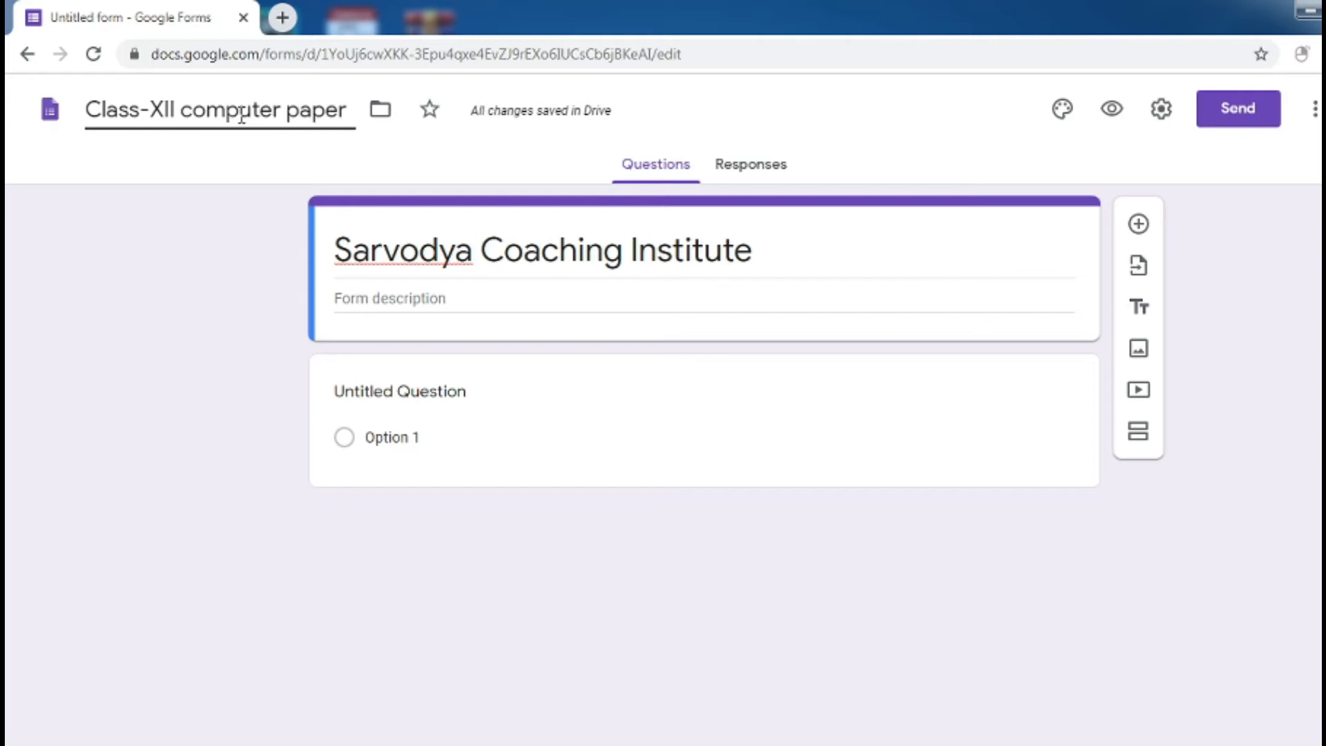
pyautogui.click(128, 142)
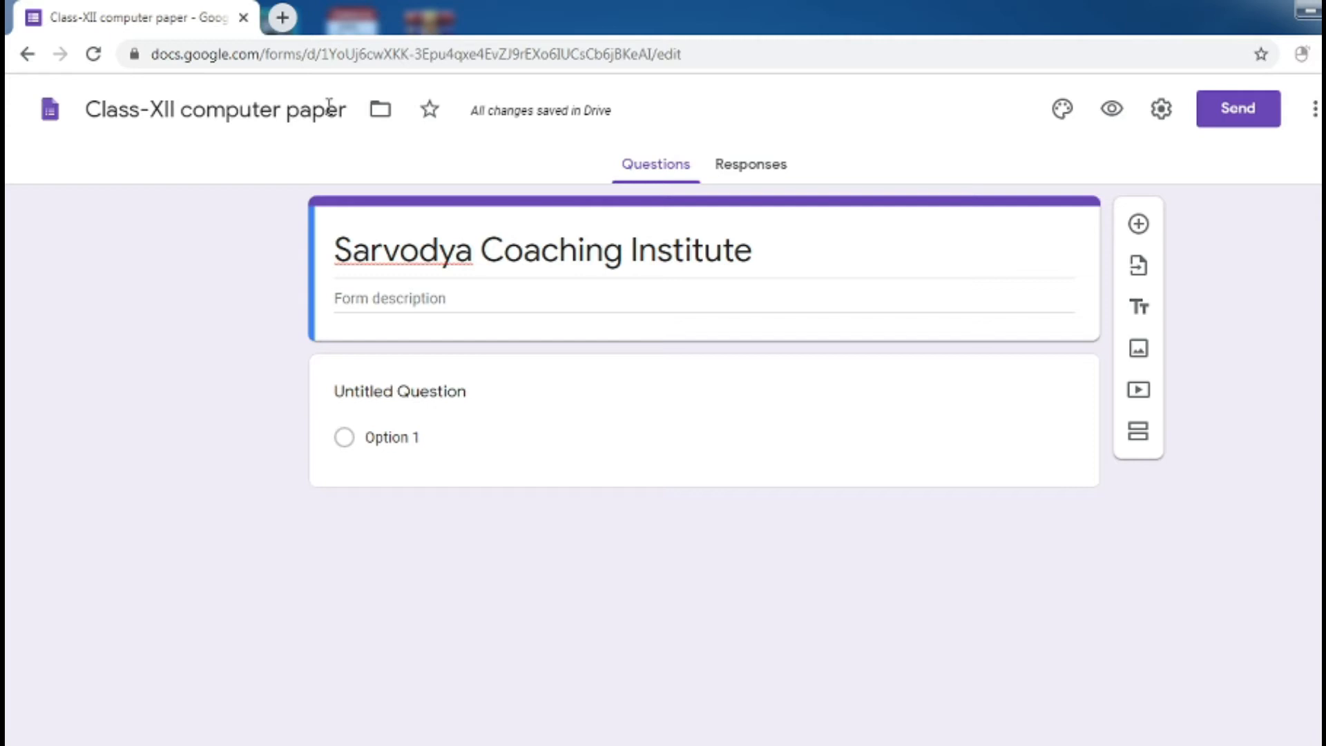
# Enter 'CLASS- XII COMPUTER PAPER' as the form description
pyautogui.click(356, 298)
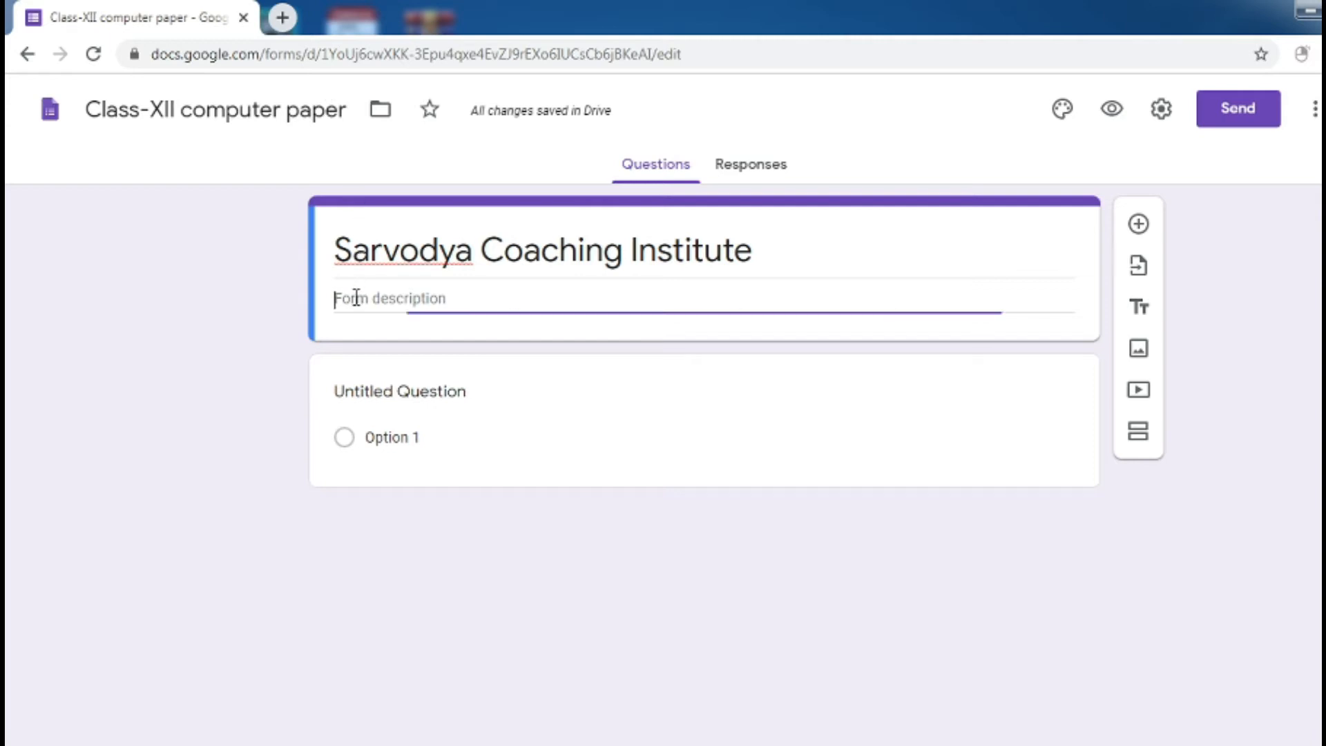
pyautogui.write('CLASS')
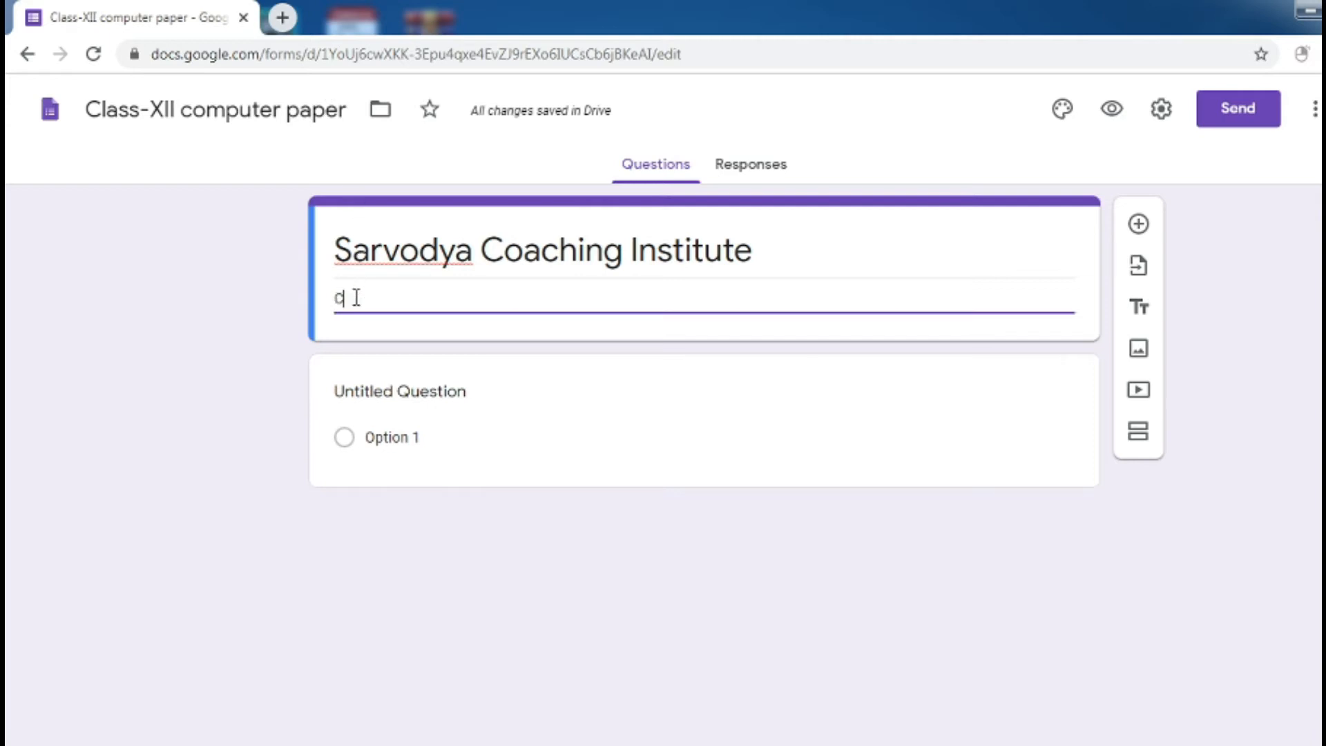
pyautogui.write('- XII COMPUTER PAPER')
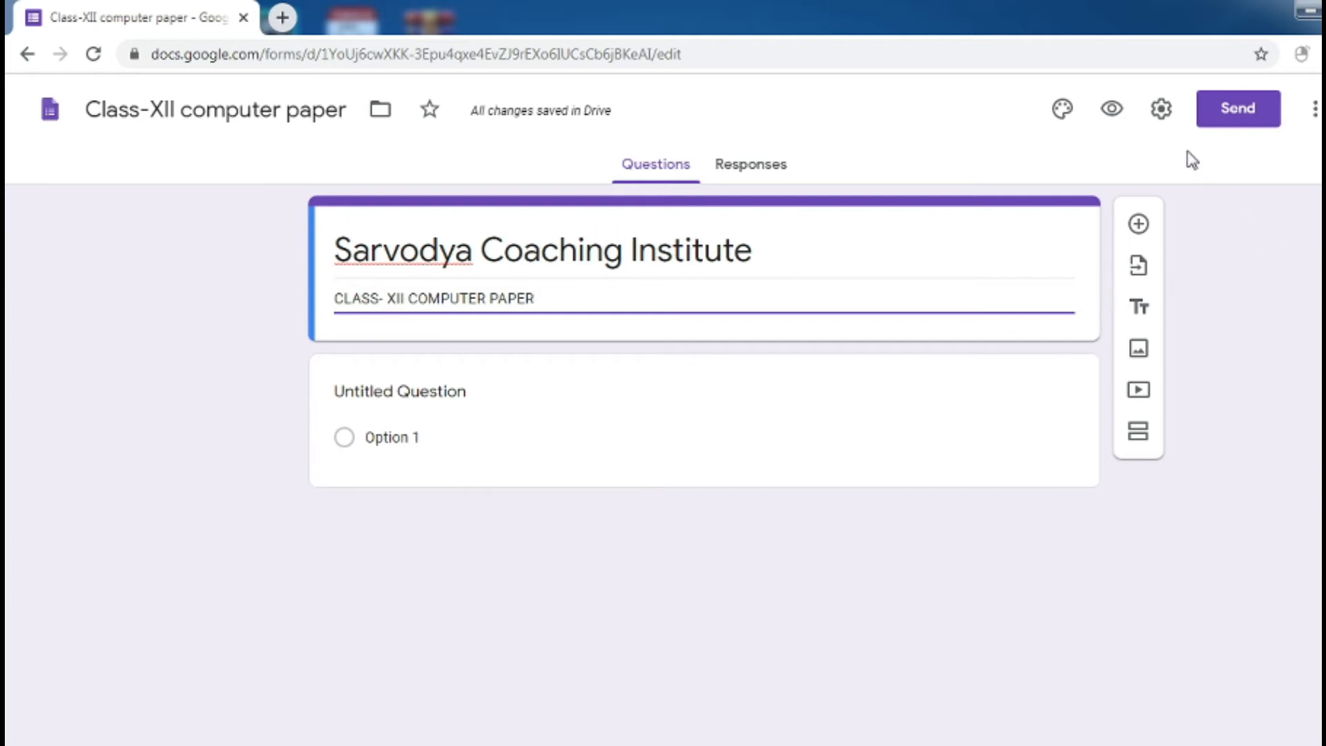
# Turn on Make this a quiz with grades released immediately after each submission
pyautogui.click(1162, 110)
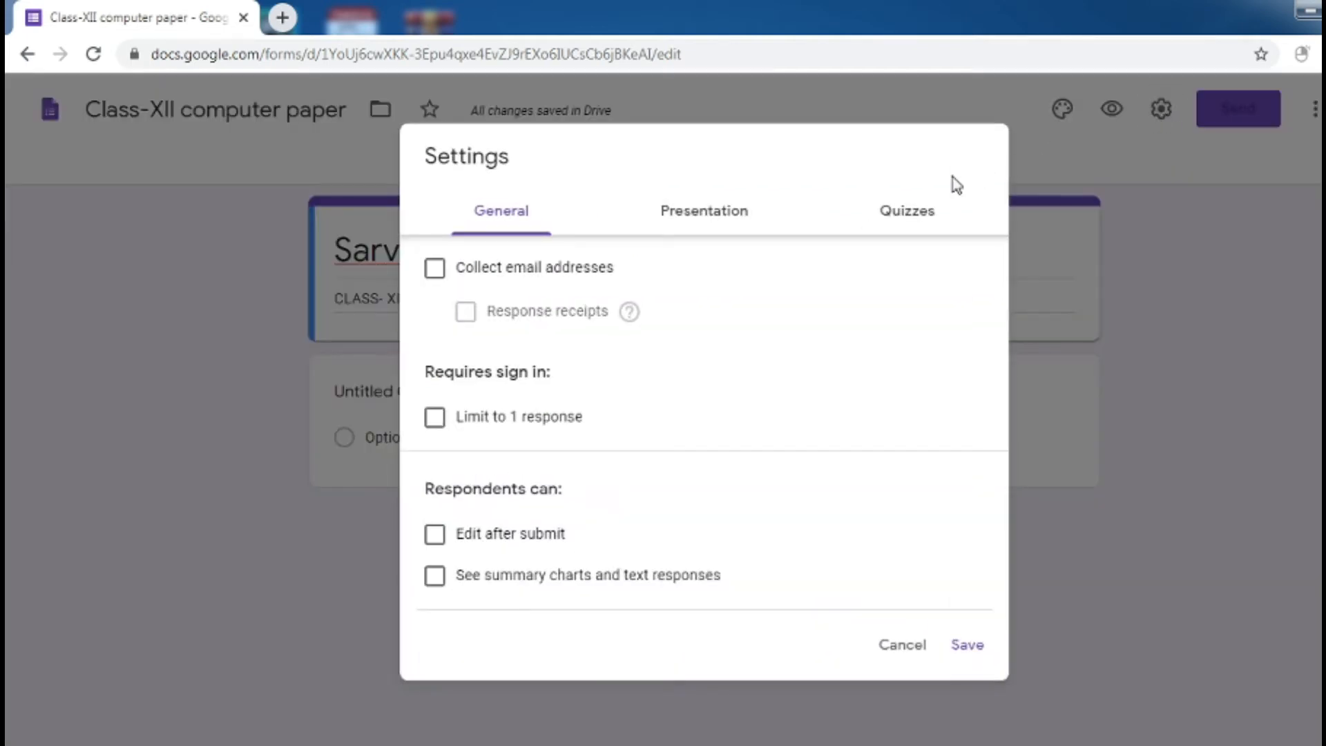
pyautogui.click(893, 209)
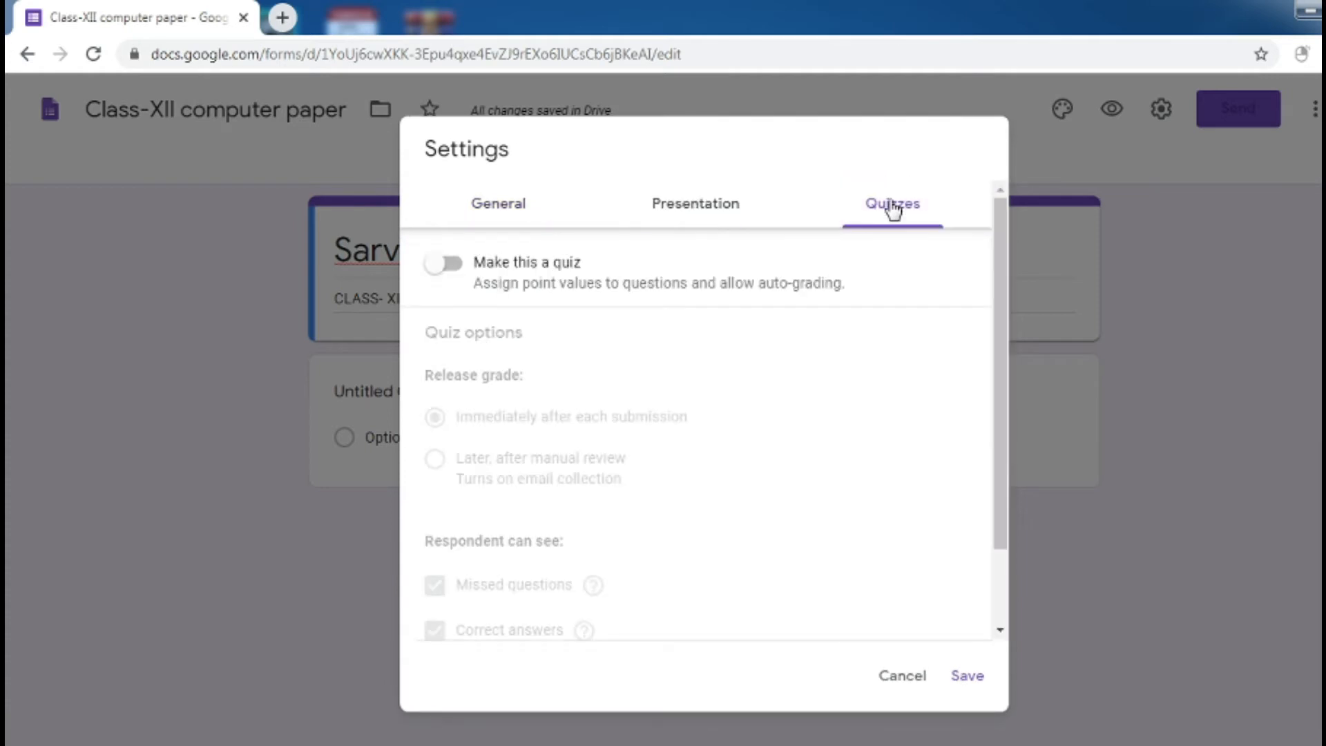
pyautogui.click(461, 274)
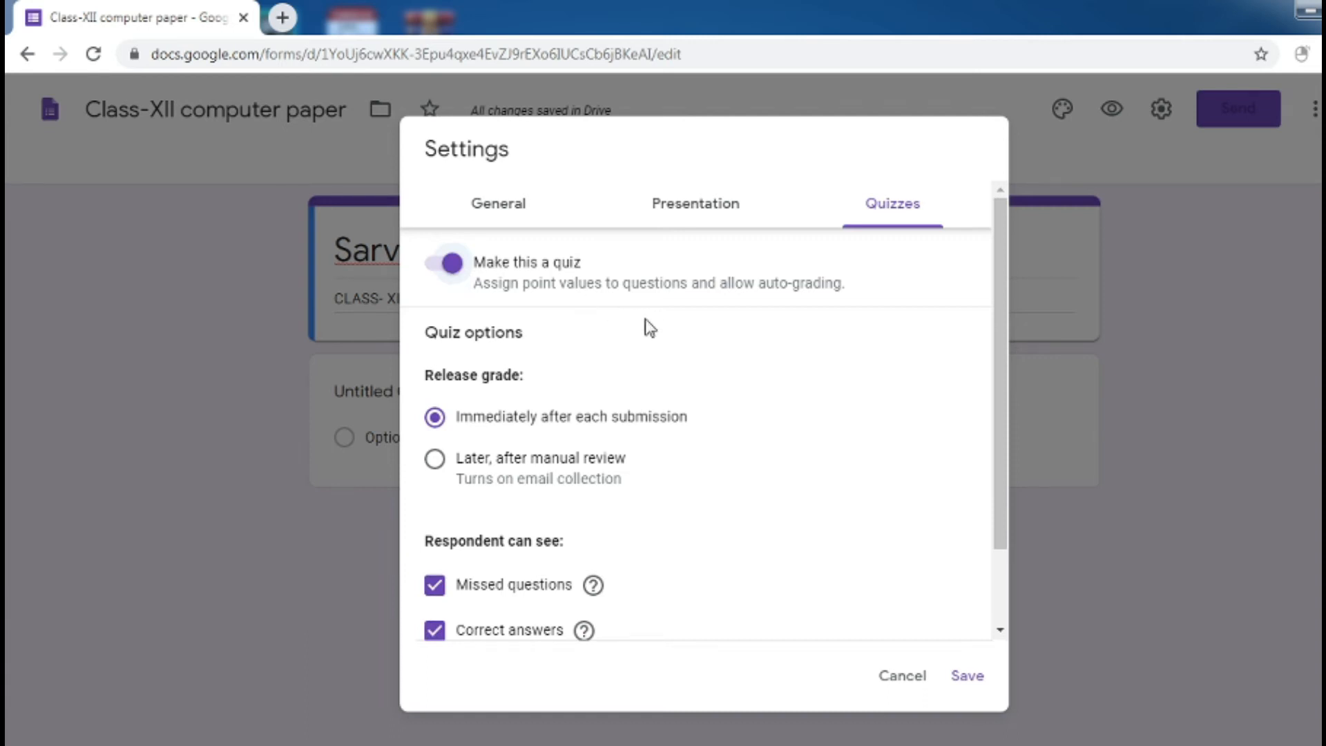
pyautogui.moveTo(1001, 366); pyautogui.dragTo(992, 482)
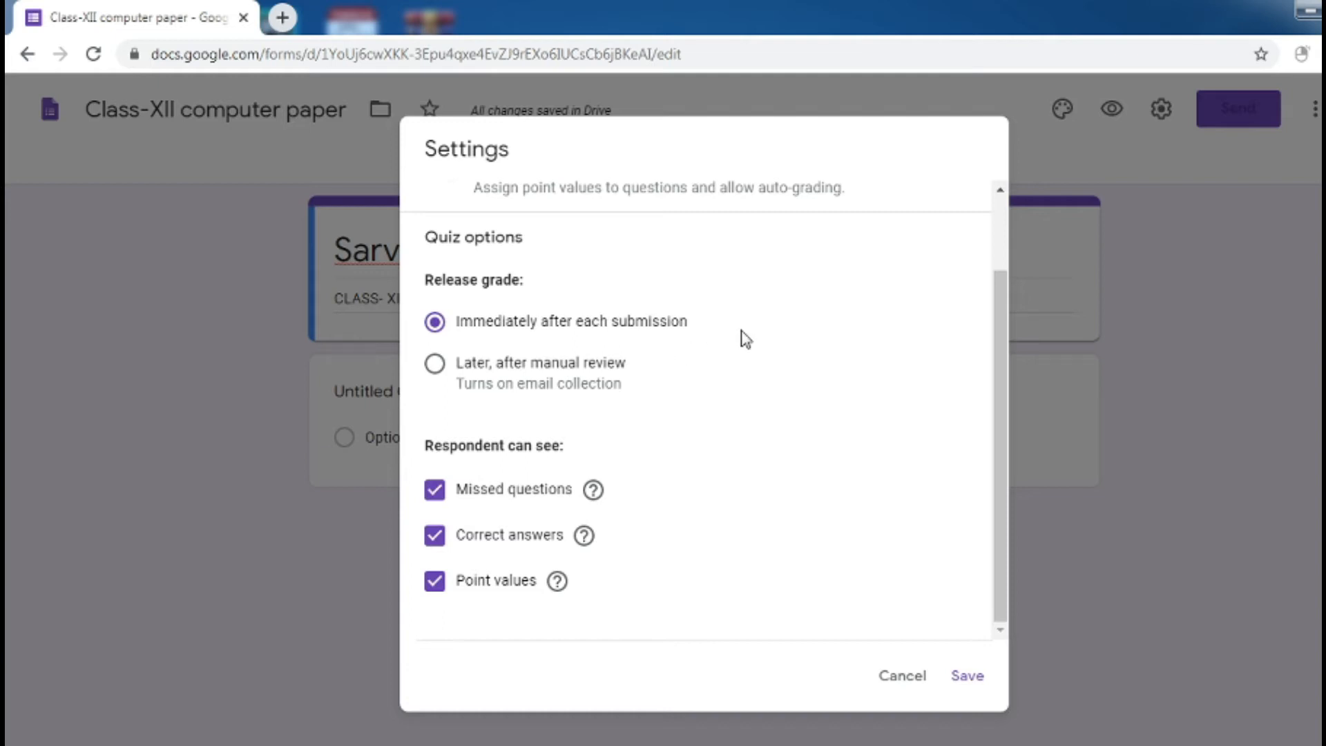
pyautogui.click(446, 375)
pyautogui.click(434, 321)
pyautogui.moveTo(1000, 467); pyautogui.dragTo(1005, 347)
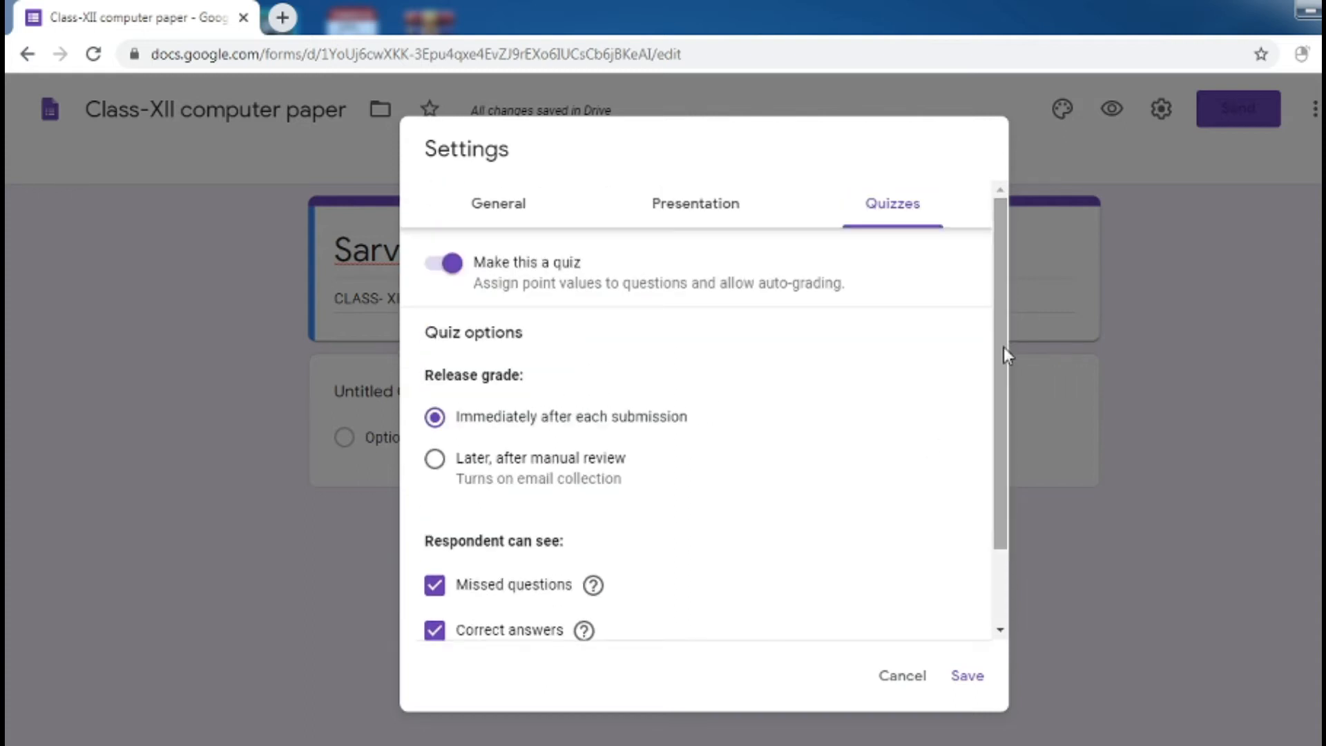
# Keep multiple responses allowed, stop collecting email addresses, and save the settings
pyautogui.click(527, 222)
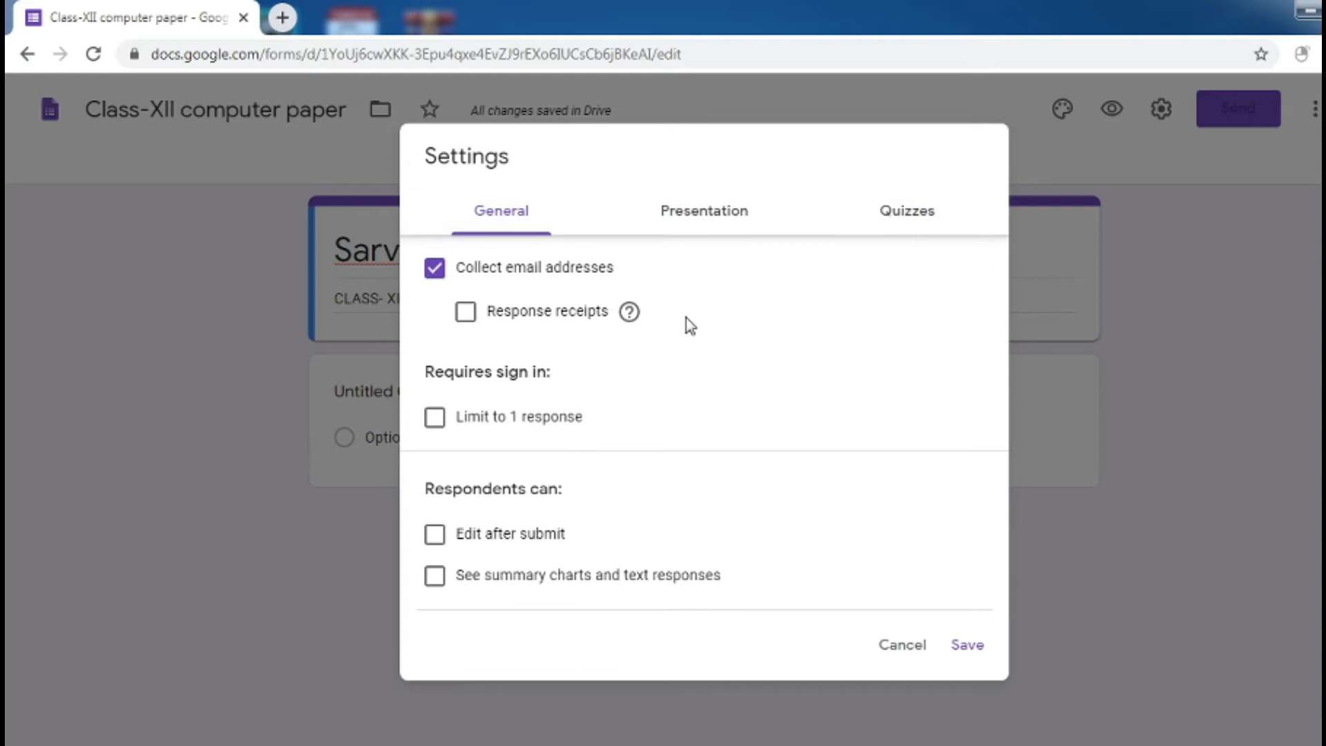
pyautogui.click(435, 418)
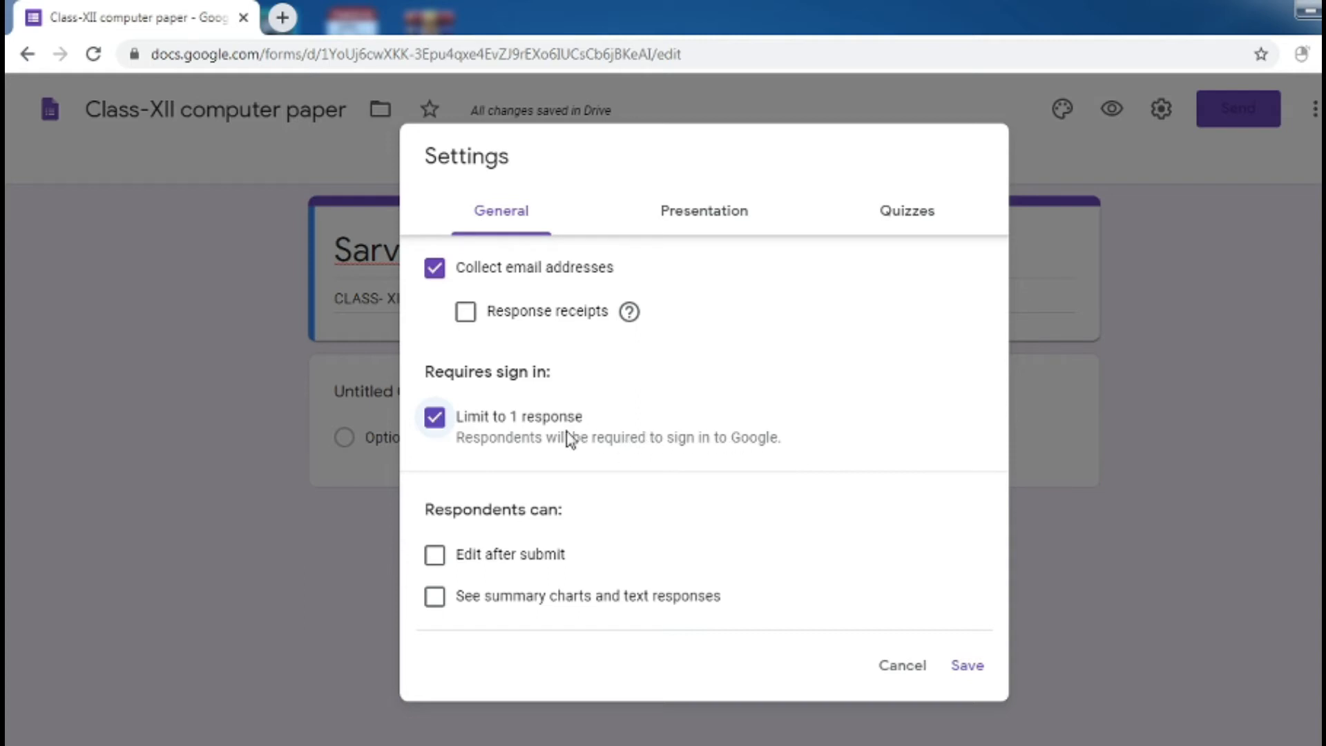
pyautogui.click(440, 429)
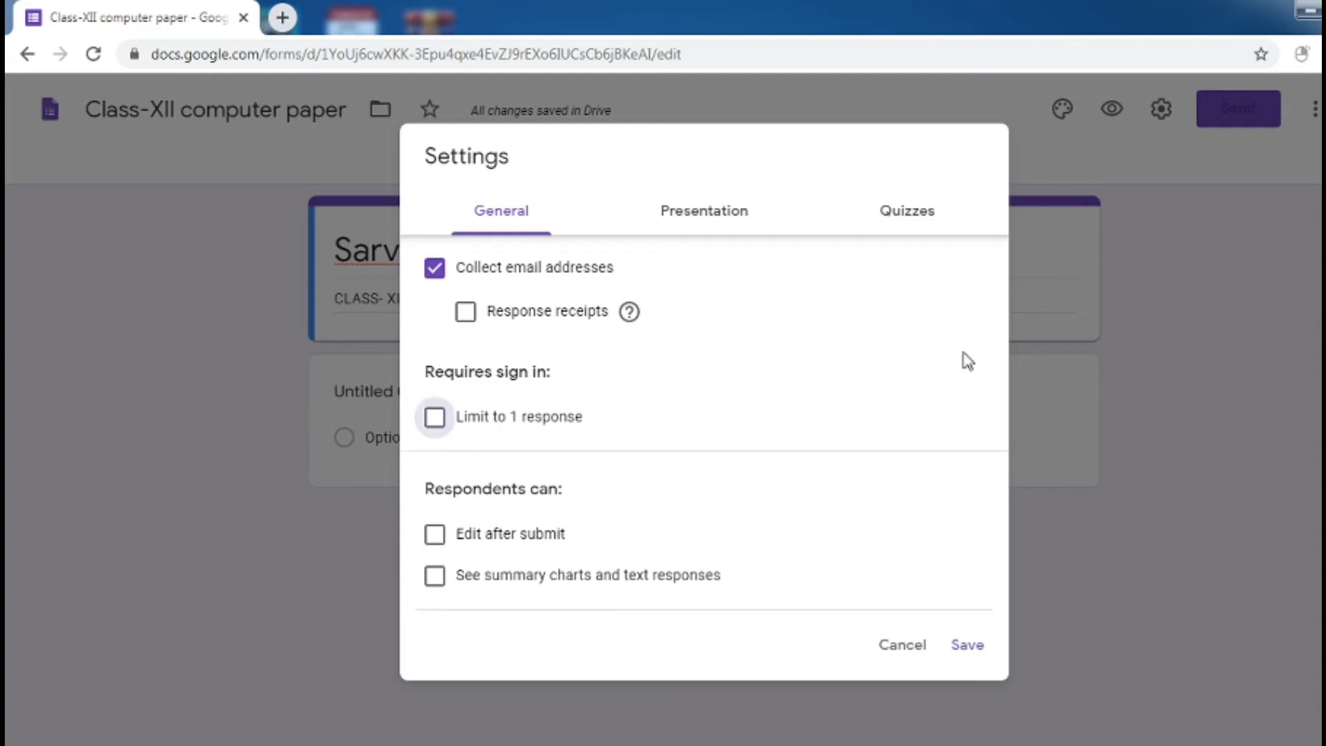
pyautogui.click(913, 216)
pyautogui.click(962, 678)
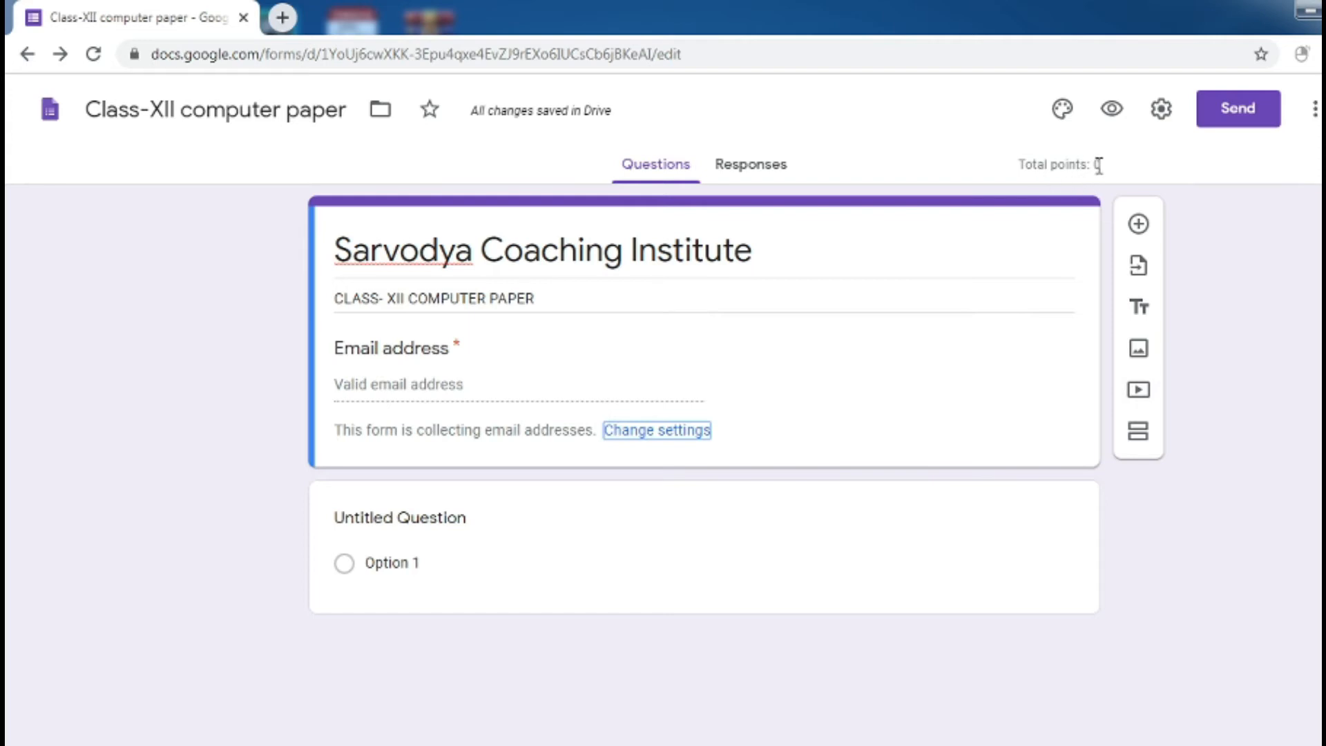
pyautogui.click(704, 434)
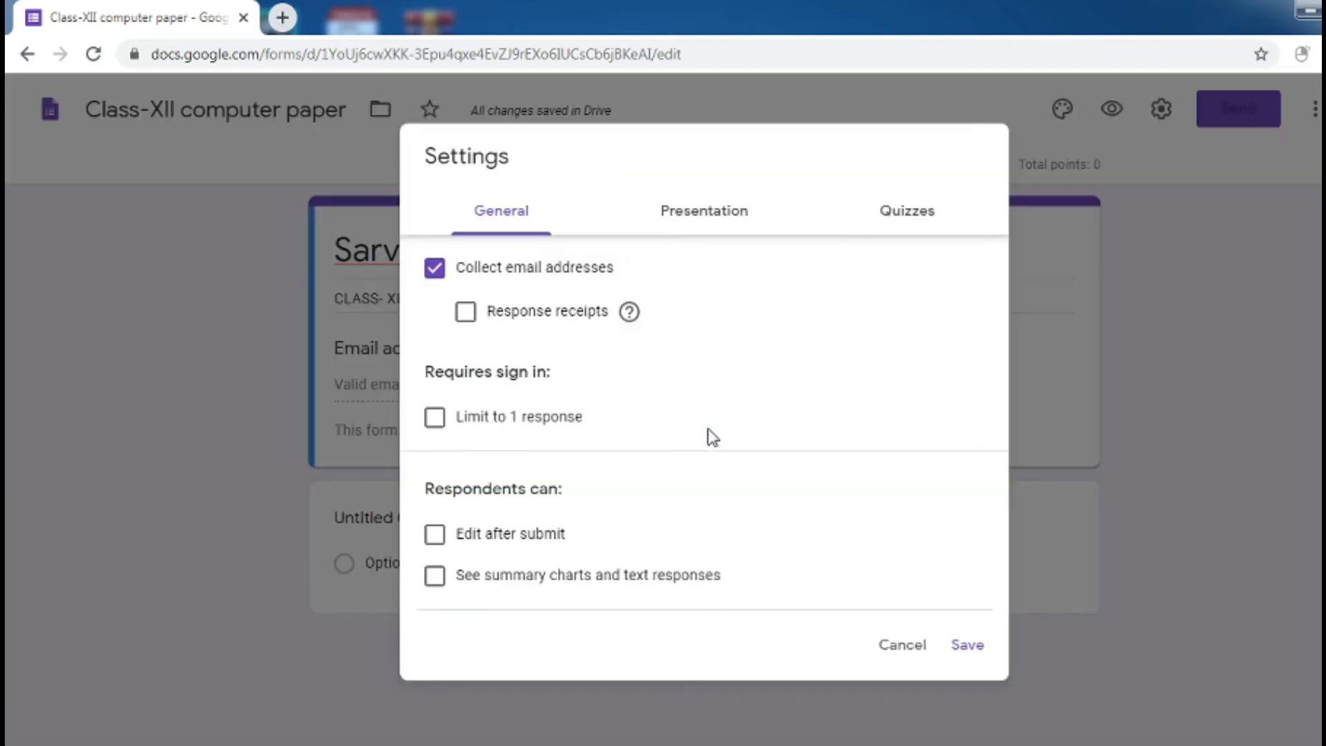
pyautogui.click(434, 268)
pyautogui.click(966, 646)
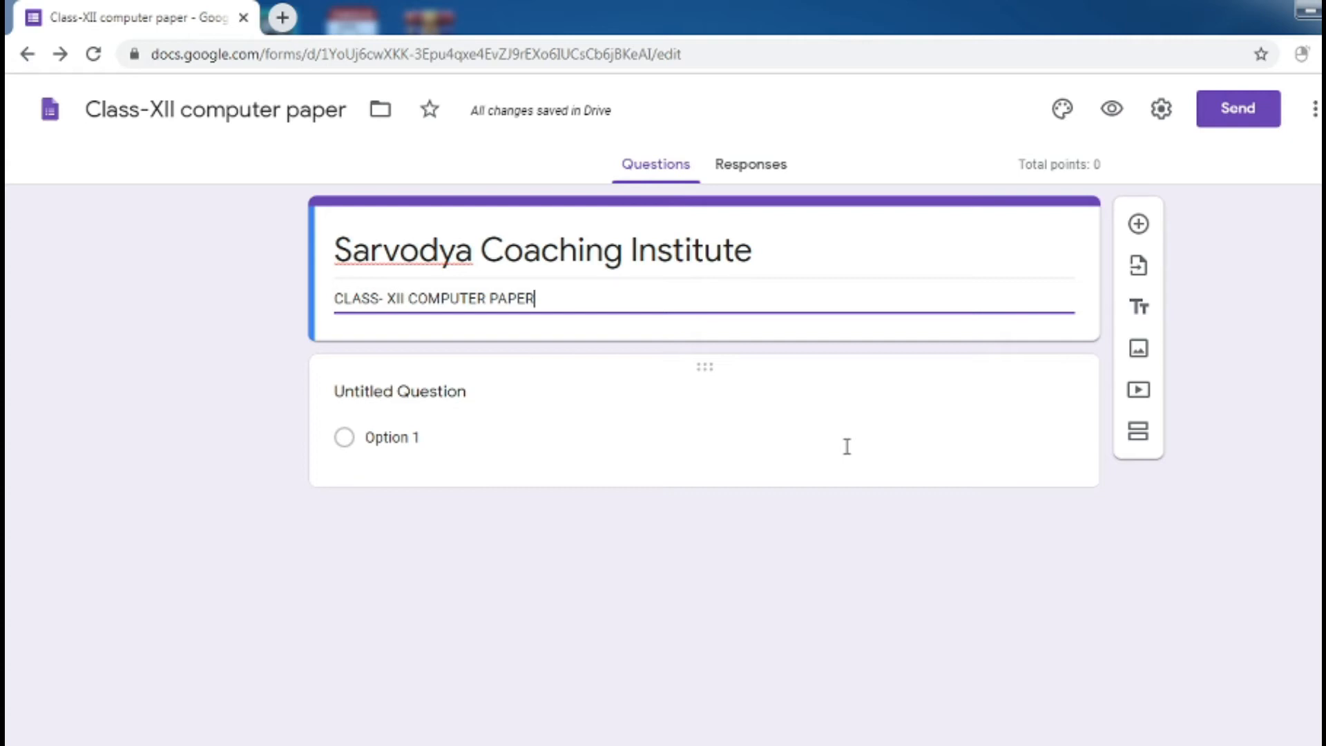
pyautogui.click(1160, 116)
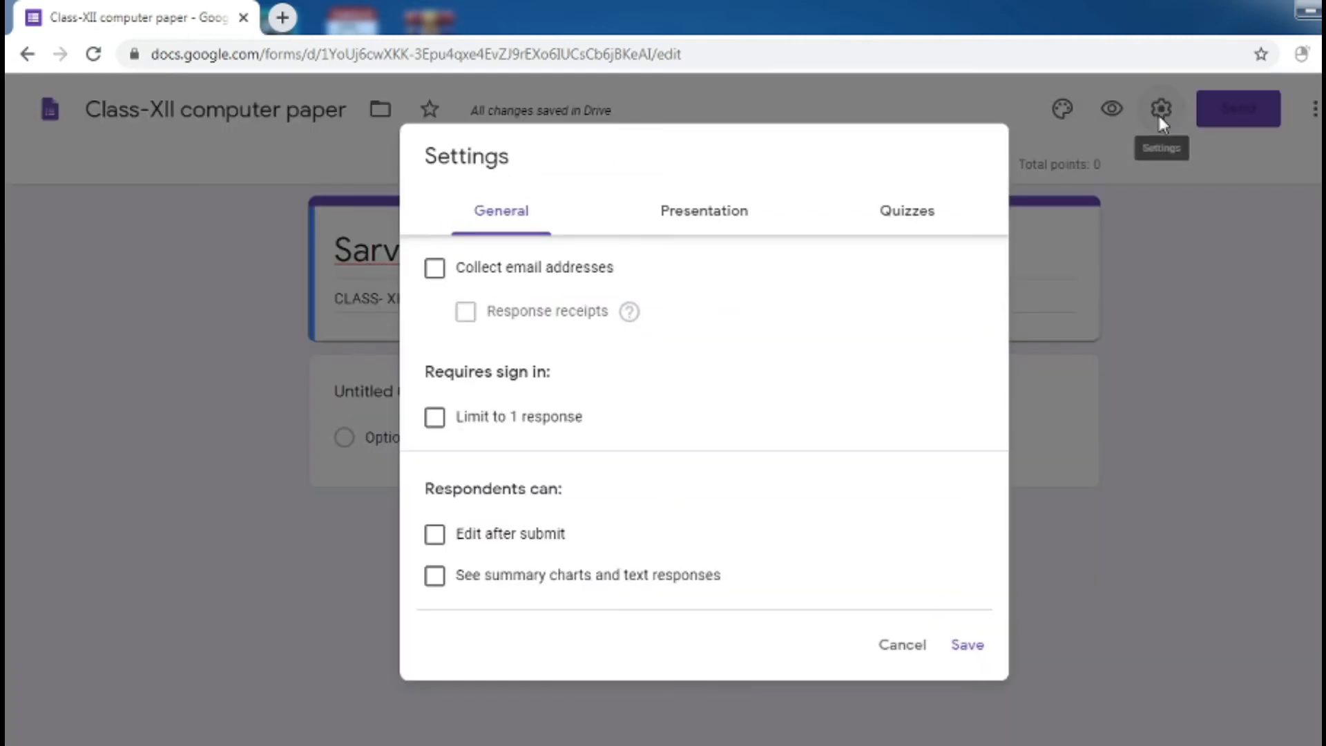
pyautogui.click(918, 216)
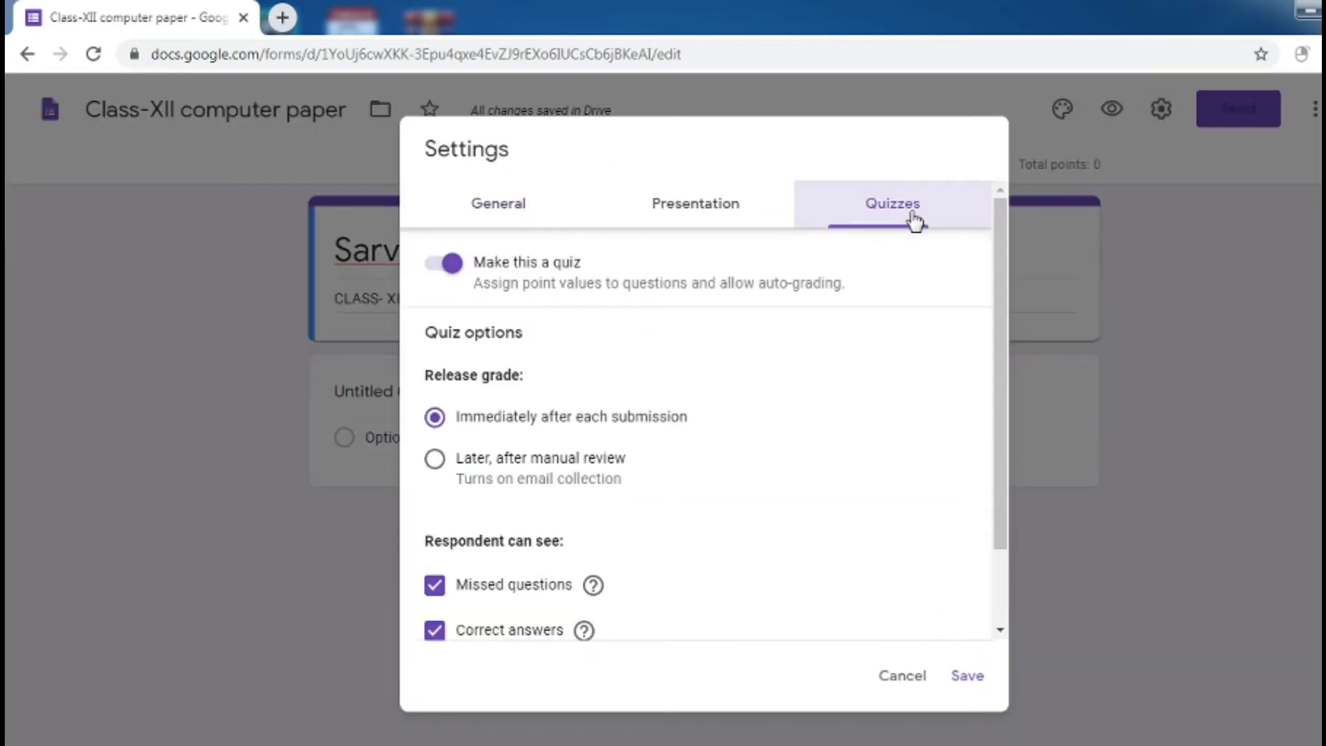
pyautogui.click(968, 677)
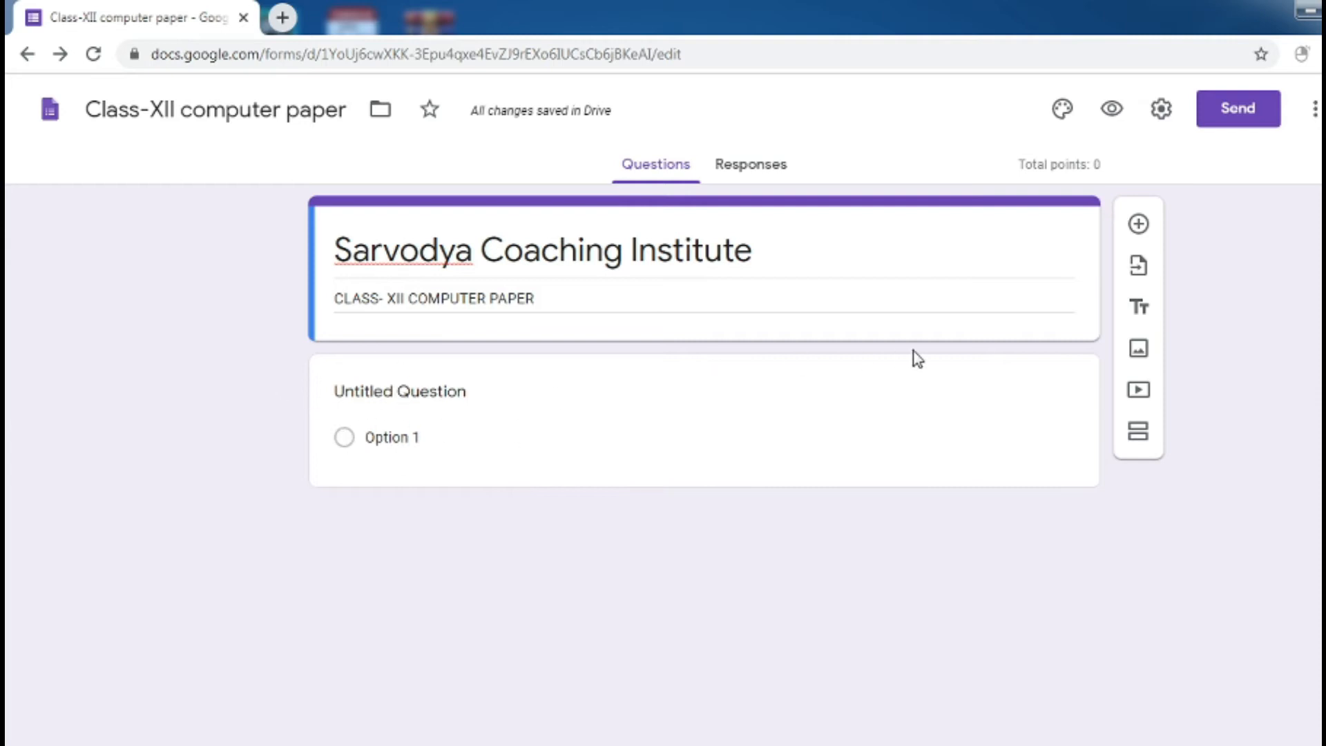
pyautogui.click(1140, 224)
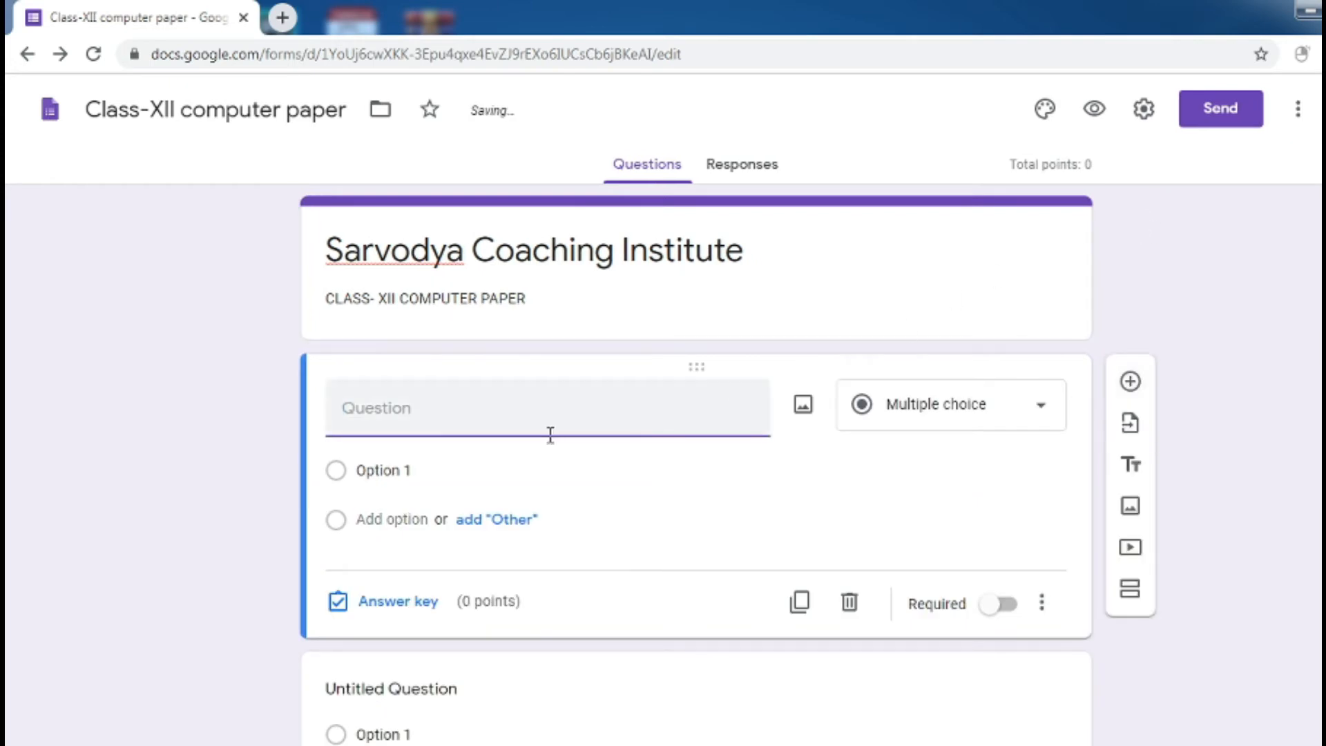
# Make the first question a required short-answer question titled 'STUDENTS NAME'
pyautogui.click(922, 420)
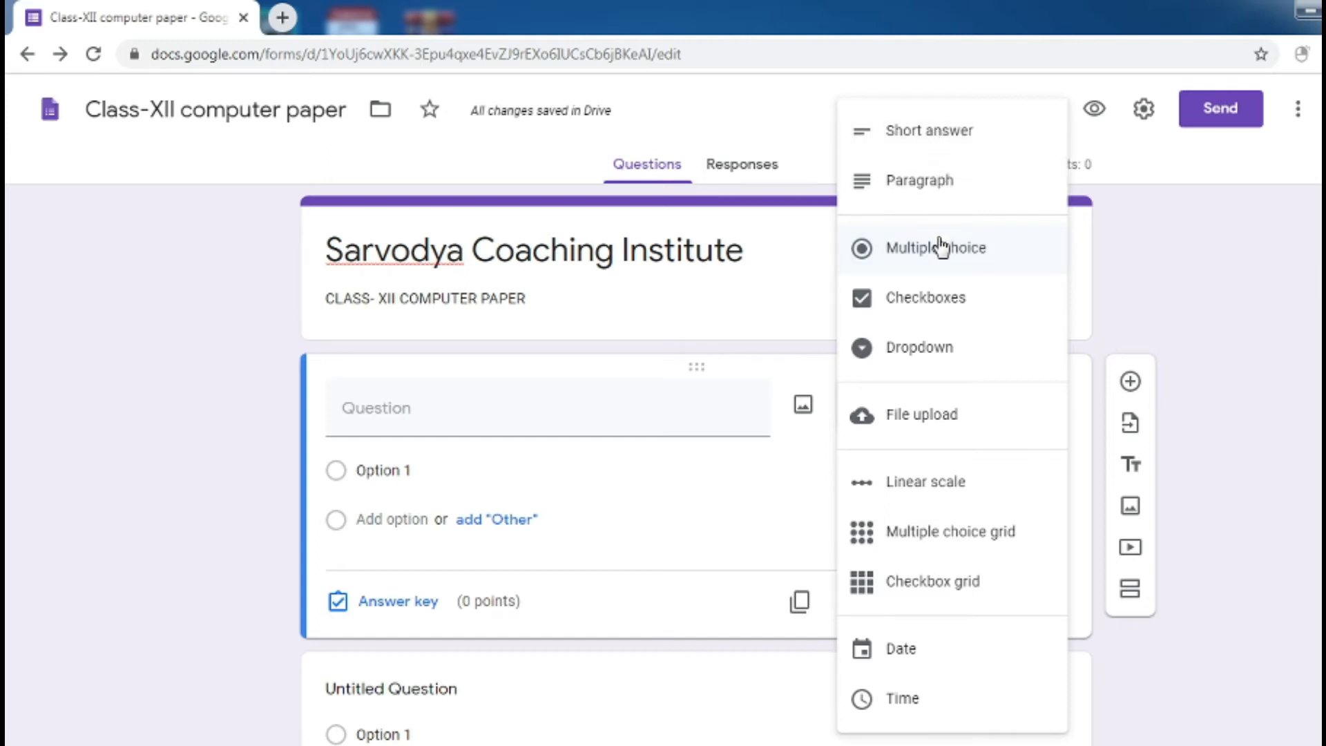
pyautogui.click(937, 151)
pyautogui.click(422, 417)
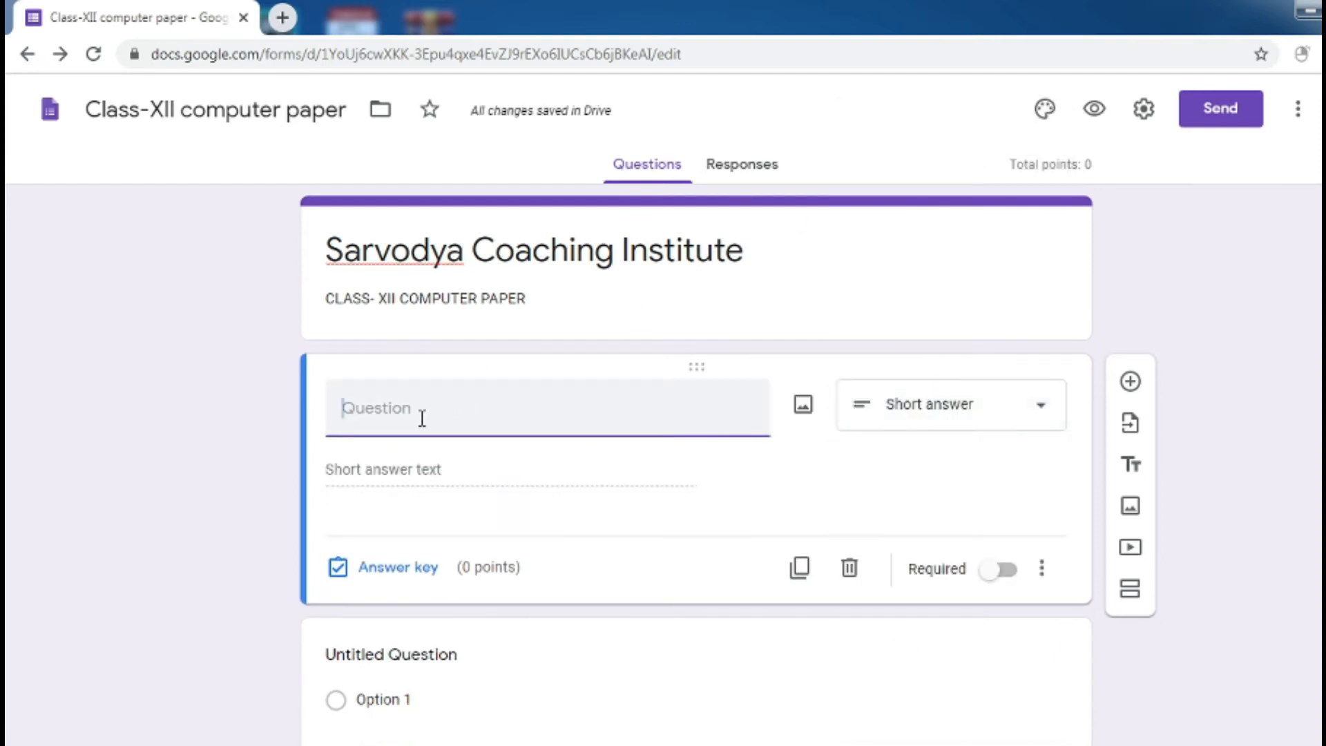
pyautogui.write('Name of')
pyautogui.press('BackSpace')
pyautogui.press('BackSpace')
pyautogui.press('BackSpace')
pyautogui.press('BackSpace')
pyautogui.press('BackSpace')
pyautogui.press('BackSpace')
pyautogui.press('BackSpace')
pyautogui.press('BackSpace')
pyautogui.write('STUD')
pyautogui.press('BackSpace')
pyautogui.write('dENTS NAME')
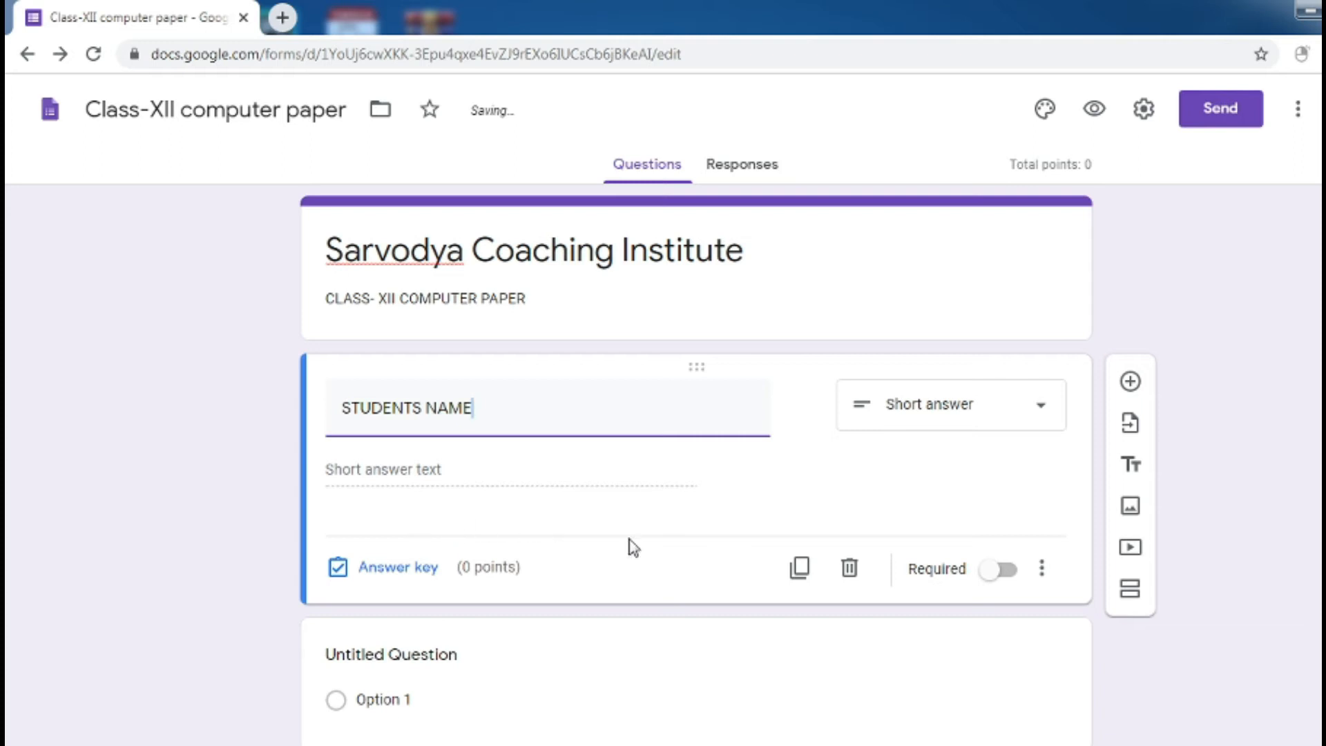
pyautogui.click(1007, 584)
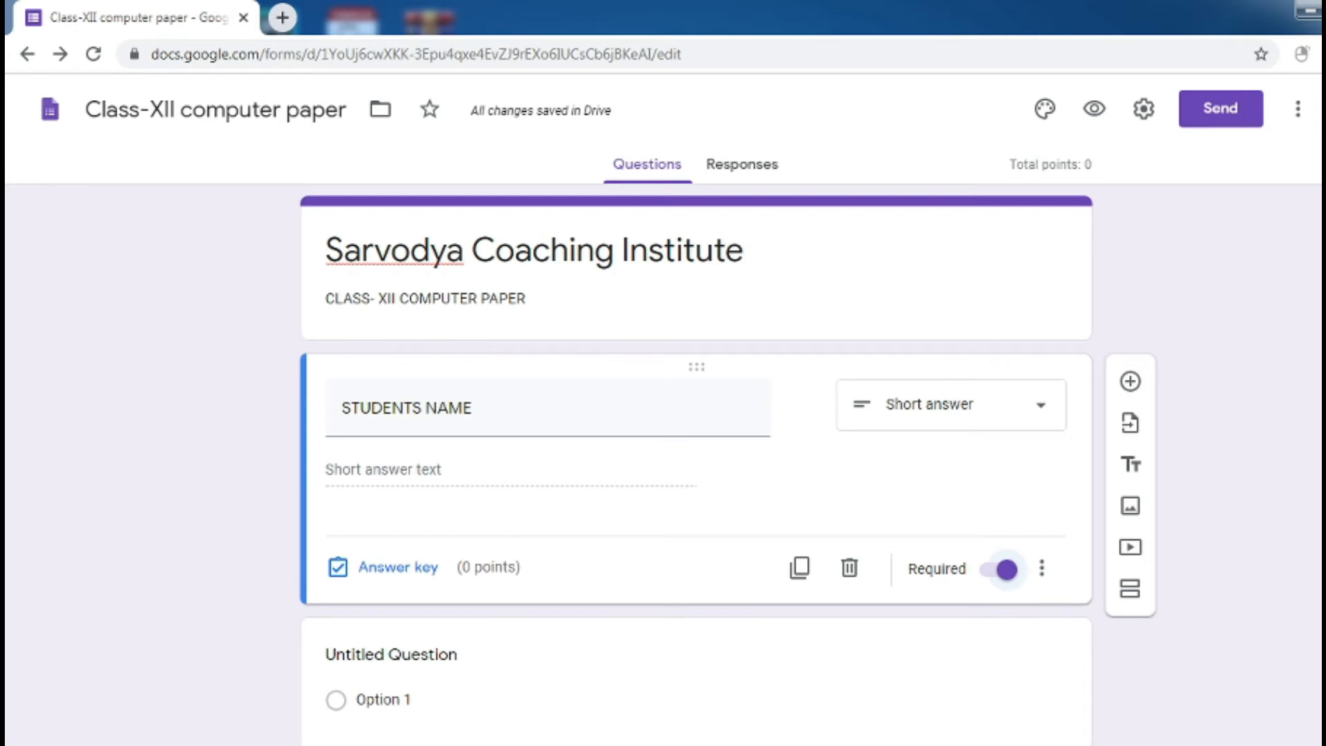
pyautogui.scroll(-1, 722, 485)
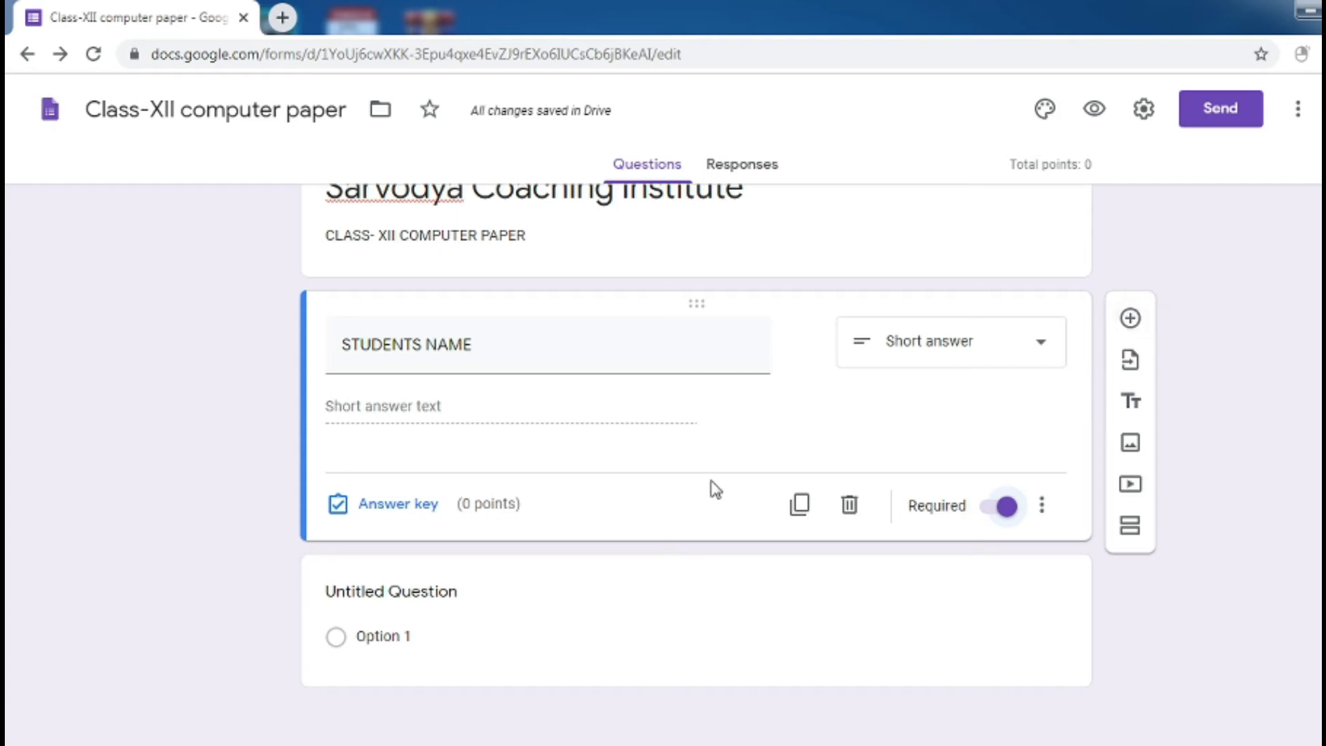
# Duplicate the STUDENTS NAME question and retitle the copy 'STUDENTS MOBILE NUMBER'
pyautogui.click(800, 508)
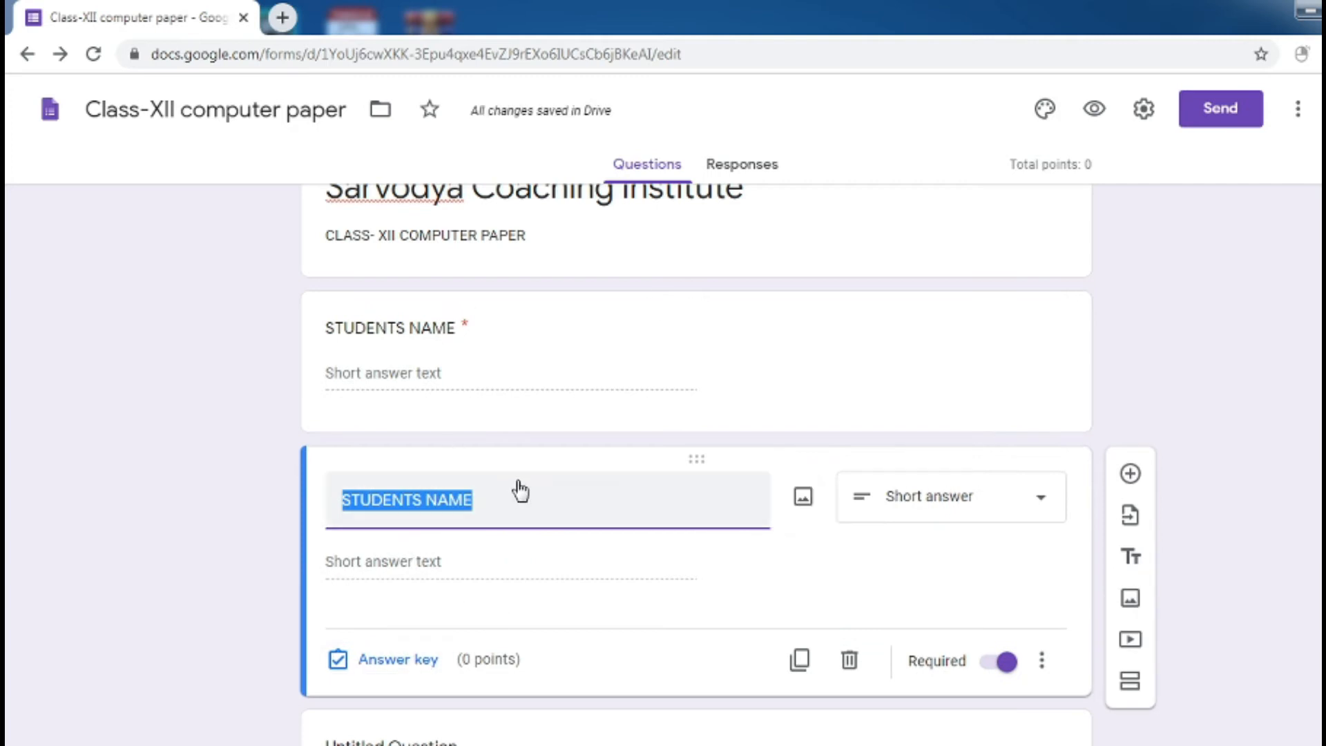
pyautogui.click(479, 504)
pyautogui.press('BackSpace')
pyautogui.press('BackSpace')
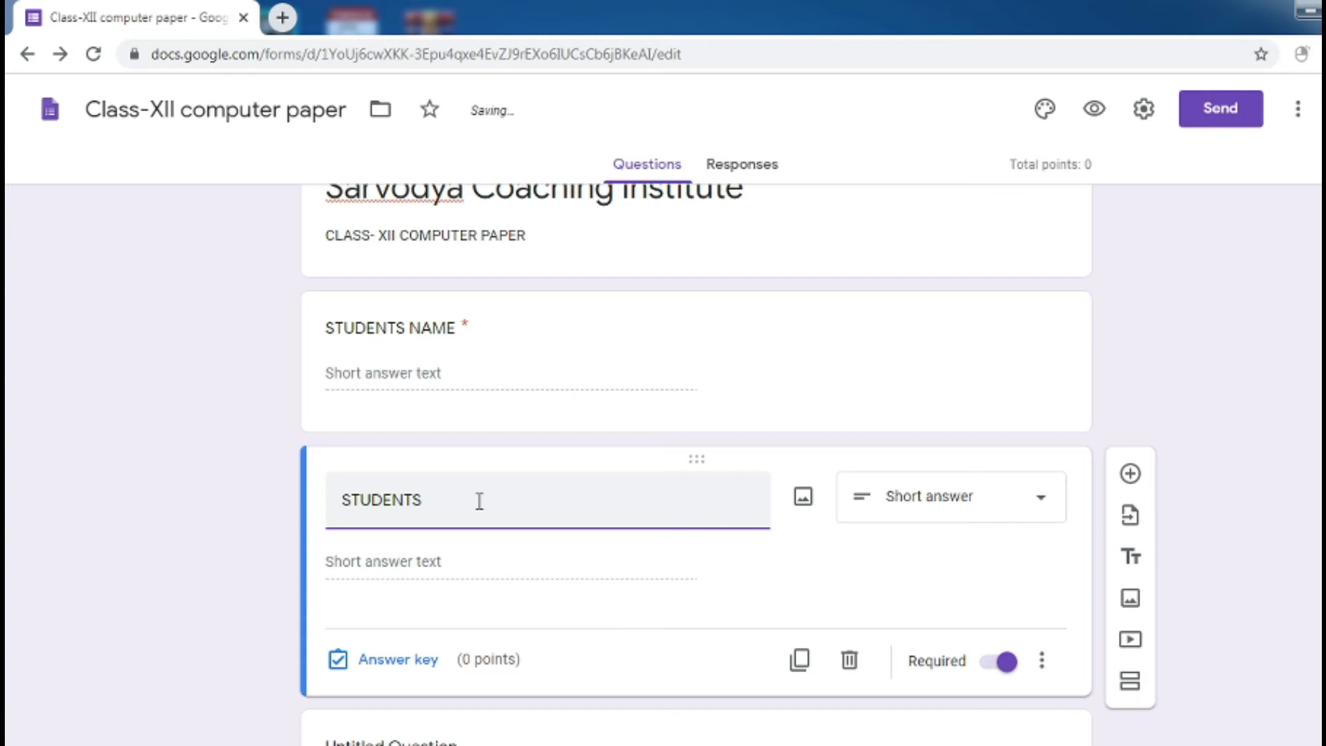
pyautogui.write('ob')
pyautogui.press('BackSpace')
pyautogui.press('BackSpace')
pyautogui.write('MOB')
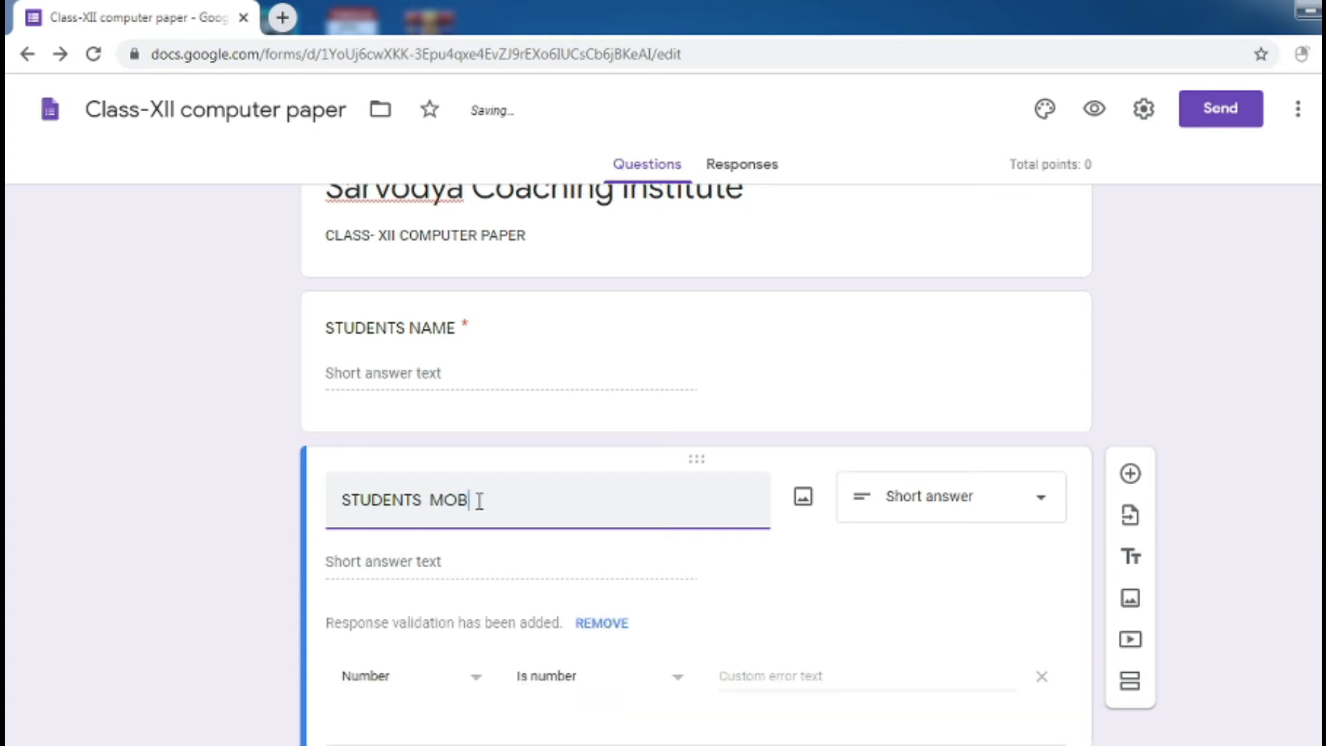
pyautogui.write('ILE NUMBER')
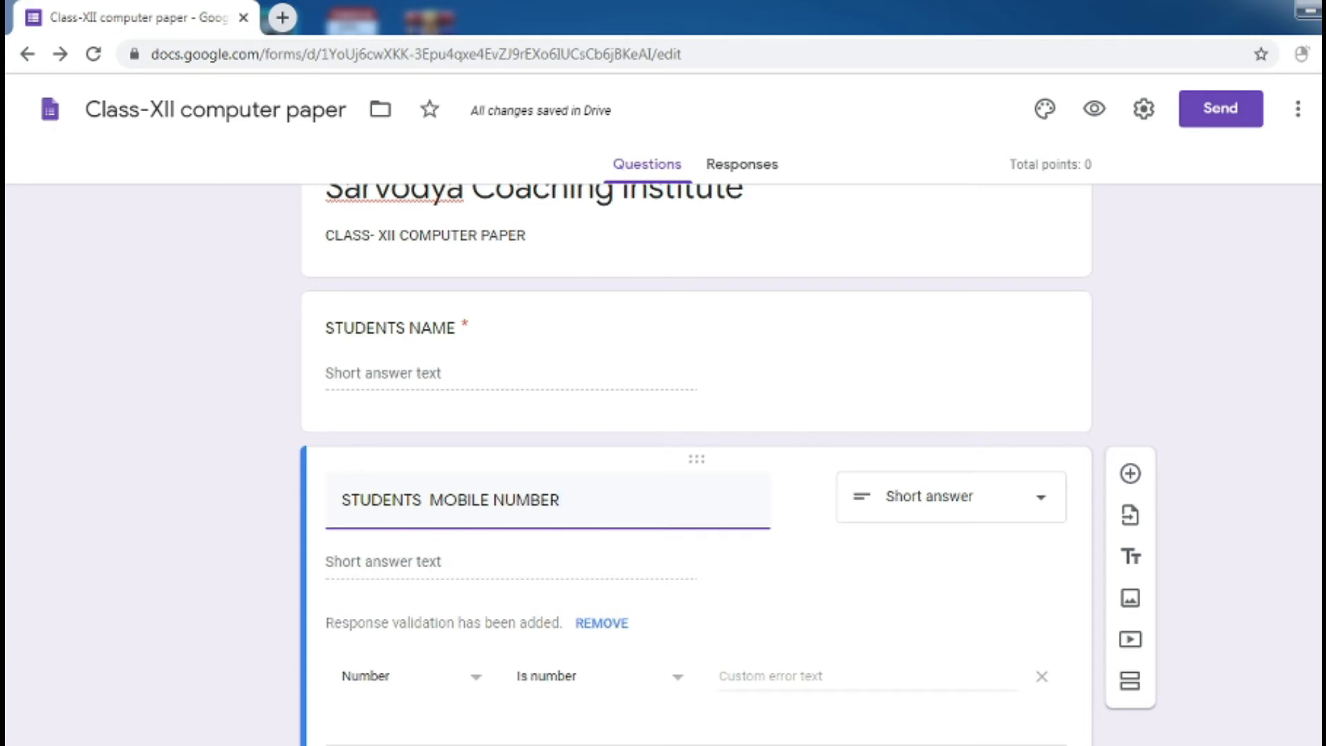
pyautogui.scroll(-3, 691, 414)
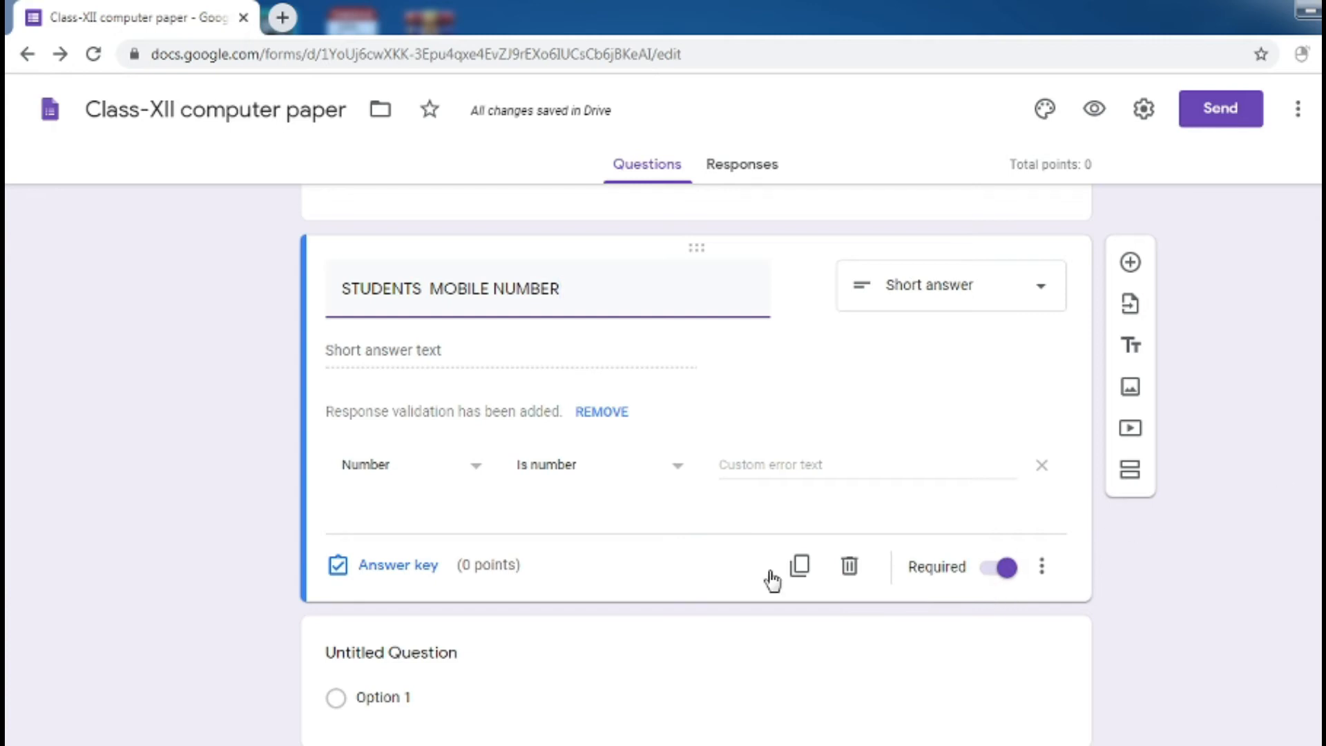
pyautogui.scroll(-1, 694, 463)
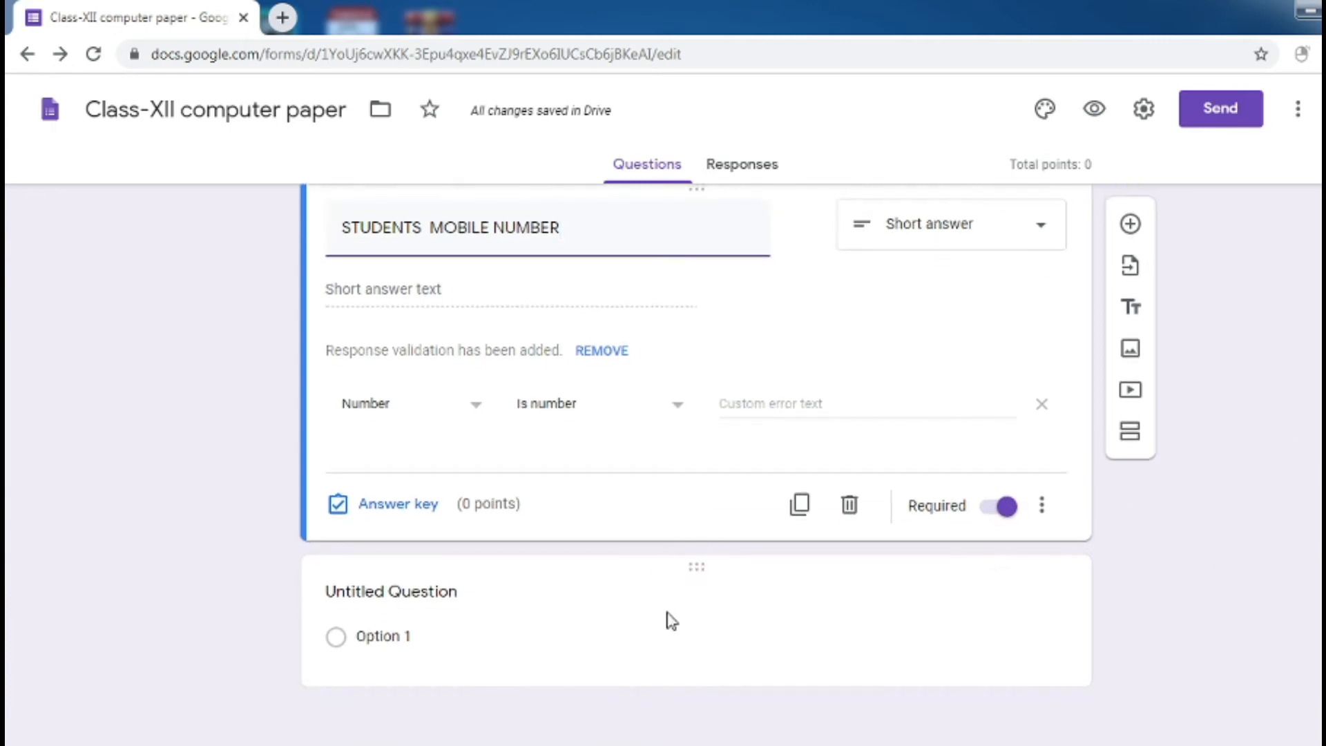
# Delete the untitled question and add a new question titled 'STUDENTS BATCH'
pyautogui.click(670, 619)
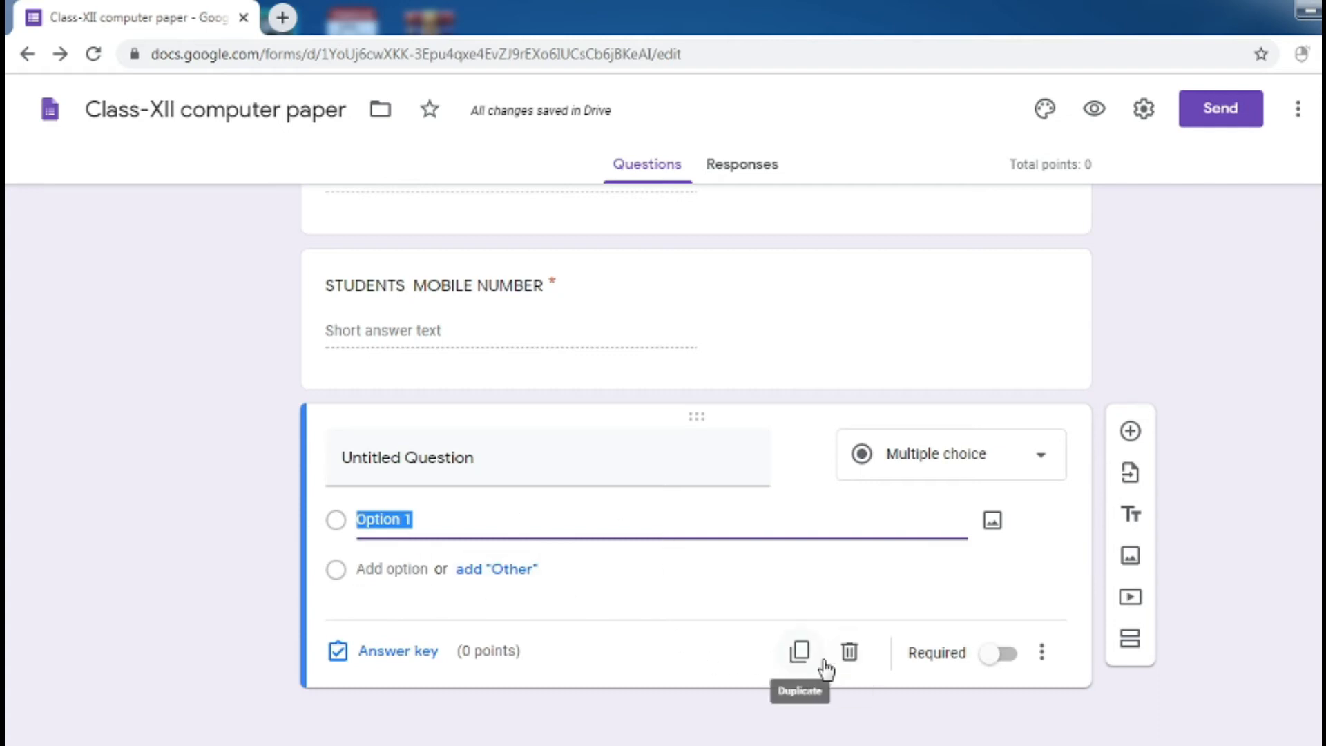
pyautogui.click(850, 661)
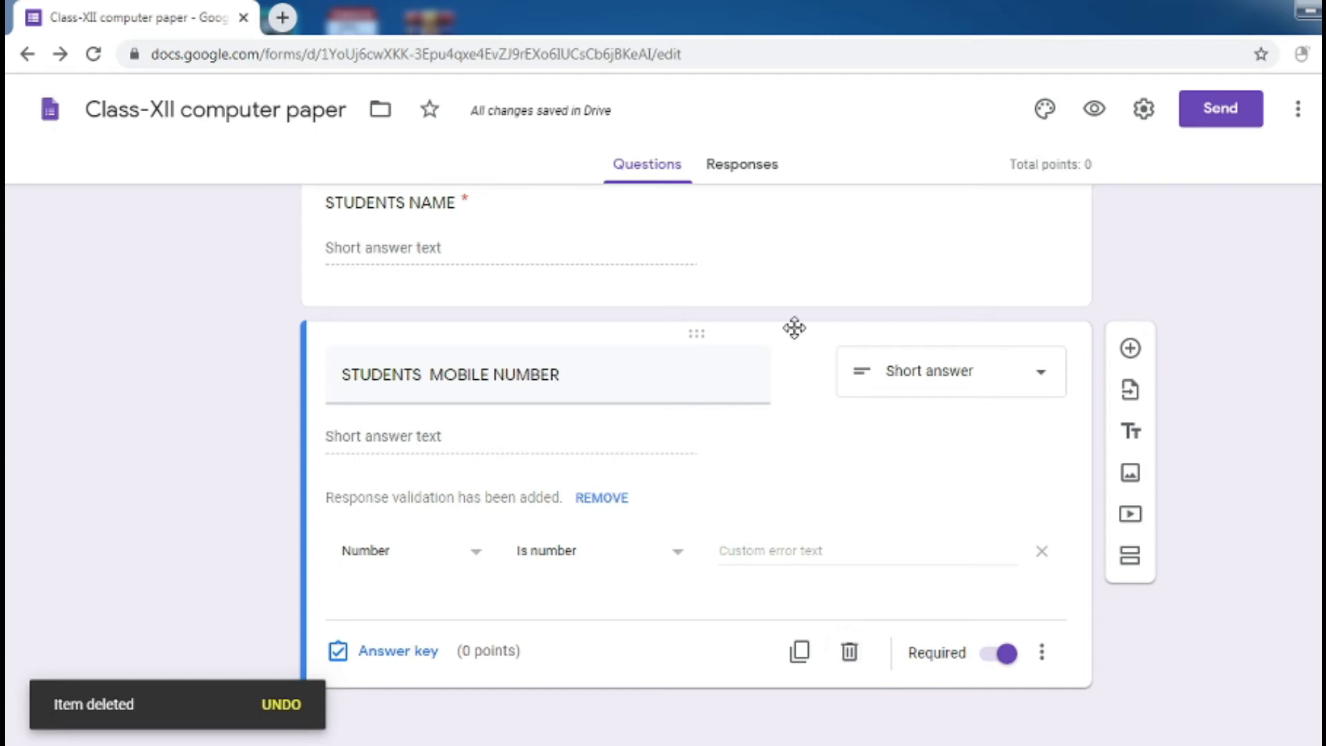
pyautogui.click(1131, 349)
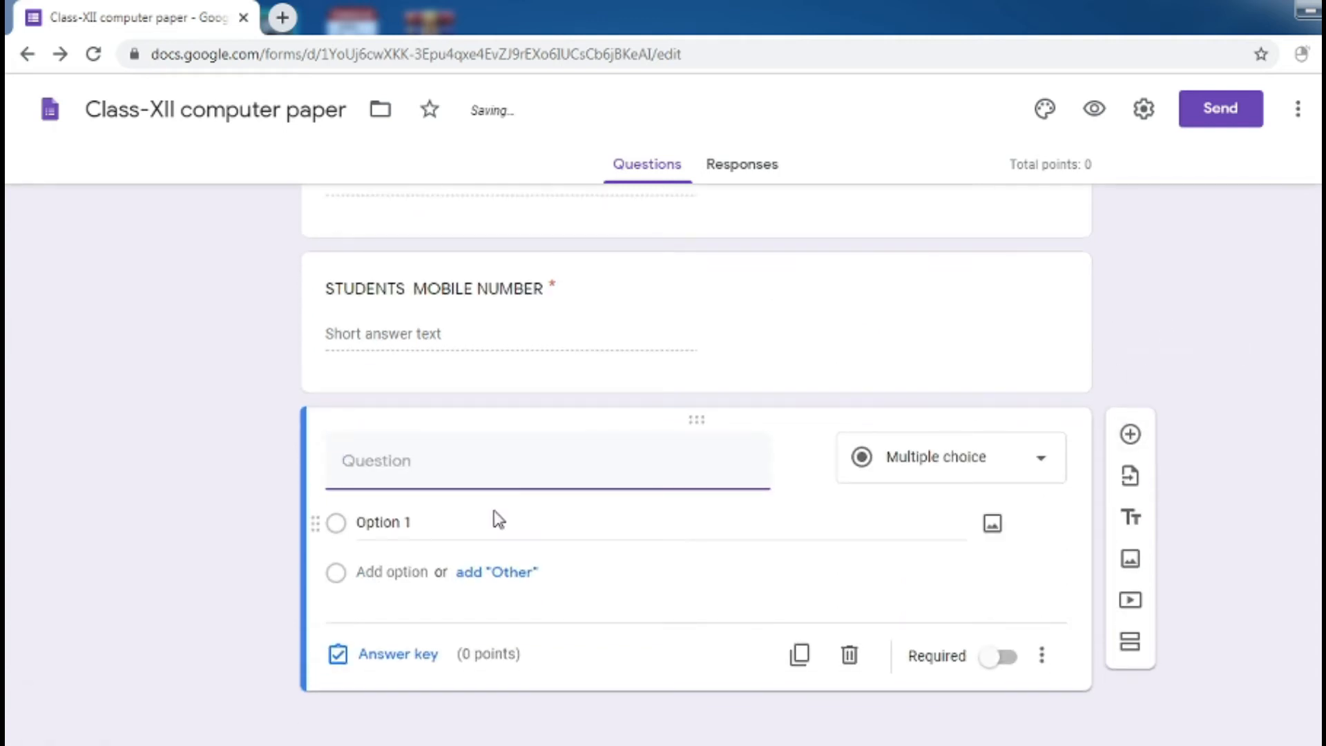
pyautogui.write('STUDE')
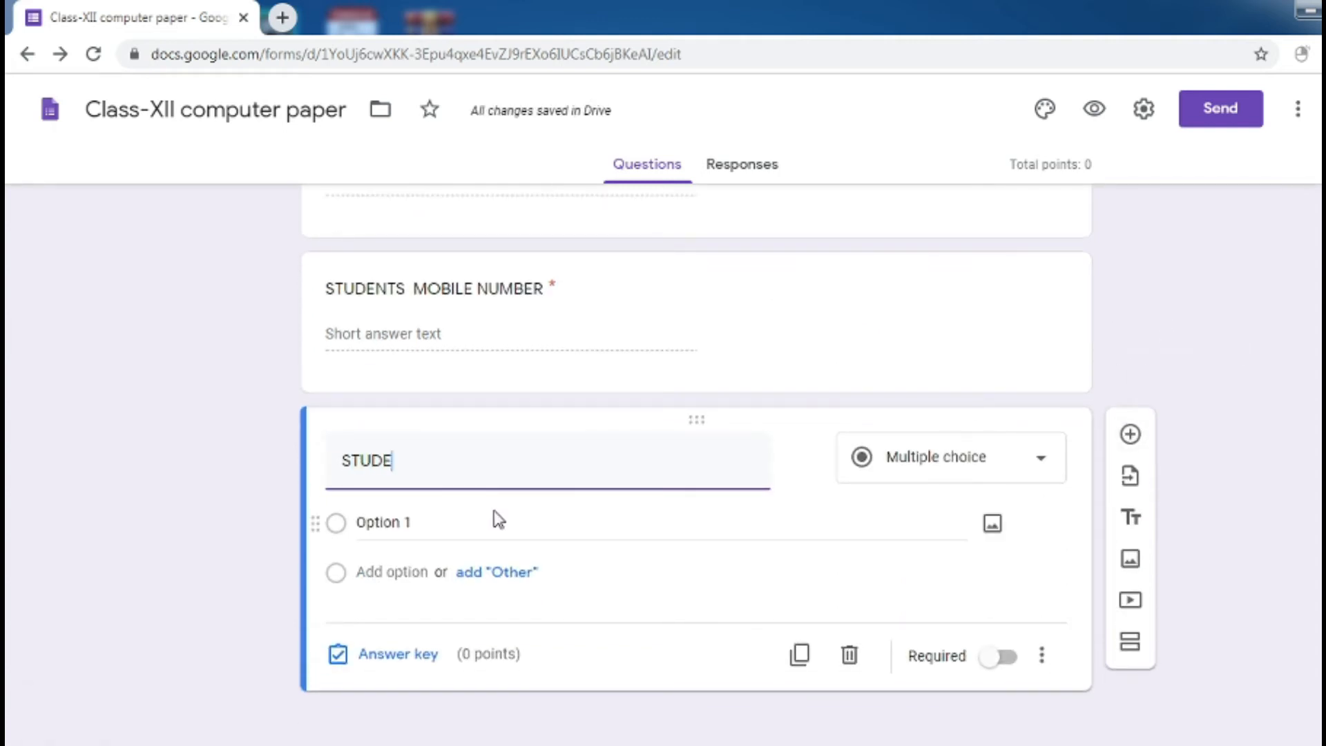
pyautogui.write('NT S BATCH')
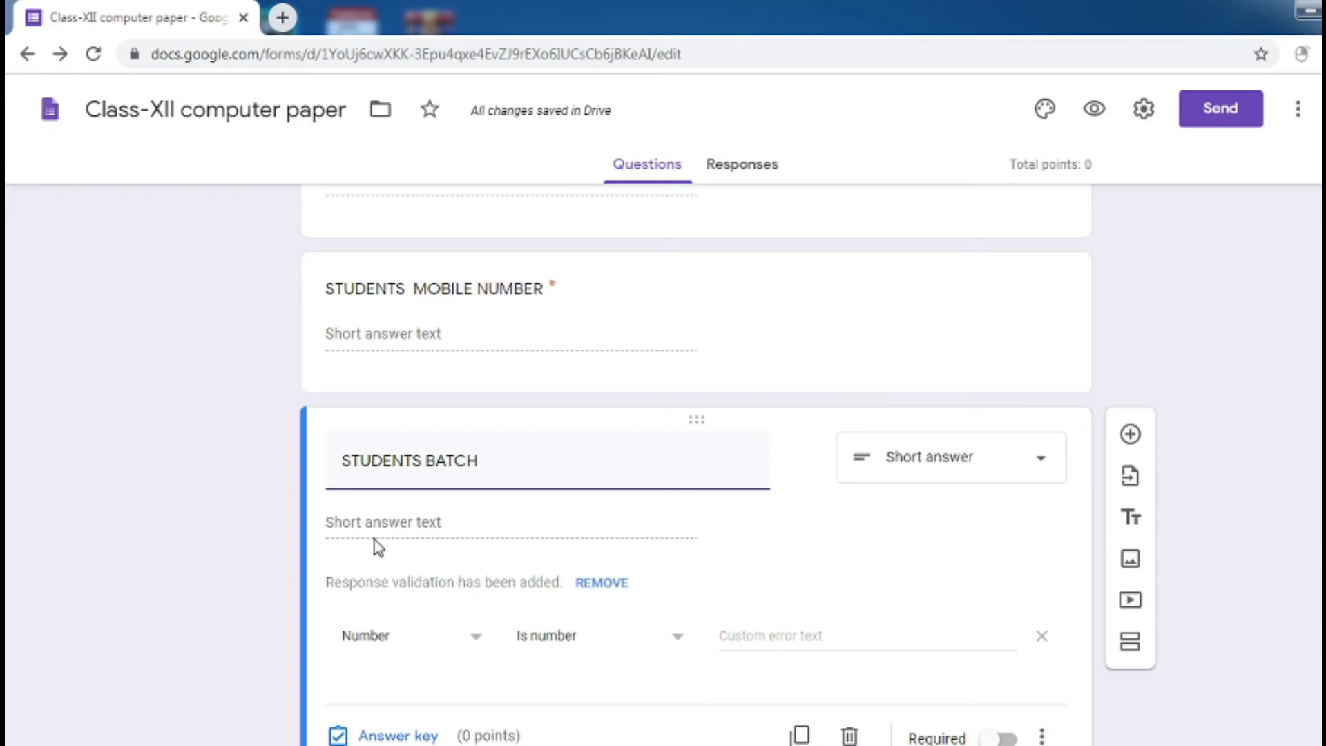
# Give STUDENTS BATCH a Text validation, make it required, and add a blank question below
pyautogui.click(476, 634)
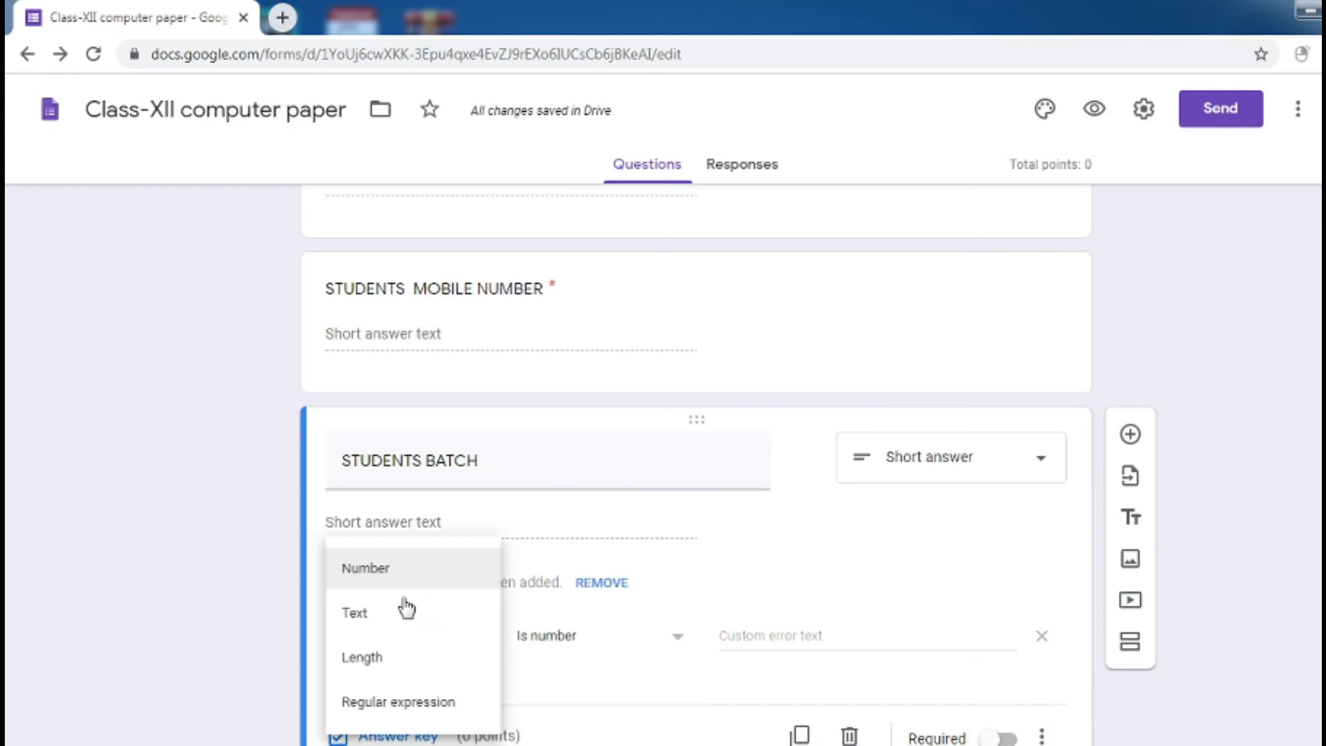
pyautogui.click(364, 622)
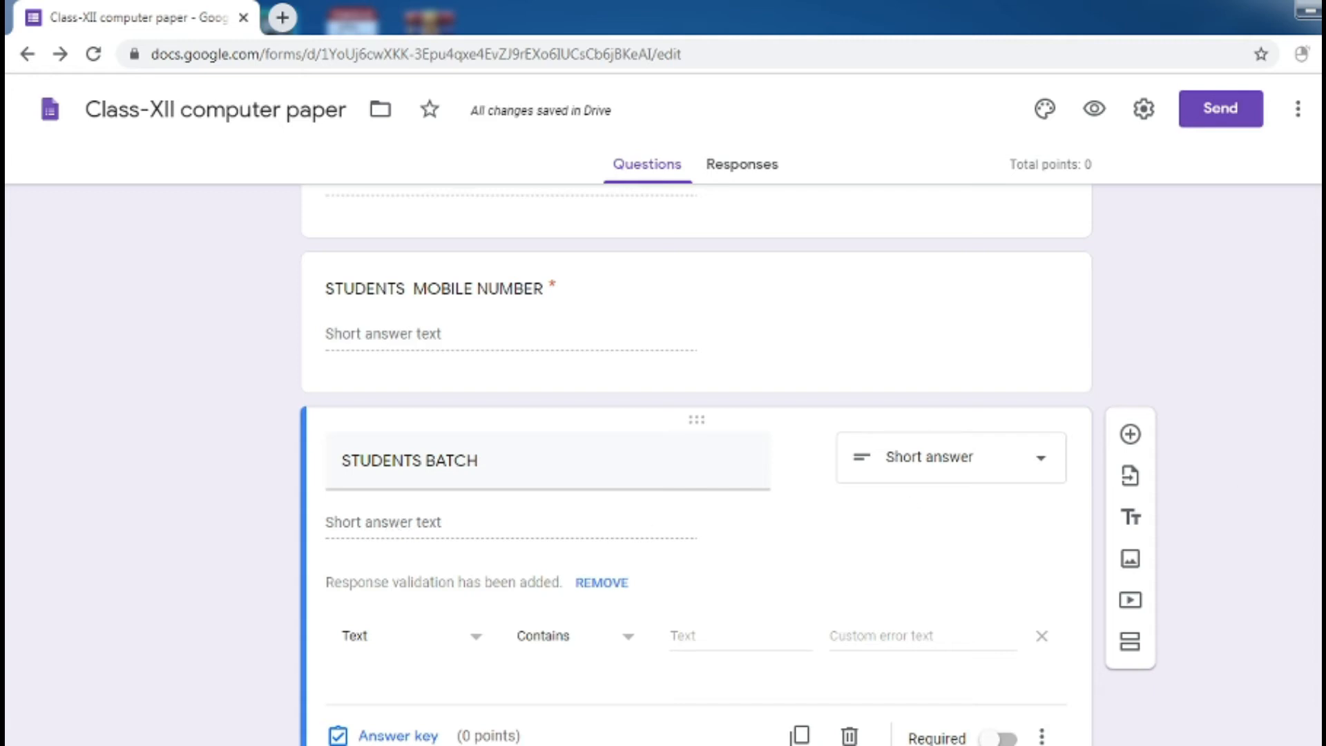
pyautogui.scroll(-2, 1308, 493)
pyautogui.click(1000, 654)
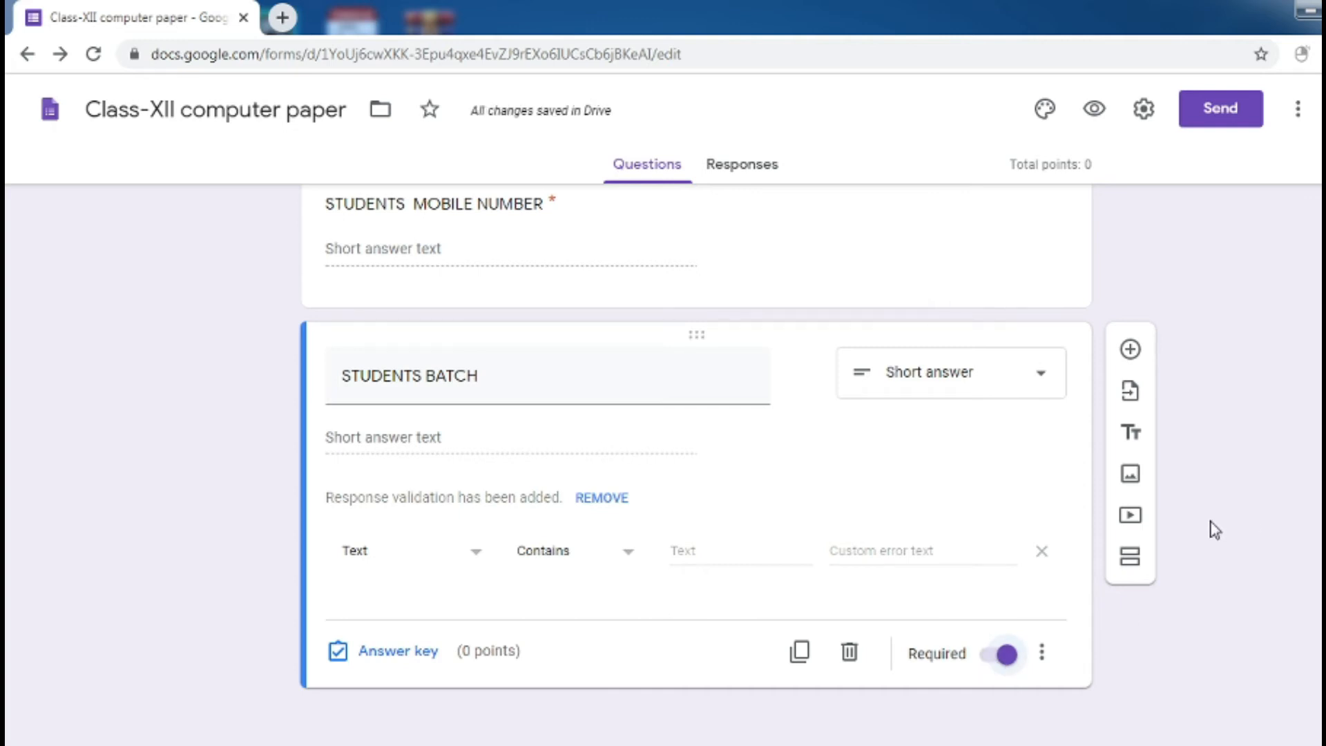
pyautogui.scroll(4, 697, 462)
pyautogui.scroll(-3, 696, 463)
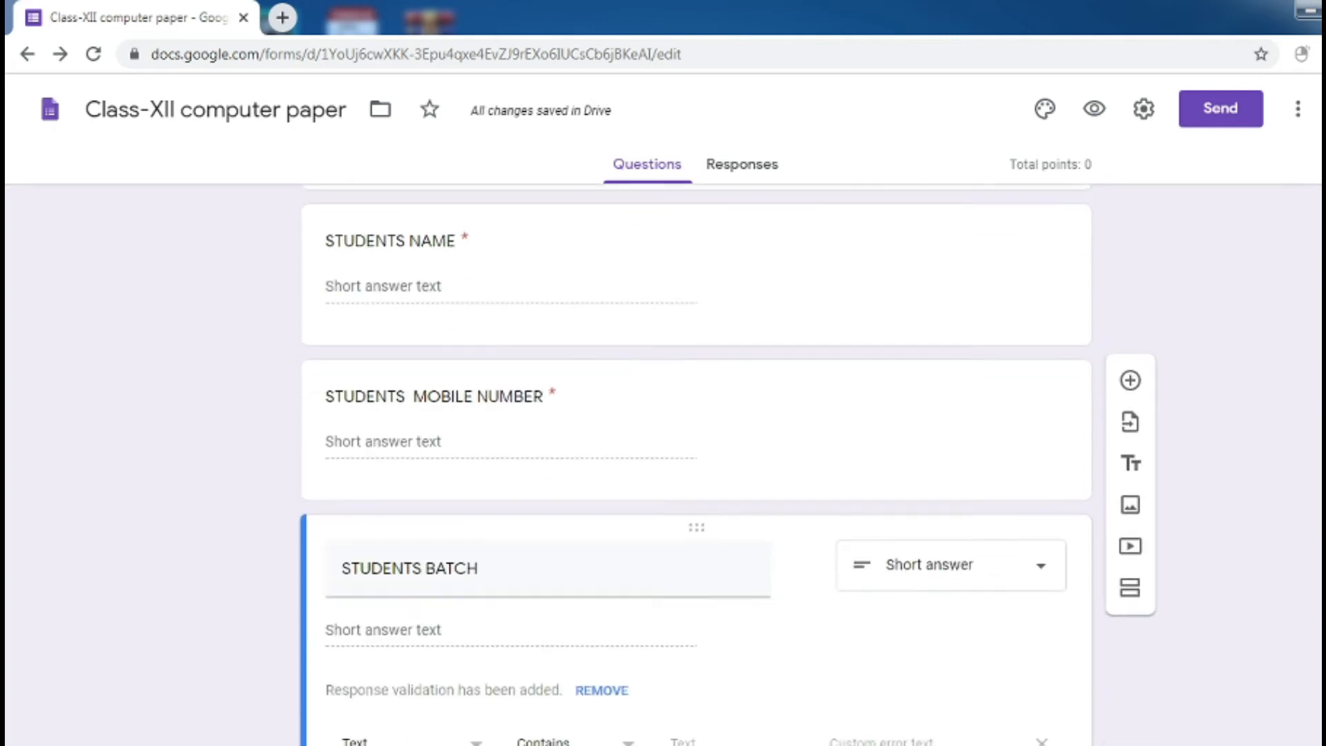
pyautogui.scroll(-2, 1180, 378)
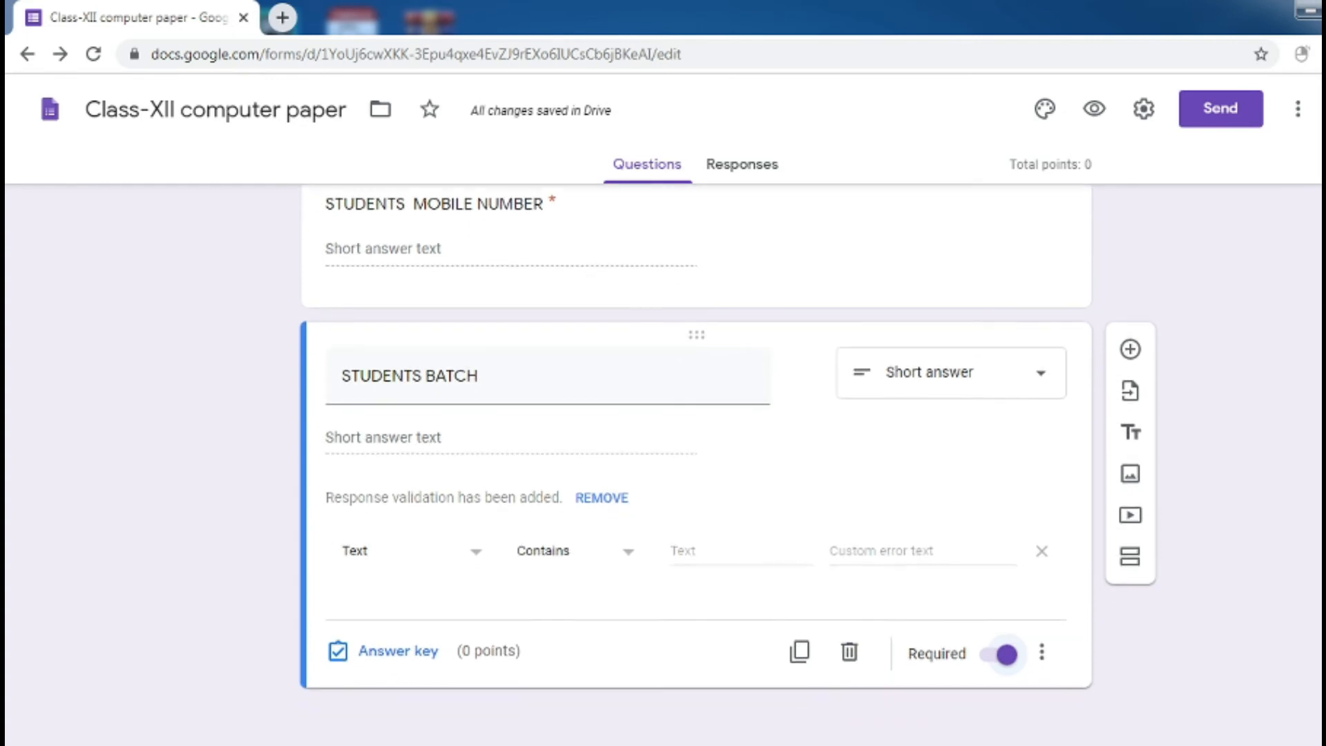
pyautogui.click(1133, 351)
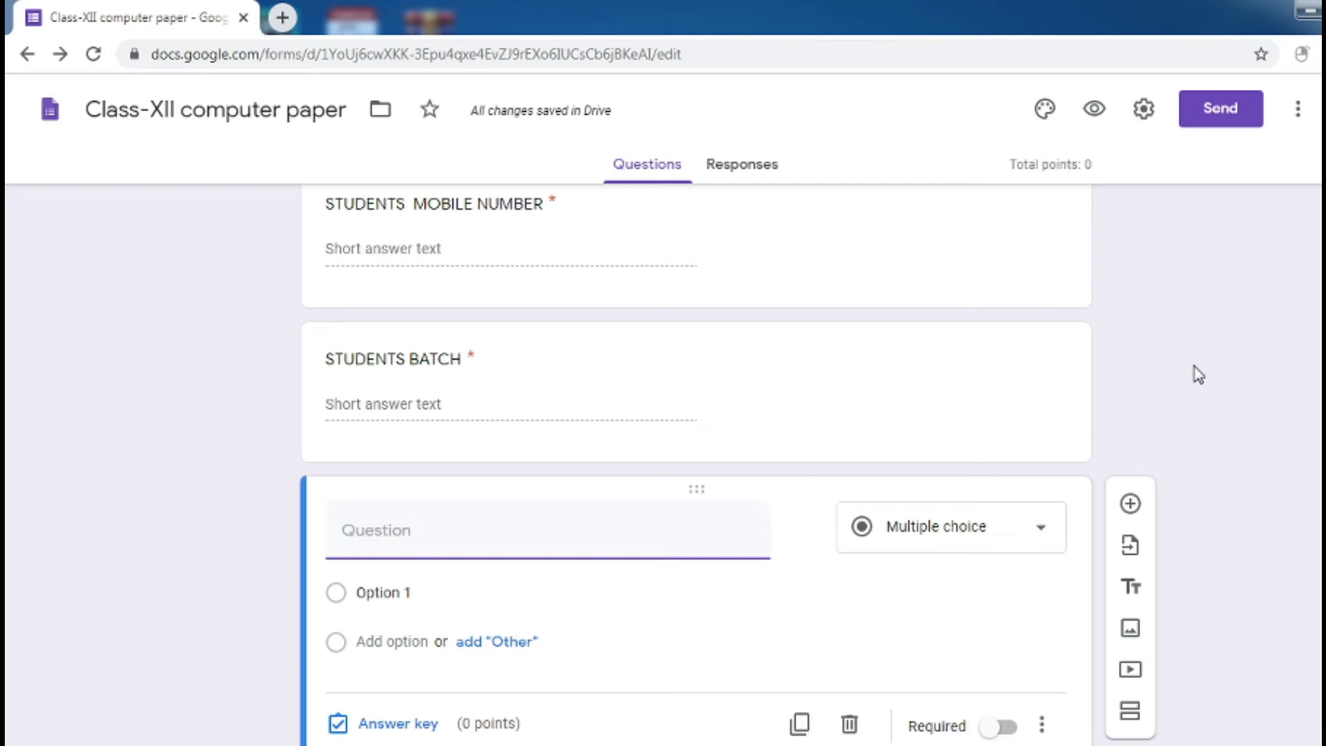
# Title the new question 'Q1. Which of them is not a part of sorting'
pyautogui.scroll(-1, 697, 464)
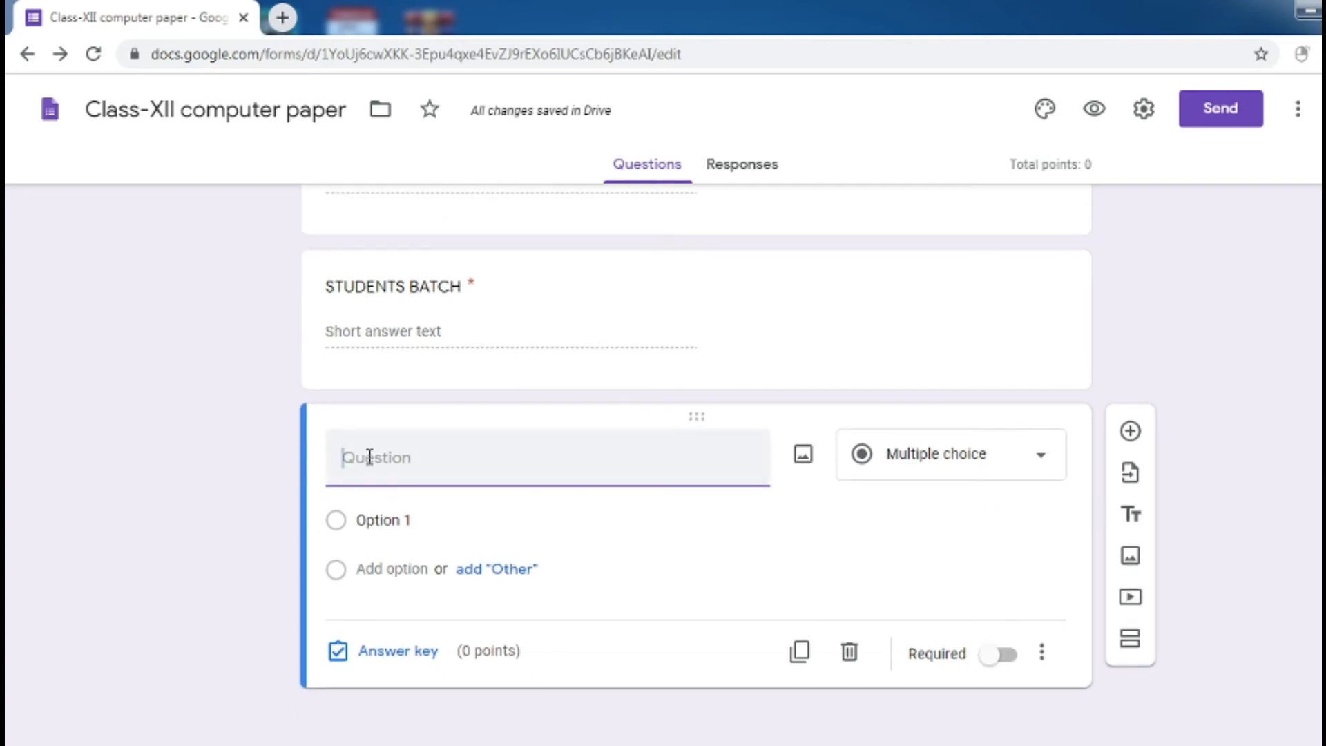
pyautogui.write('Q1')
pyautogui.write('. What')
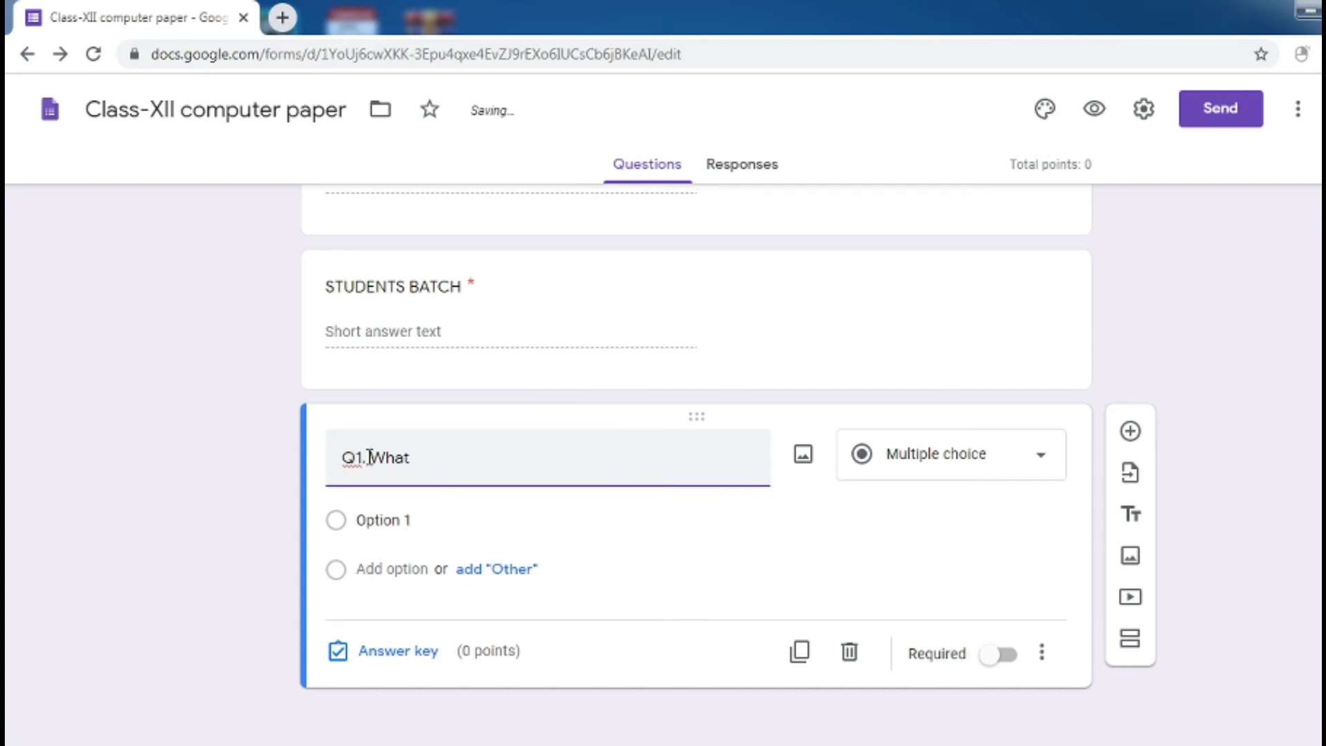
pyautogui.press('BackSpace')
pyautogui.press('BackSpace')
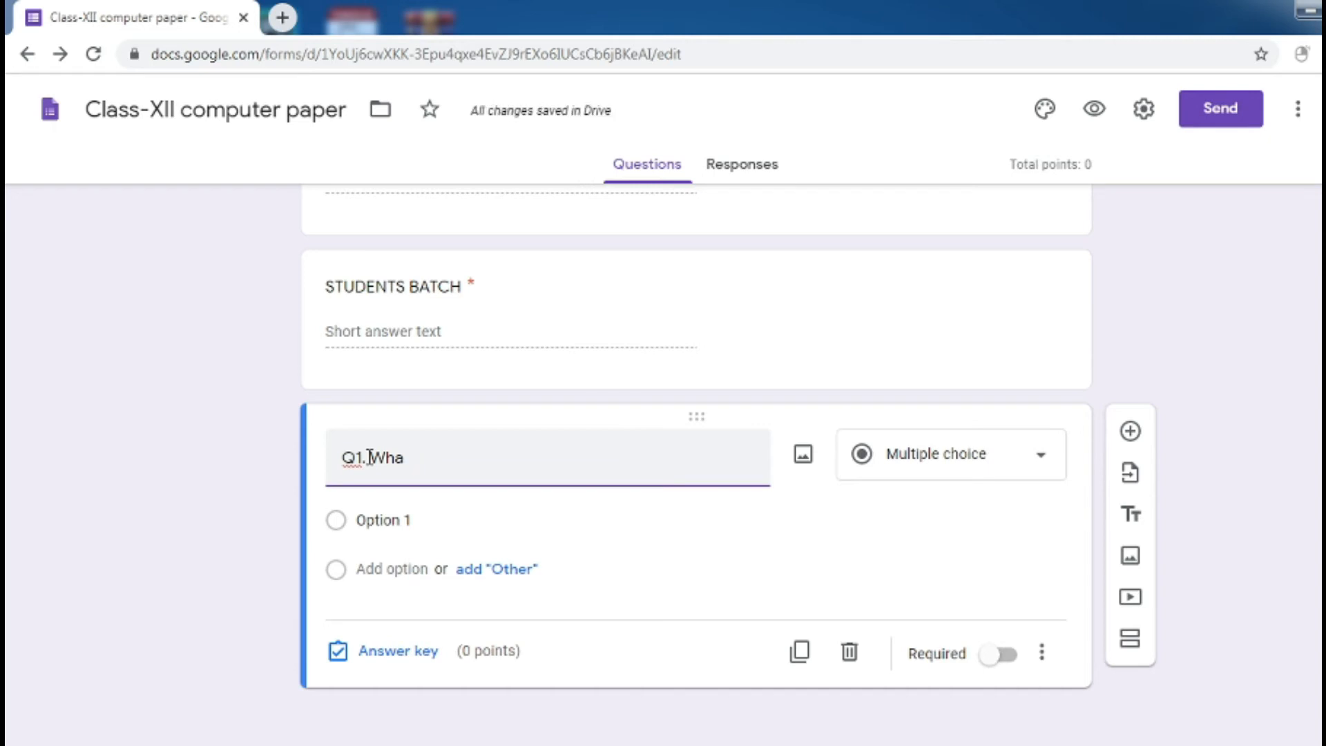
pyautogui.write('o')
pyautogui.press('BackSpace')
pyautogui.press('BackSpace')
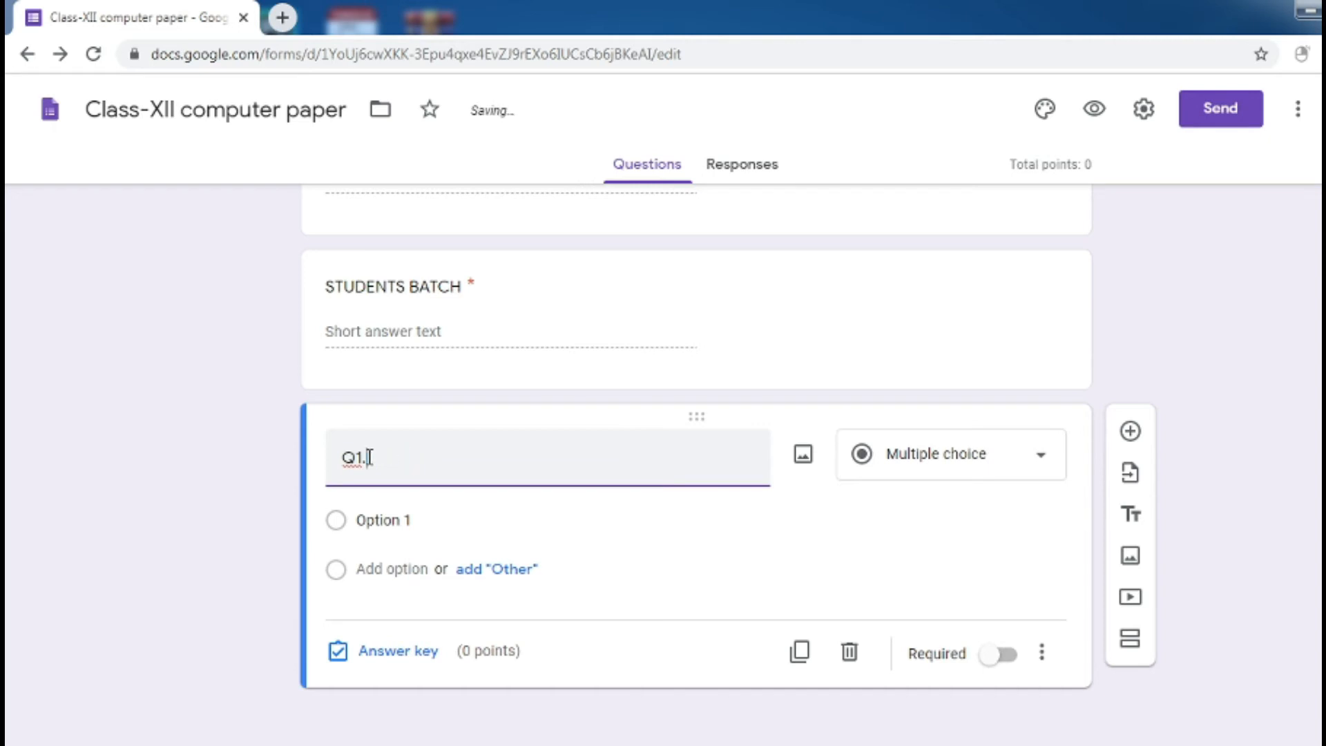
pyautogui.write('Wha')
pyautogui.write('ich of them ')
pyautogui.write('is not')
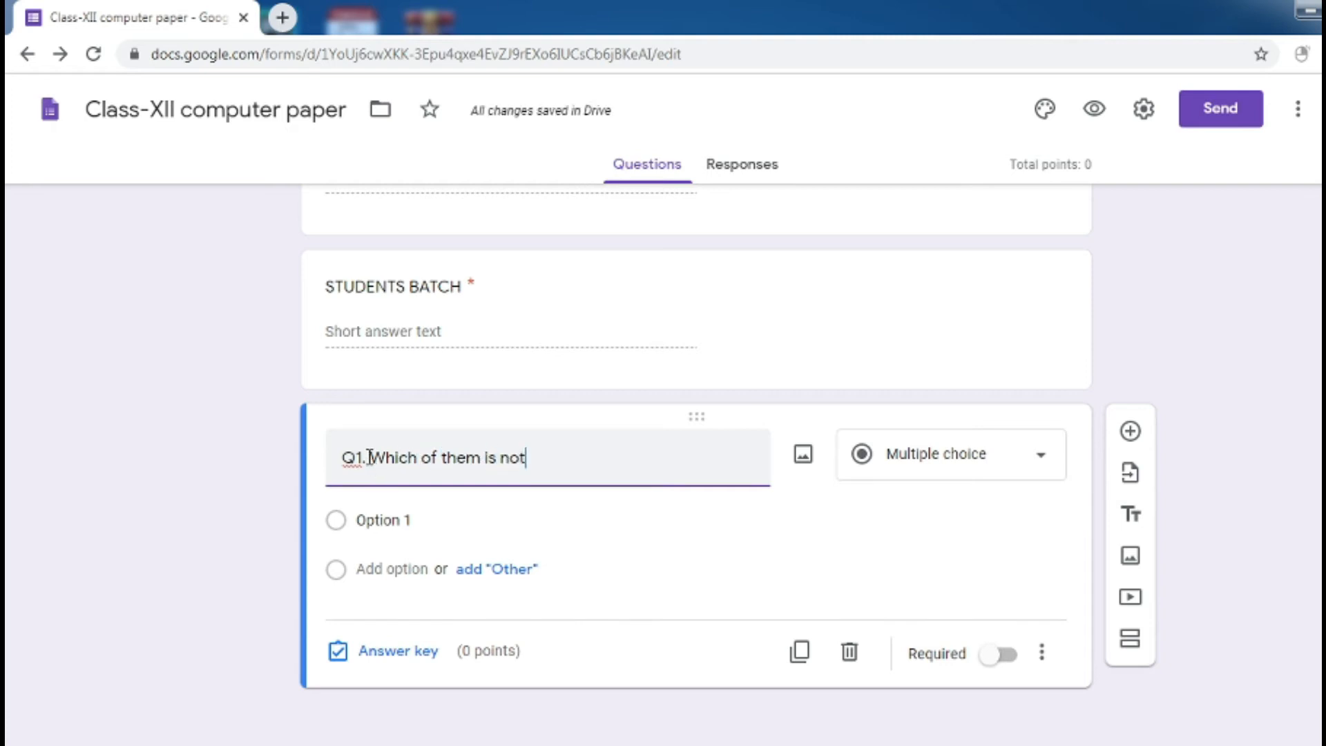
pyautogui.write(' a part of sorting')
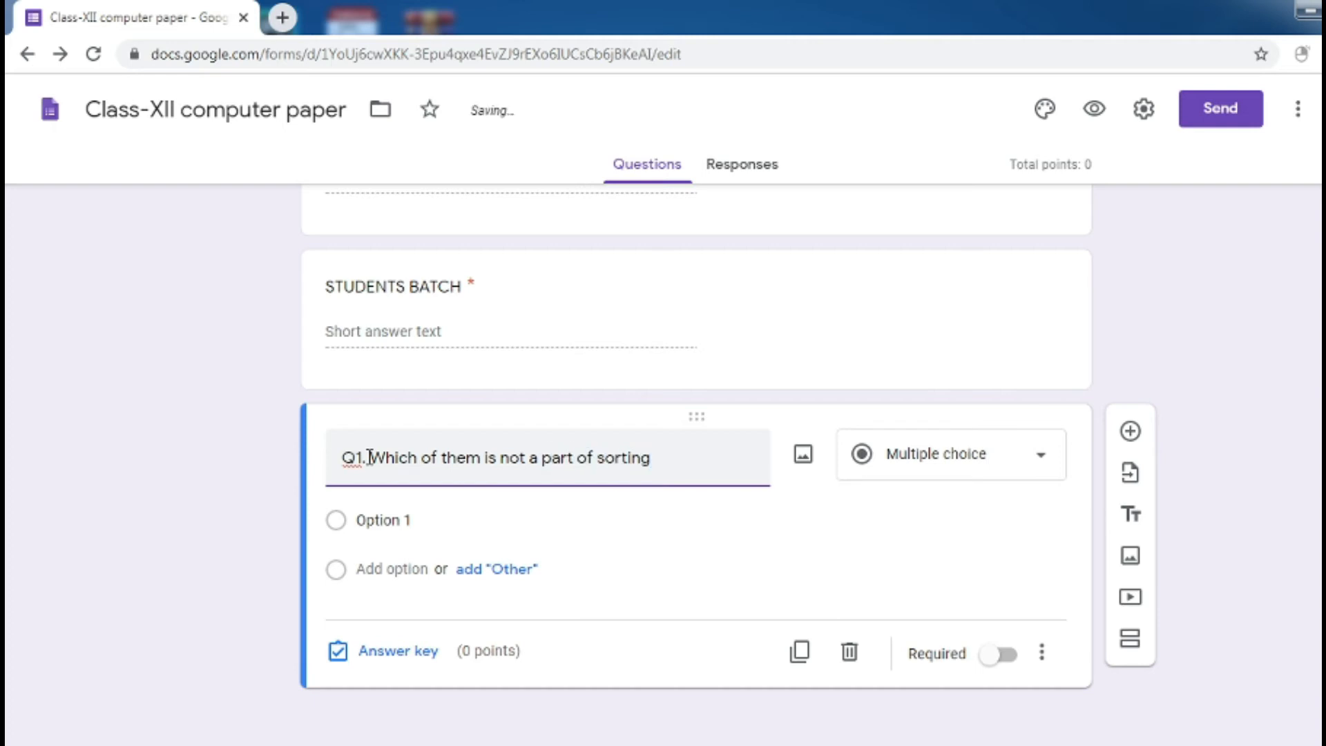
# Replace Option 1 with Bubble, keeping the question as multiple choice
pyautogui.click(377, 520)
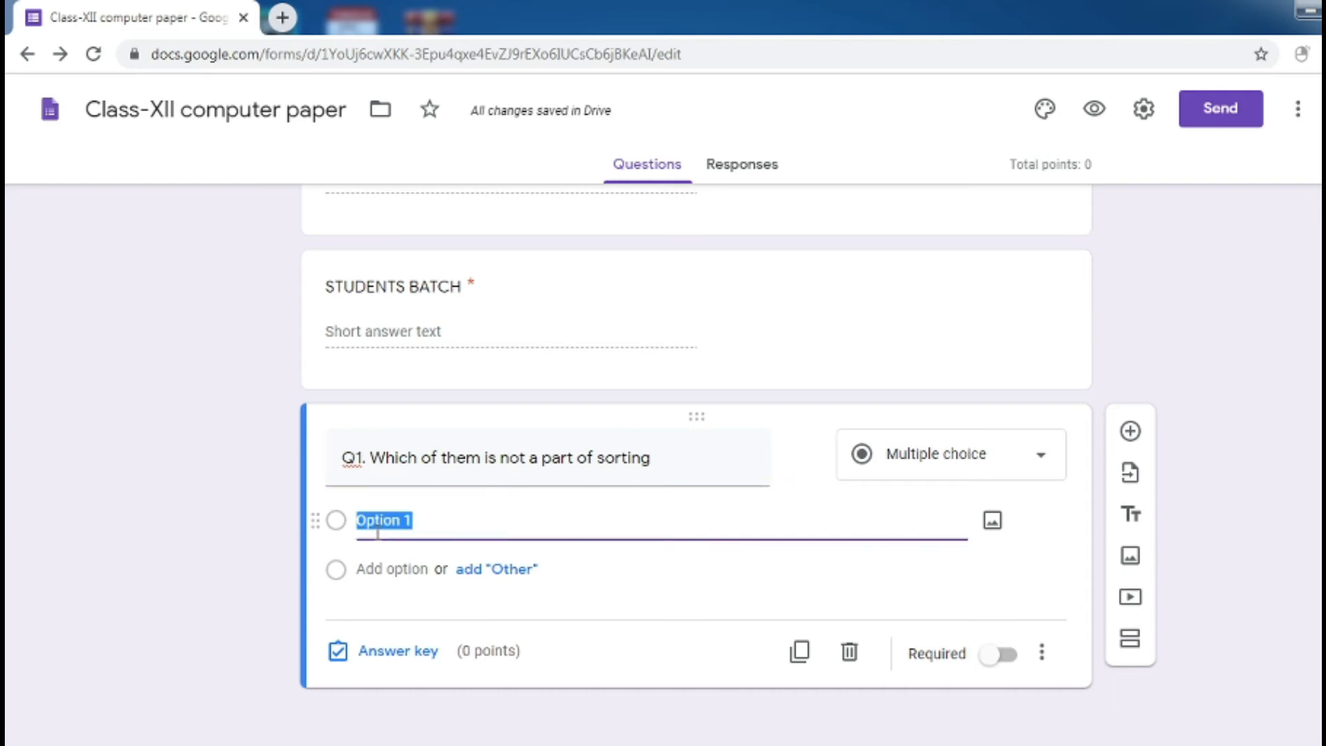
pyautogui.press('BackSpace')
pyautogui.write('Bubble')
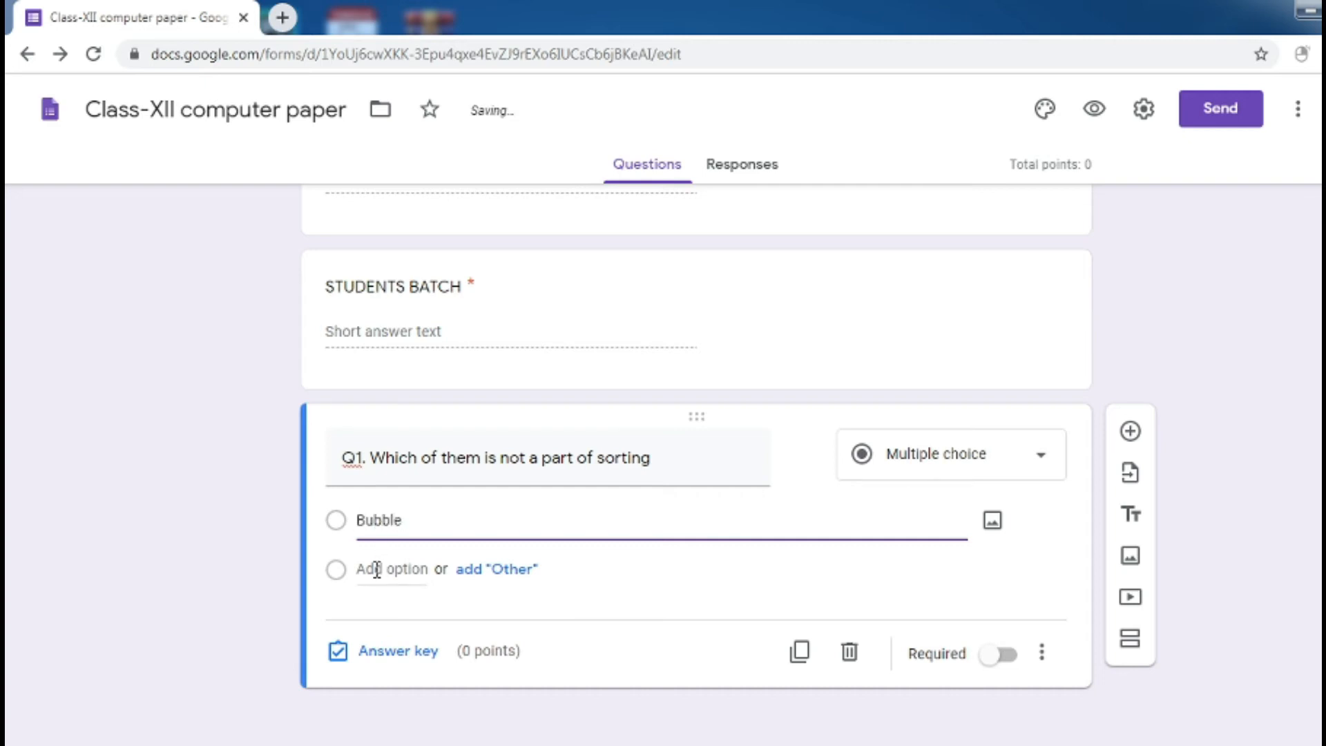
pyautogui.click(938, 453)
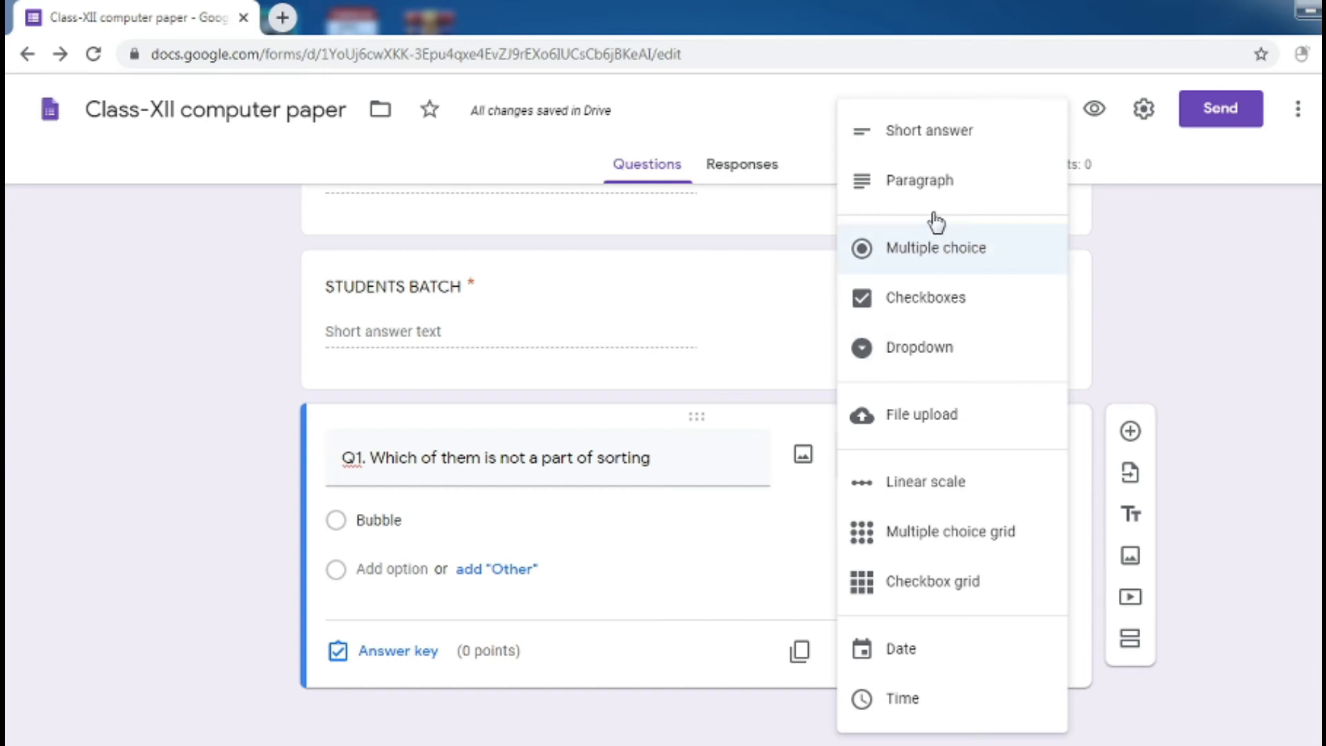
pyautogui.click(889, 268)
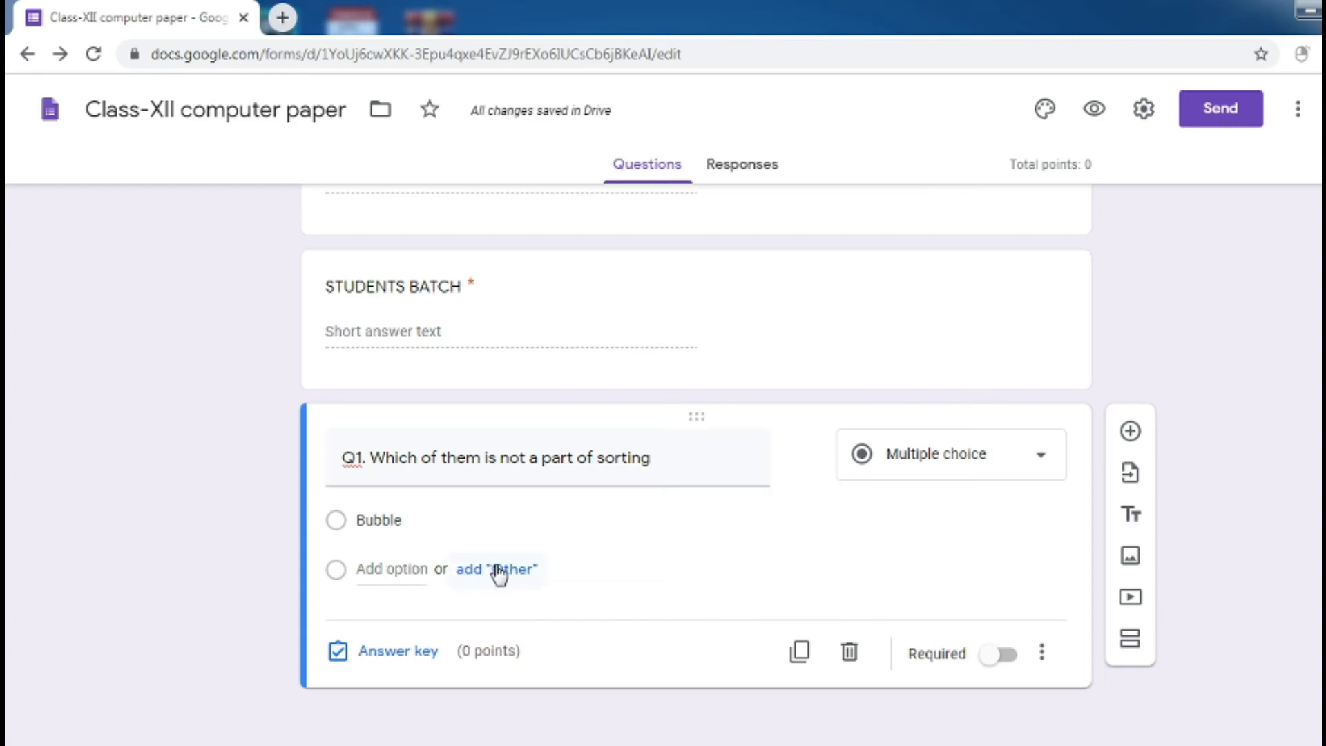
# Add Quick and XYZ as the second and third answer options
pyautogui.click(391, 569)
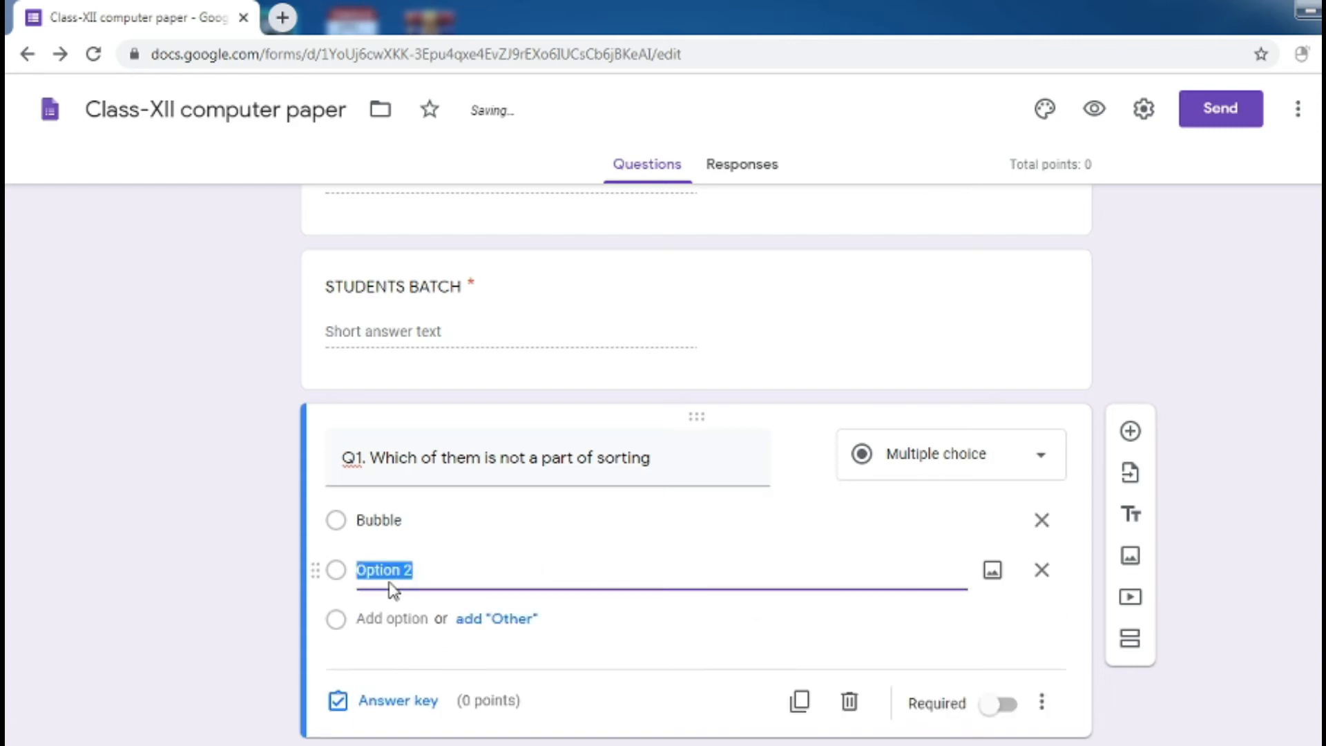
pyautogui.press('BackSpace')
pyautogui.write('QL')
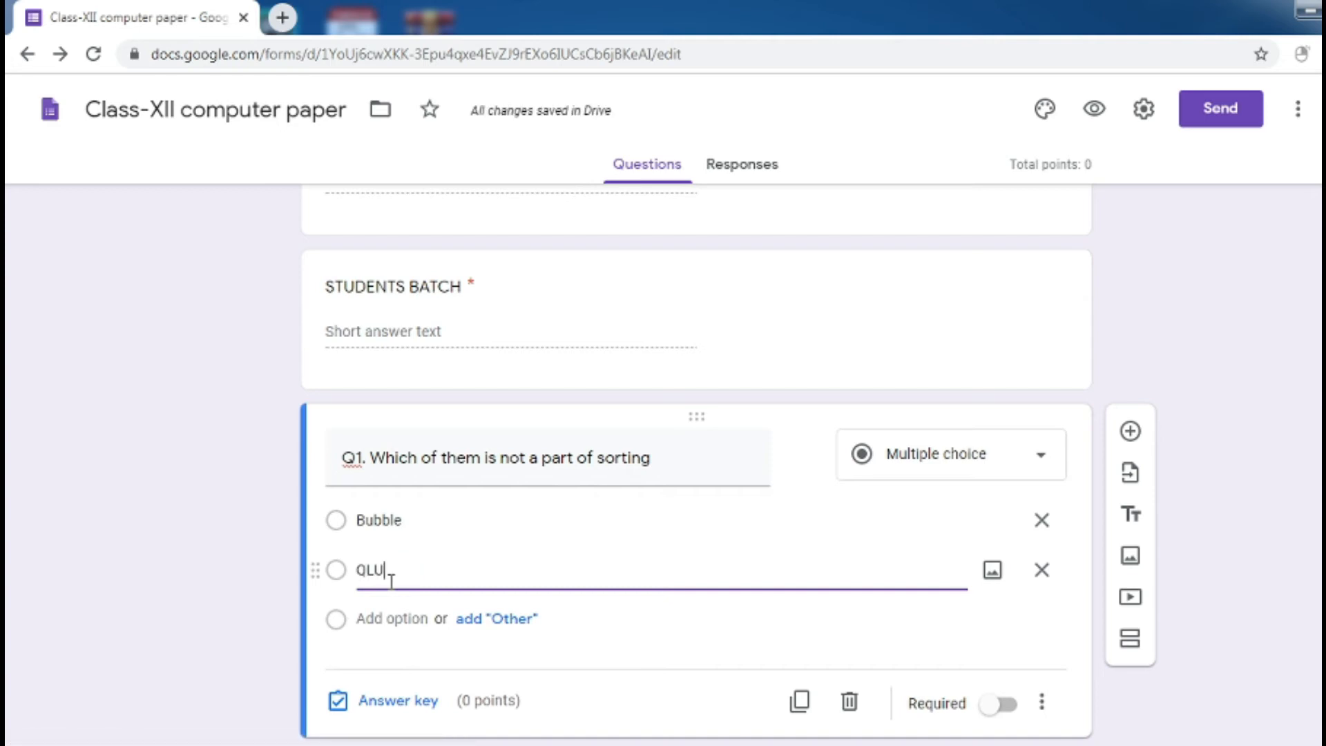
pyautogui.write('uick SOr')
pyautogui.press('BackSpace')
pyautogui.press('BackSpace')
pyautogui.press('BackSpace')
pyautogui.press('BackSpace')
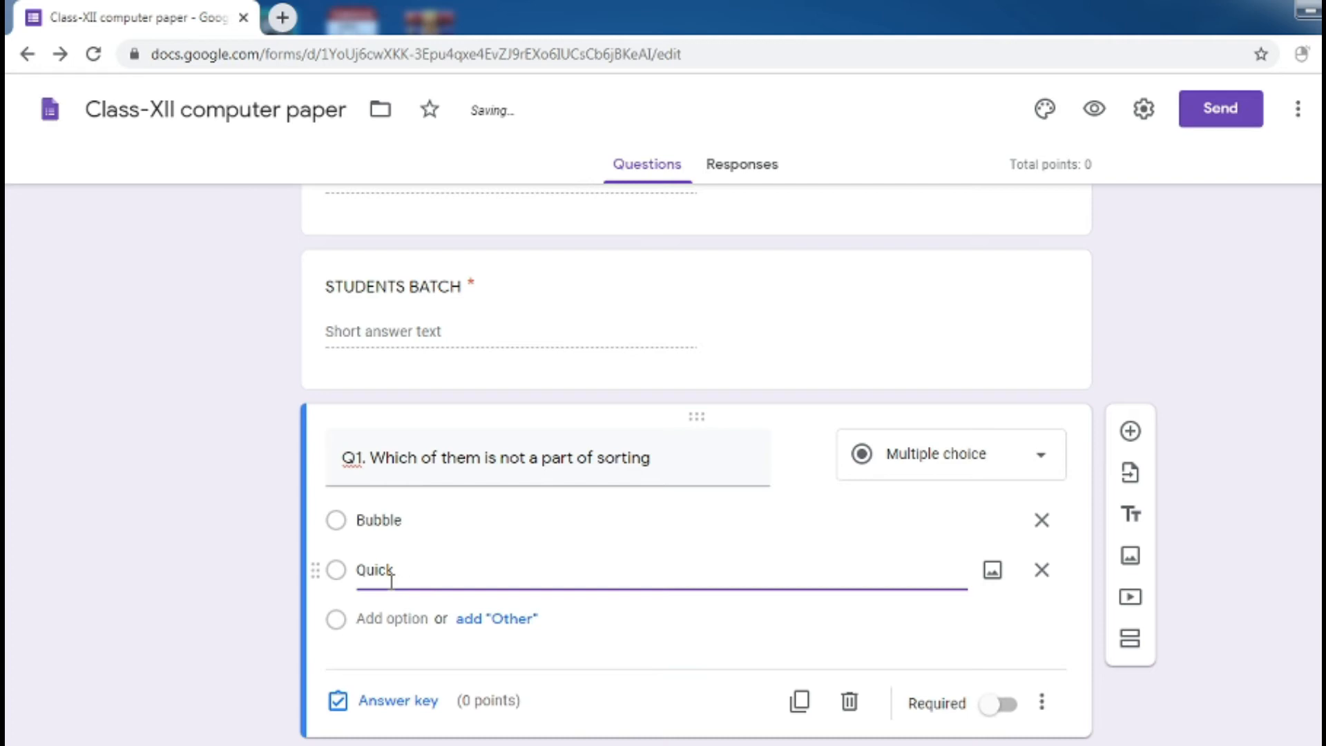
pyautogui.click(390, 619)
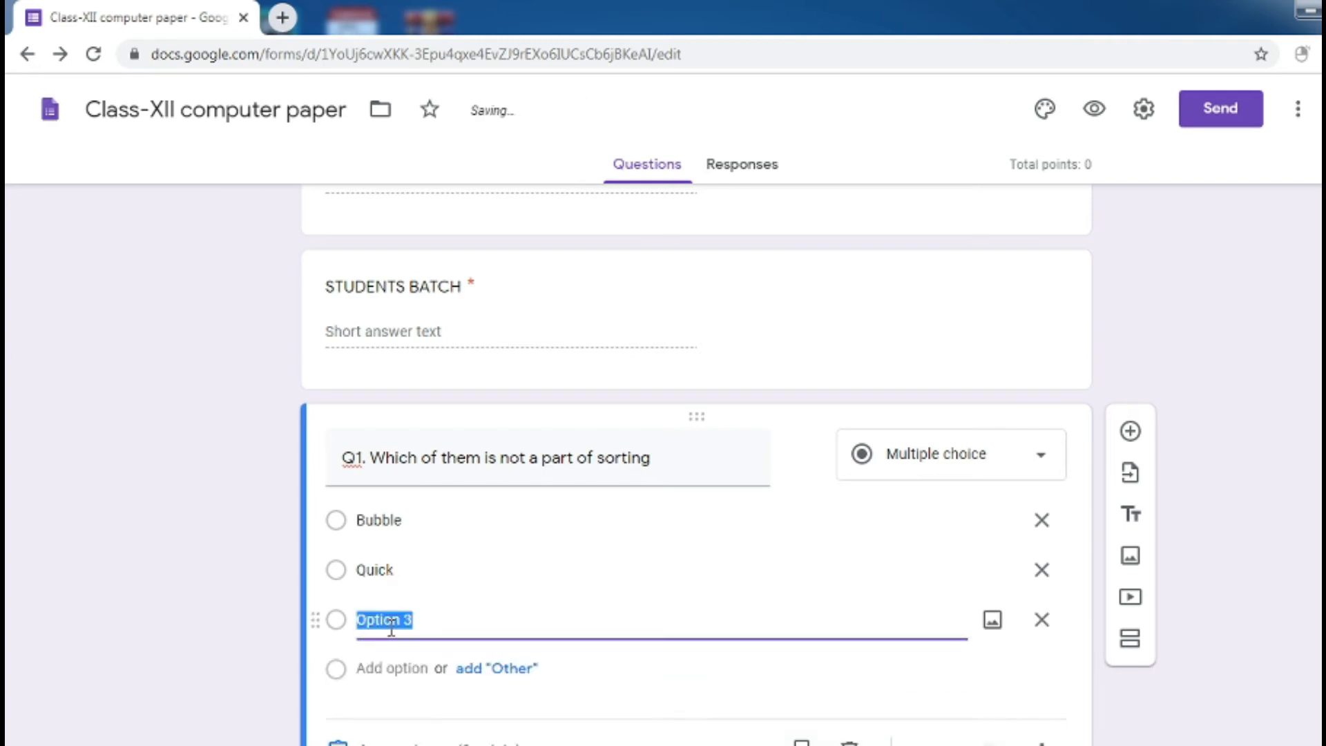
pyautogui.press('BackSpace')
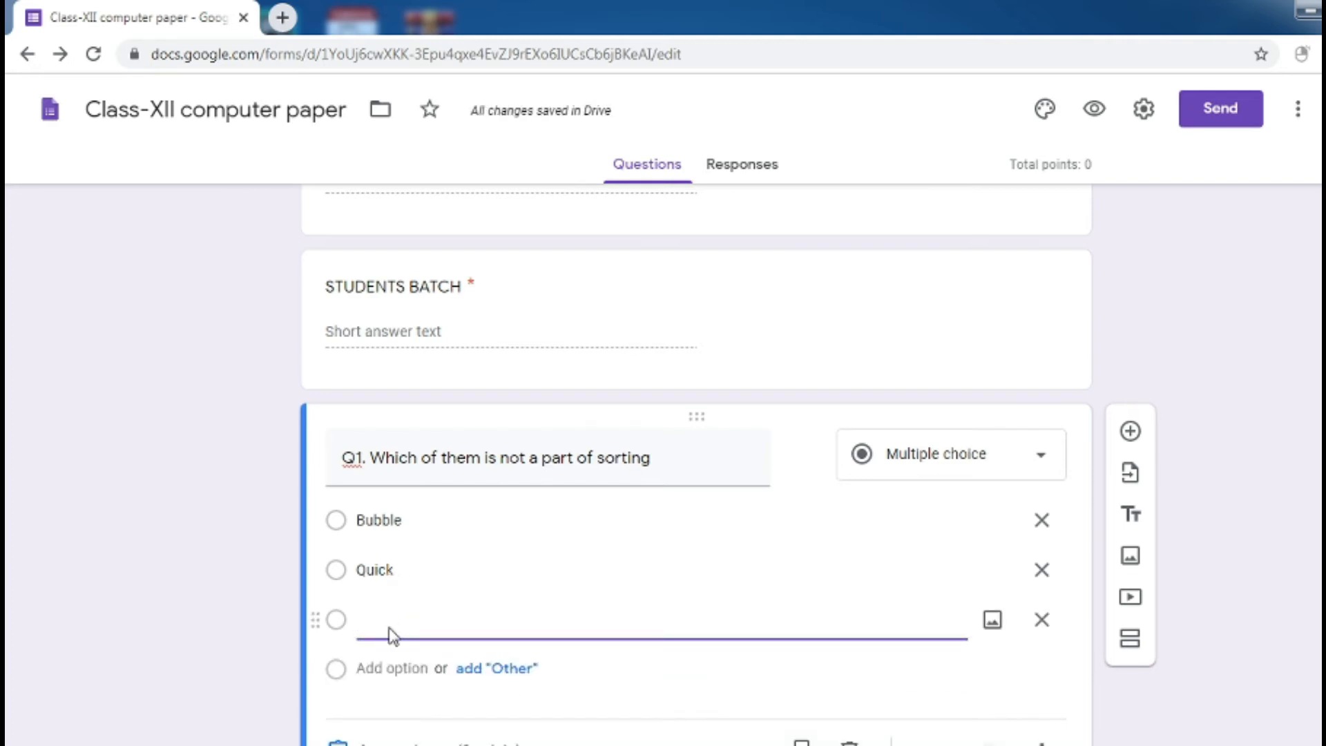
pyautogui.write('XYL')
pyautogui.press('BackSpace')
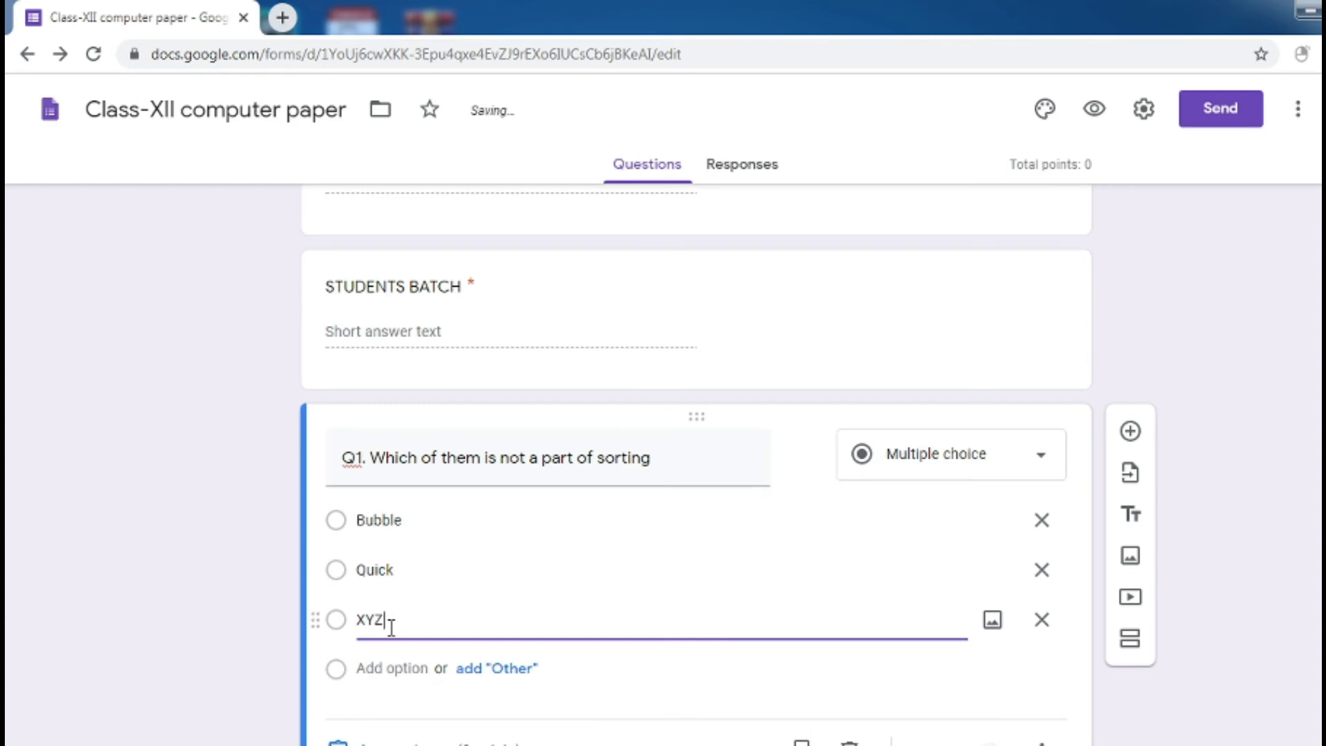
pyautogui.click(705, 683)
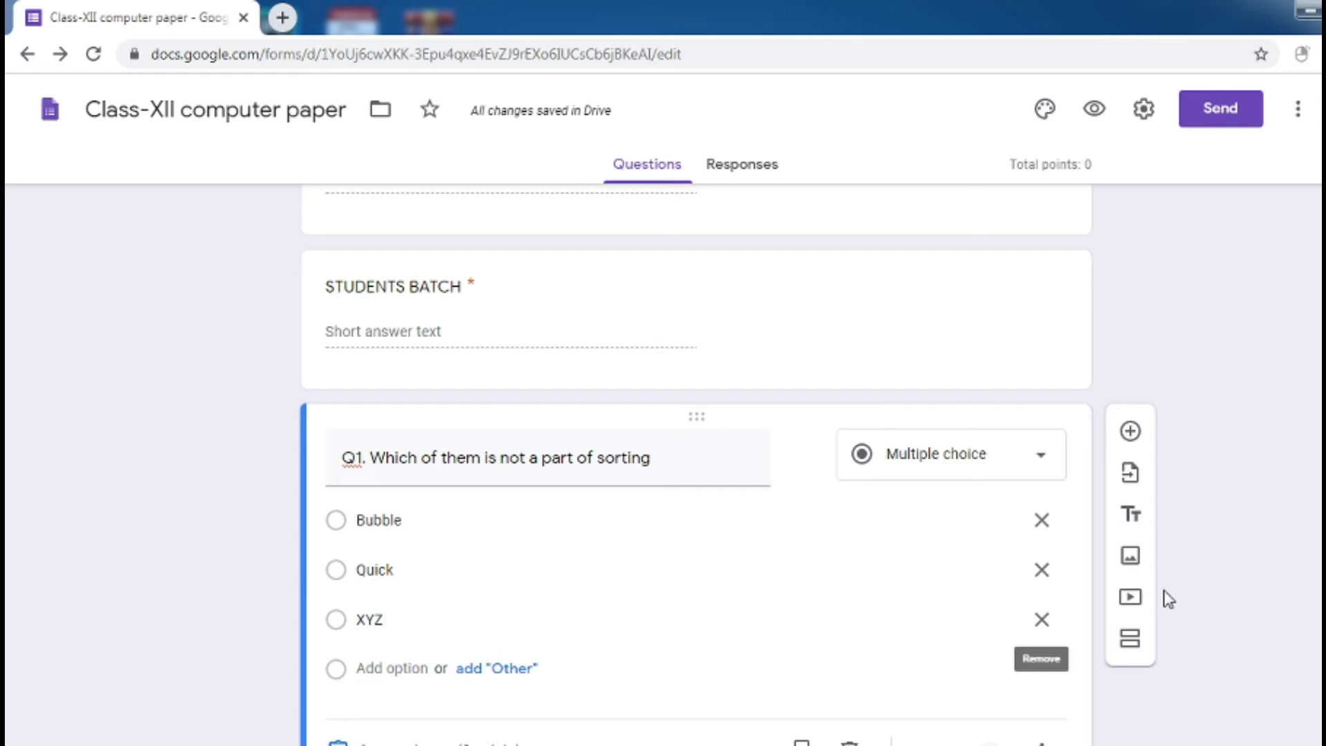
pyautogui.scroll(-2, 1306, 514)
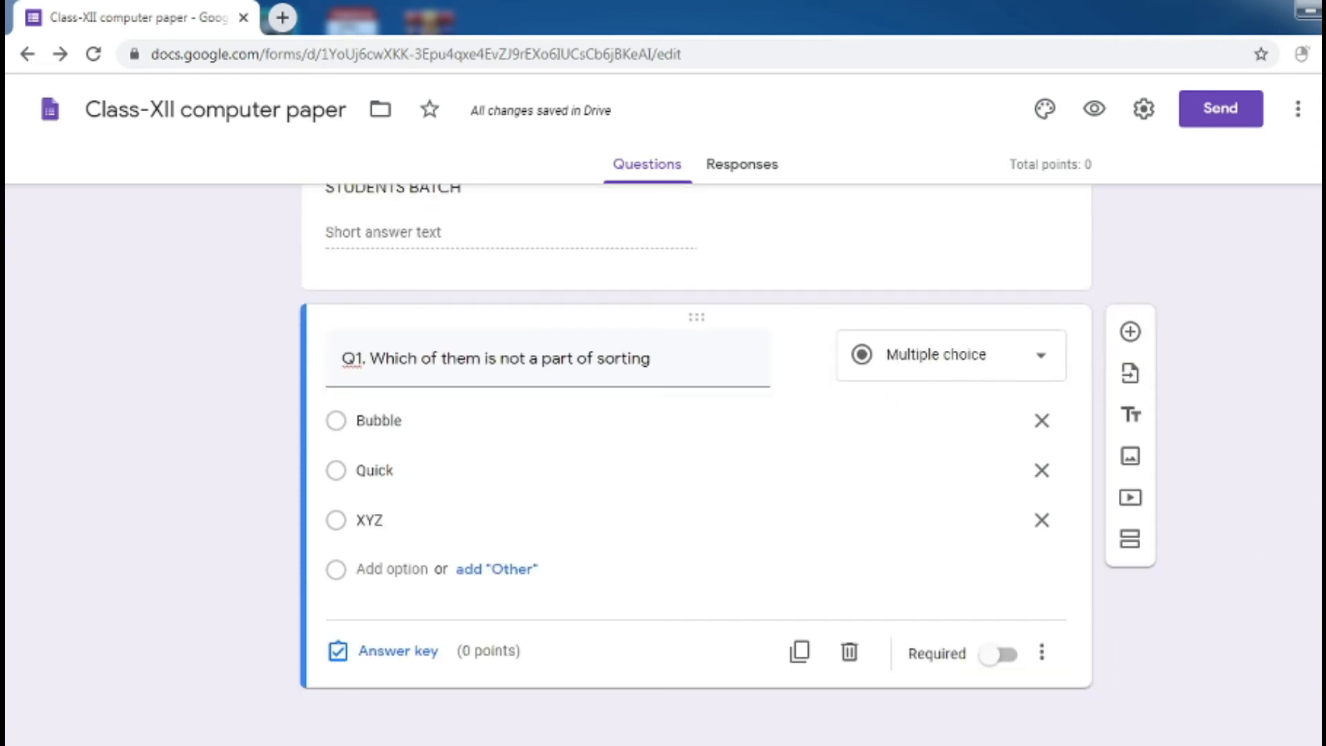
# Make Q1 required and set its answer key to XYZ, worth 1 point
pyautogui.click(1003, 656)
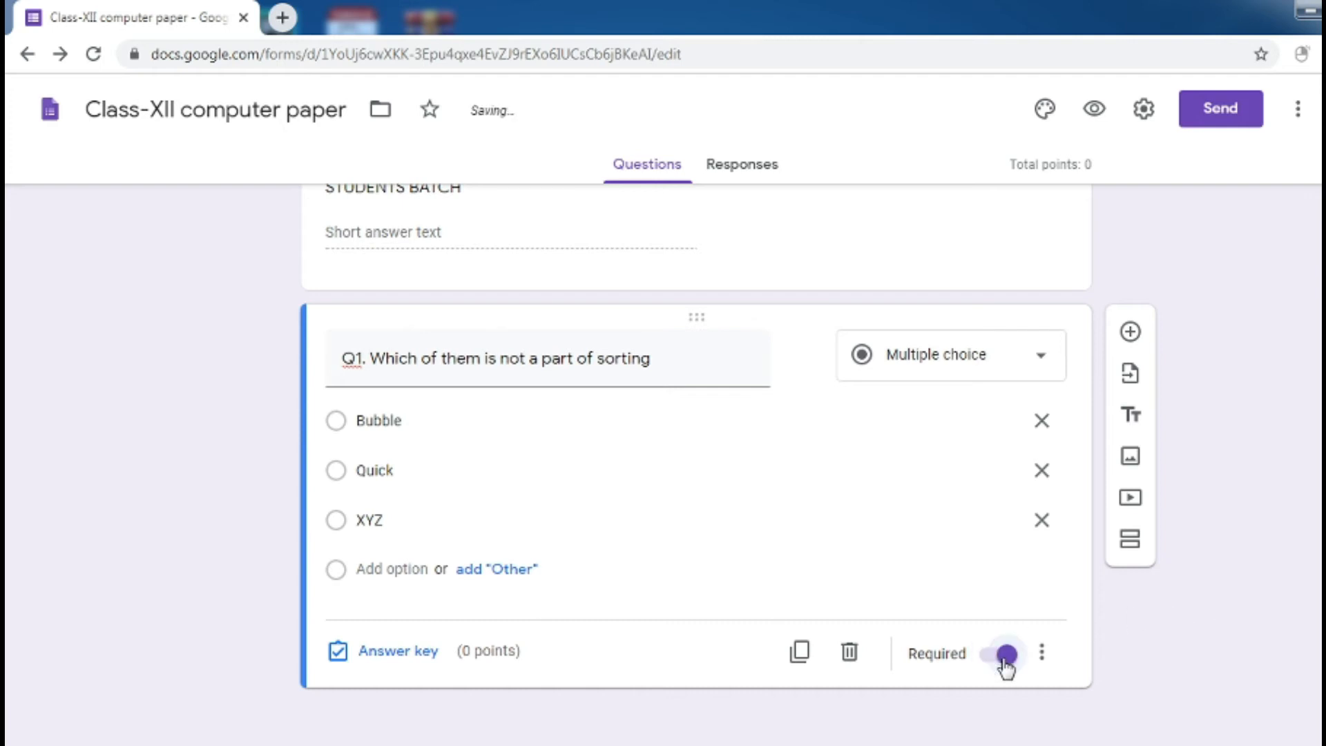
pyautogui.click(386, 653)
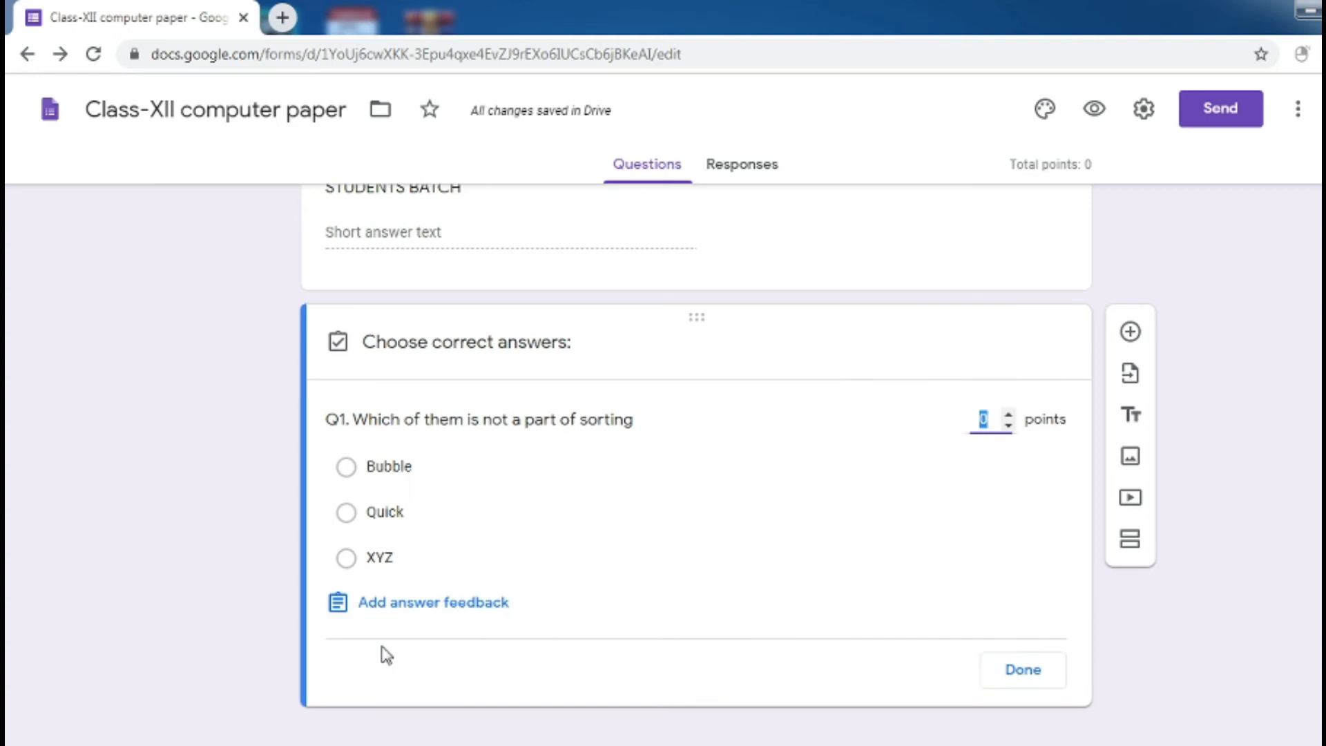
pyautogui.click(1009, 417)
pyautogui.doubleClick(1009, 416)
pyautogui.click(1009, 417)
pyautogui.click(1009, 416)
pyautogui.doubleClick(1009, 427)
pyautogui.click(1009, 428)
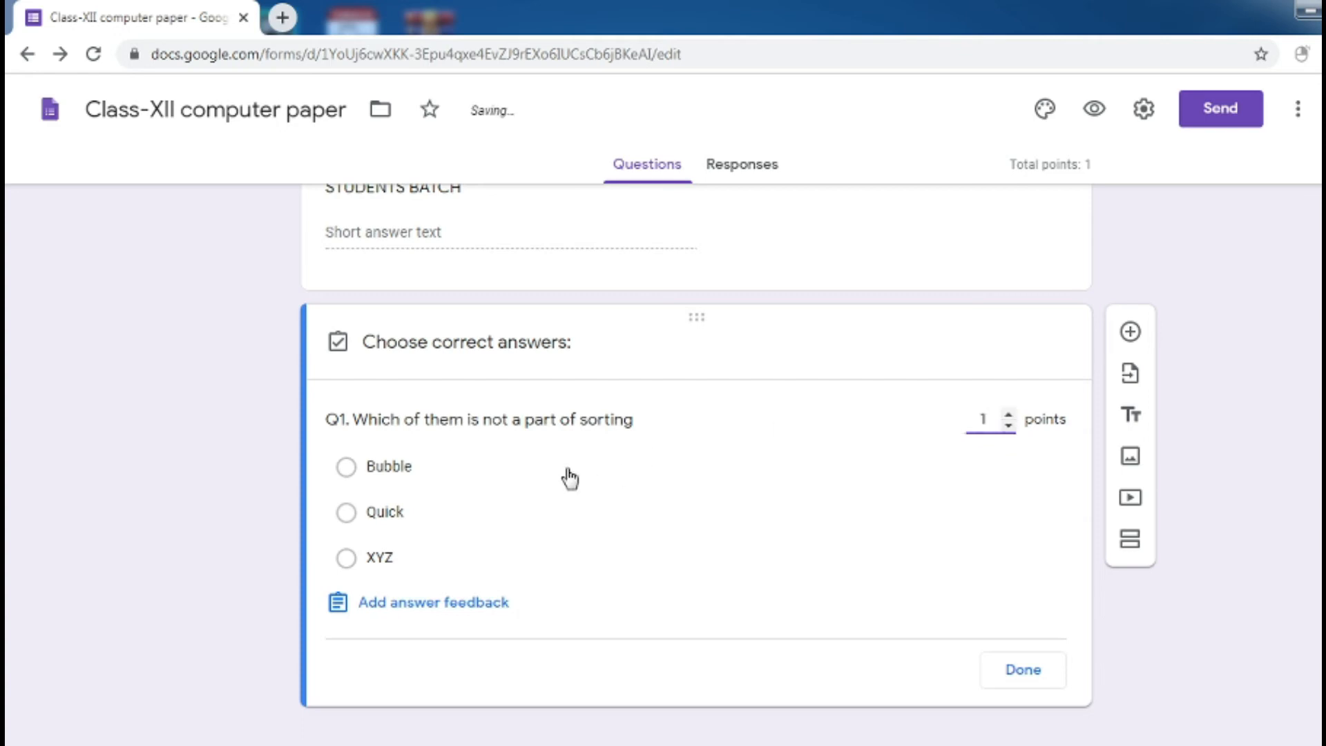
pyautogui.click(346, 559)
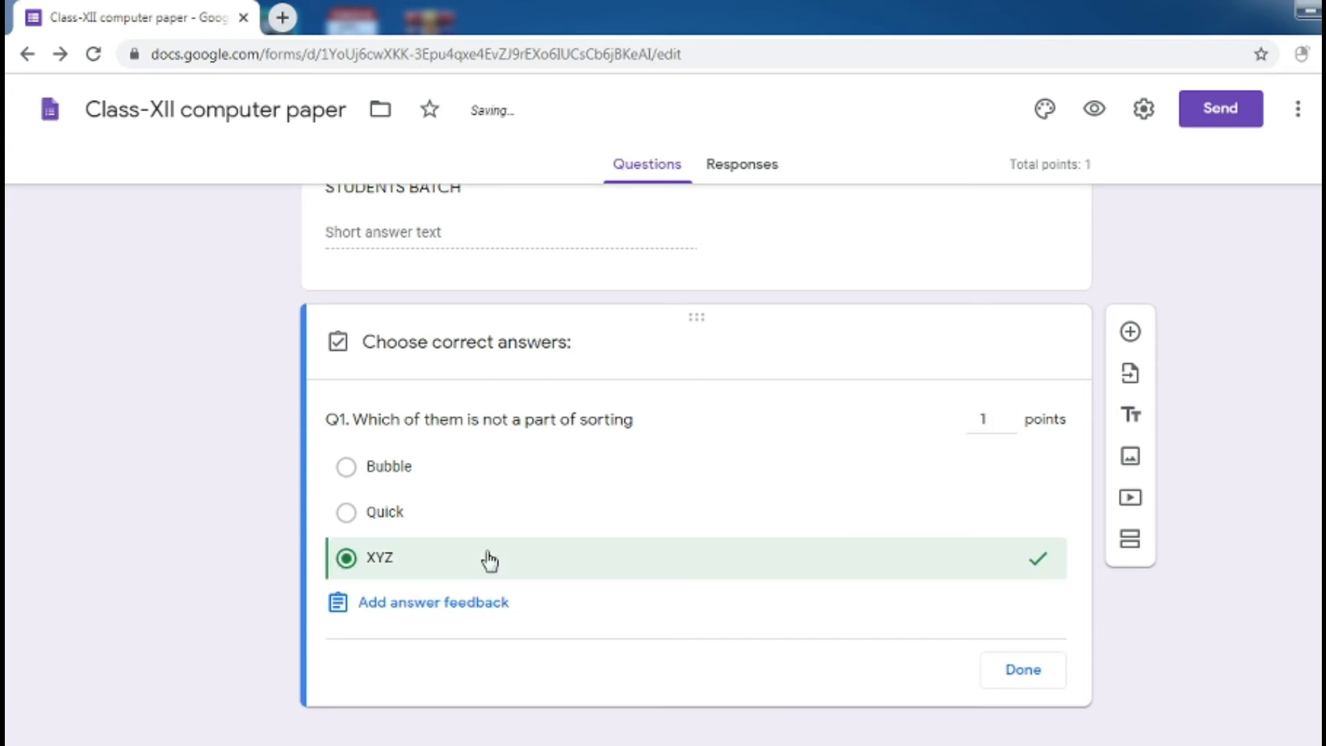
pyautogui.click(1035, 674)
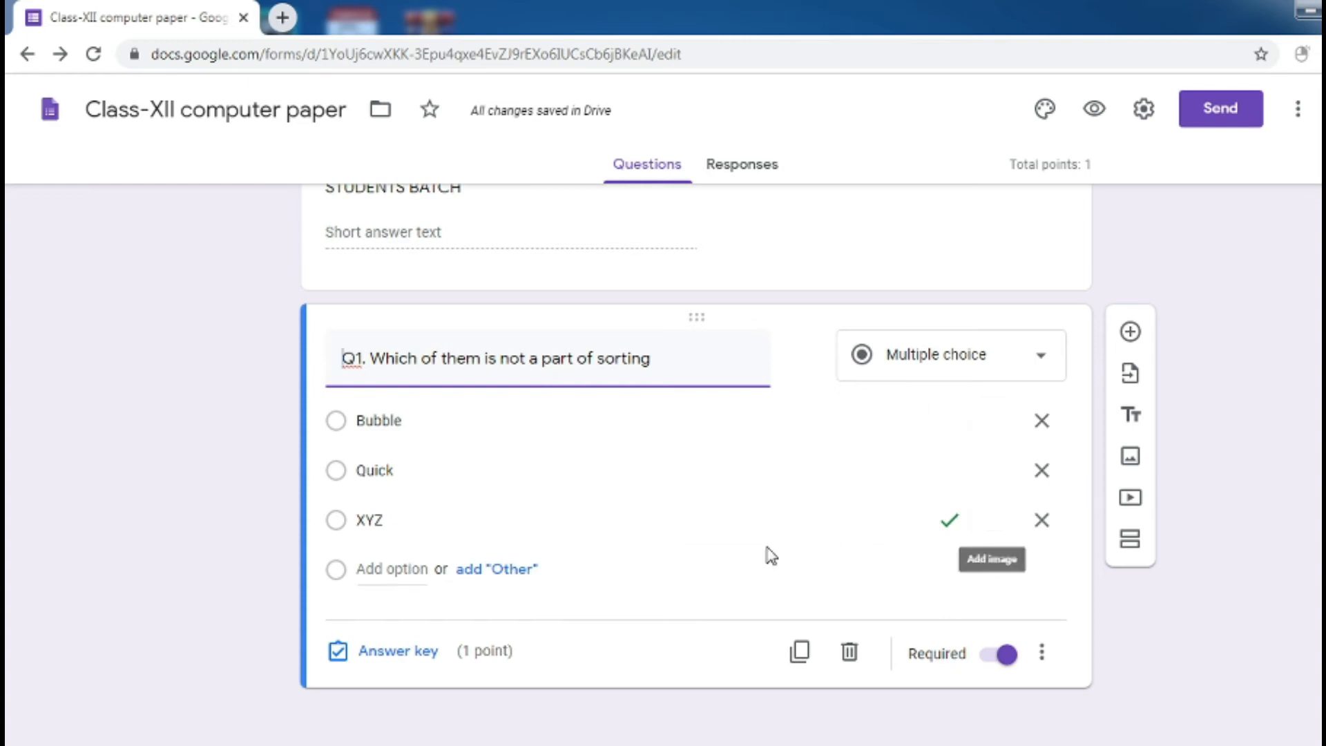
# Duplicate Q1, retitle the copy 'EXPLAIN POP METHOD IN STACK' and make it a Paragraph question
pyautogui.click(799, 652)
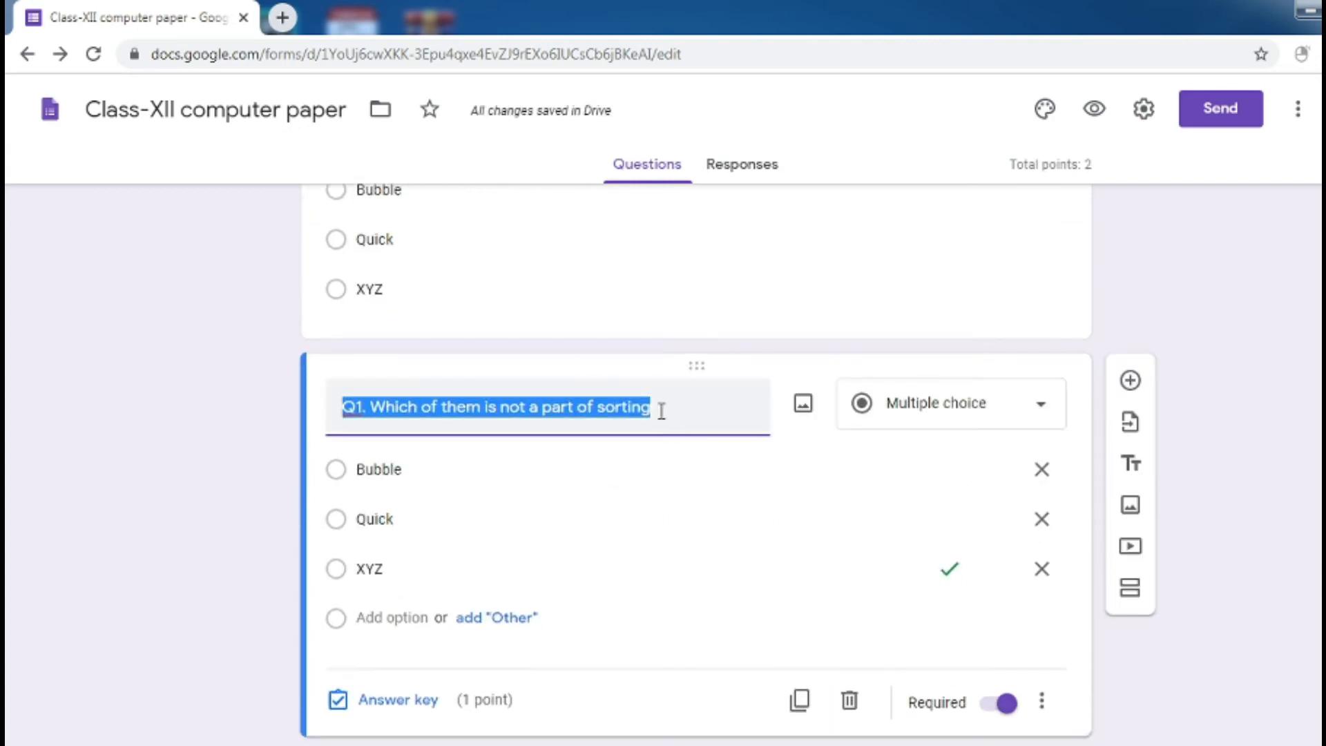
pyautogui.press('BackSpace')
pyautogui.write('EXP')
pyautogui.write('AIN')
pyautogui.press('BackSpace')
pyautogui.press('BackSpace')
pyautogui.press('BackSpace')
pyautogui.write('LAIN POP ')
pyautogui.write('MEHT')
pyautogui.write('OD IN')
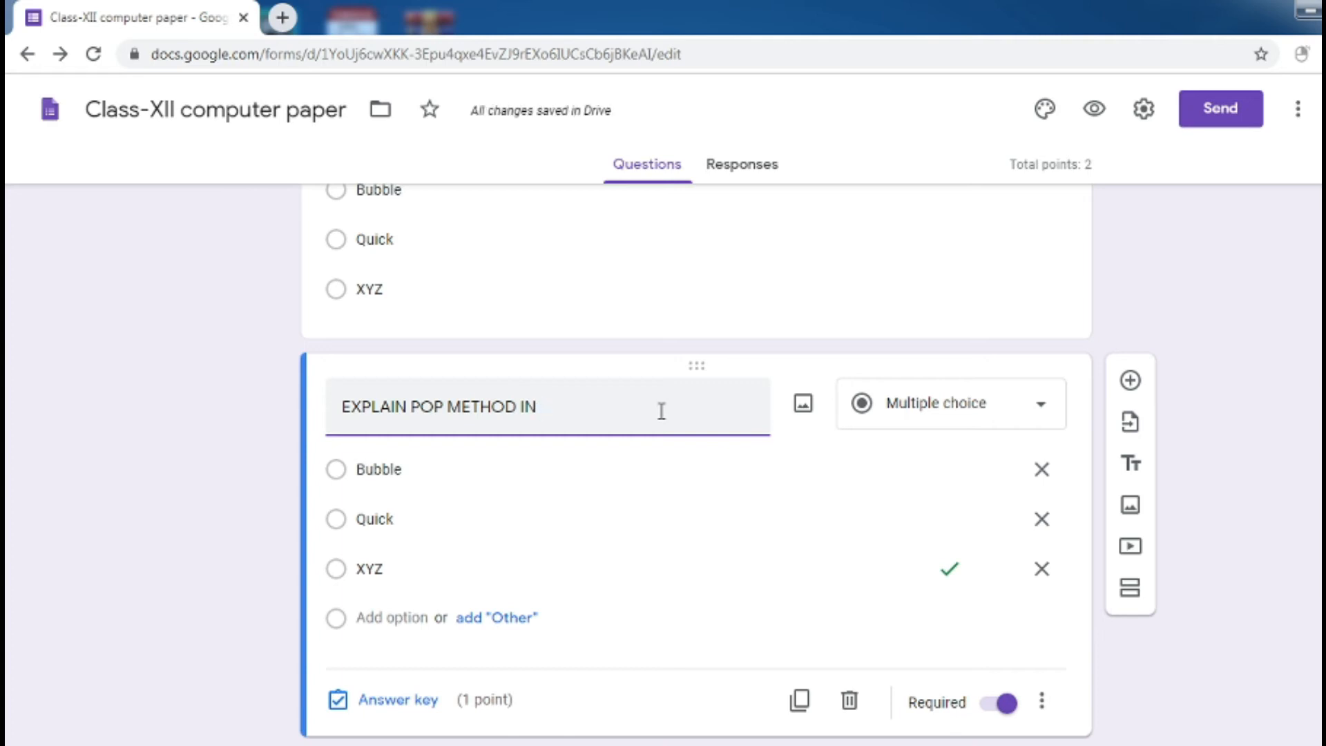
pyautogui.write('STACK')
pyautogui.click(880, 406)
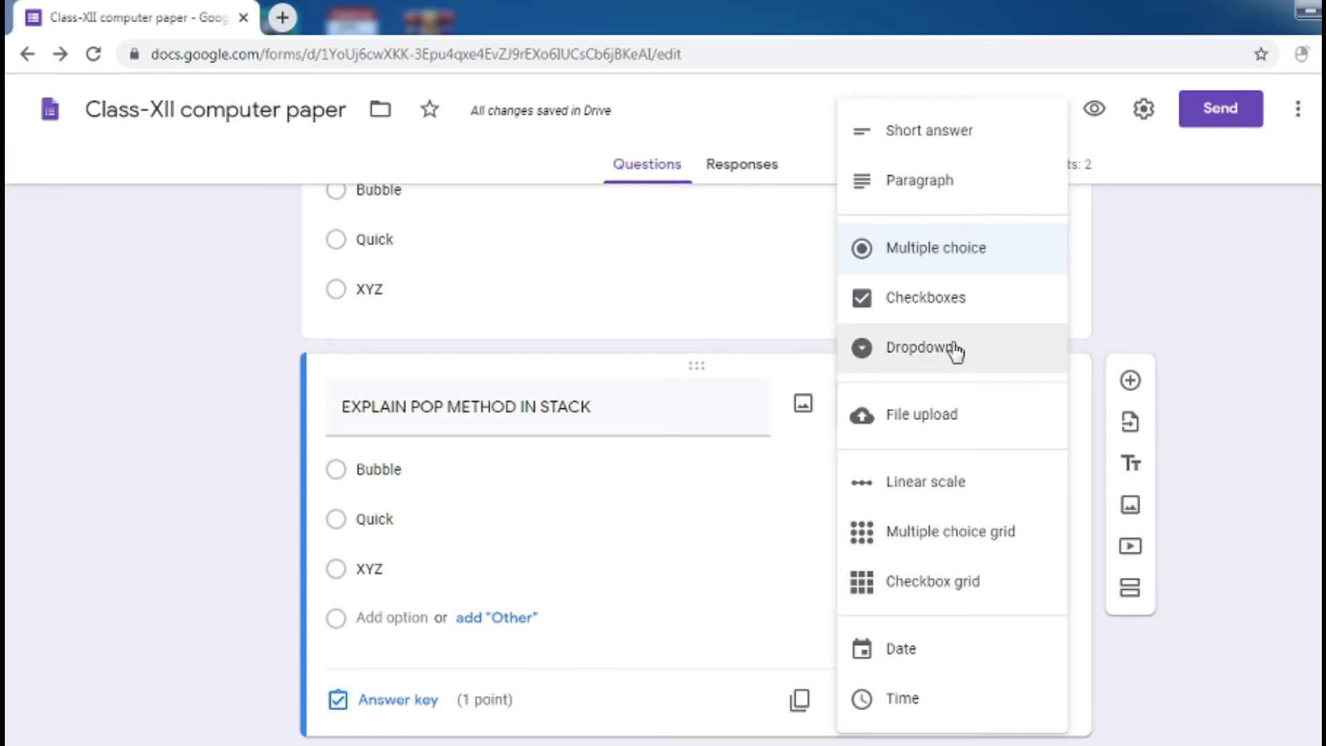
pyautogui.click(918, 185)
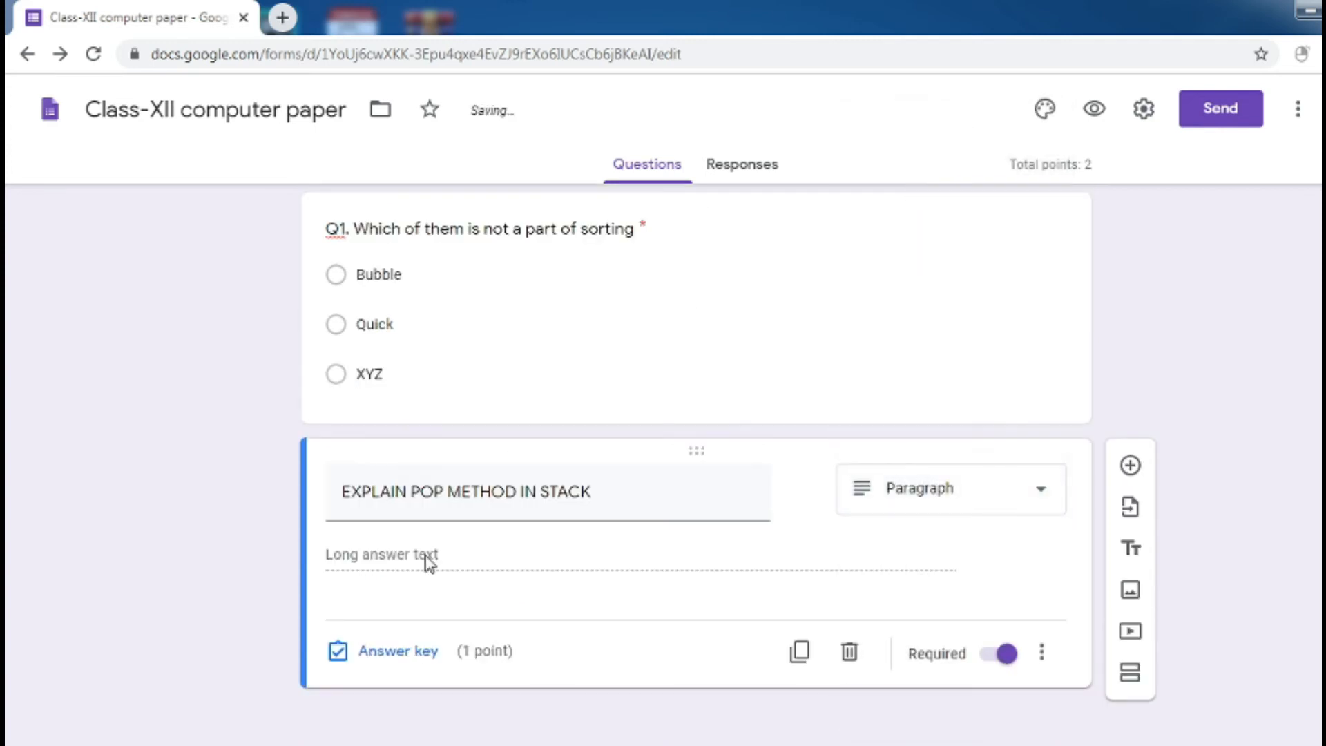
# Give the question 4 points and the feedback 'POP METHOD MEANS TO DELETE ITEM' for all answers
pyautogui.click(420, 655)
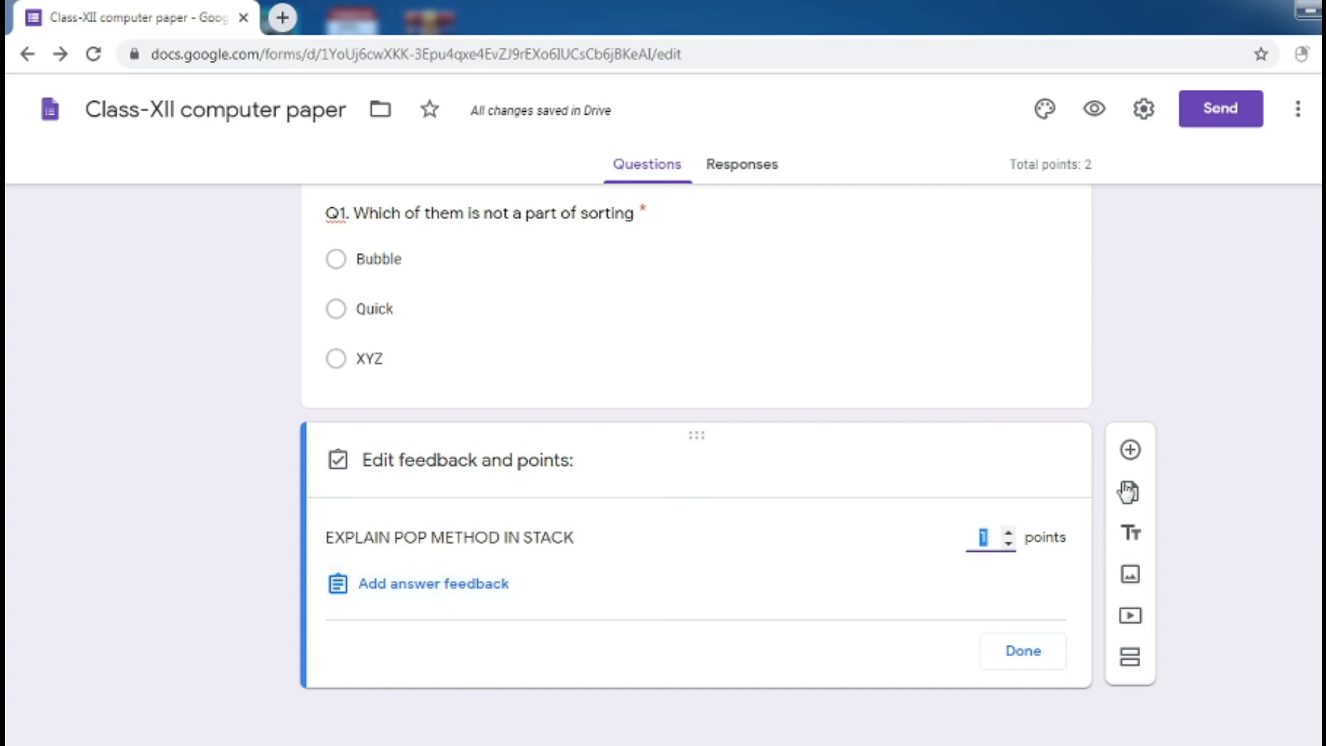
pyautogui.click(1009, 532)
pyautogui.click(1009, 532)
pyautogui.click(1008, 533)
pyautogui.click(551, 614)
pyautogui.click(492, 581)
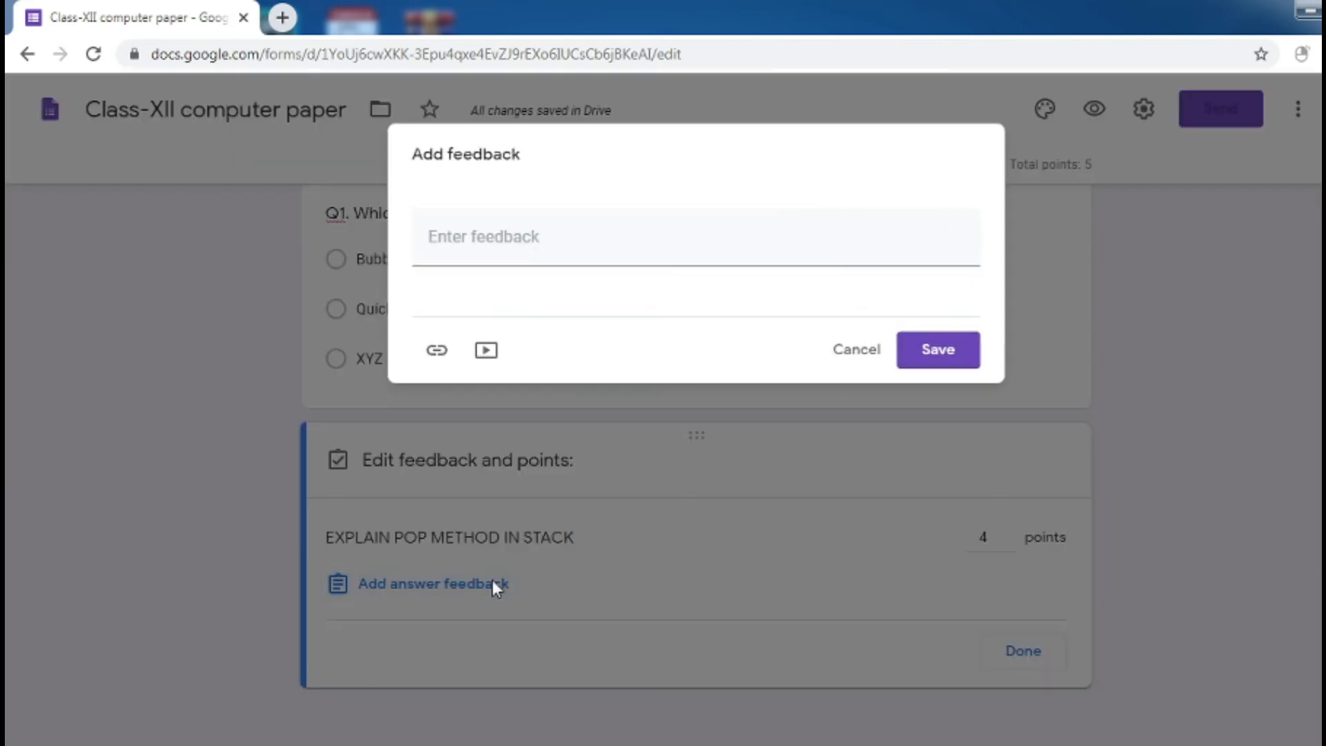
pyautogui.click(480, 253)
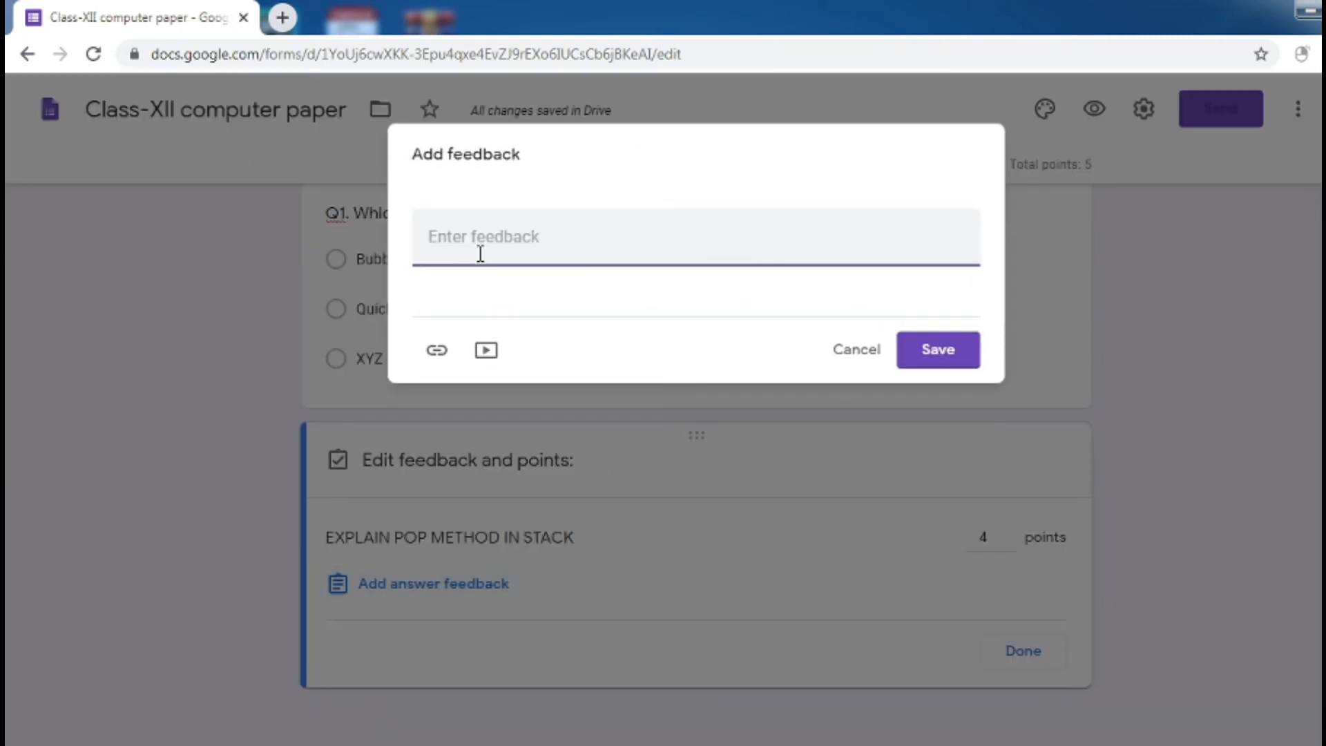
pyautogui.write('POP MEHT')
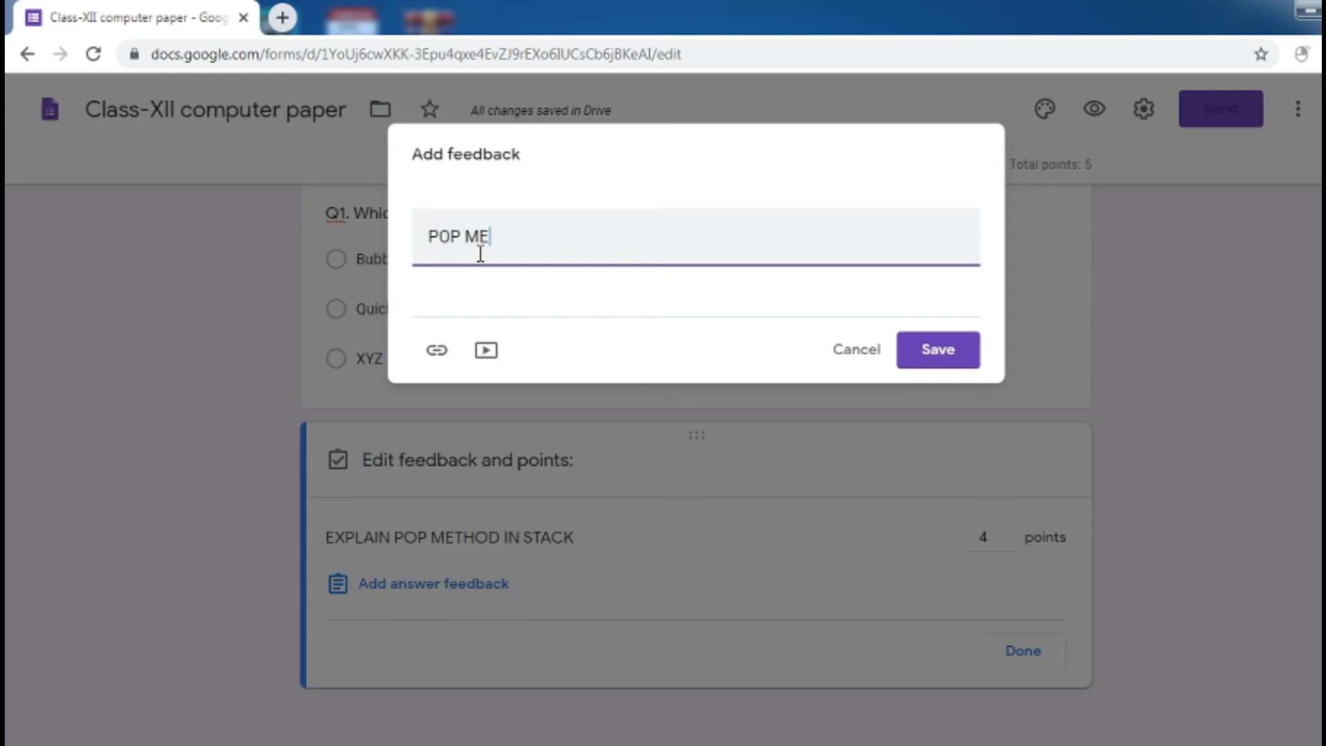
pyautogui.press('BackSpace')
pyautogui.press('BackSpace')
pyautogui.write('THOD MEANS OT')
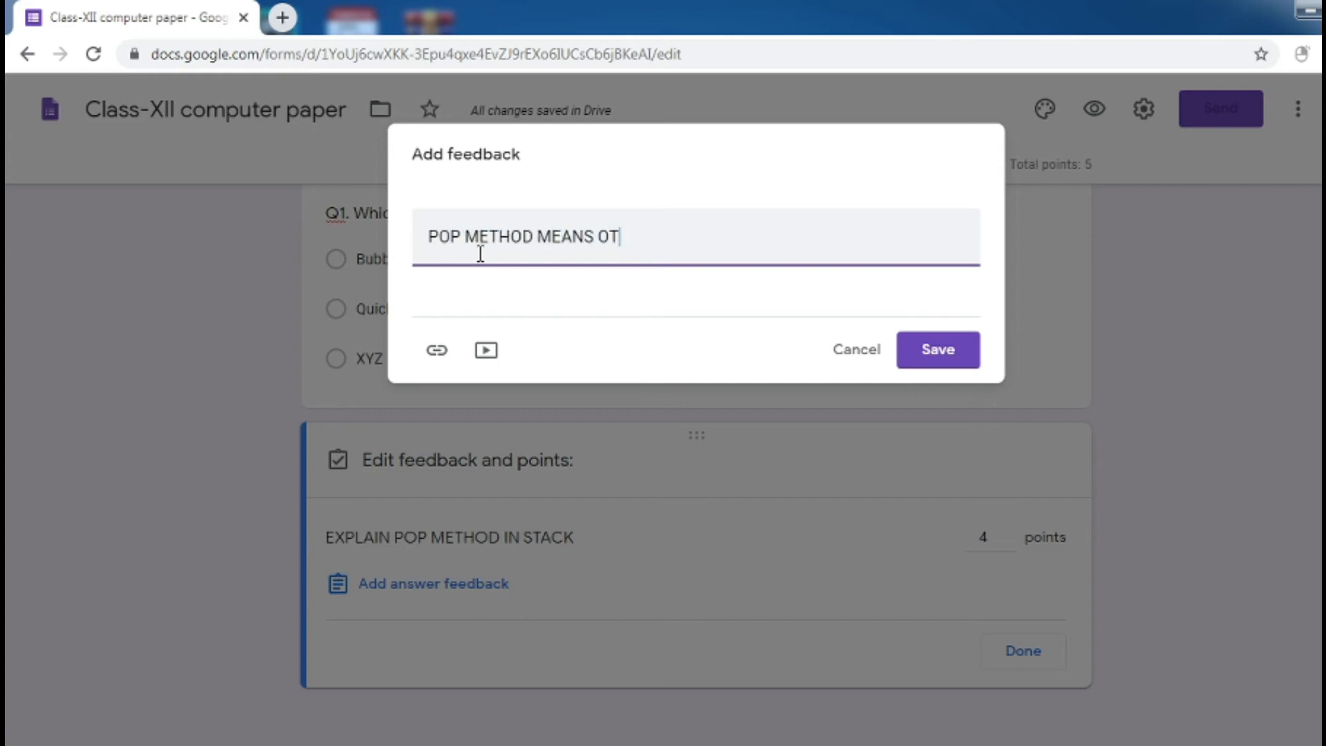
pyautogui.press('BackSpace')
pyautogui.press('BackSpace')
pyautogui.write('TO E')
pyautogui.press('BackSpace')
pyautogui.write('DELETE ITEM')
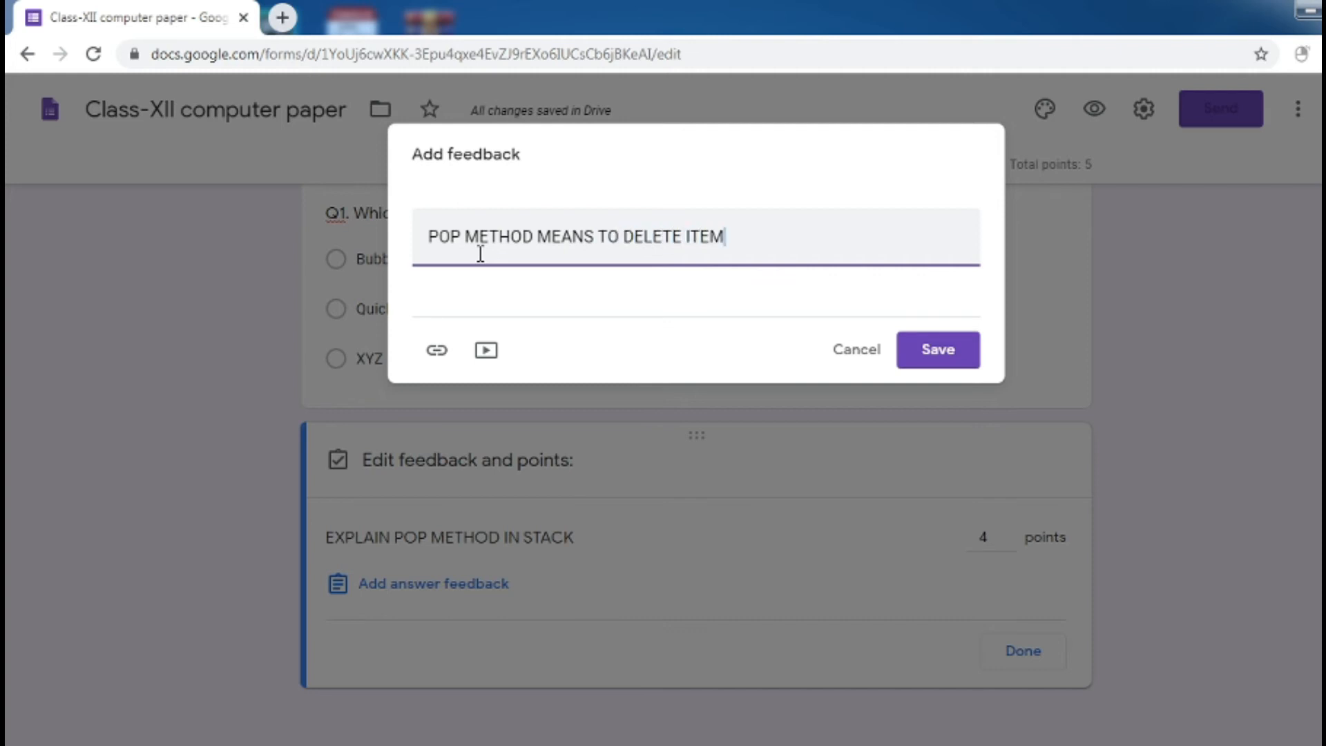
pyautogui.click(915, 339)
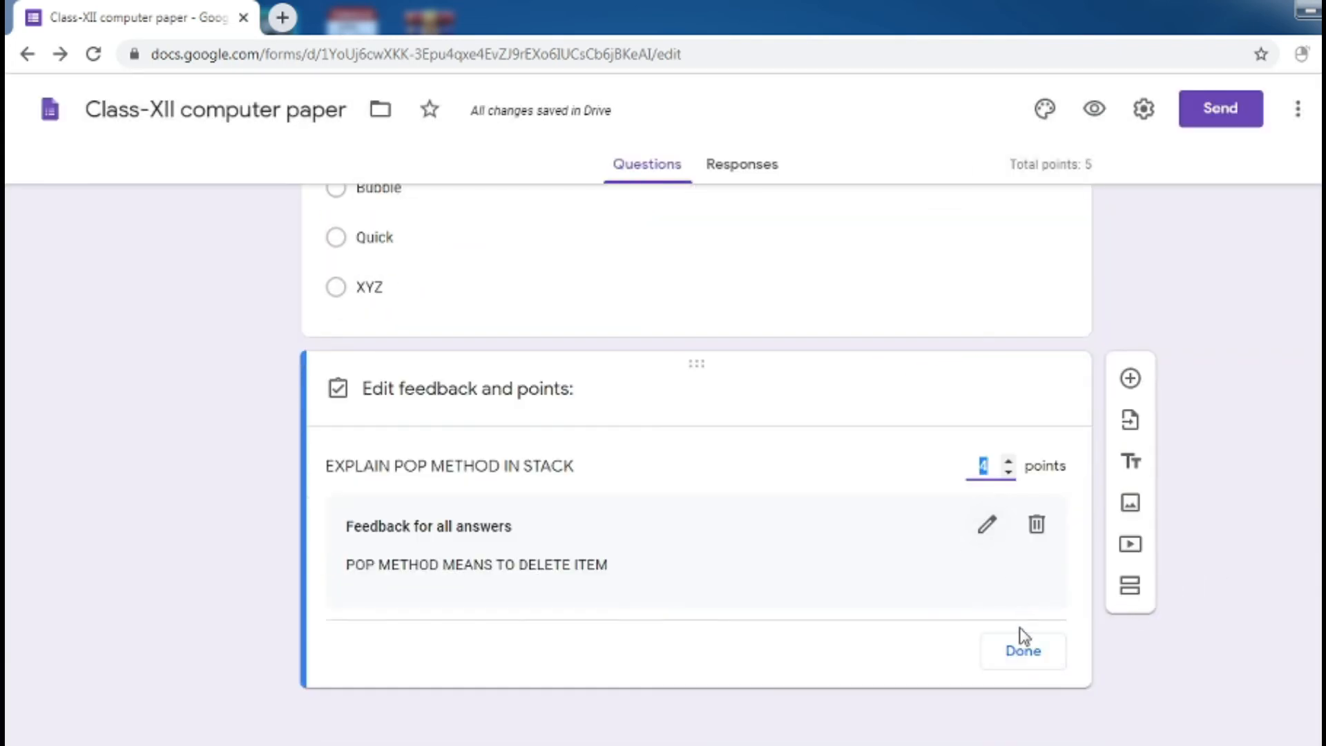
pyautogui.click(1021, 651)
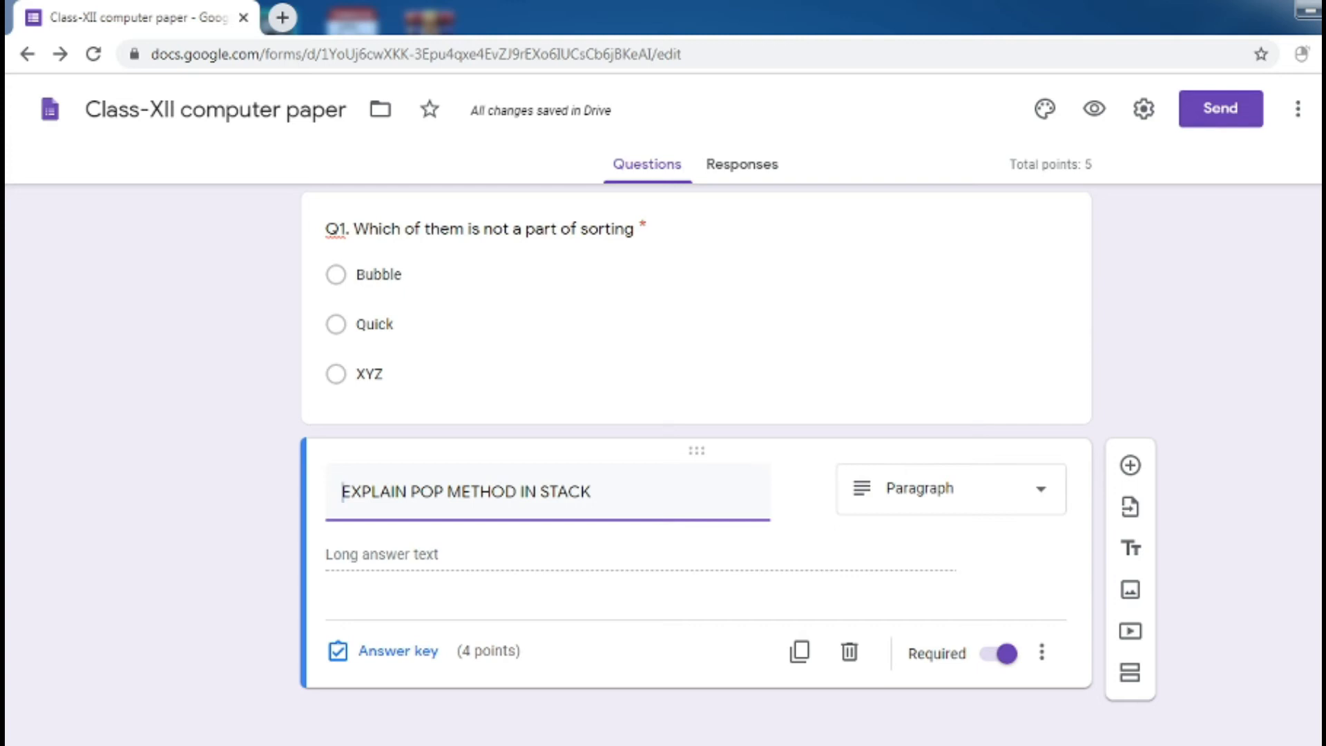
# Duplicate the pop-method question and upload the unnamed PNG equation image into it
pyautogui.click(800, 651)
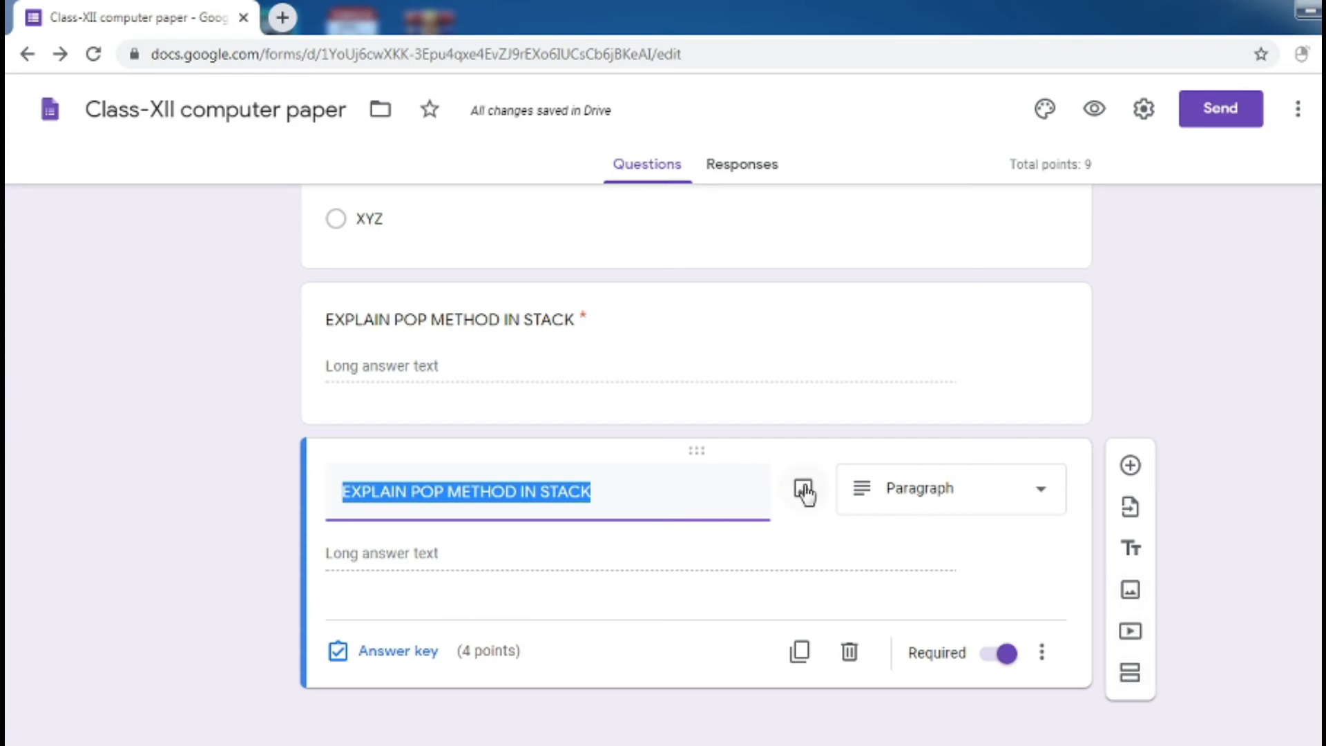
pyautogui.click(806, 488)
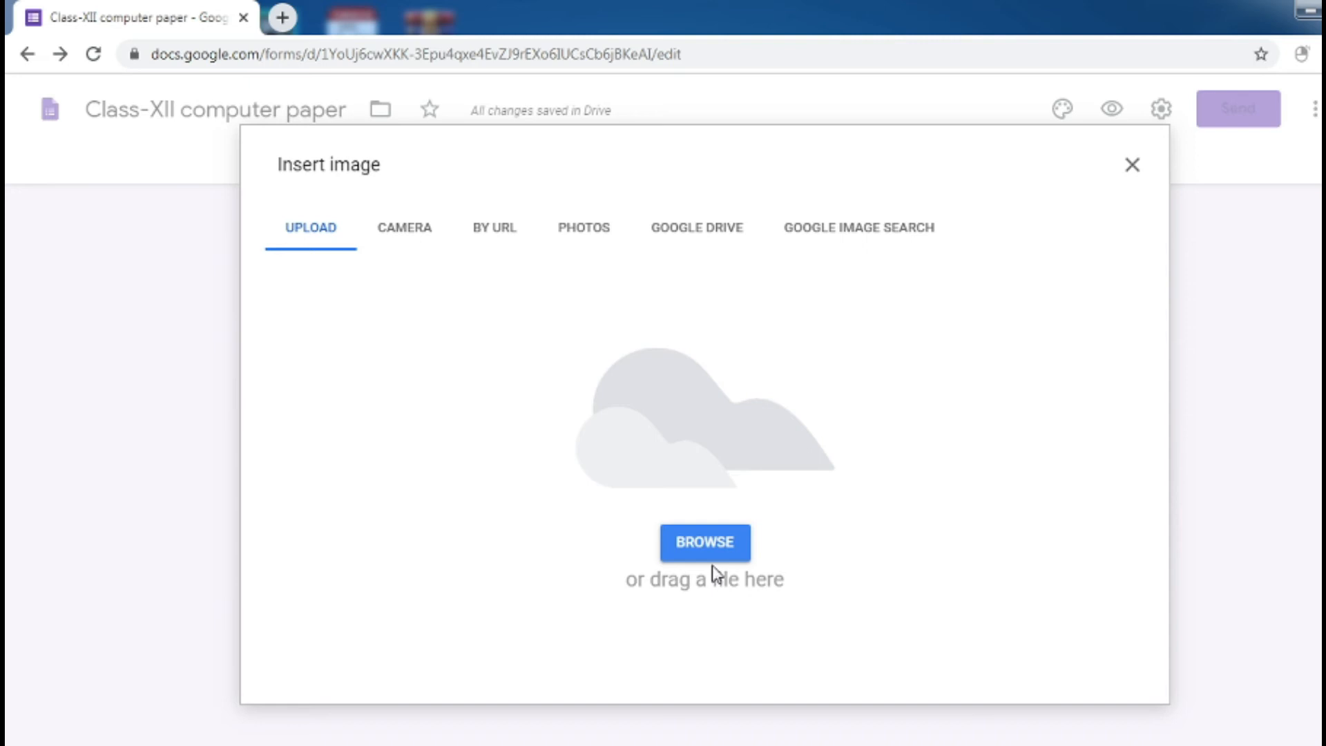
pyautogui.click(704, 539)
pyautogui.moveTo(1165, 389); pyautogui.dragTo(1174, 647)
pyautogui.click(760, 578)
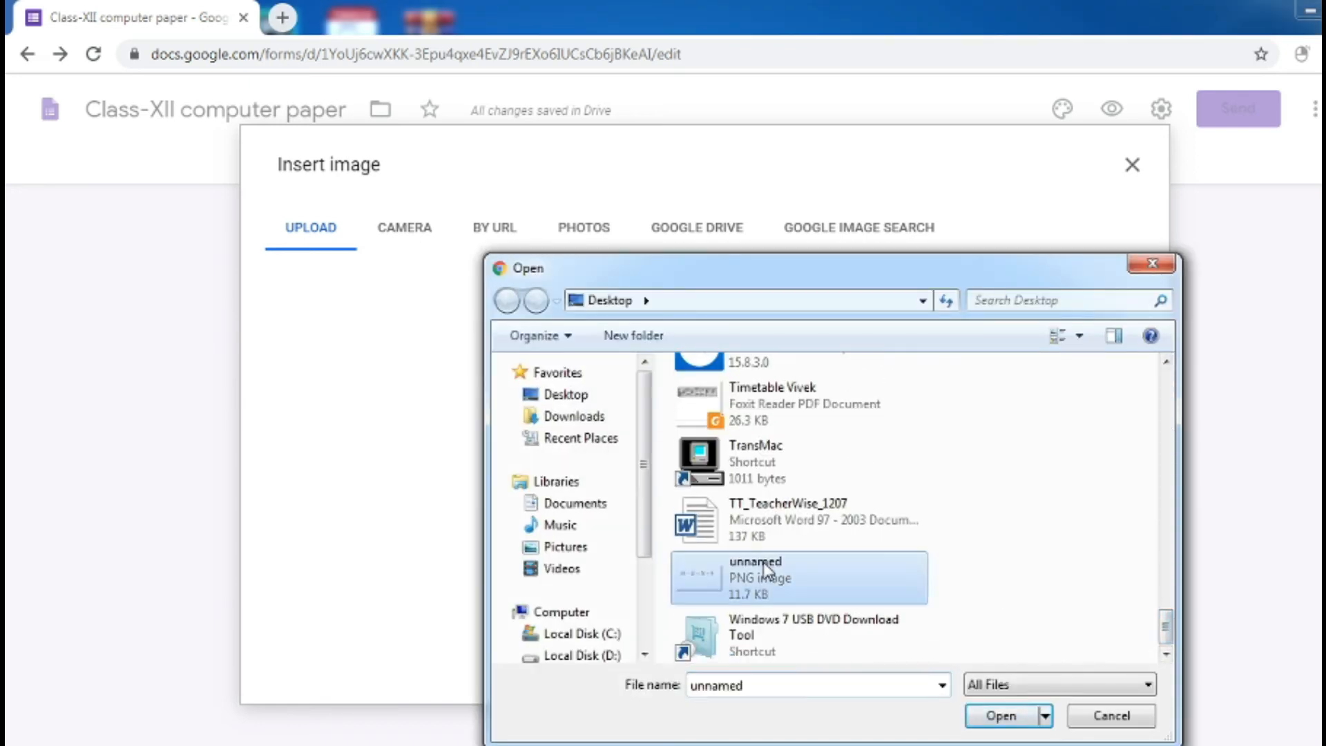
pyautogui.click(1001, 715)
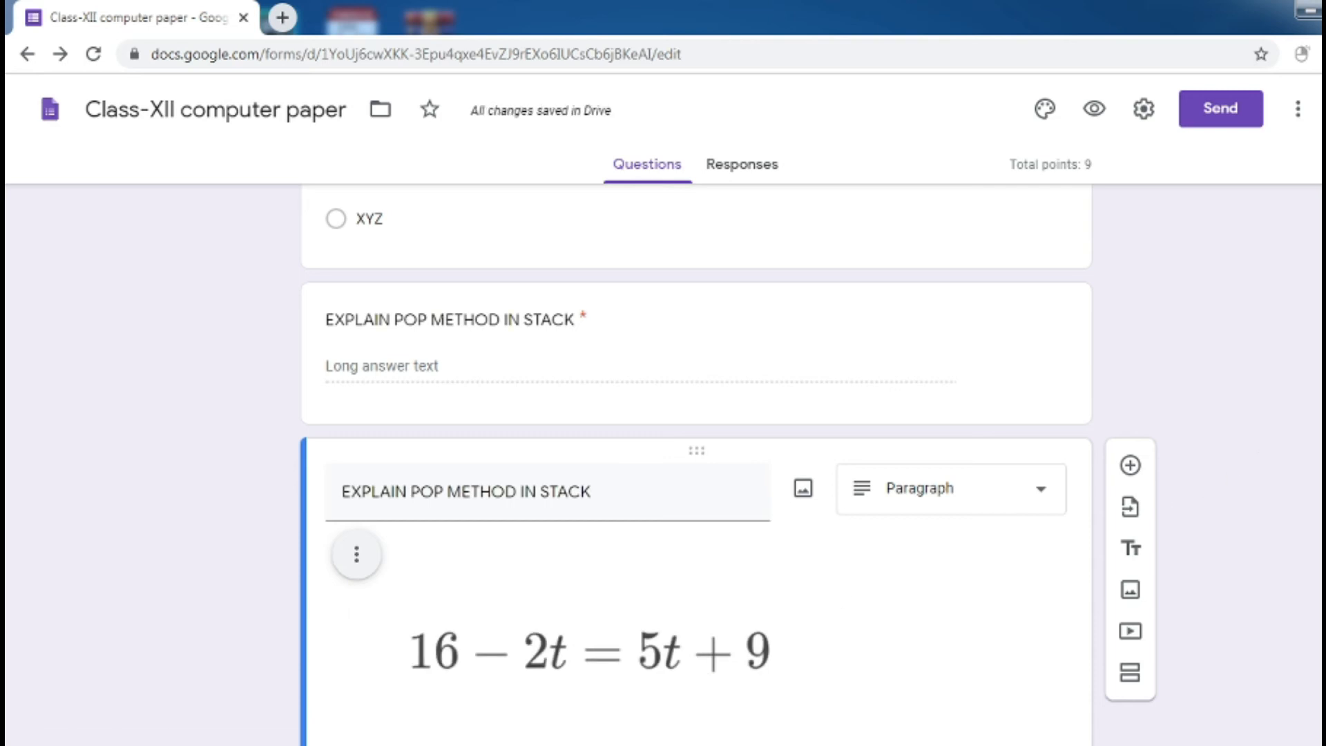
pyautogui.scroll(-4, 1312, 520)
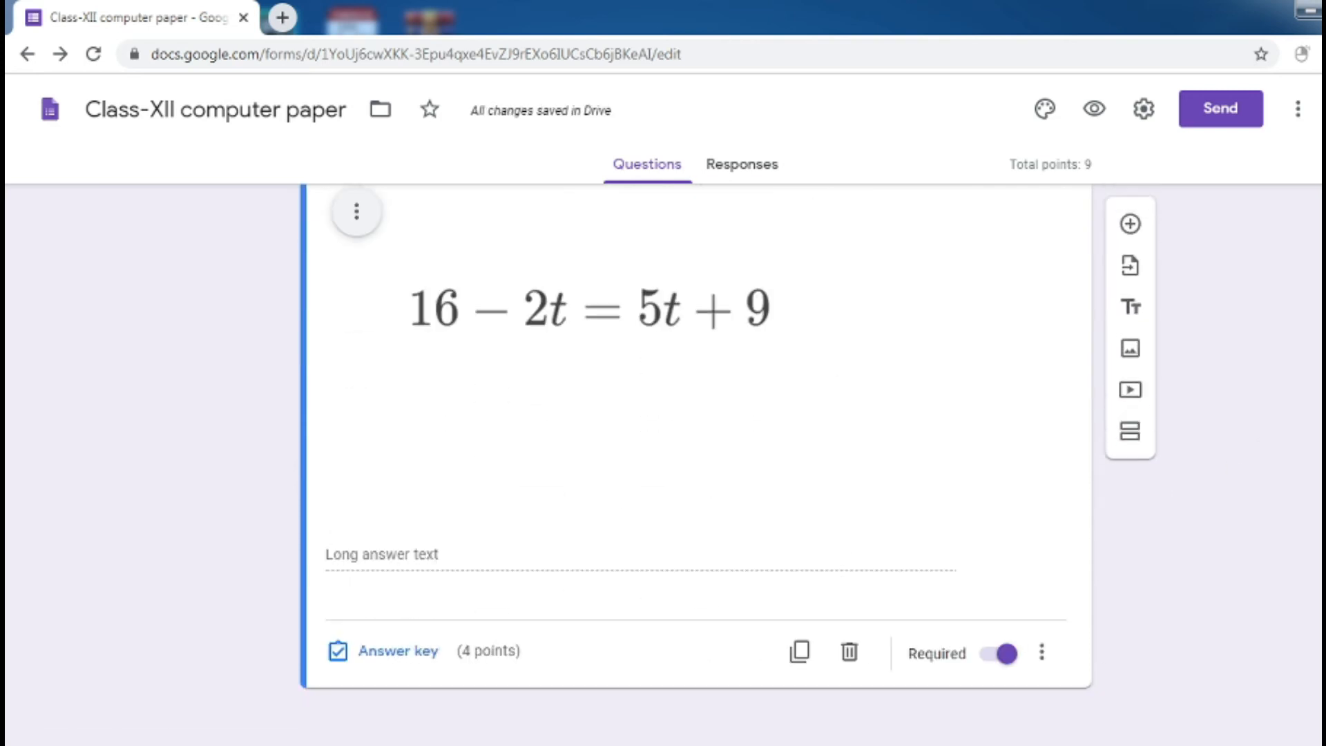
# Shrink the equation image to about half size and make the question multiple choice
pyautogui.click(729, 428)
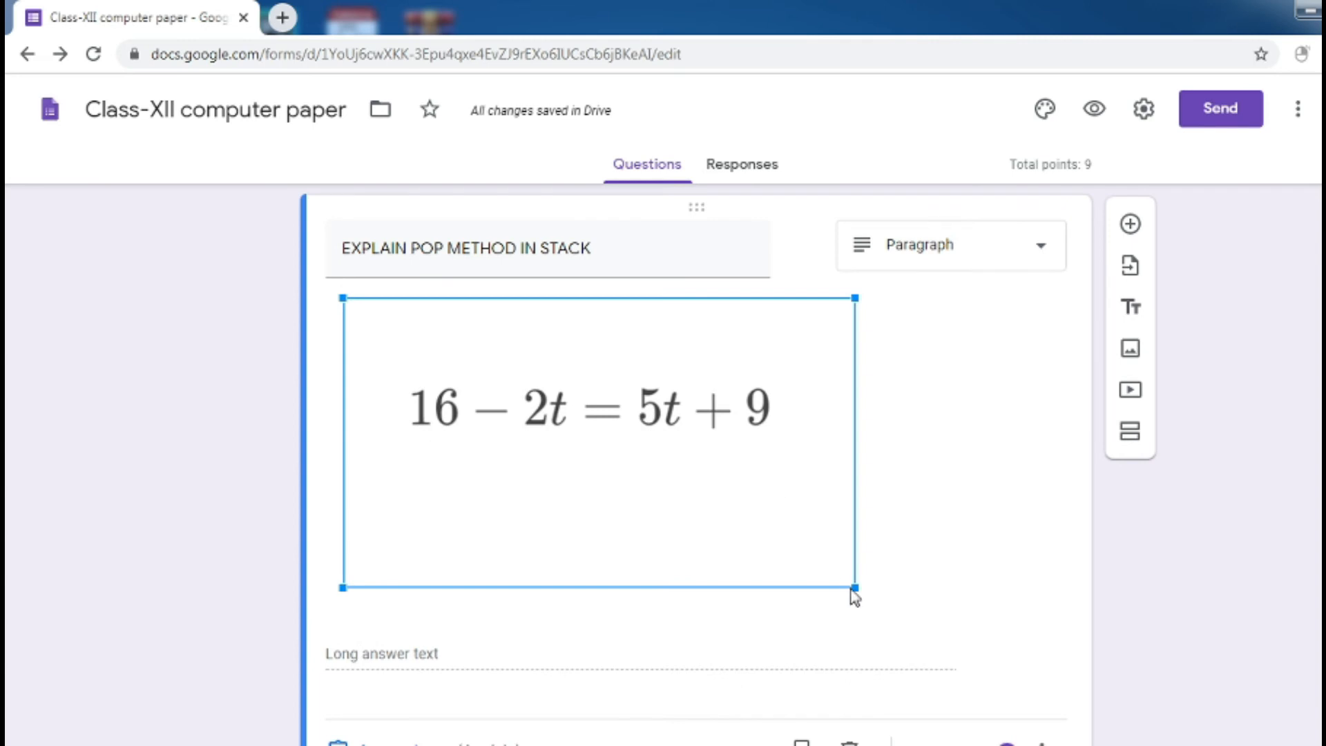
pyautogui.moveTo(851, 587); pyautogui.dragTo(594, 440)
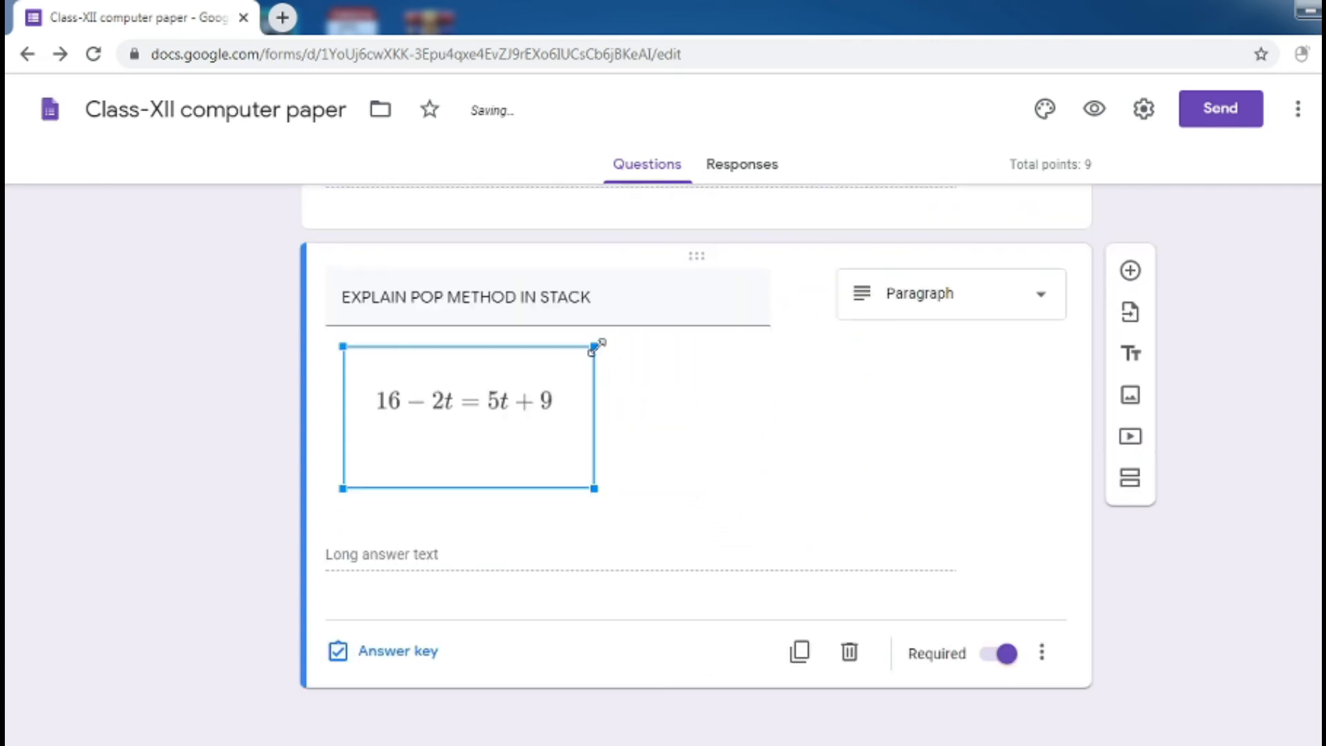
pyautogui.click(923, 317)
pyautogui.click(911, 249)
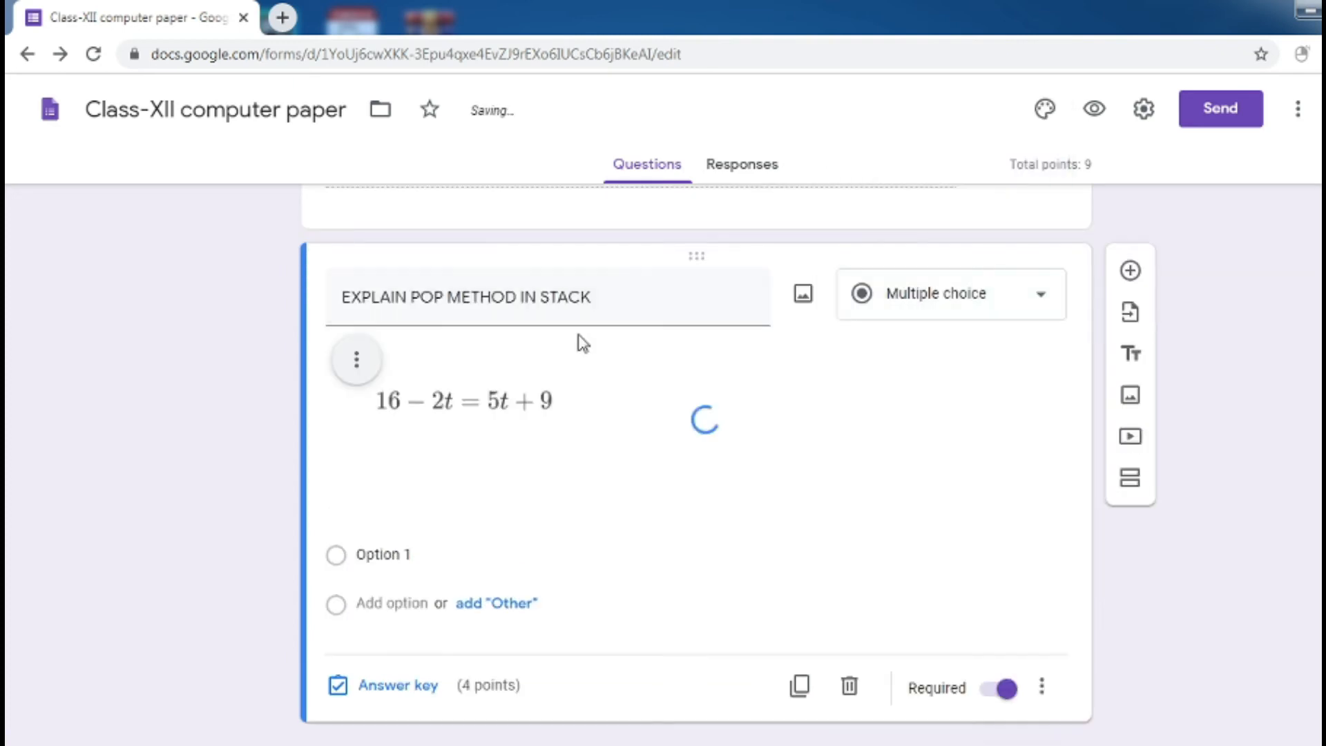
# Retitle the copied question 'solve the equation'
pyautogui.press('BackSpace')
pyautogui.write('so')
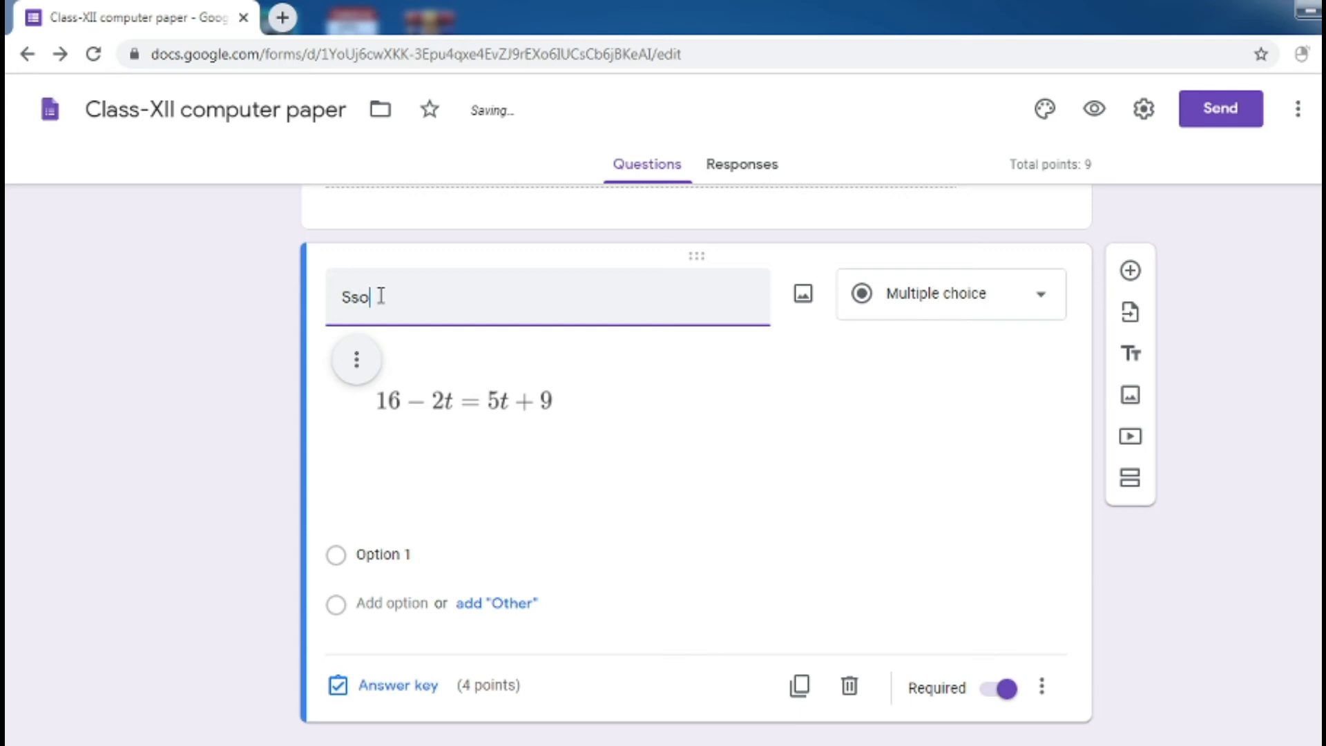
pyautogui.write('lve the w')
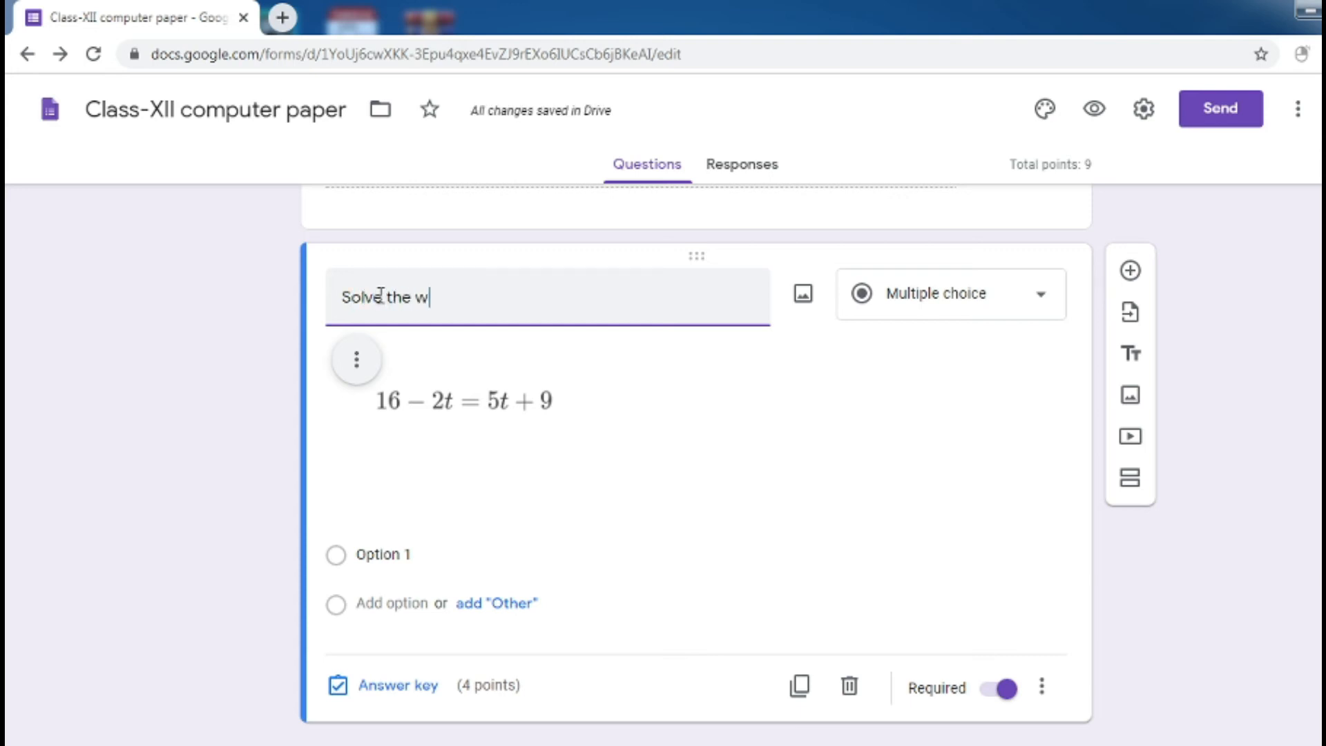
pyautogui.press('BackSpace')
pyautogui.write('equation')
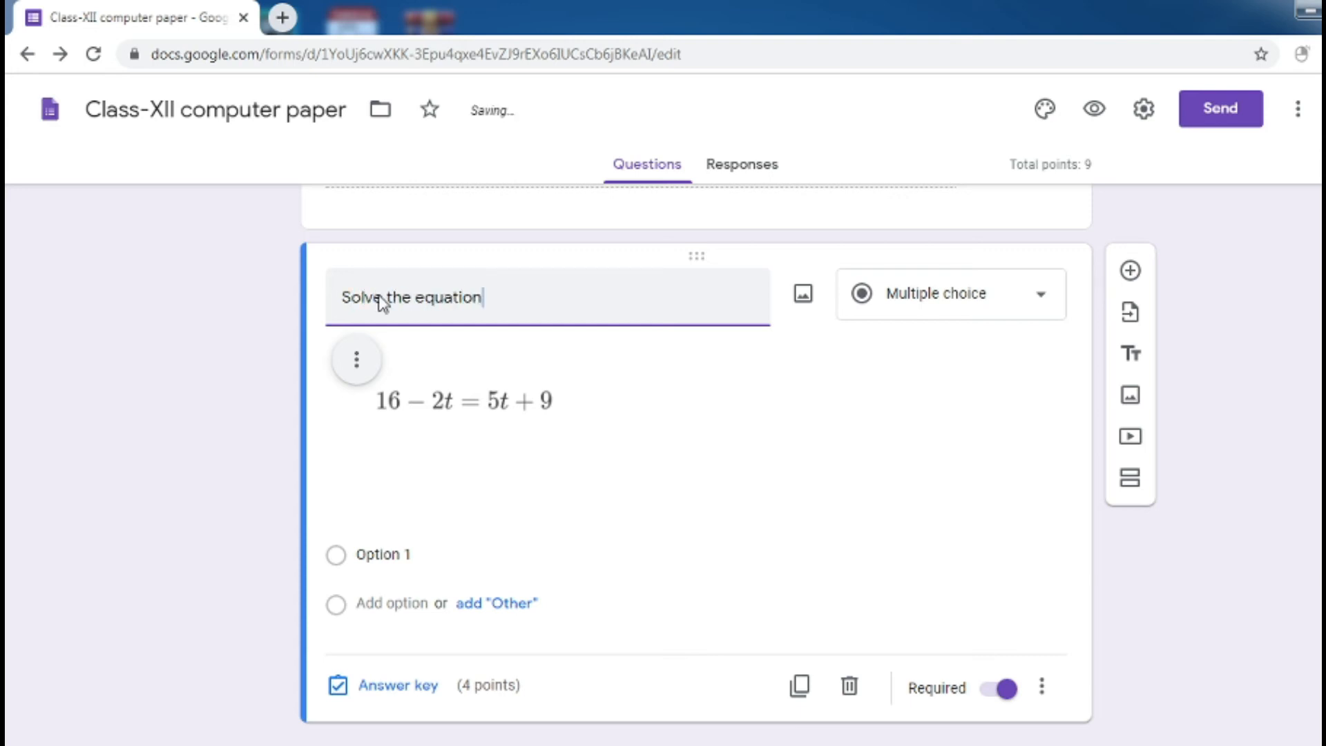
# Enter the answer options 3, 4, 5 and 6
pyautogui.click(404, 553)
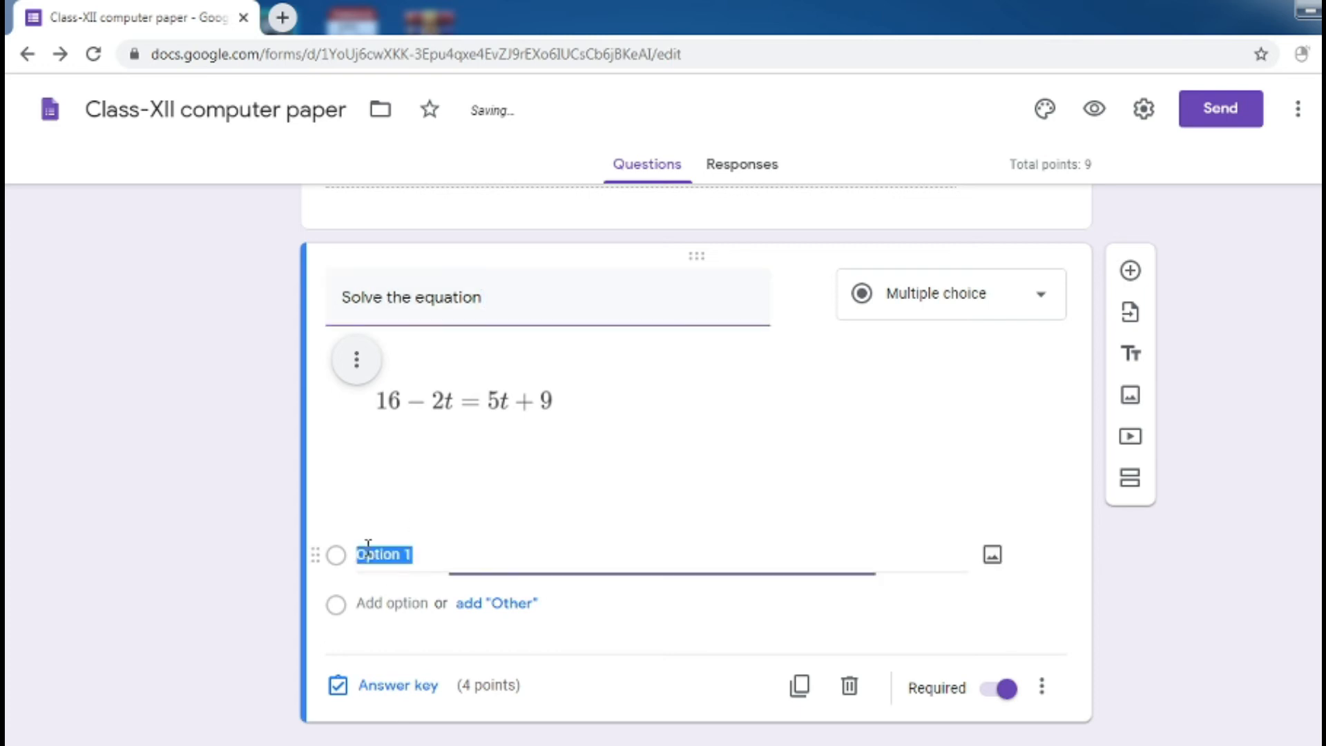
pyautogui.press('BackSpace')
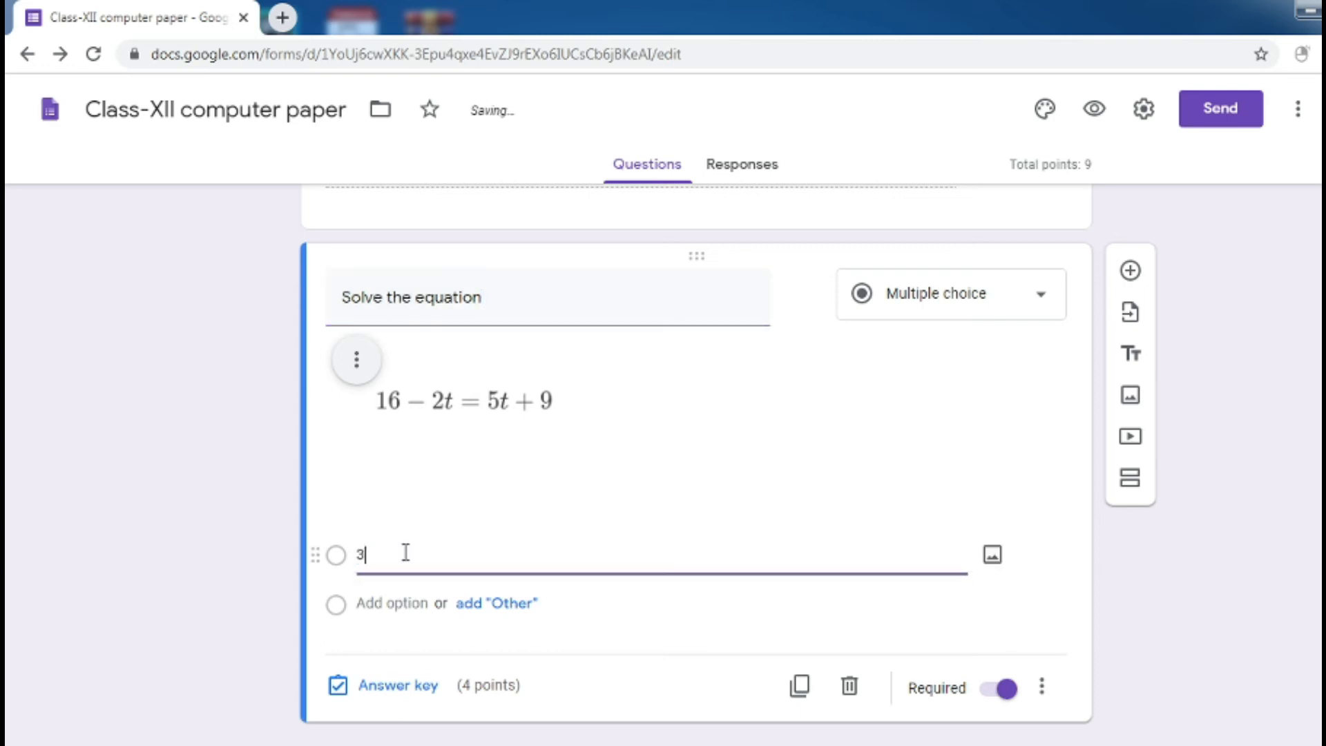
pyautogui.write('3')
pyautogui.press('Tab')
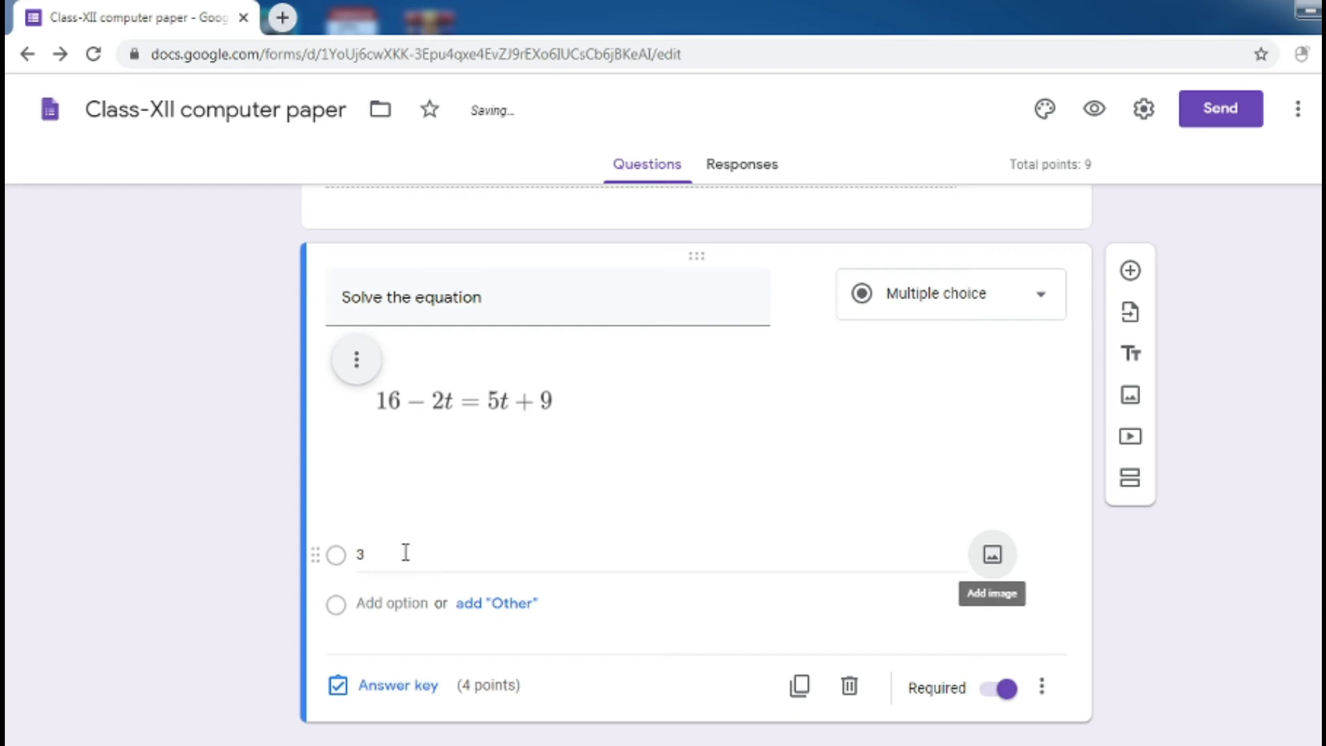
pyautogui.click(391, 603)
pyautogui.write('4')
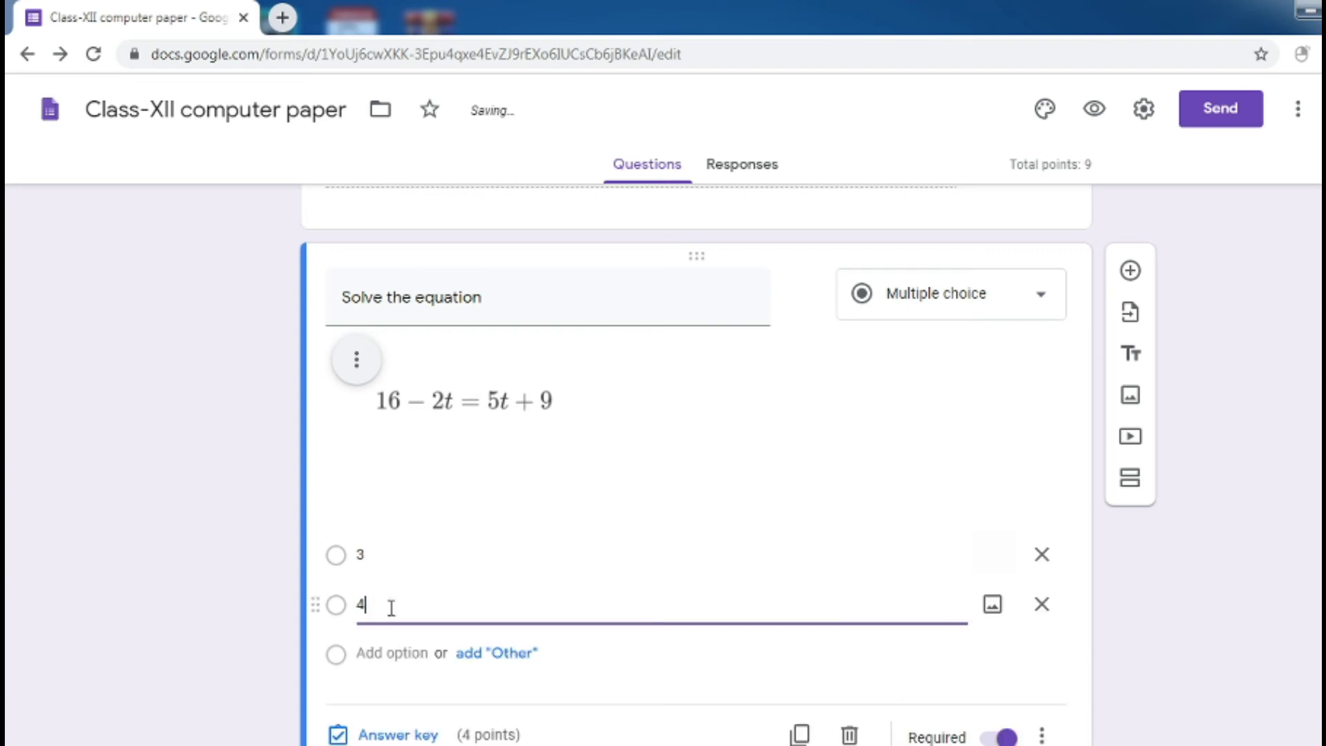
pyautogui.click(371, 654)
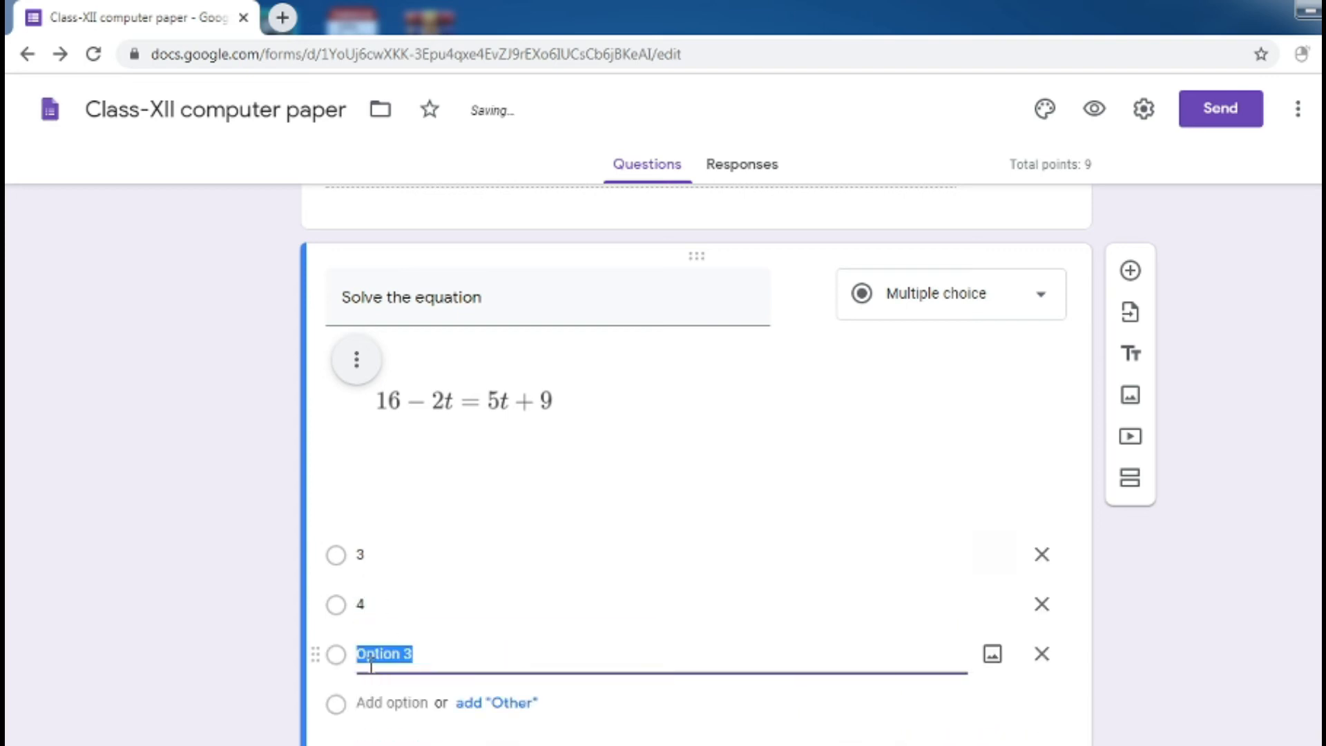
pyautogui.write('5')
pyautogui.click(366, 702)
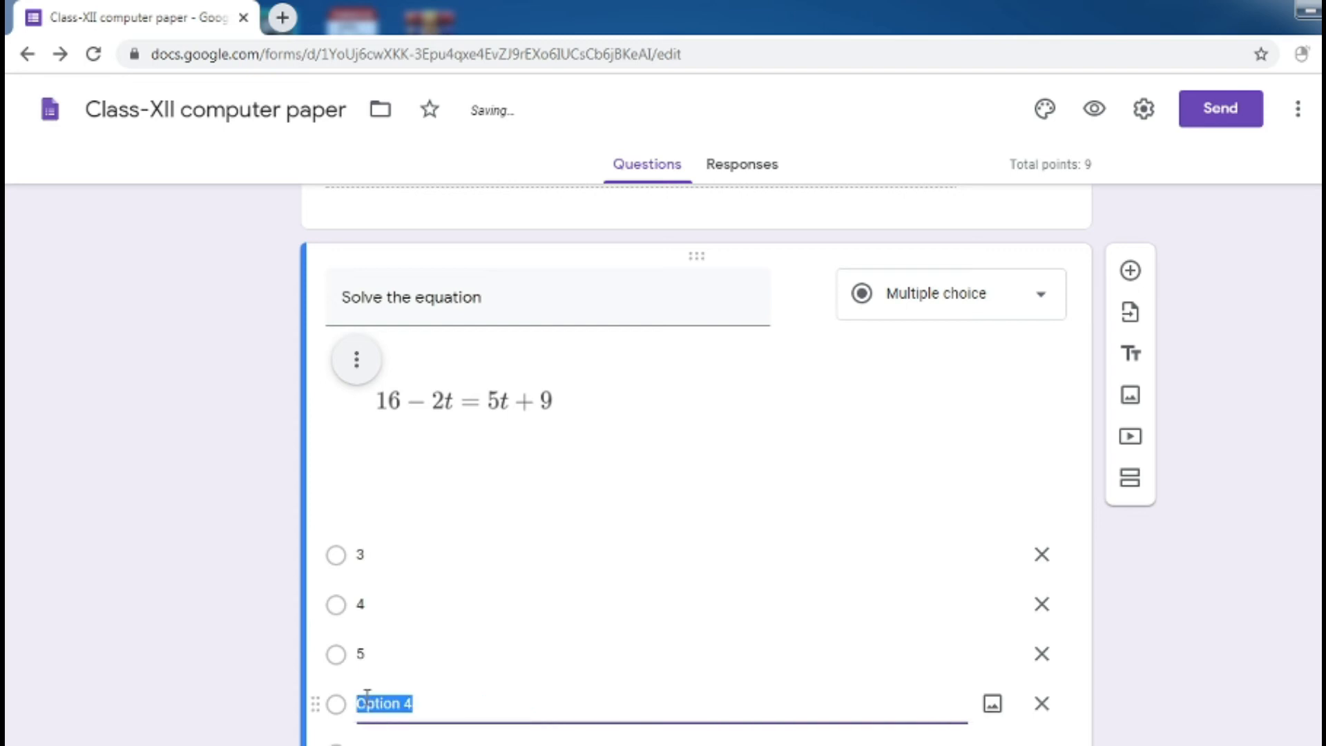
pyautogui.write('6')
pyautogui.scroll(-2, 664, 483)
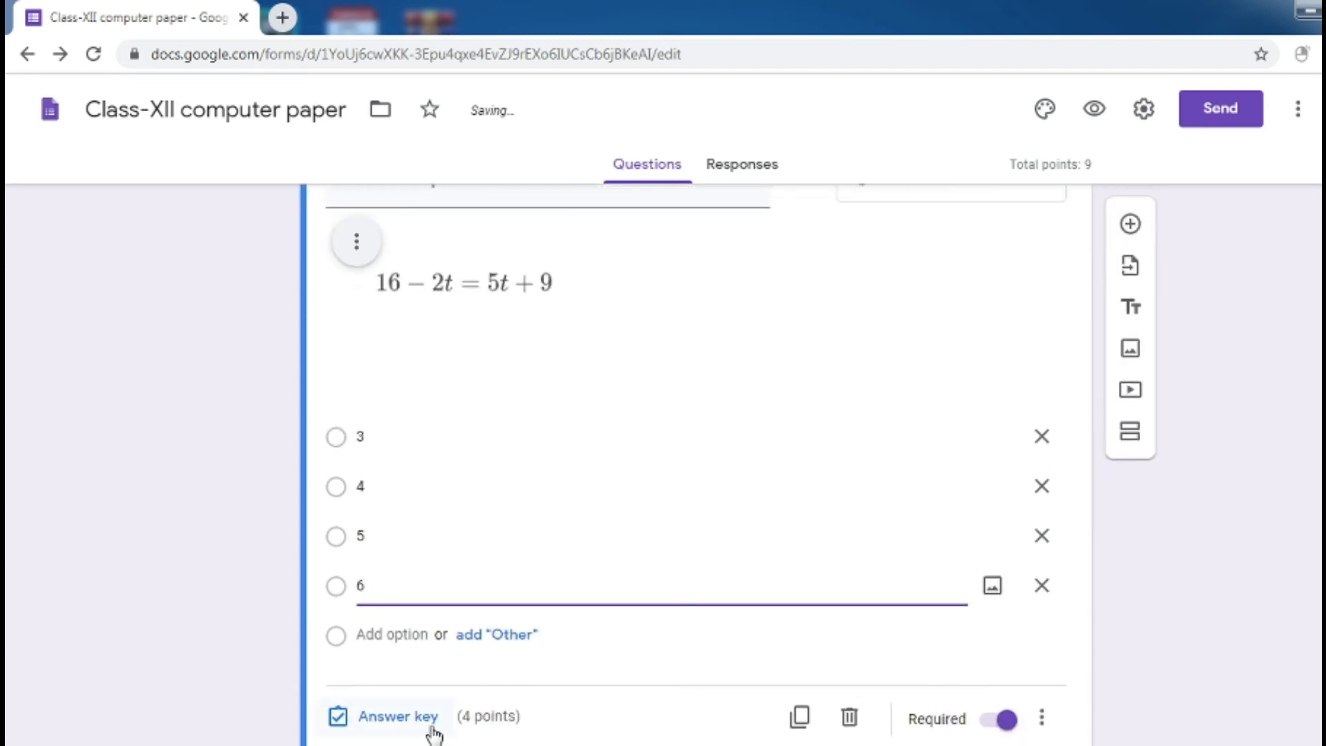
# Mark 4 as the correct answer in the equation question's answer key
pyautogui.click(409, 720)
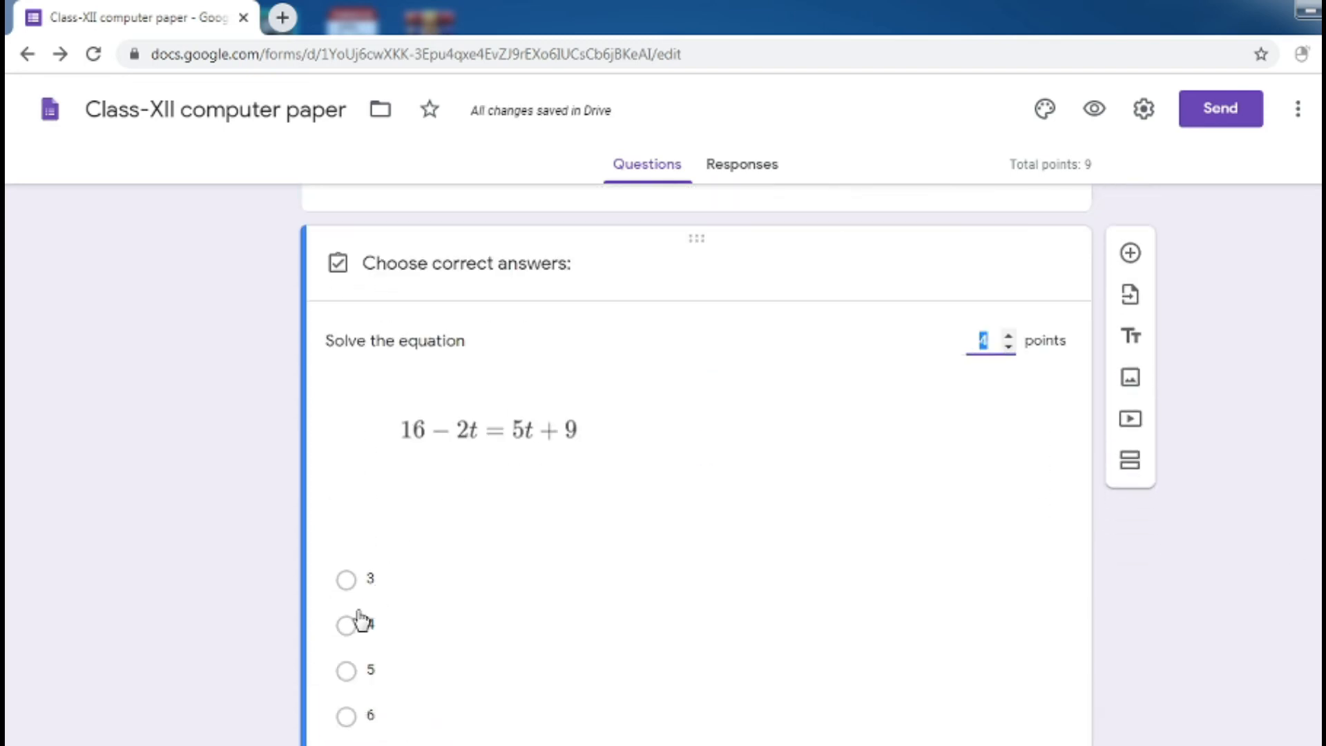
pyautogui.click(349, 625)
pyautogui.scroll(-2, 1222, 579)
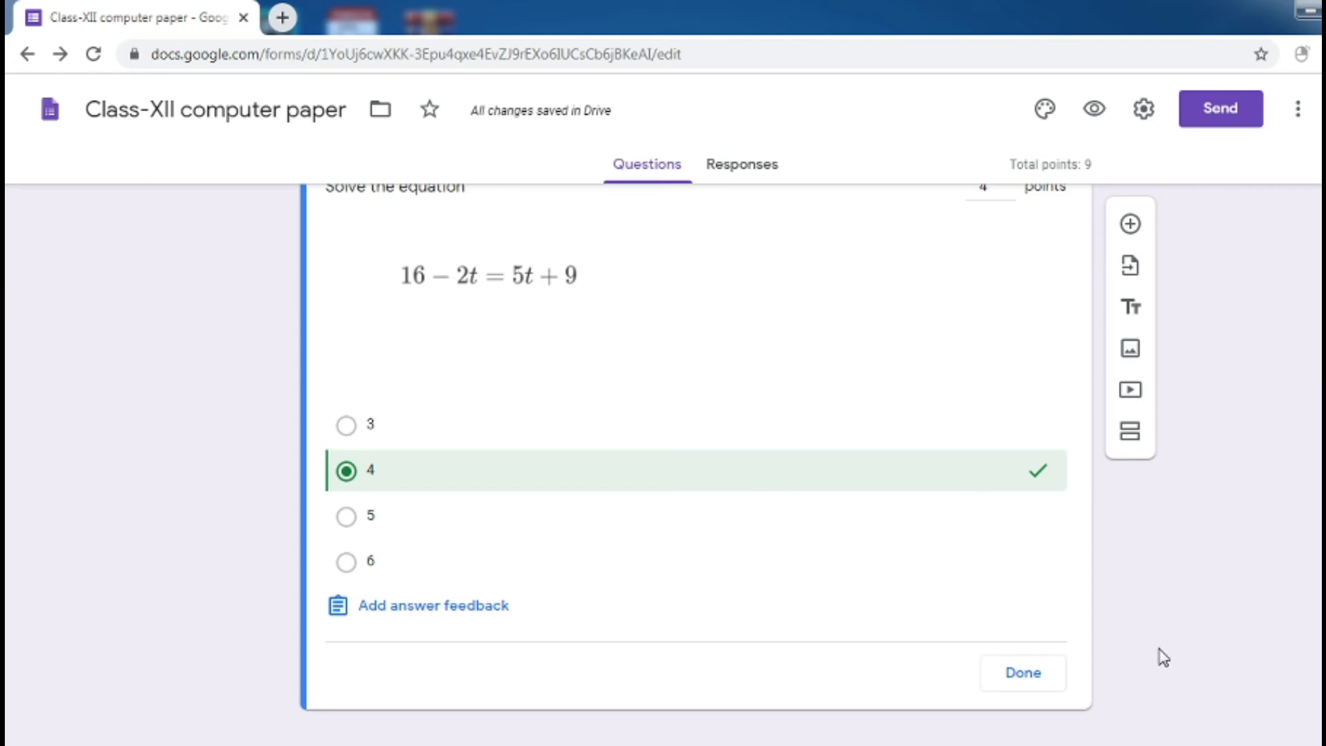
pyautogui.click(1034, 675)
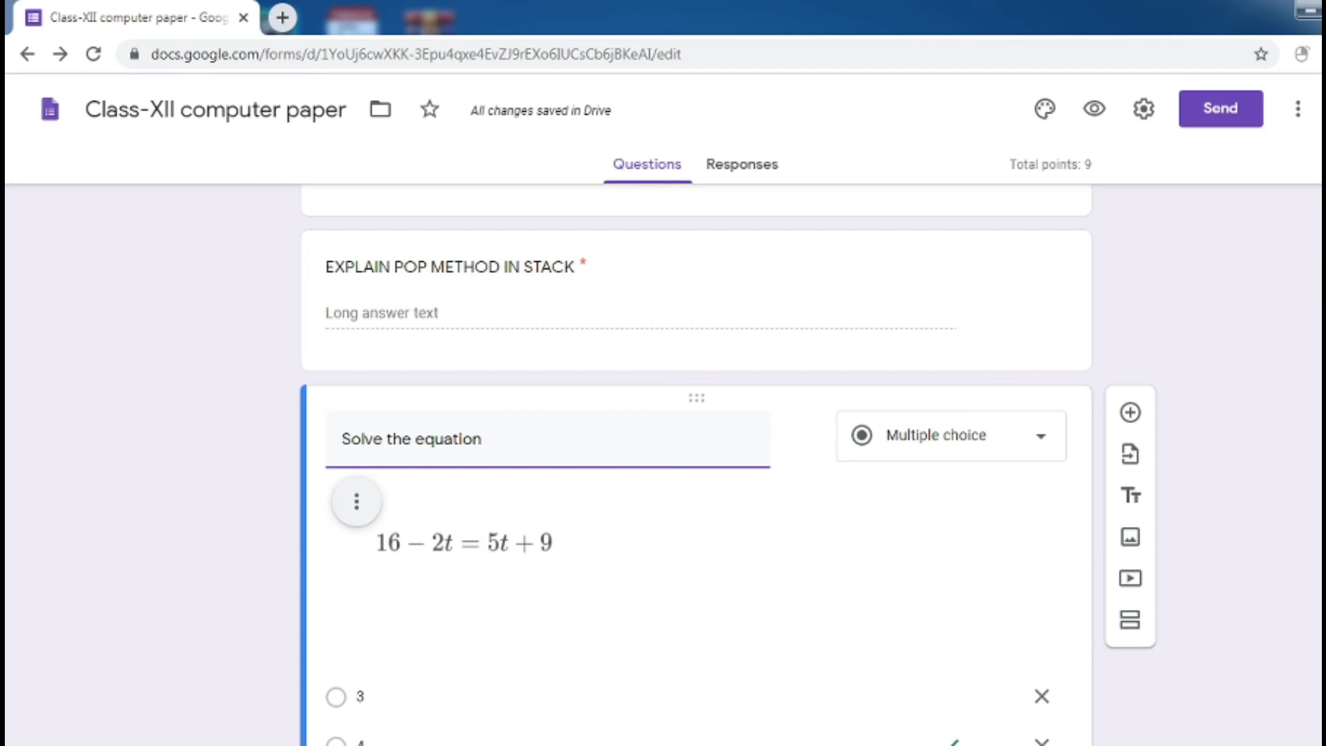
# Add a new section after the equation question
pyautogui.scroll(-3, 697, 464)
pyautogui.scroll(3, 696, 464)
pyautogui.scroll(2, 696, 464)
pyautogui.scroll(-3, 696, 464)
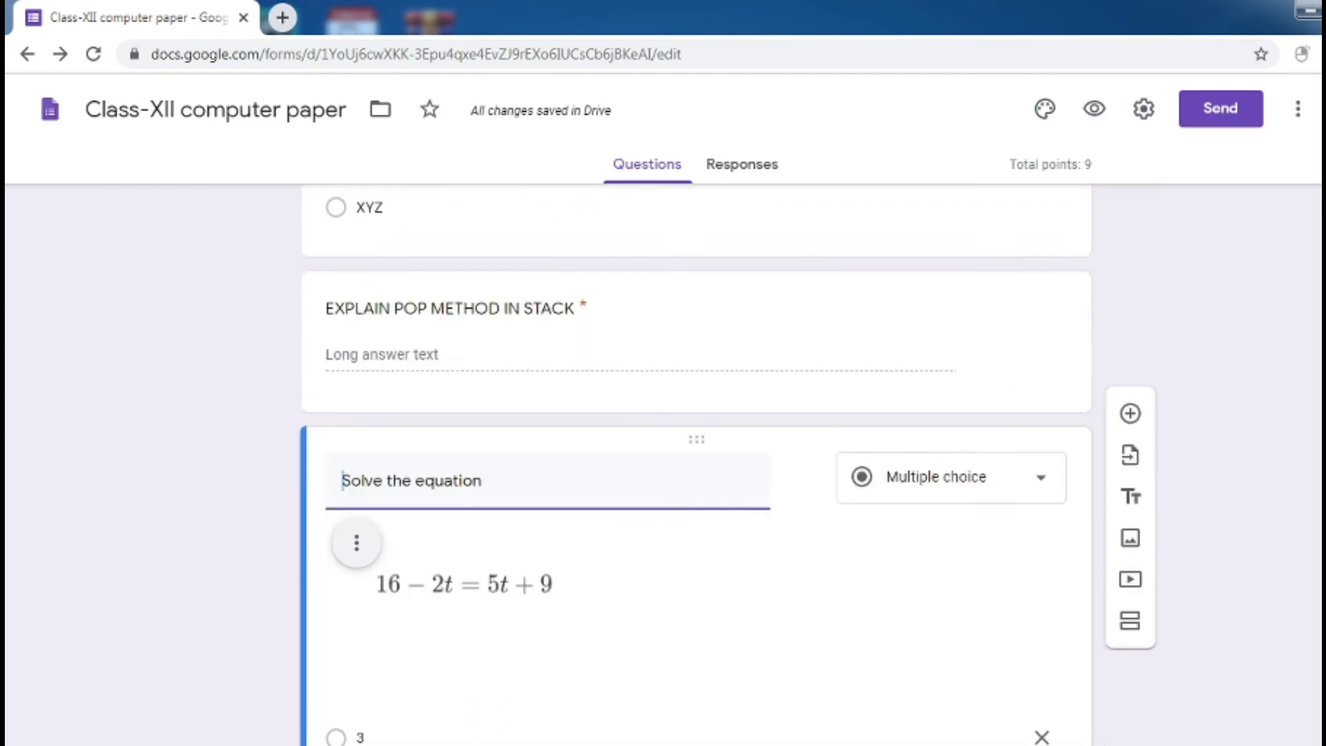
pyautogui.scroll(2, 696, 464)
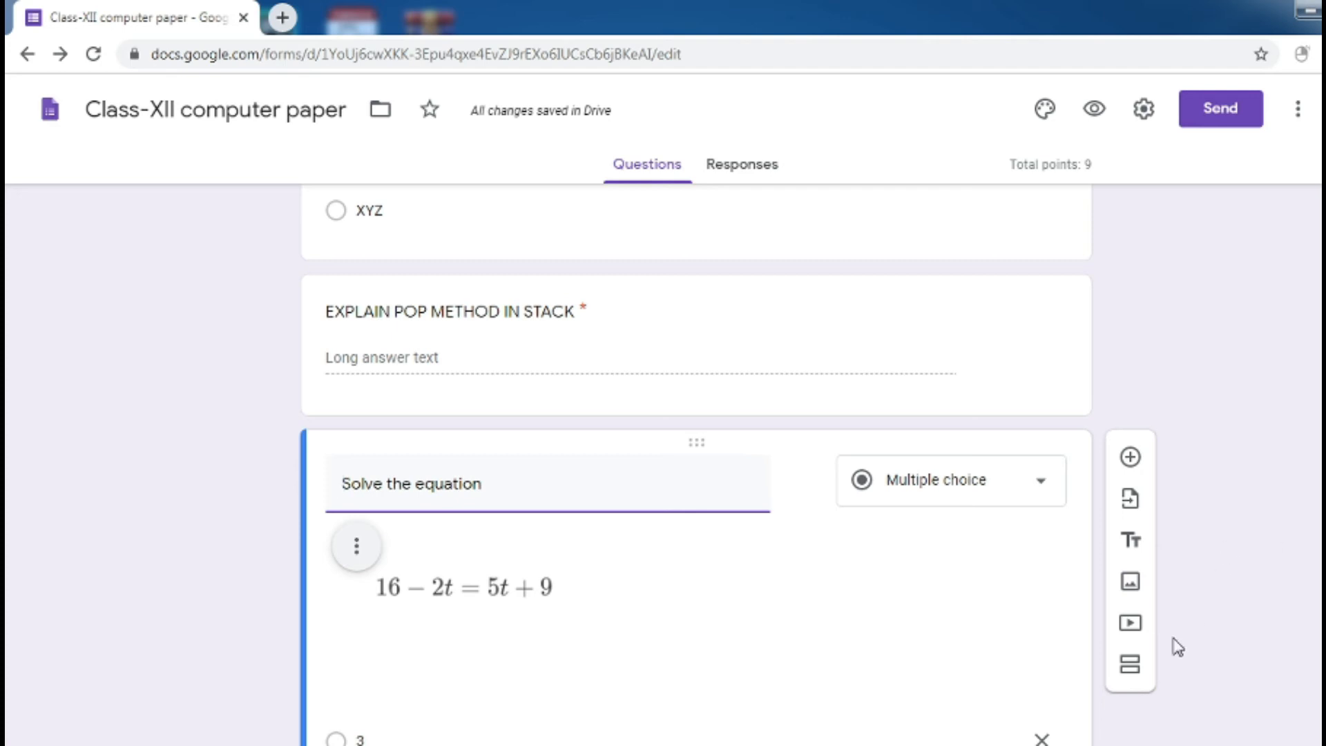
pyautogui.click(1131, 664)
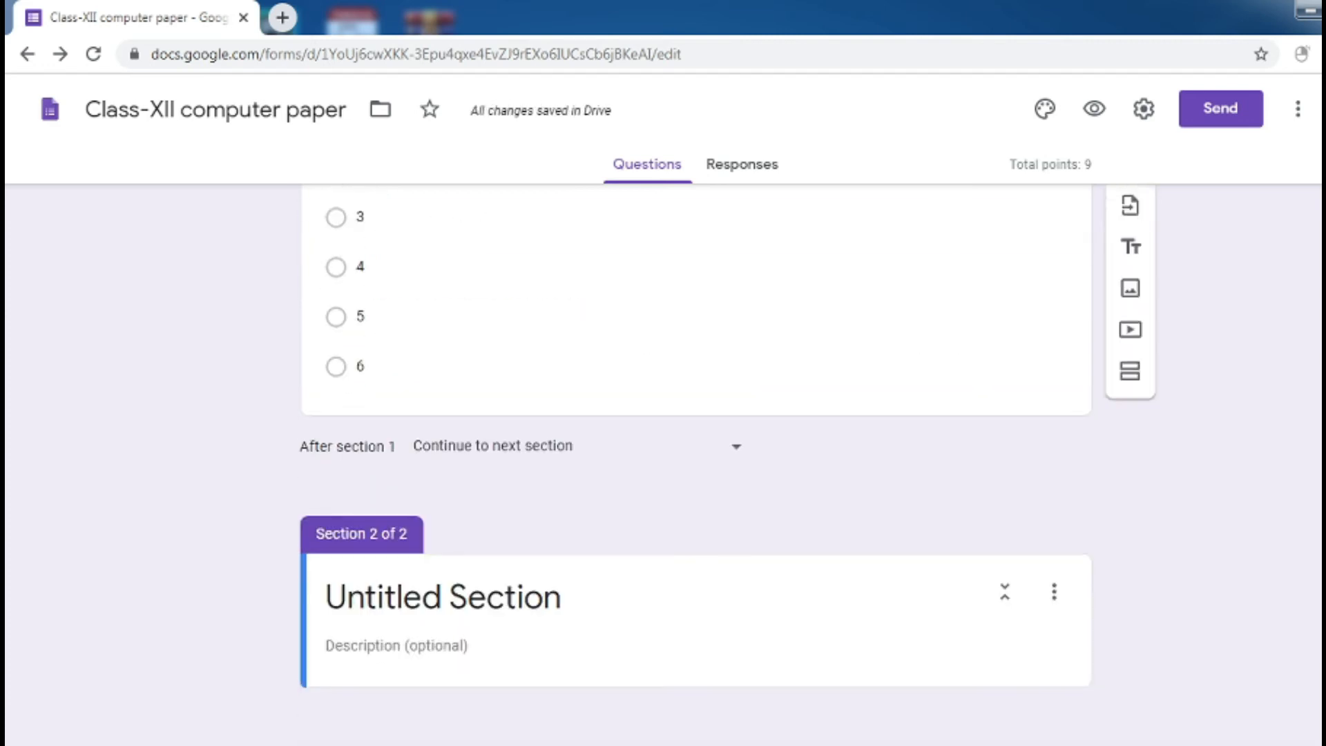
# Replace the new section's default title with 'DESCRIPTIVE PART'
pyautogui.click(516, 596)
pyautogui.press('BackSpace')
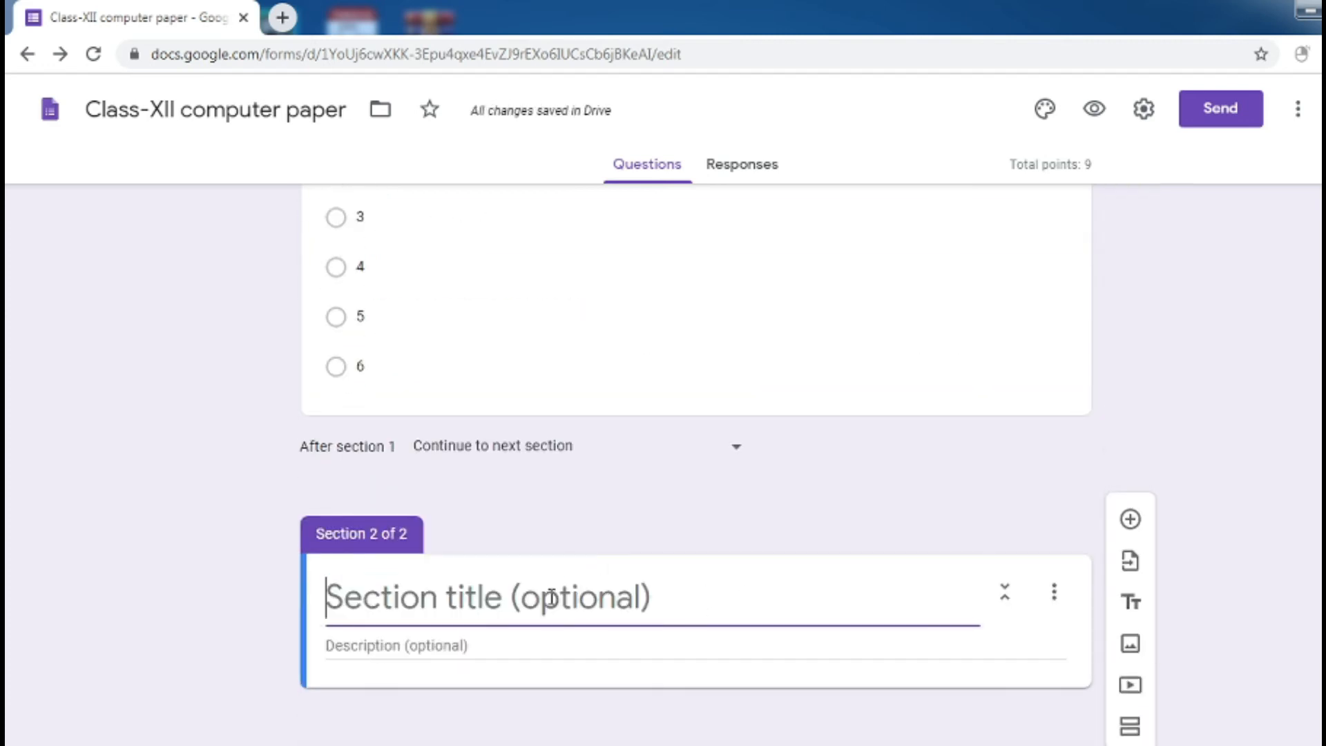
pyautogui.write('DESC')
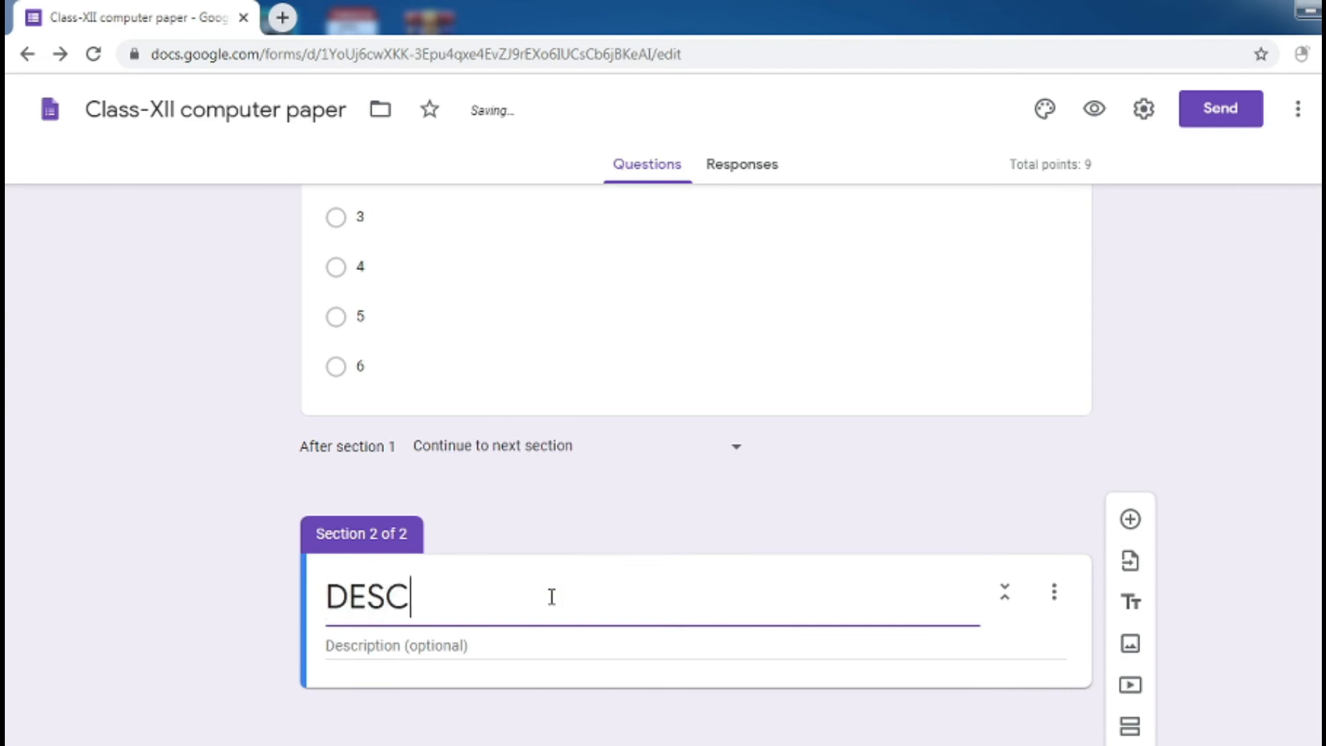
pyautogui.write('RIPTIVE PART')
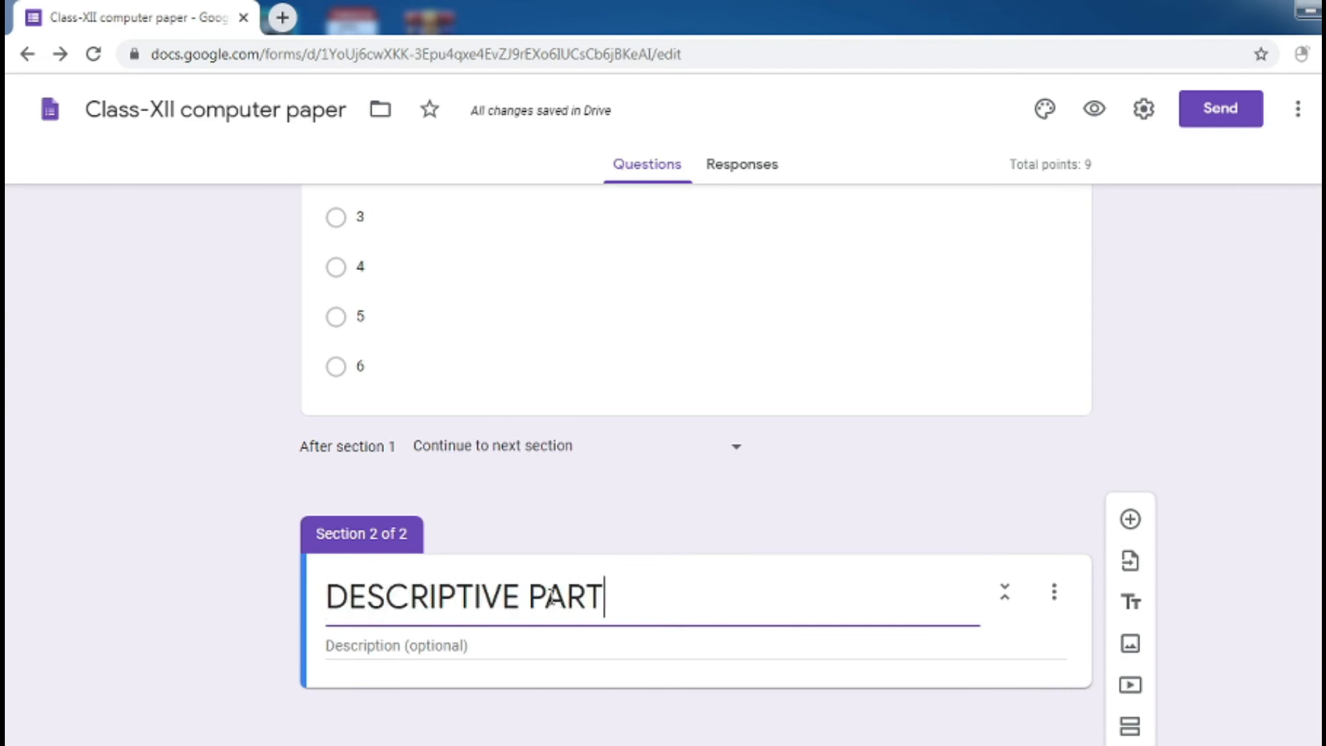
pyautogui.click(525, 631)
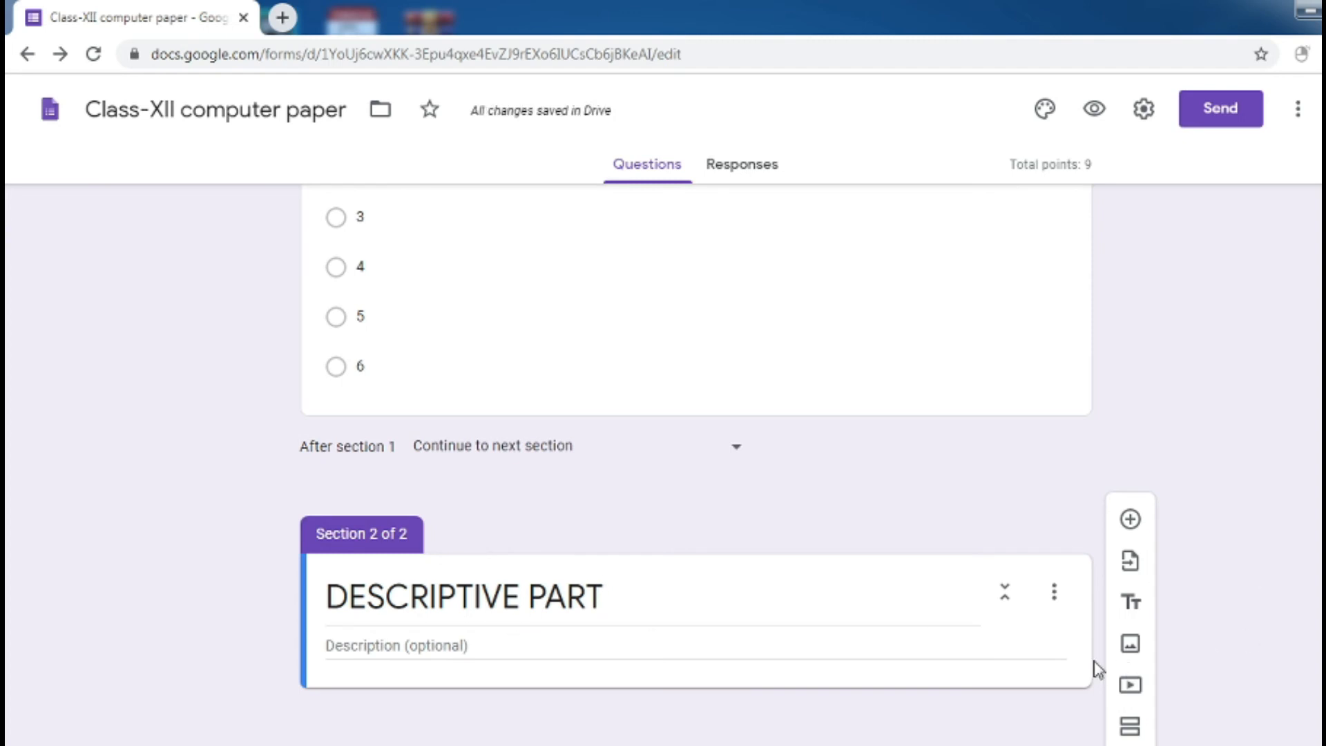
# Add a question titled 'Explain different types of network' to the section and mark it required
pyautogui.click(1130, 519)
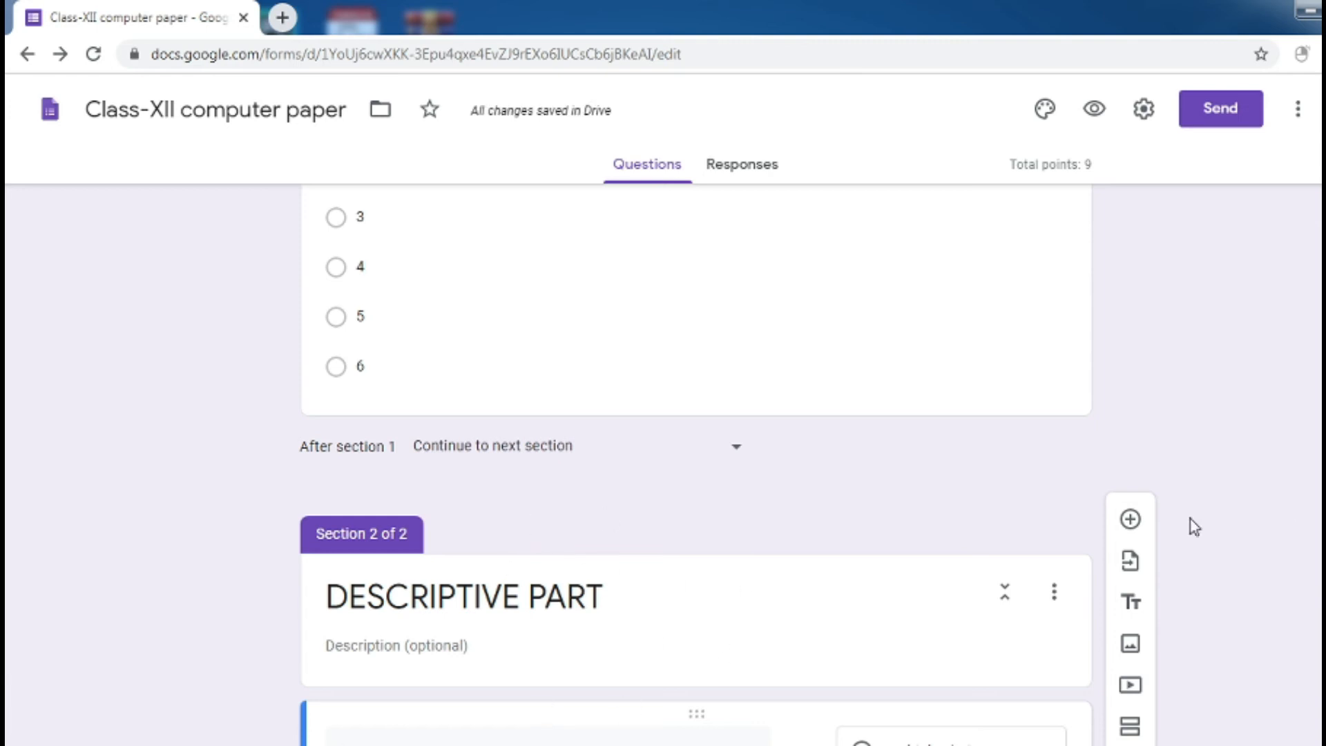
pyautogui.scroll(-3, 697, 464)
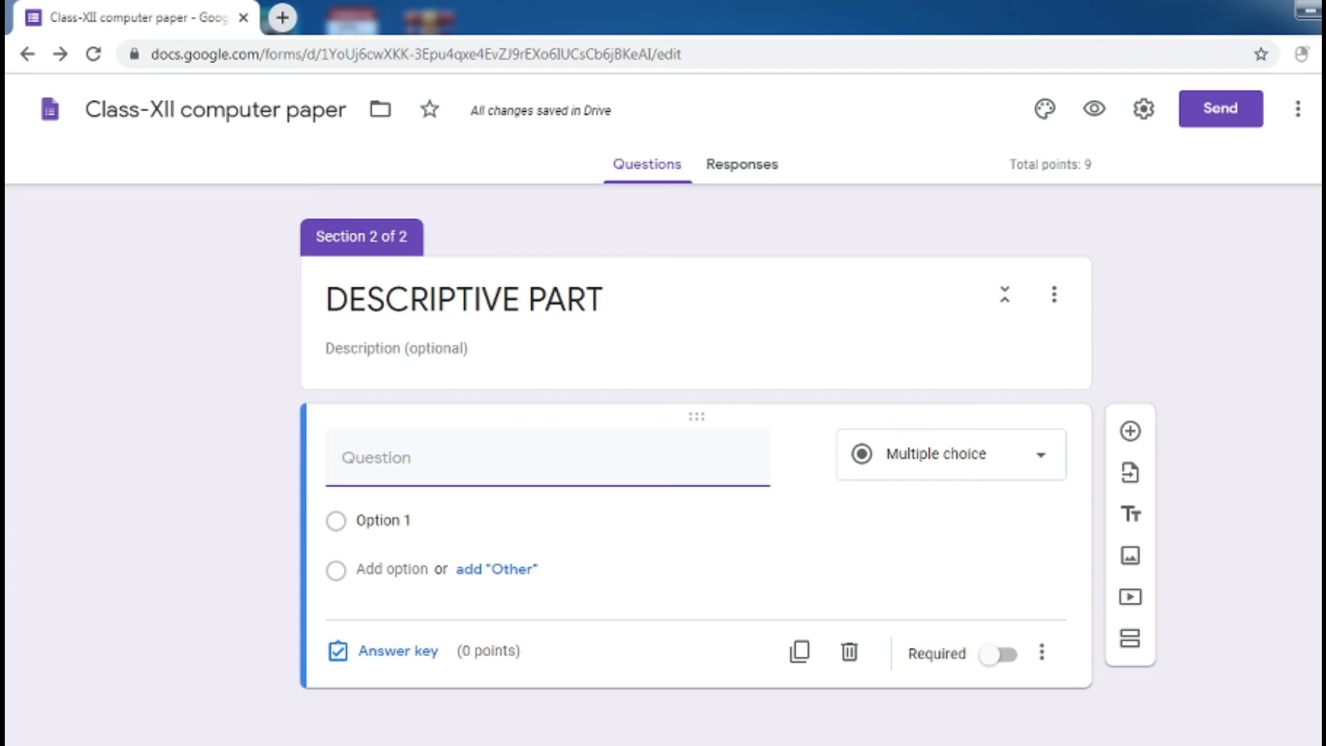
pyautogui.write('EX')
pyautogui.write('plain networking')
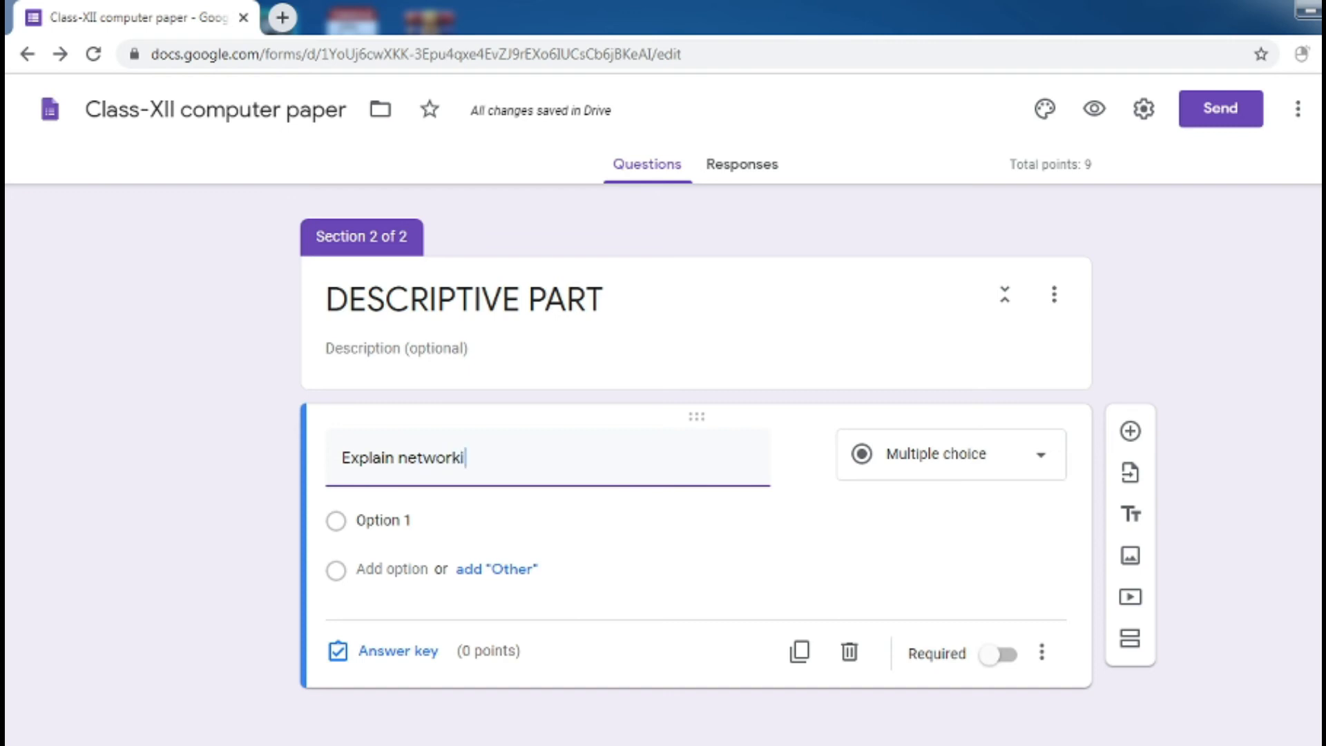
pyautogui.press('BackSpace')
pyautogui.press('BackSpace')
pyautogui.press('BackSpace')
pyautogui.press('BackSpace')
pyautogui.press('BackSpace')
pyautogui.press('BackSpace')
pyautogui.press('BackSpace')
pyautogui.press('BackSpace')
pyautogui.press('BackSpace')
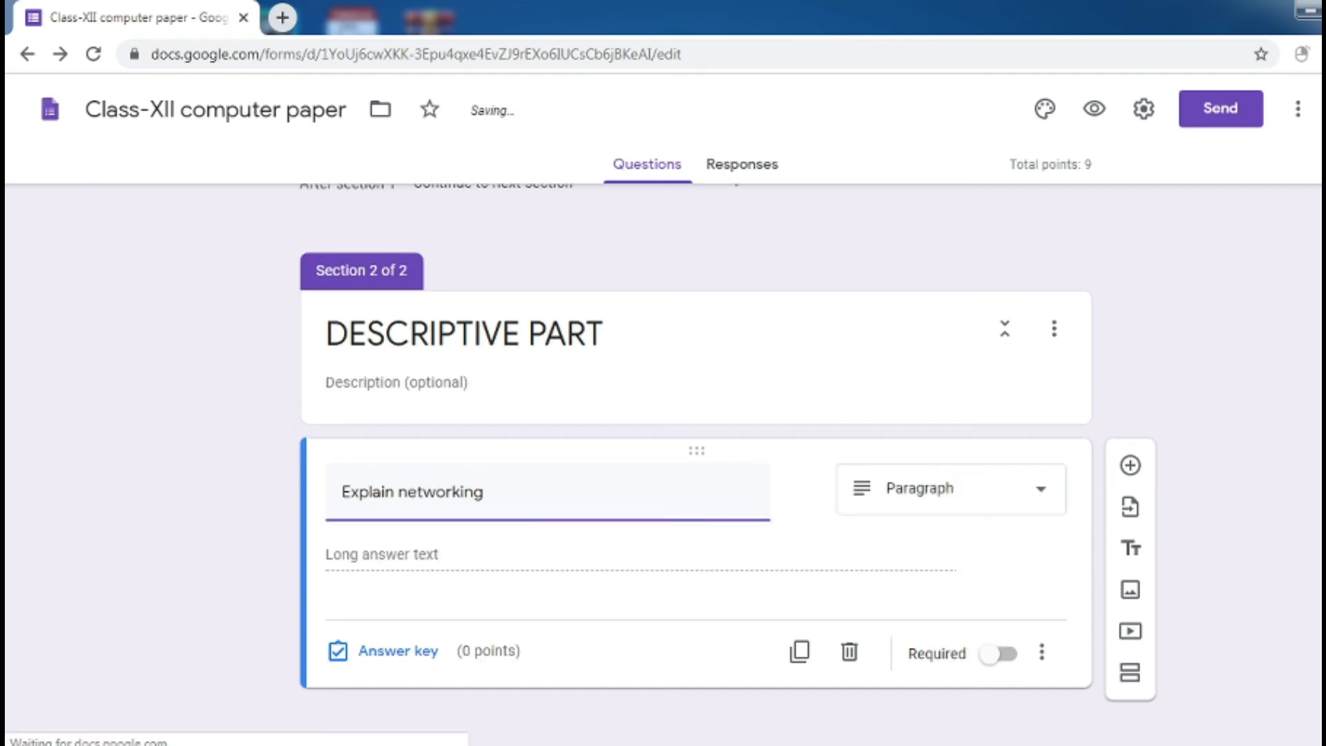
pyautogui.press('BackSpace')
pyautogui.press('BackSpace')
pyautogui.press('BackSpace')
pyautogui.press('BackSpace')
pyautogui.press('BackSpace')
pyautogui.press('BackSpace')
pyautogui.press('BackSpace')
pyautogui.press('BackSpace')
pyautogui.press('BackSpace')
pyautogui.press('BackSpace')
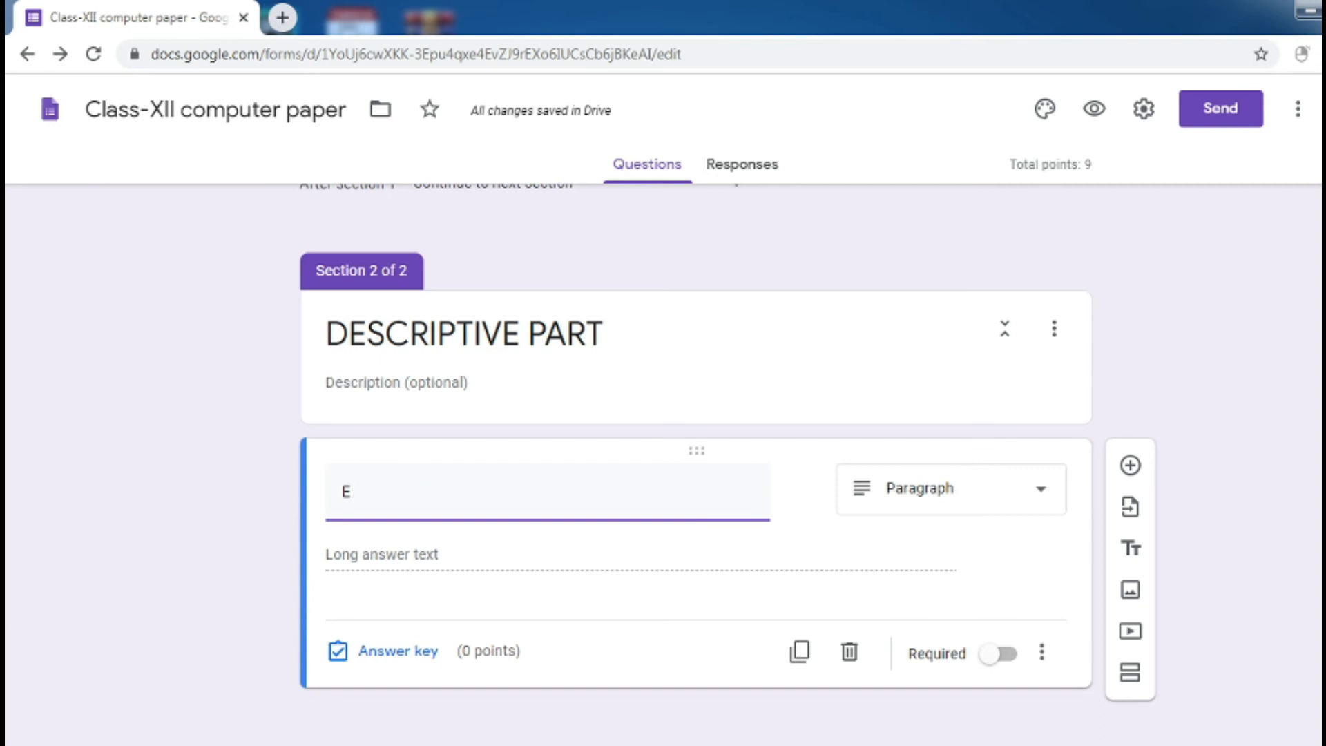
pyautogui.write('Dif')
pyautogui.press('BackSpace')
pyautogui.press('BackSpace')
pyautogui.press('BackSpace')
pyautogui.write('Explain ')
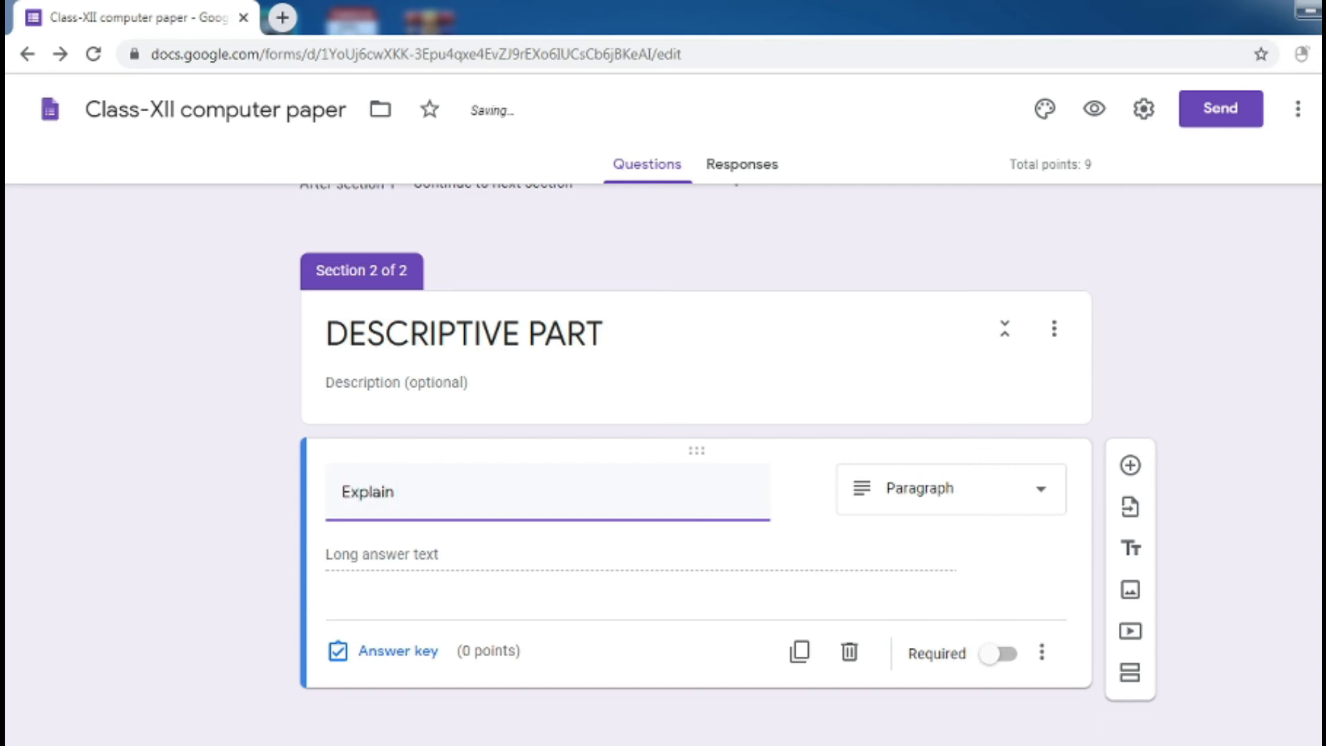
pyautogui.write('different types')
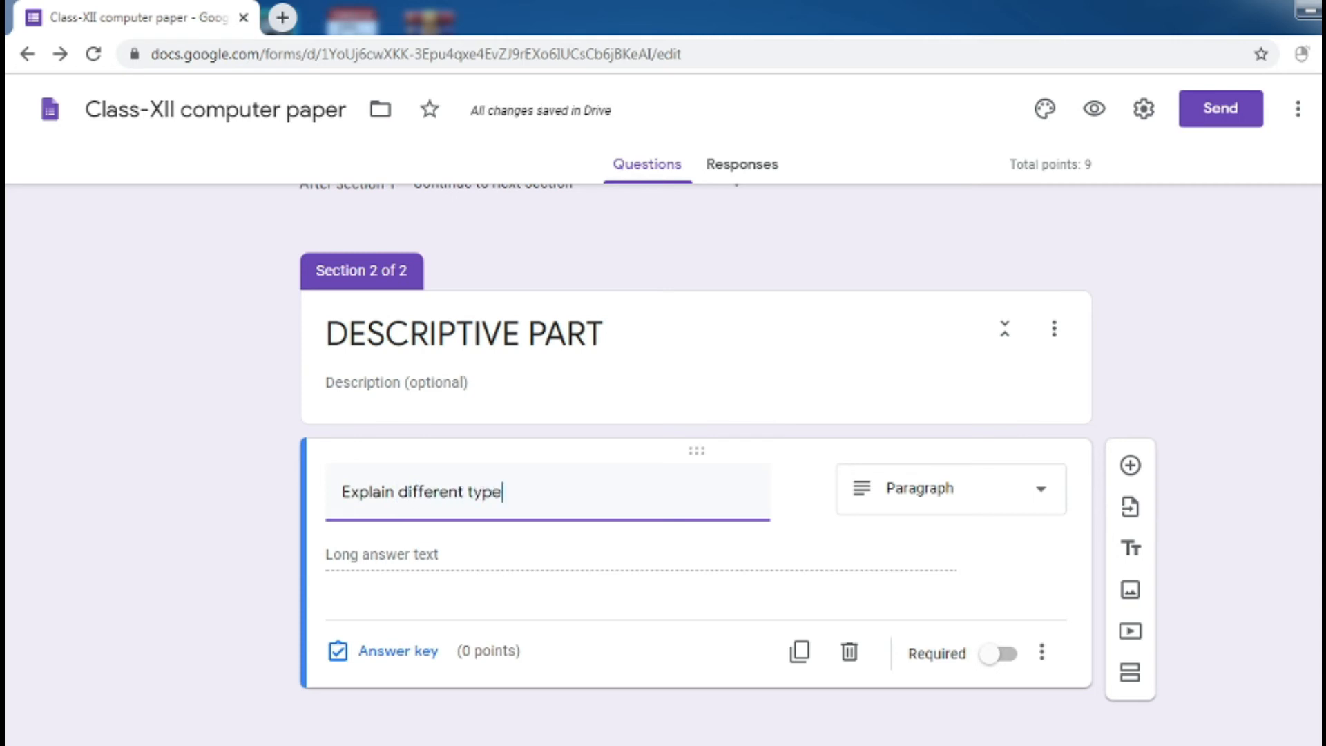
pyautogui.press('BackSpace')
pyautogui.write('s of netw')
pyautogui.press('BackSpace')
pyautogui.write('two')
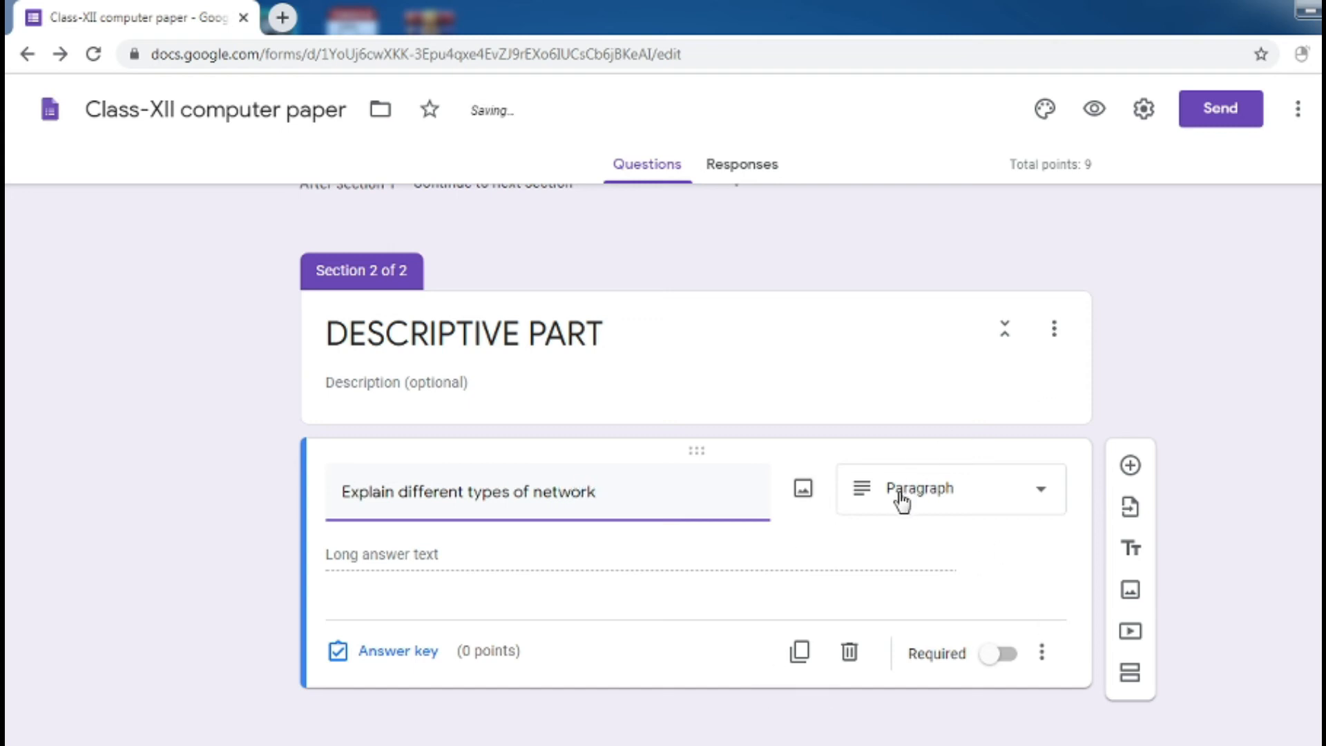
pyautogui.click(1000, 653)
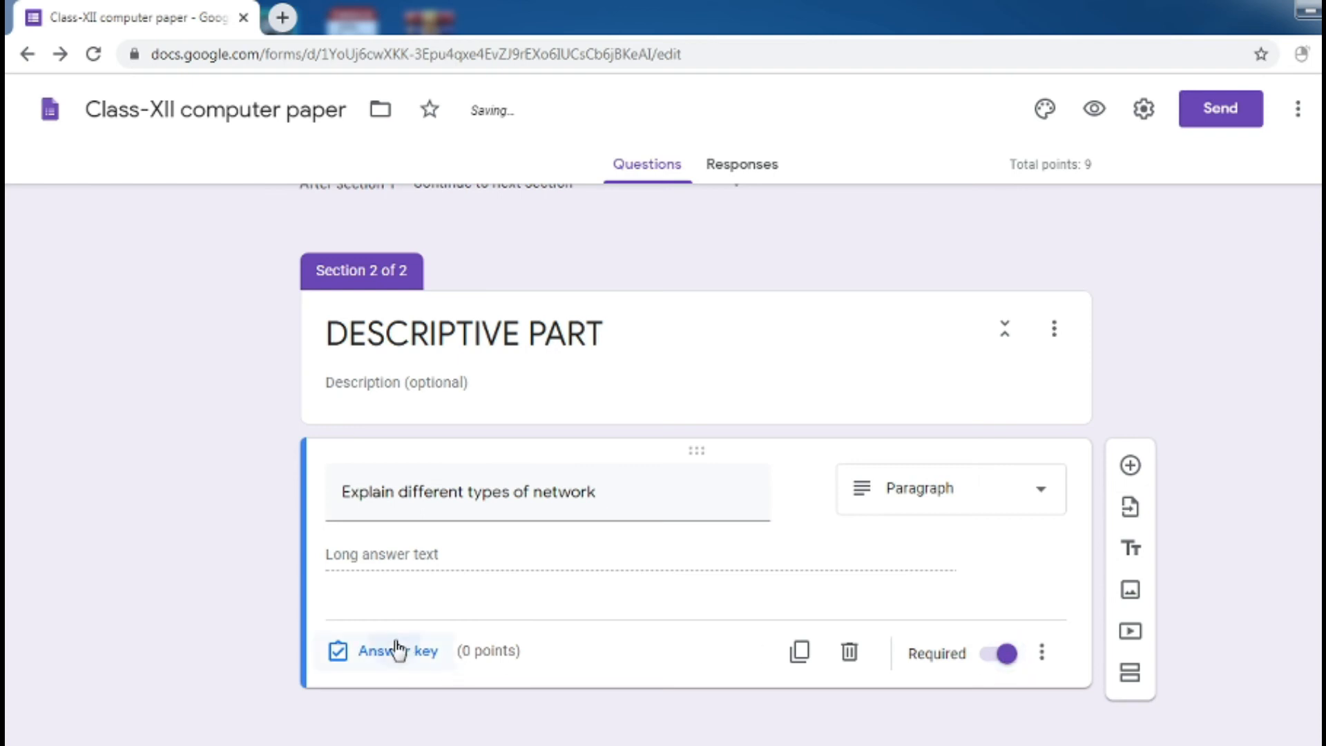
# Set the network question's answer key to 5 points
pyautogui.click(397, 651)
pyautogui.click(1009, 531)
pyautogui.click(1008, 531)
pyautogui.click(1009, 531)
pyautogui.click(1008, 532)
pyautogui.click(1008, 531)
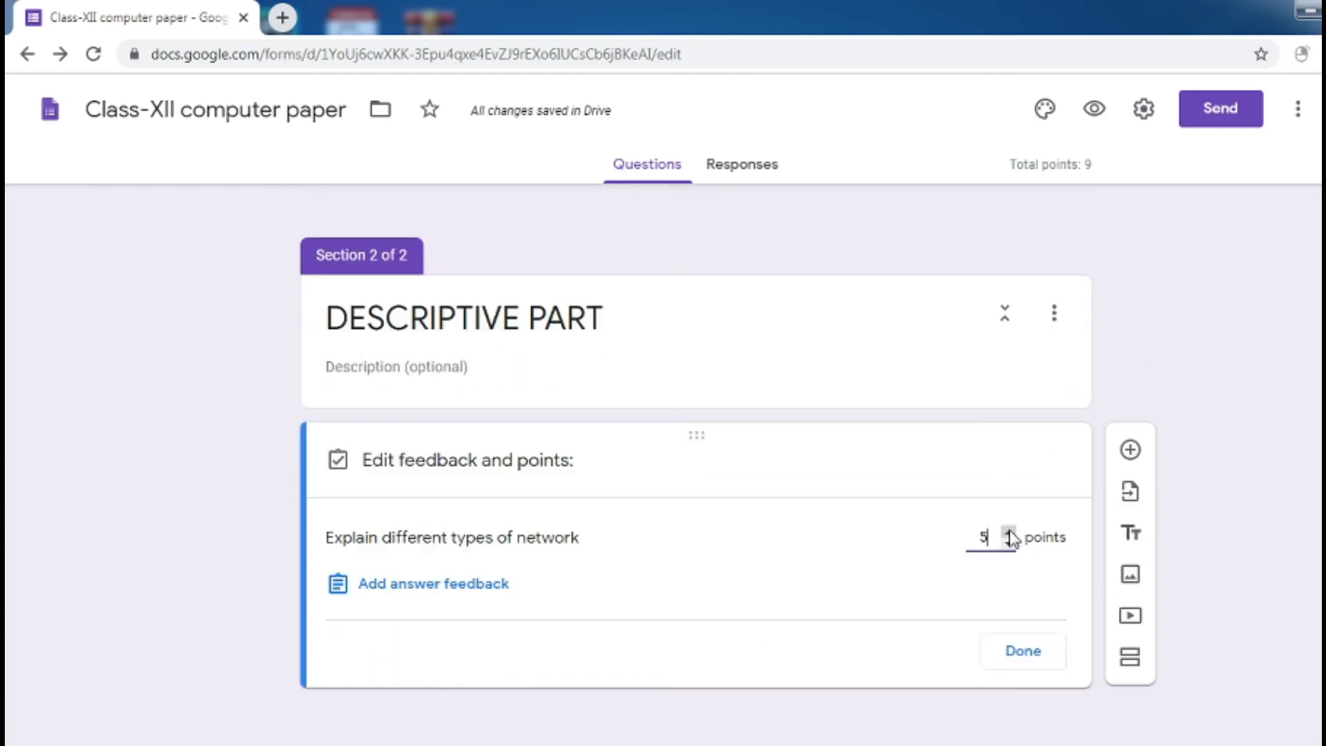
pyautogui.click(1025, 650)
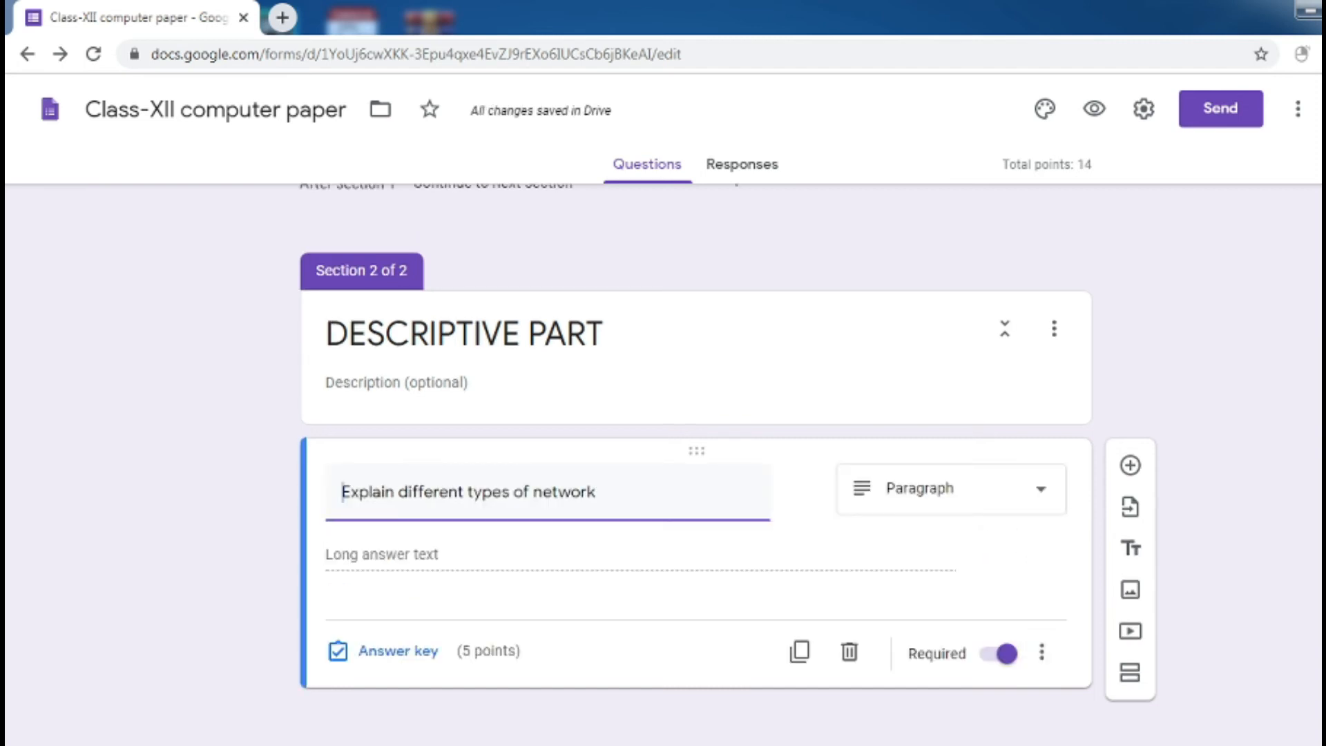
# Scroll through the form to review it, then preview it as students see it
pyautogui.scroll(2, 1027, 654)
pyautogui.scroll(15, 696, 464)
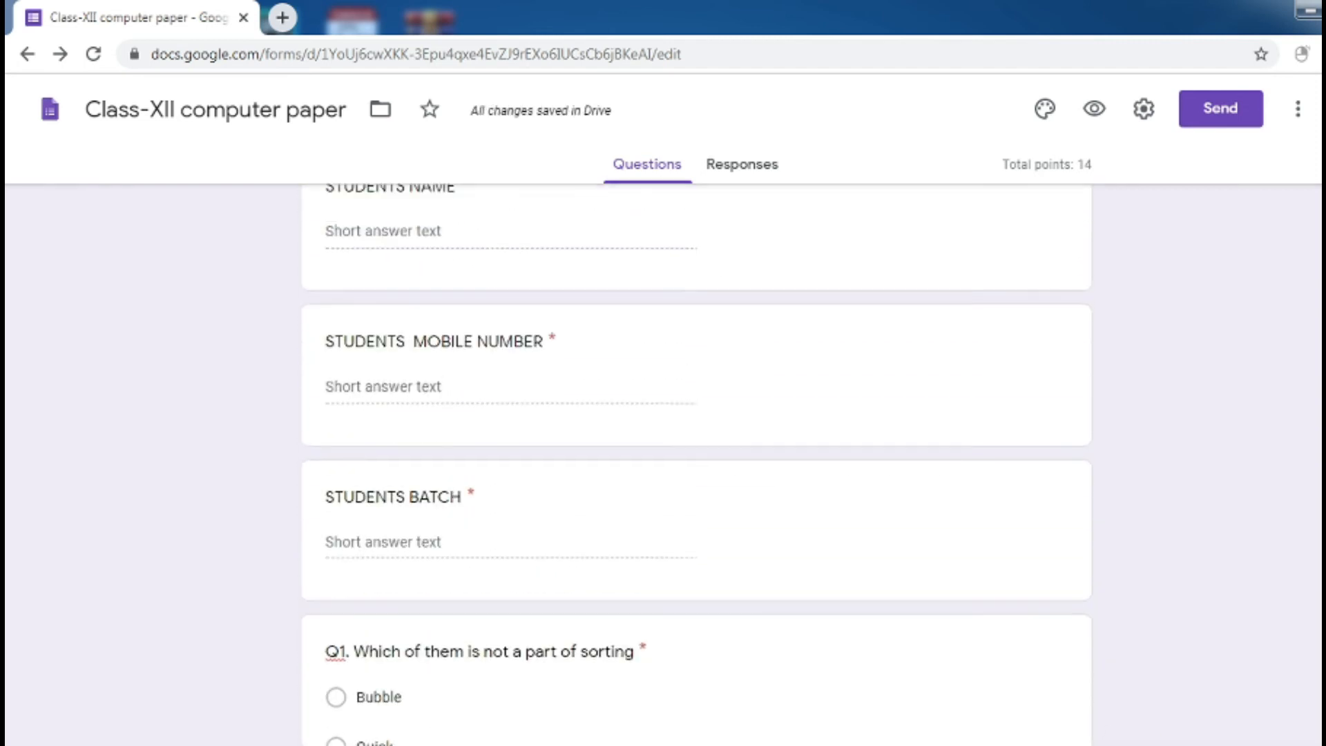
pyautogui.scroll(-5, 696, 464)
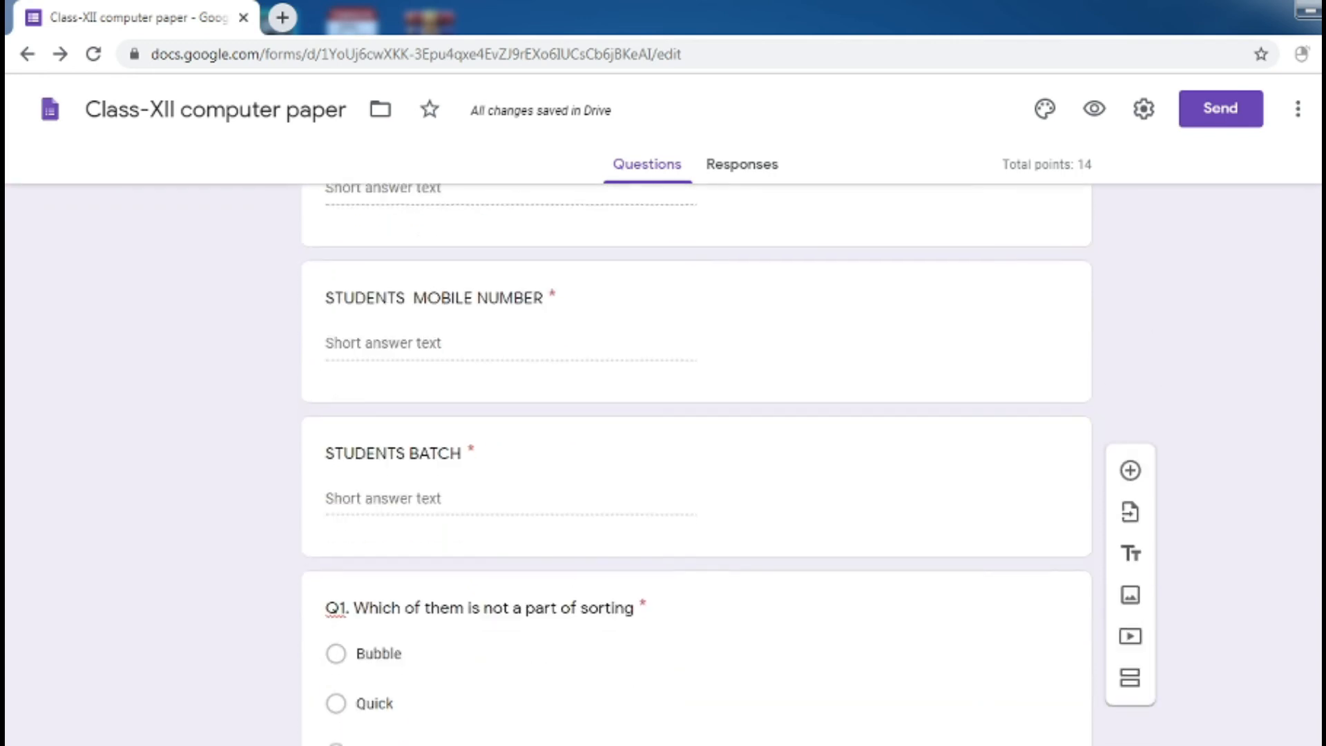
pyautogui.scroll(-4, 696, 464)
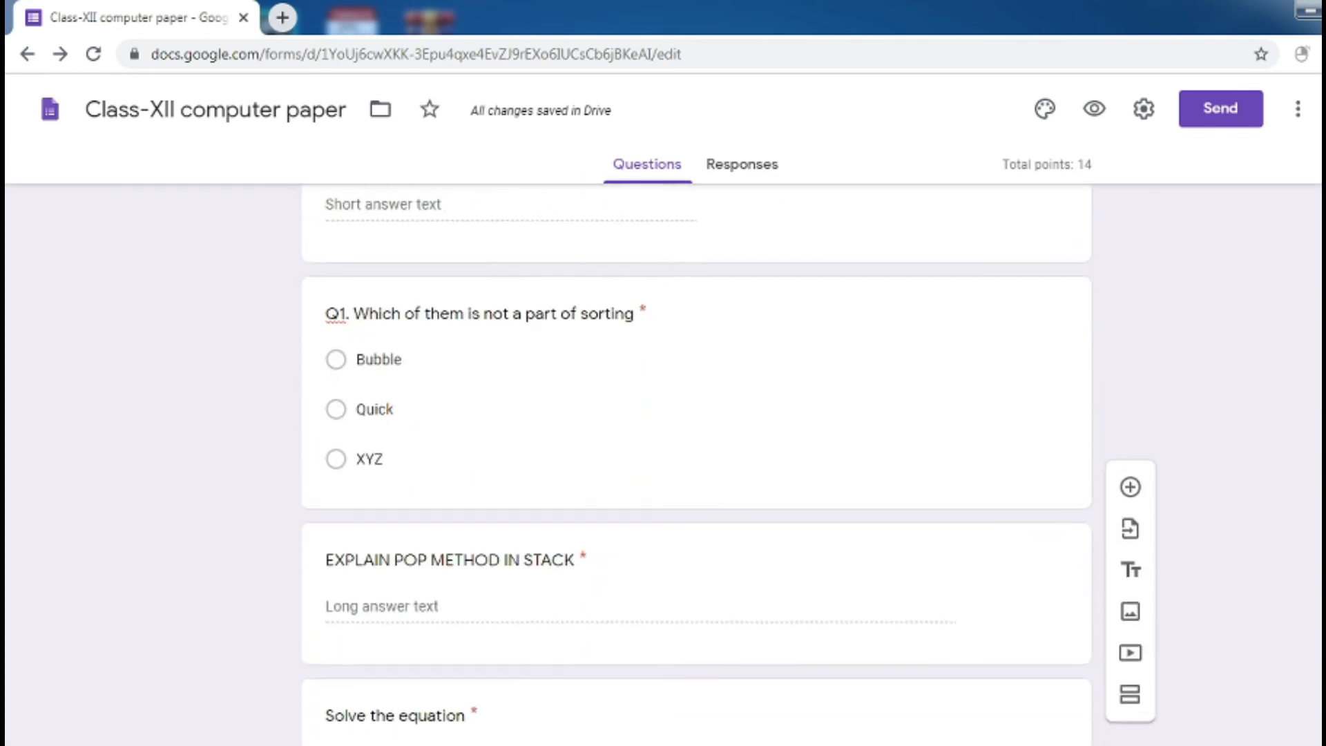
pyautogui.scroll(-5, 696, 464)
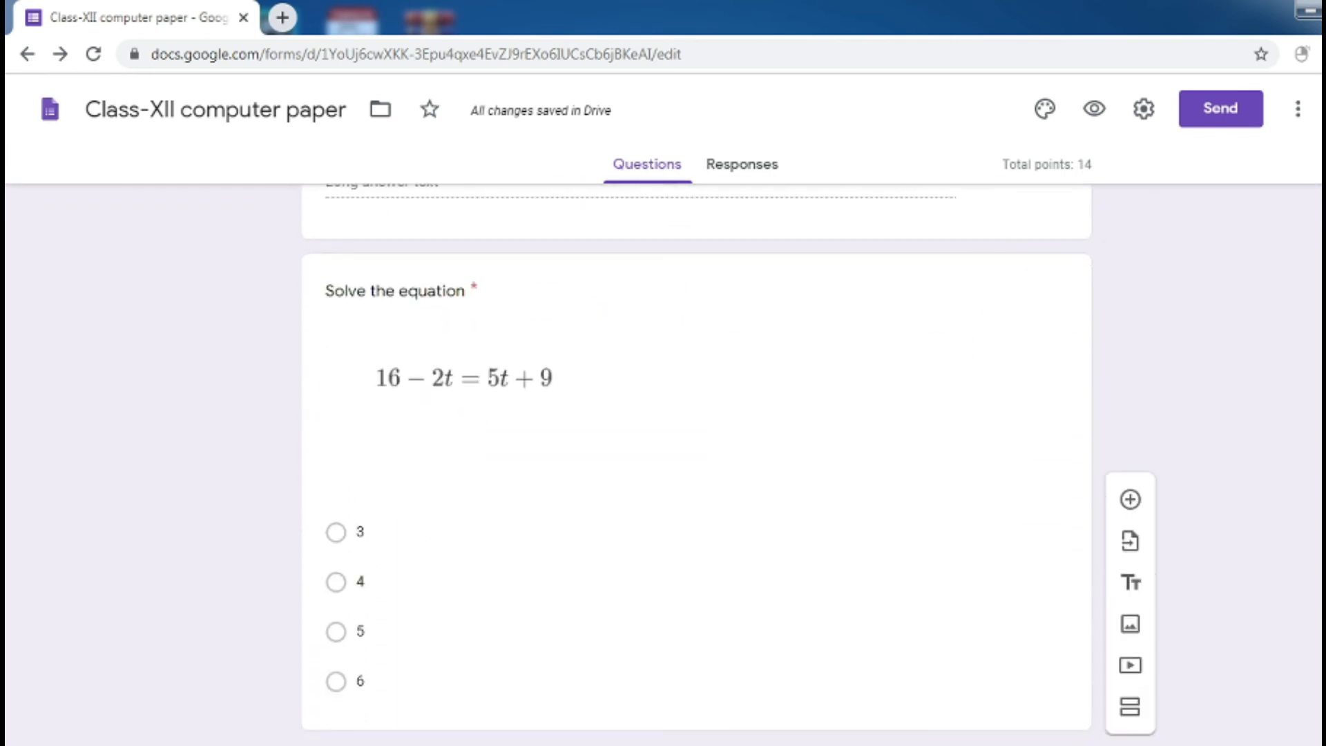
pyautogui.scroll(-6, 696, 465)
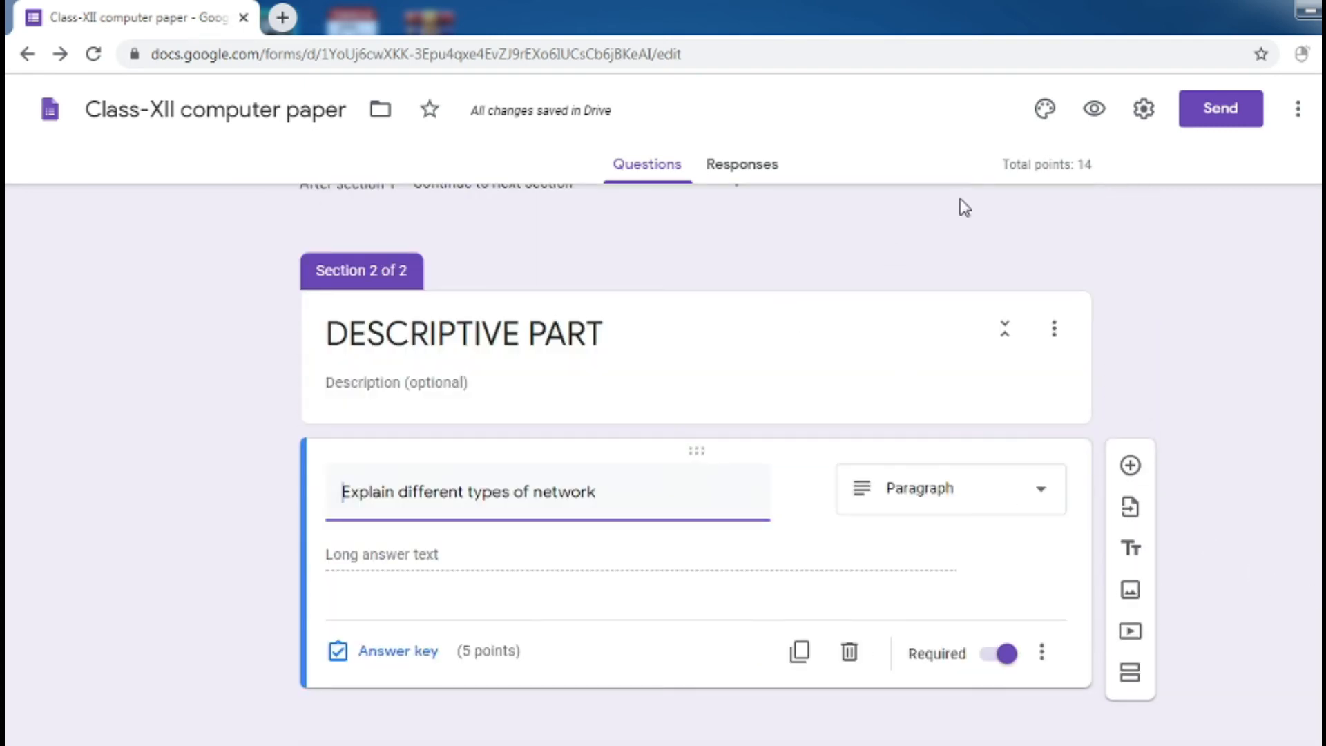
pyautogui.click(1095, 110)
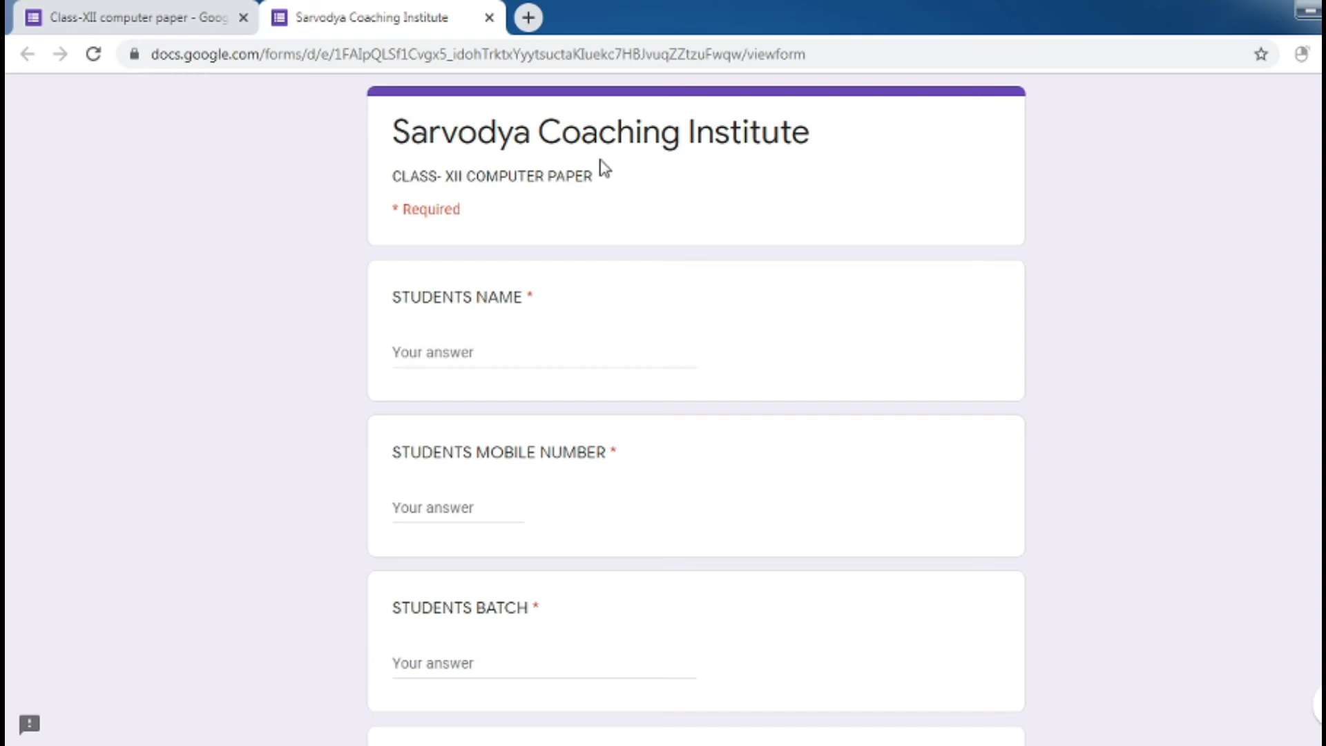
# Enter the student's name, a numeric mobile number and batch VI
pyautogui.click(458, 358)
pyautogui.write('vicky')
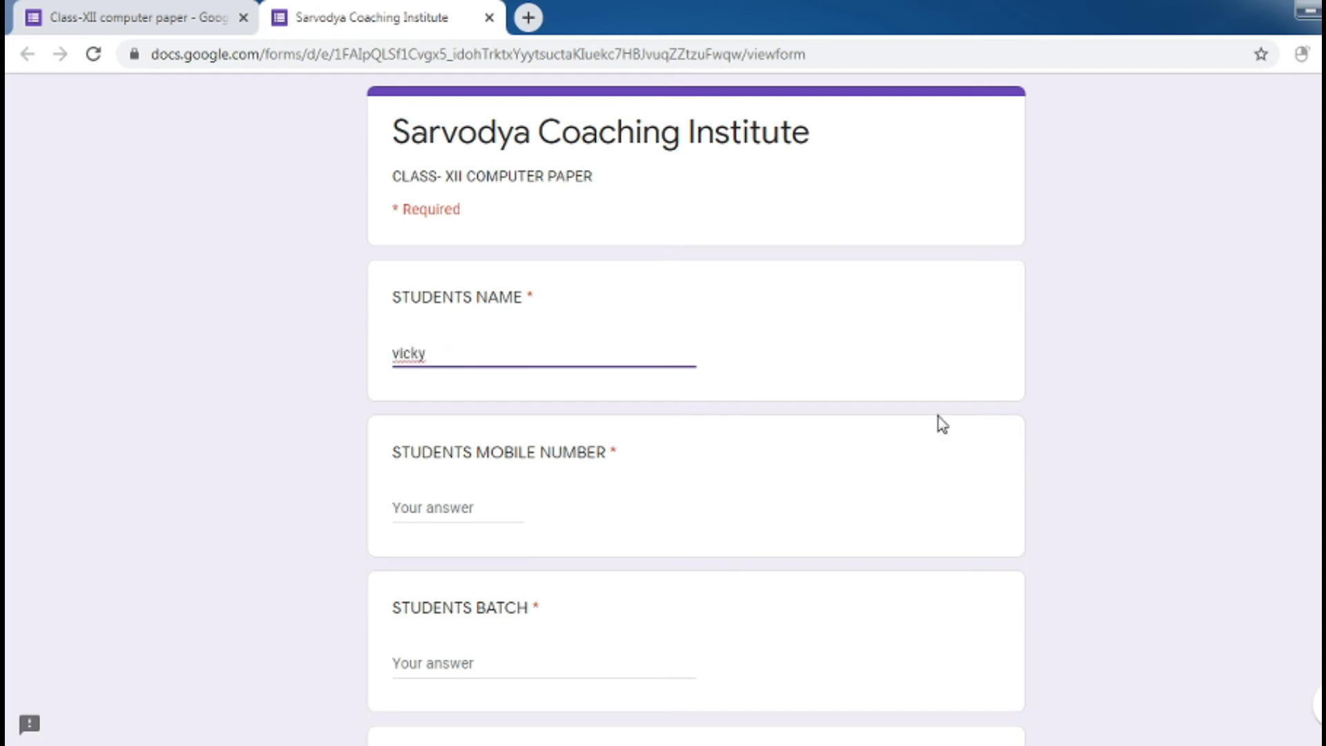
pyautogui.click(513, 504)
pyautogui.click(477, 509)
pyautogui.write('sdfasdf')
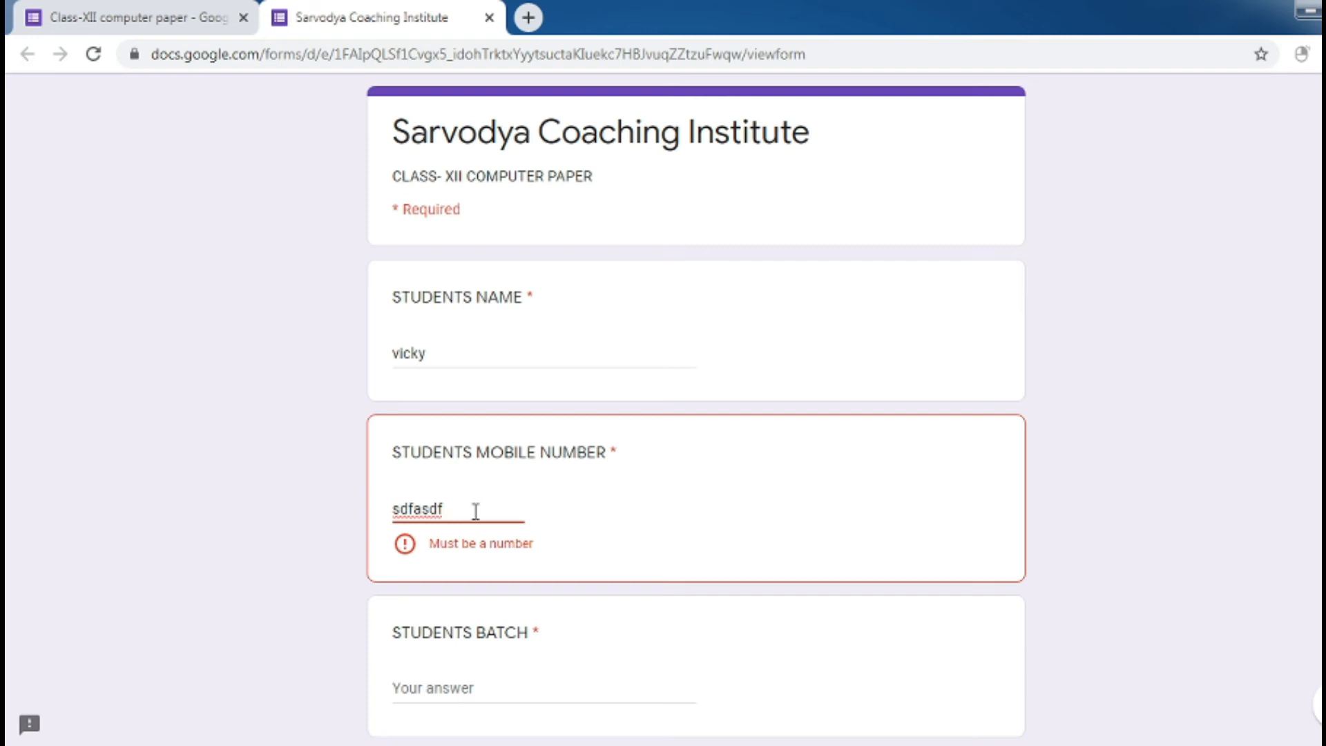
pyautogui.moveTo(447, 511); pyautogui.dragTo(384, 518)
pyautogui.press('BackSpace')
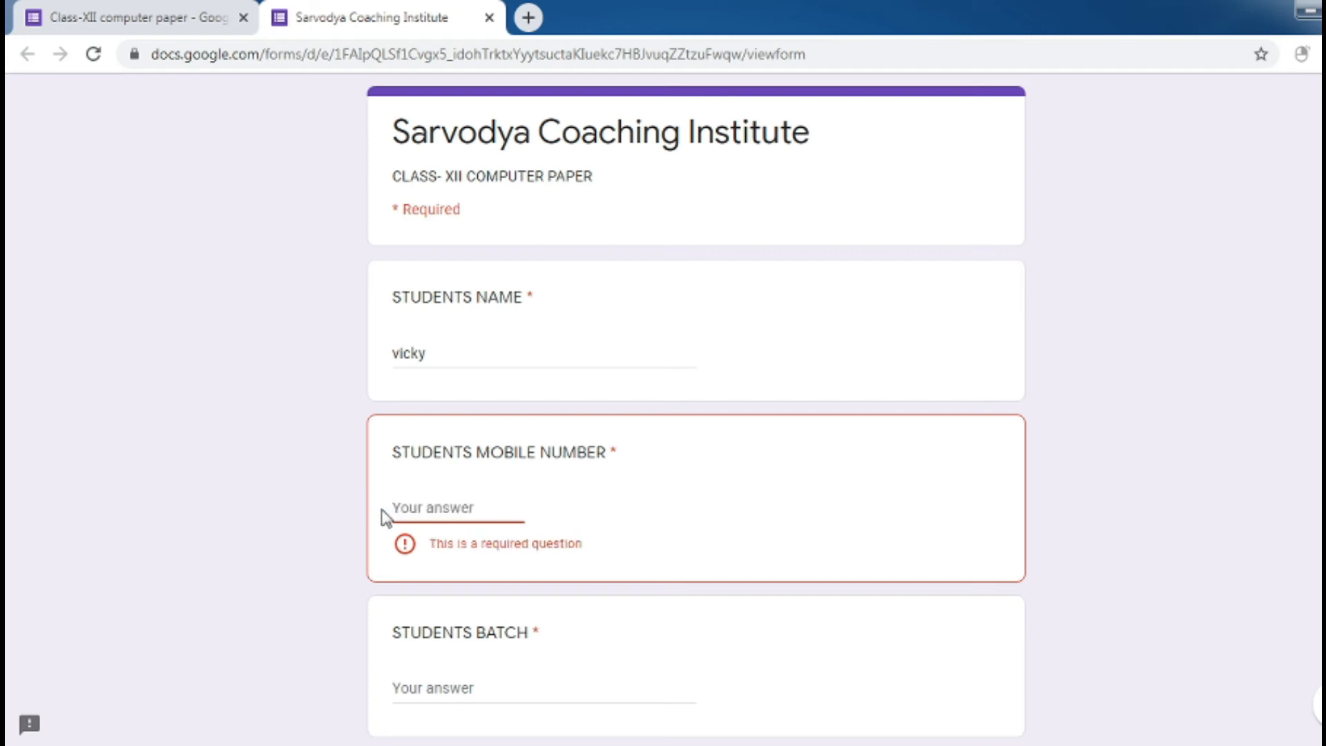
pyautogui.write('695152552')
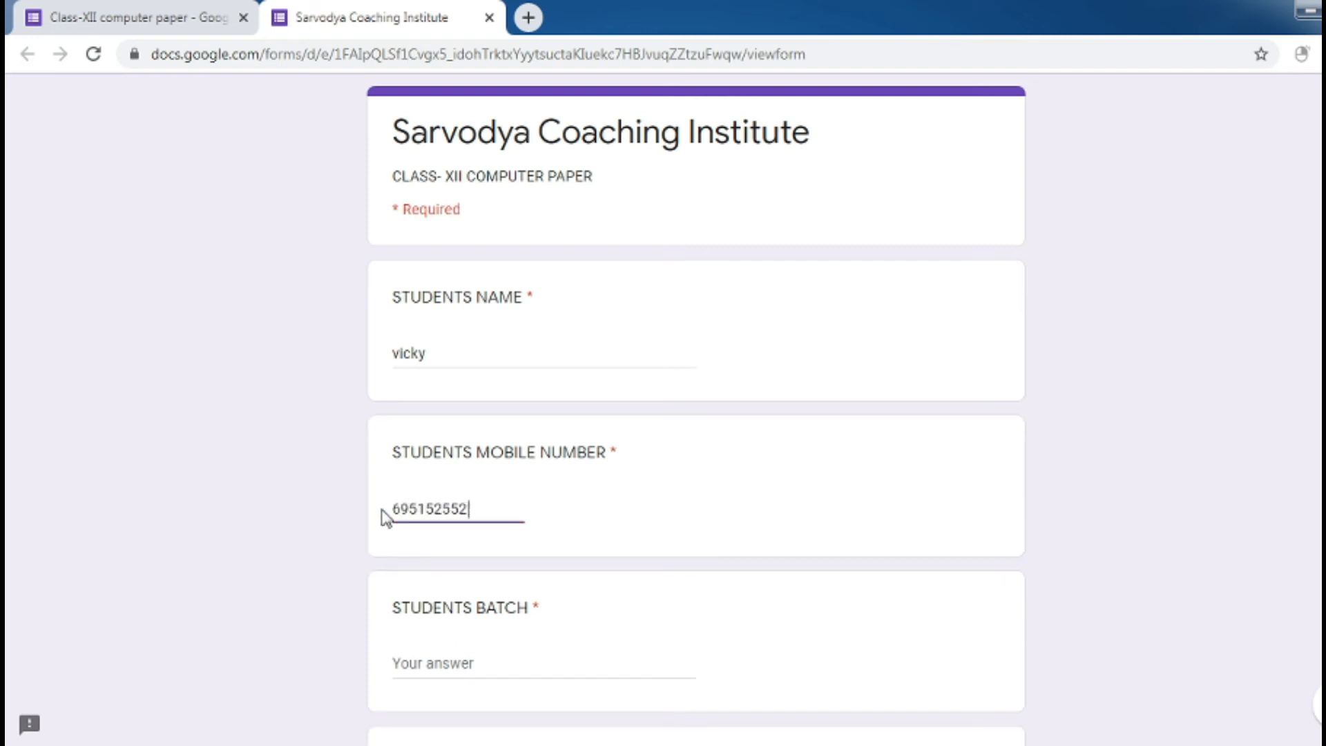
pyautogui.scroll(-3, 696, 414)
pyautogui.click(455, 408)
pyautogui.write('VI')
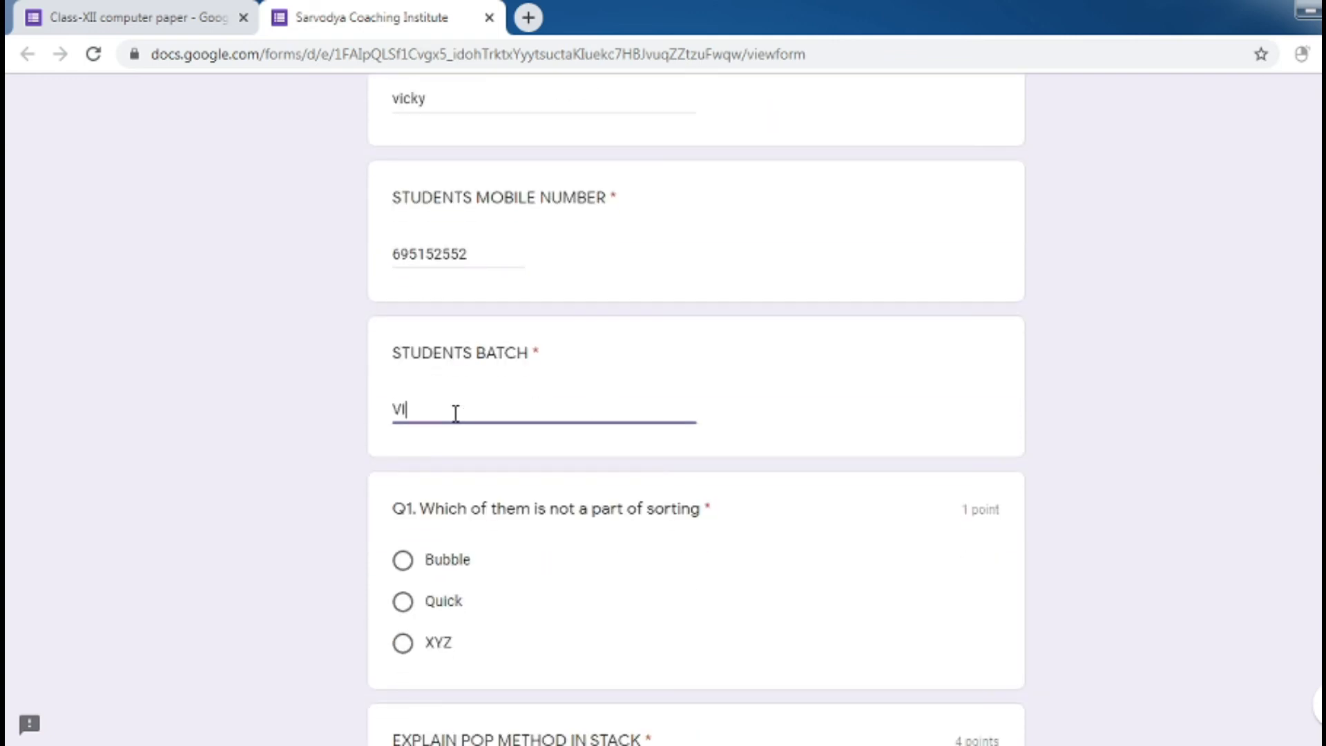
# Answer XYZ for Q1, 'POP DELETES THE ITEM' for the POP question, and 5 for the equation
pyautogui.click(403, 605)
pyautogui.click(403, 643)
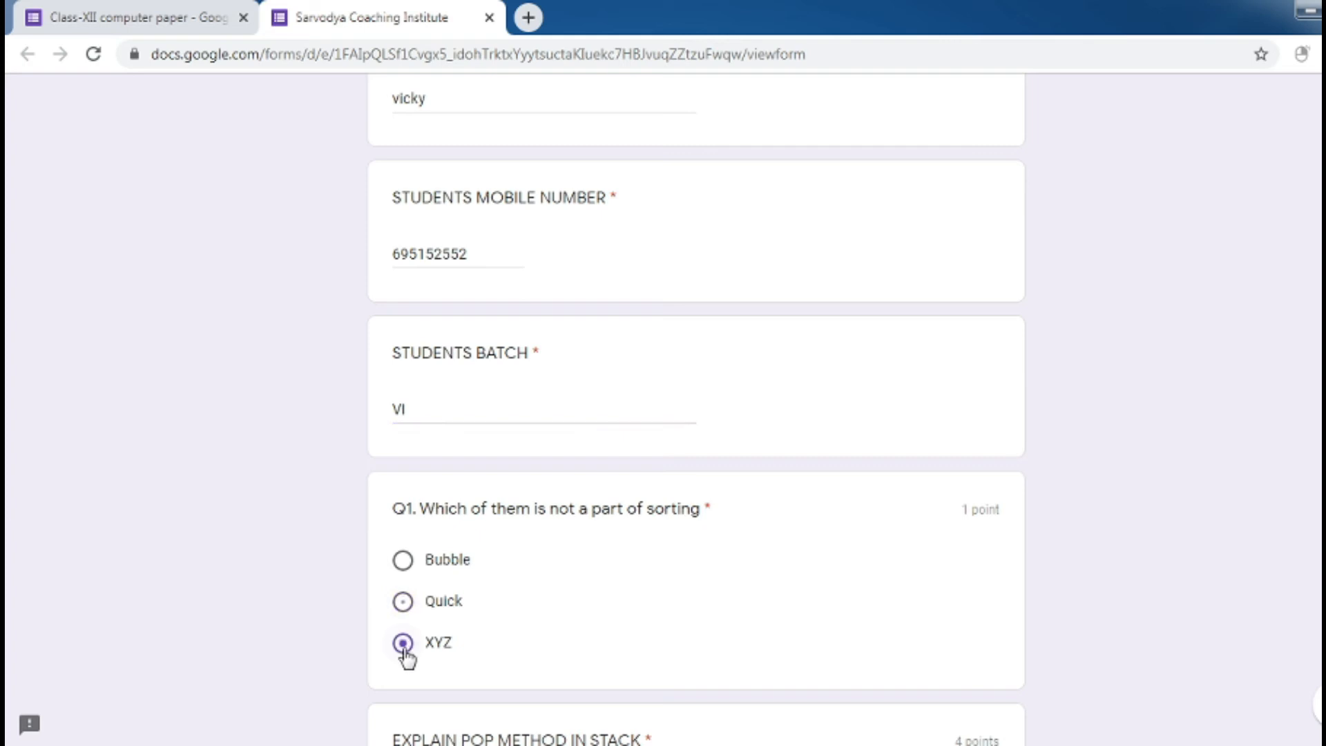
pyautogui.scroll(-4, 696, 415)
pyautogui.click(496, 476)
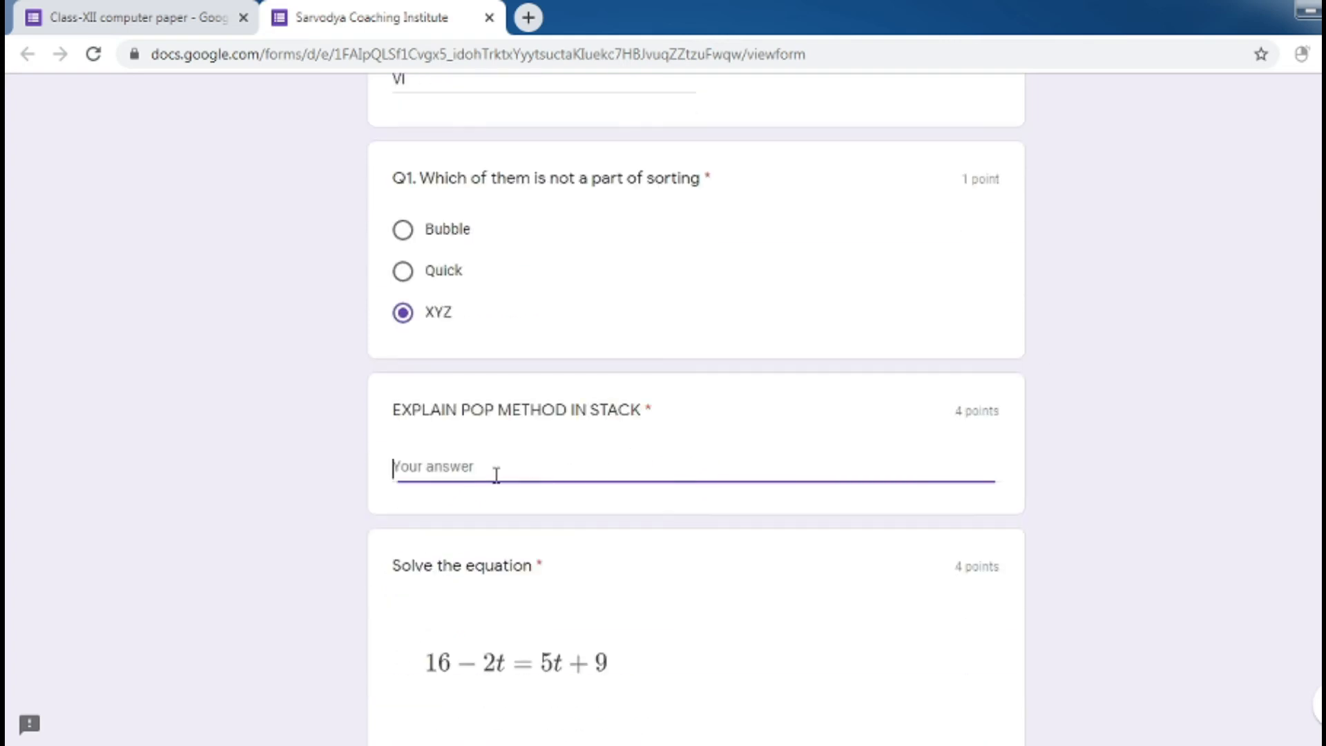
pyautogui.write('POP ')
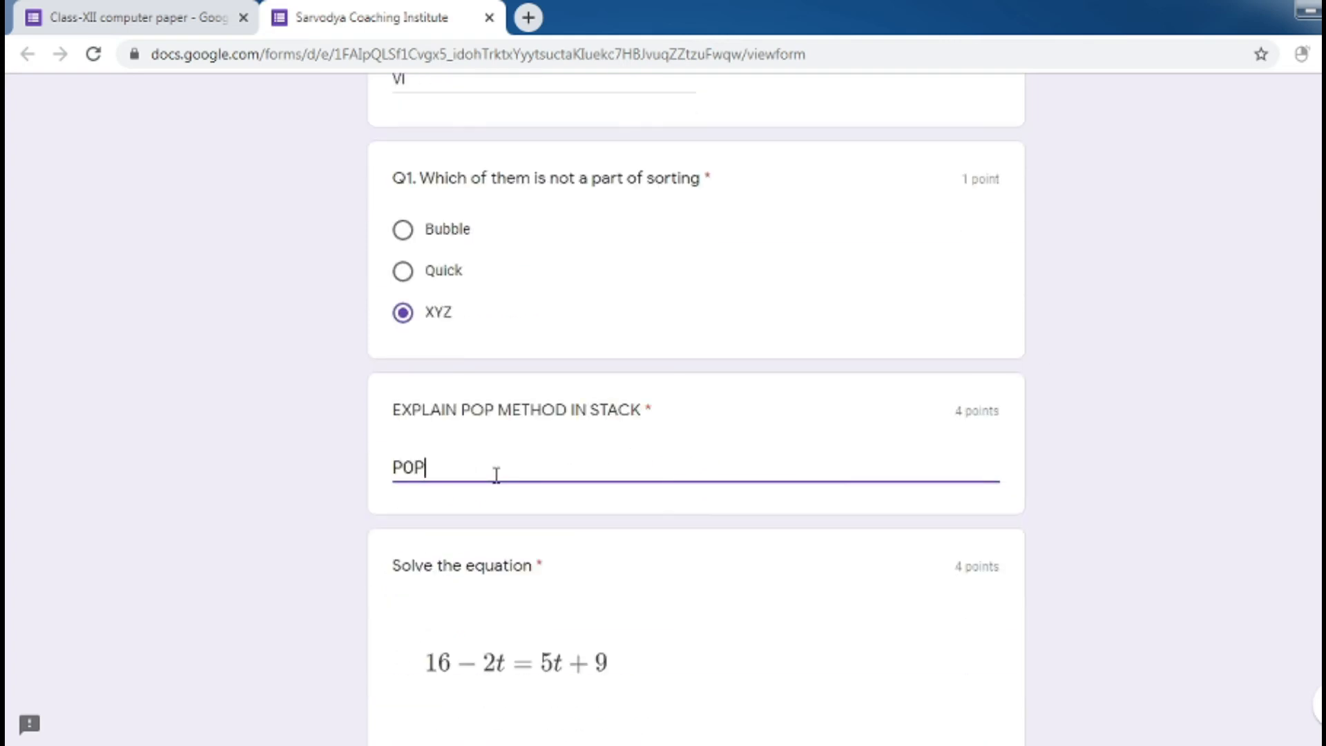
pyautogui.write('DELETES THE ITEM')
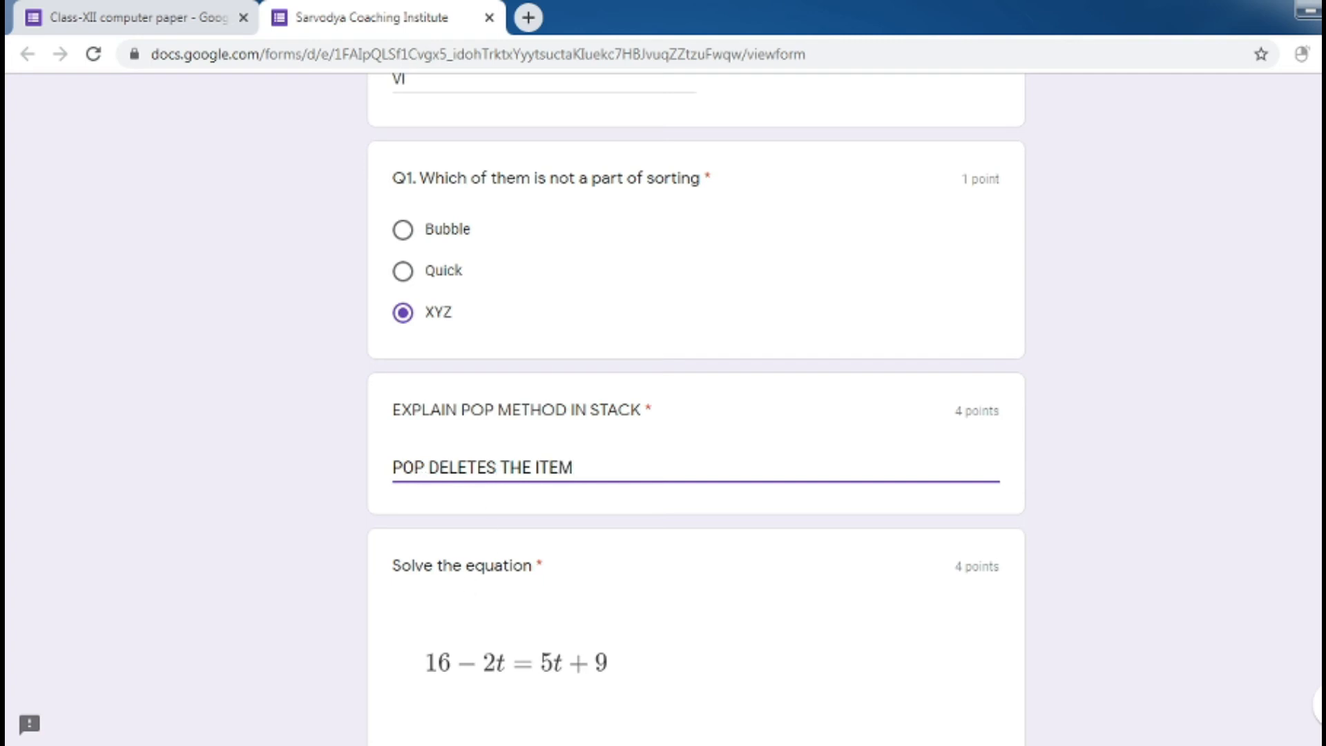
pyautogui.scroll(-5, 467, 584)
pyautogui.click(403, 532)
# Fill the descriptive network question with filler text, submit, and view the 1/14 score
pyautogui.click(404, 649)
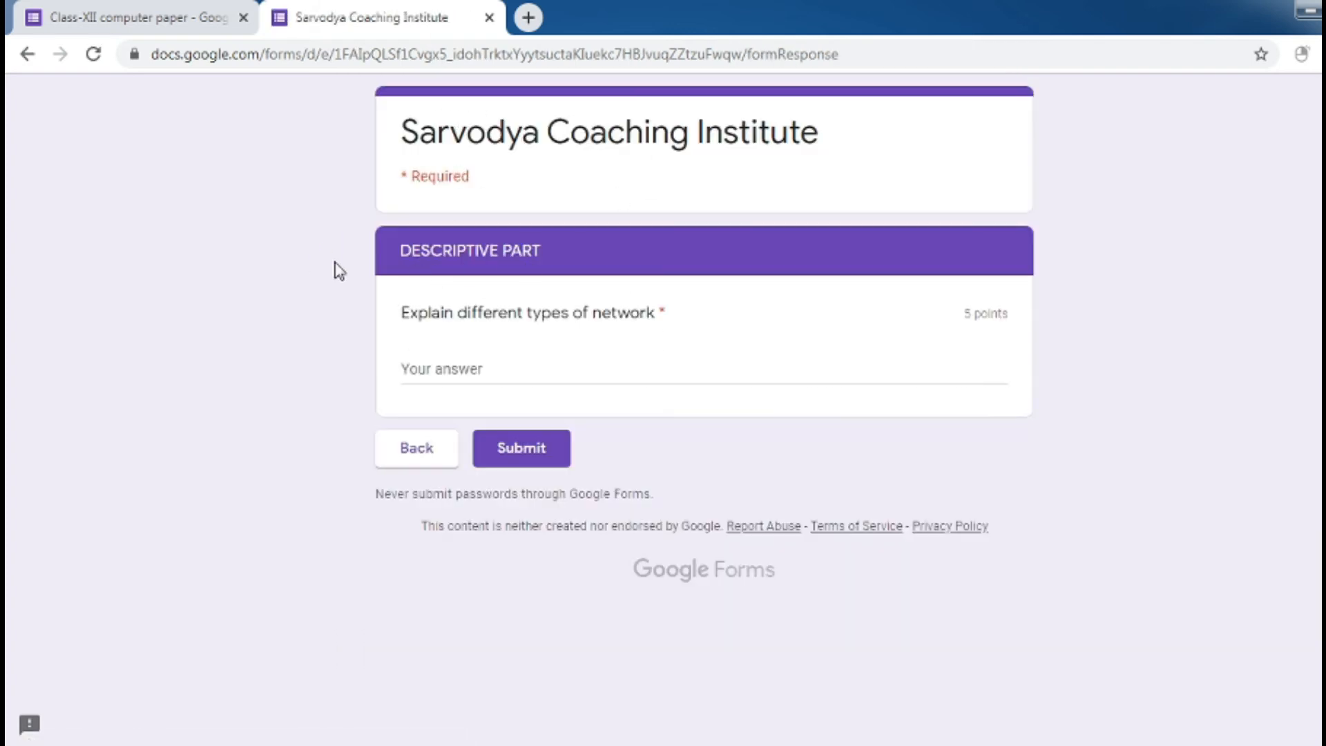
pyautogui.click(468, 380)
pyautogui.write('alsdjflaksdflasdlkf')
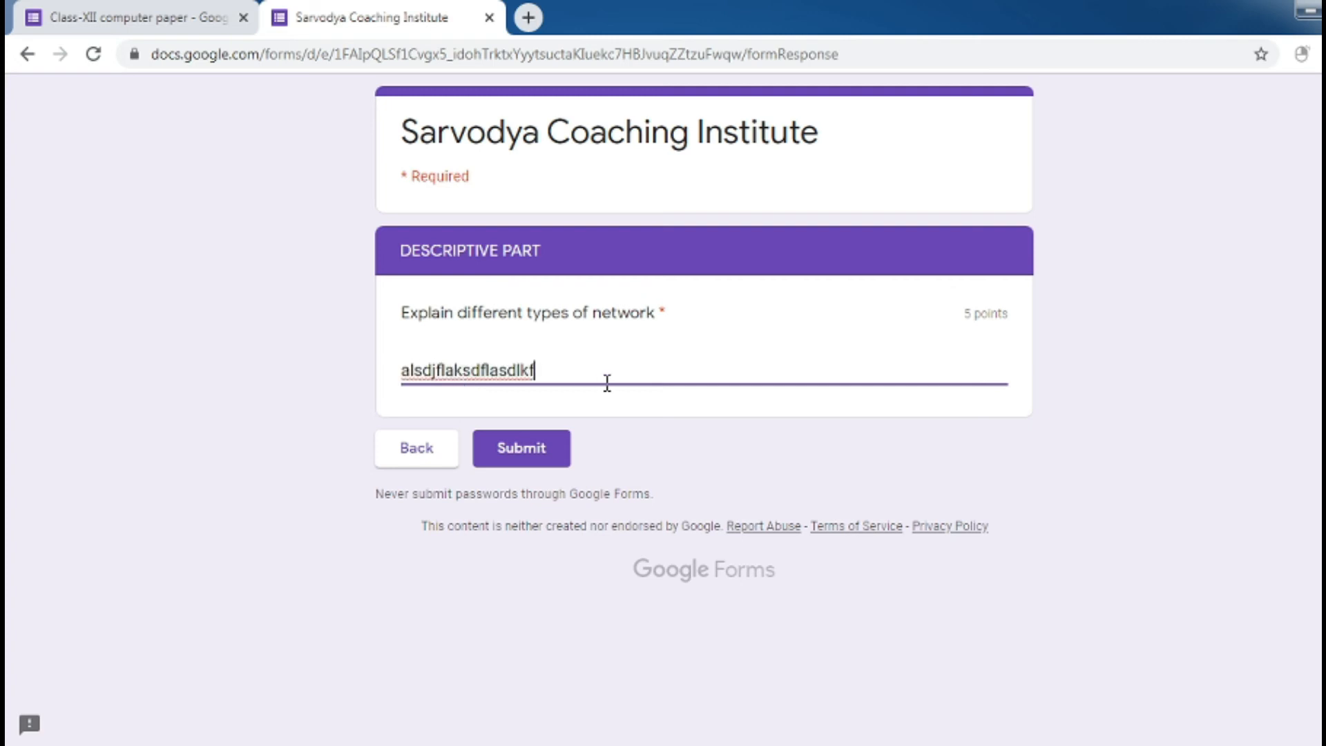
pyautogui.click(521, 449)
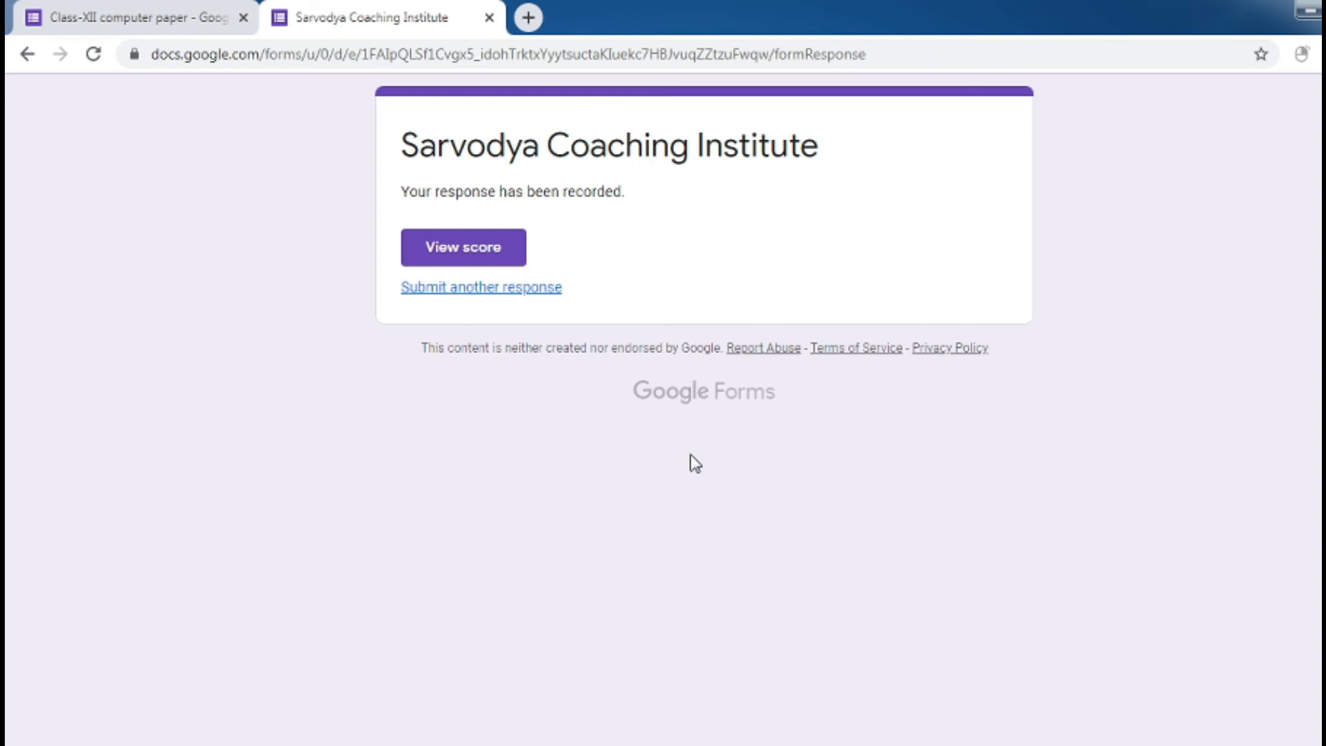
pyautogui.click(494, 263)
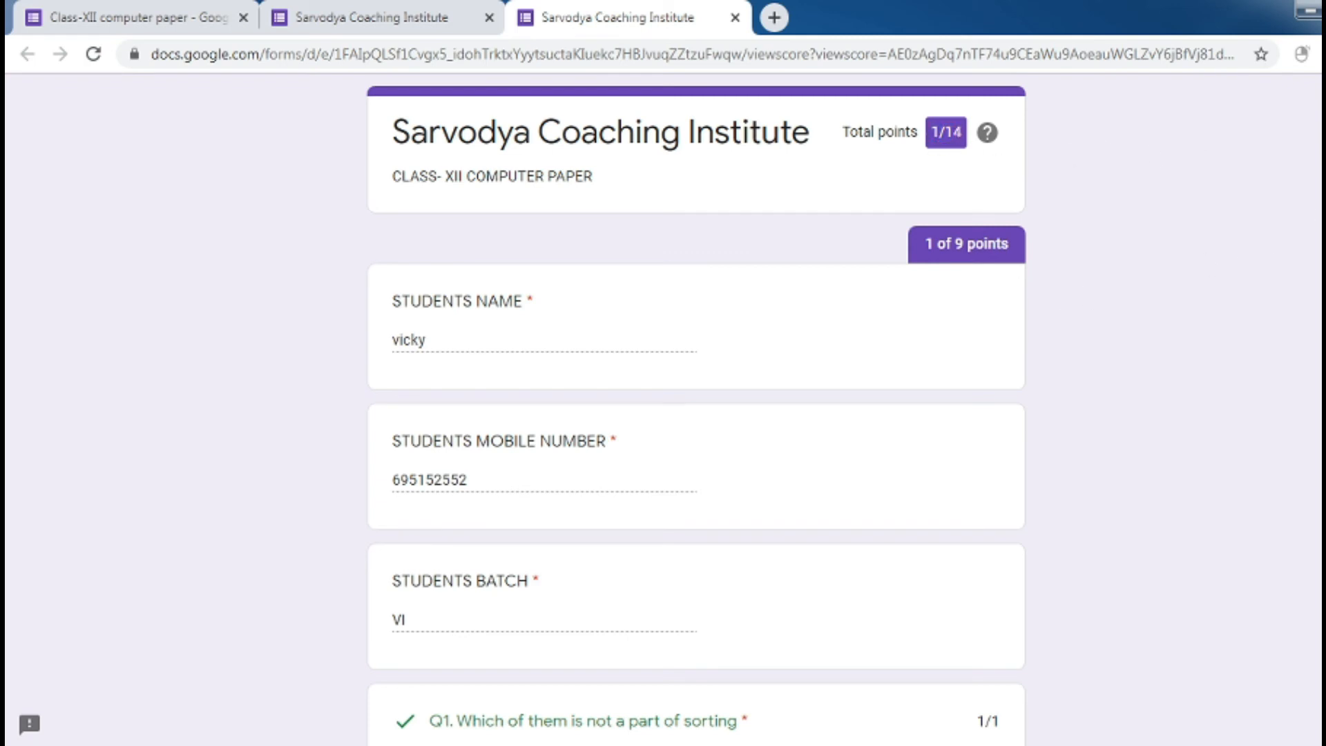
# Review the graded answers and feedback, including the equation's correct answer 4, then return to the confirmation tab
pyautogui.scroll(-6, 696, 401)
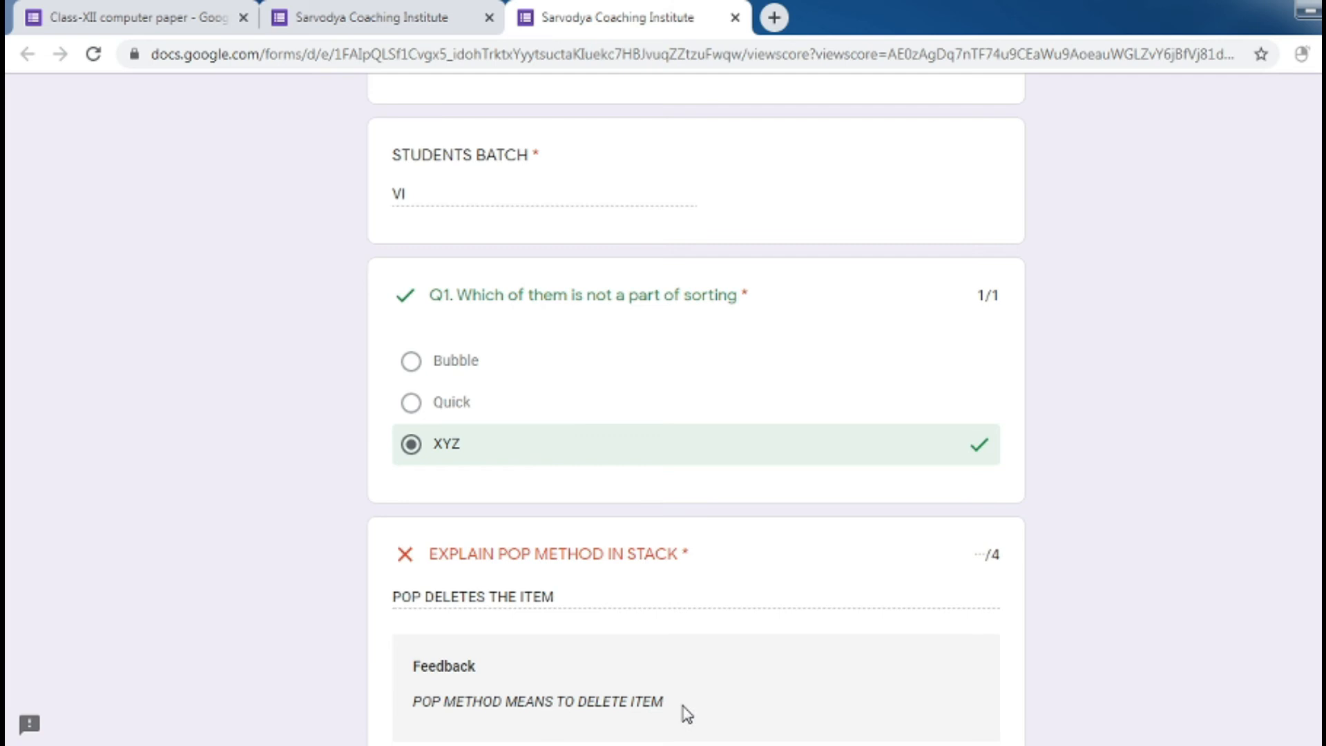
pyautogui.moveTo(683, 706); pyautogui.dragTo(492, 703)
pyautogui.click(801, 670)
pyautogui.scroll(-4, 1095, 459)
pyautogui.scroll(-2, 1095, 459)
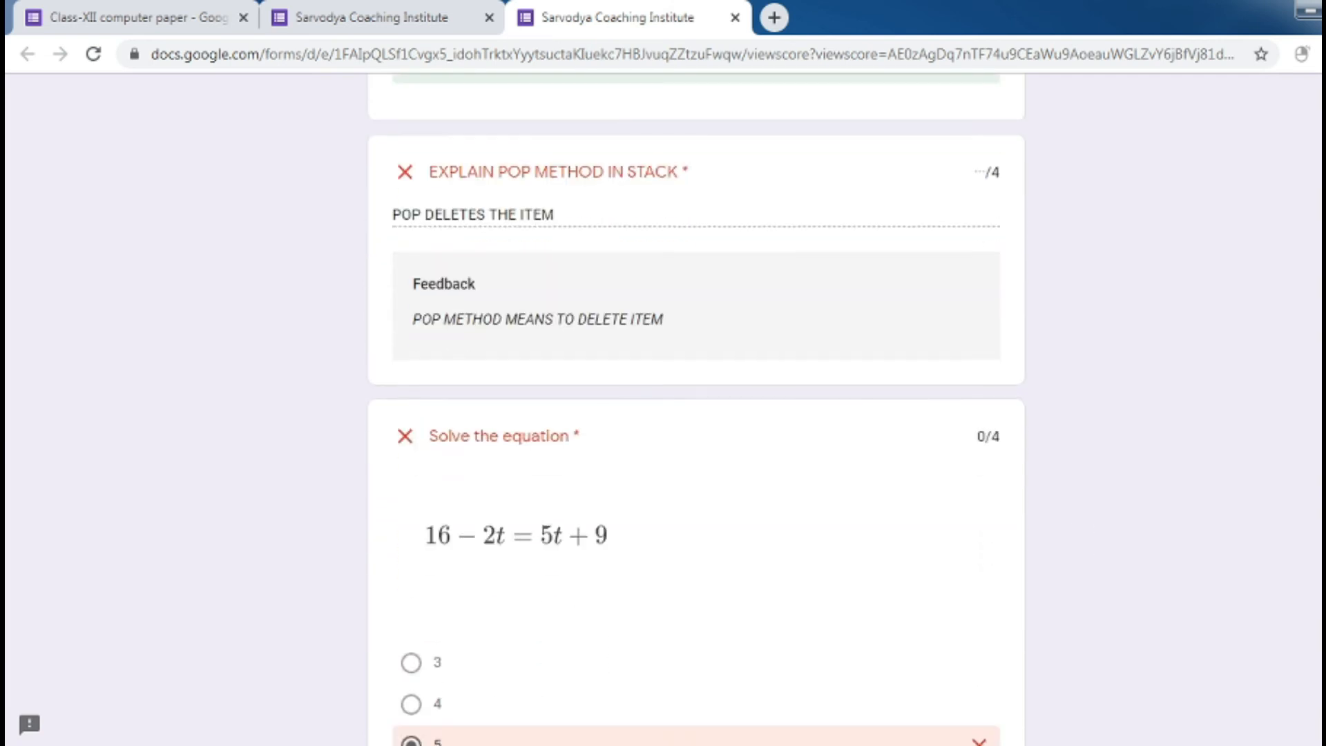
pyautogui.scroll(-3, 1095, 459)
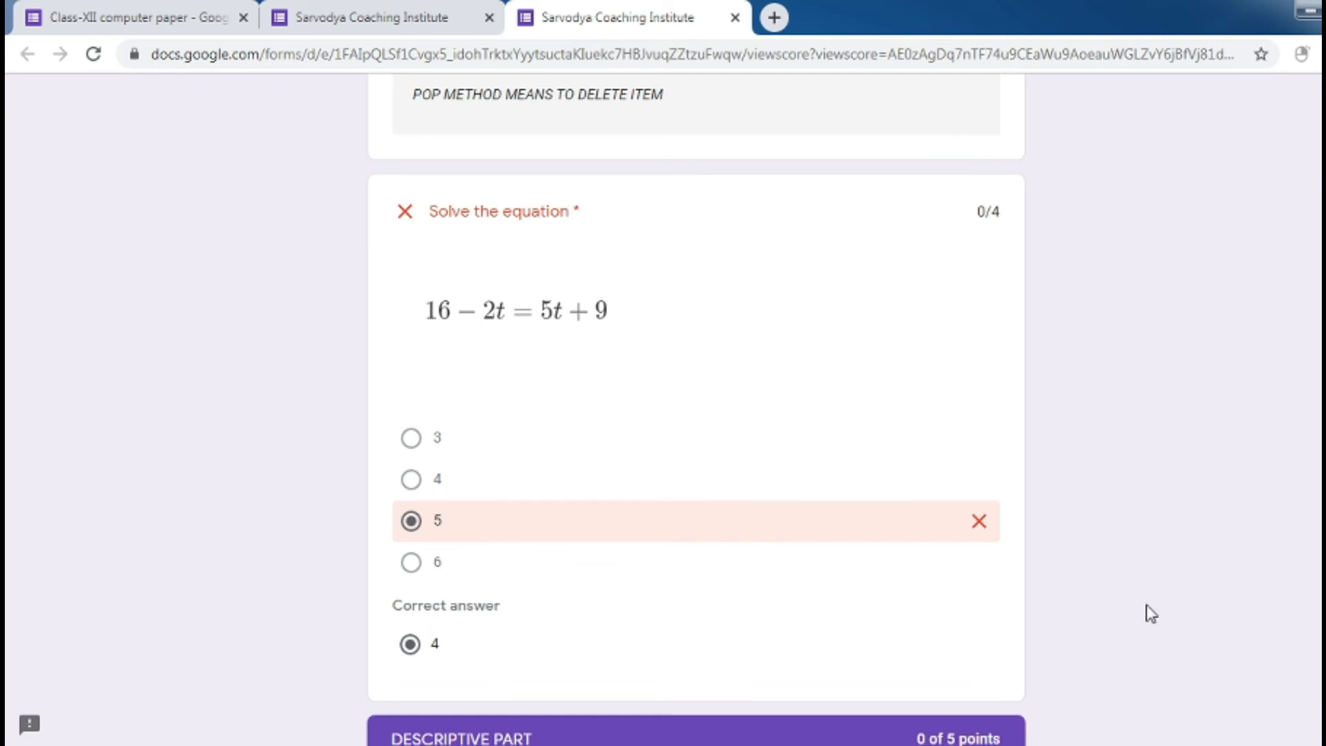
pyautogui.scroll(-3, 1150, 614)
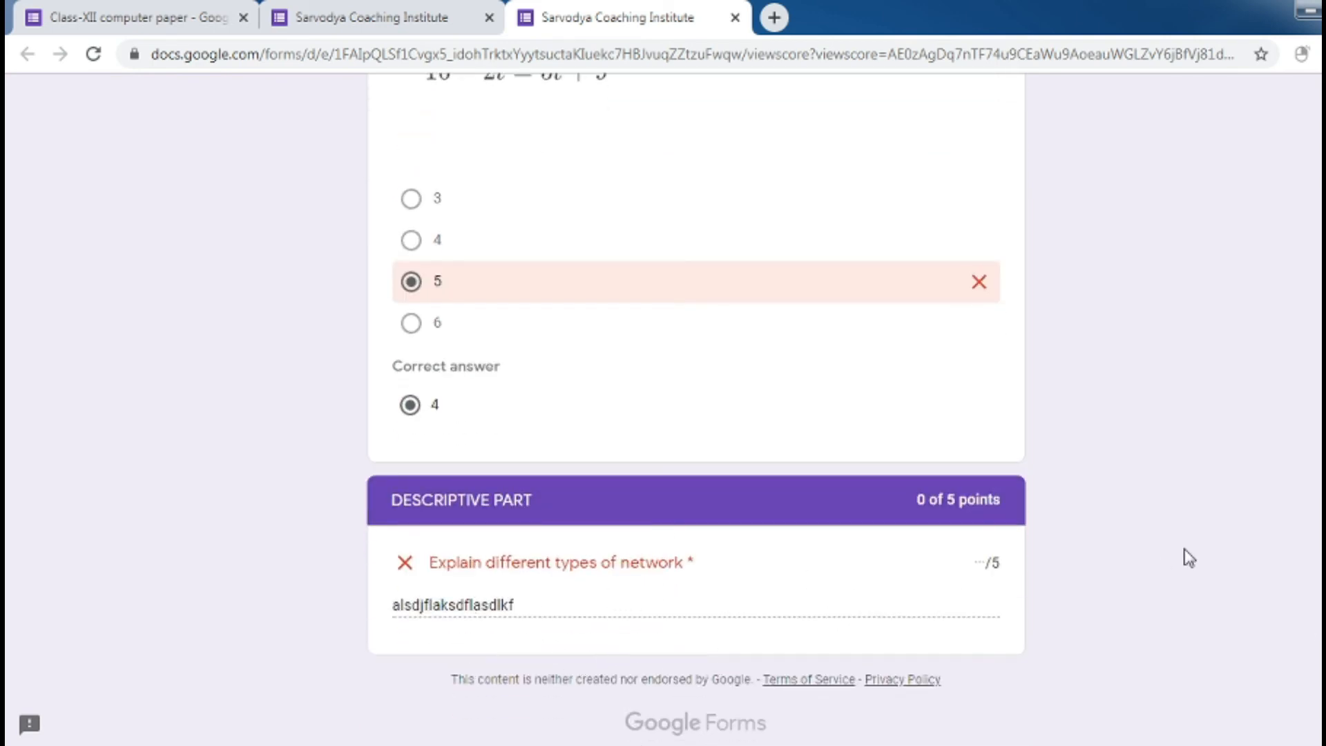
pyautogui.scroll(15, 697, 407)
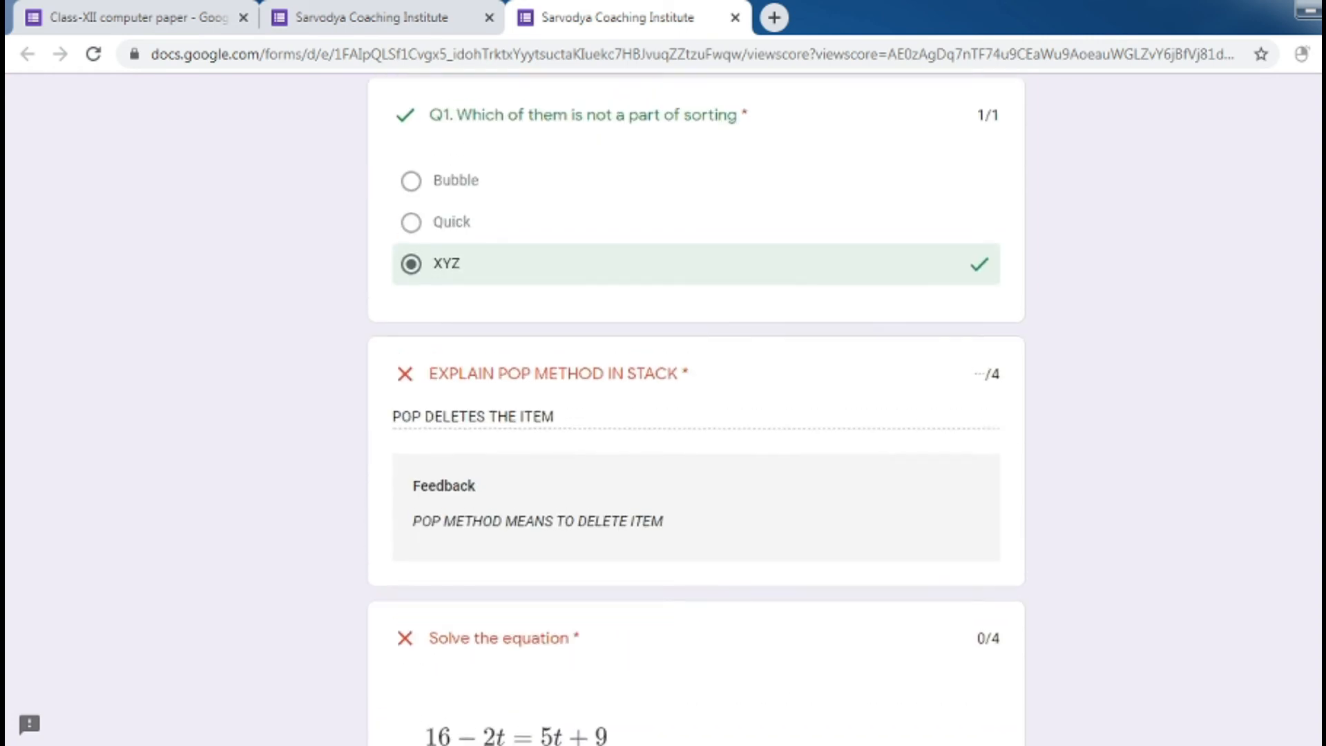
pyautogui.scroll(1, 696, 408)
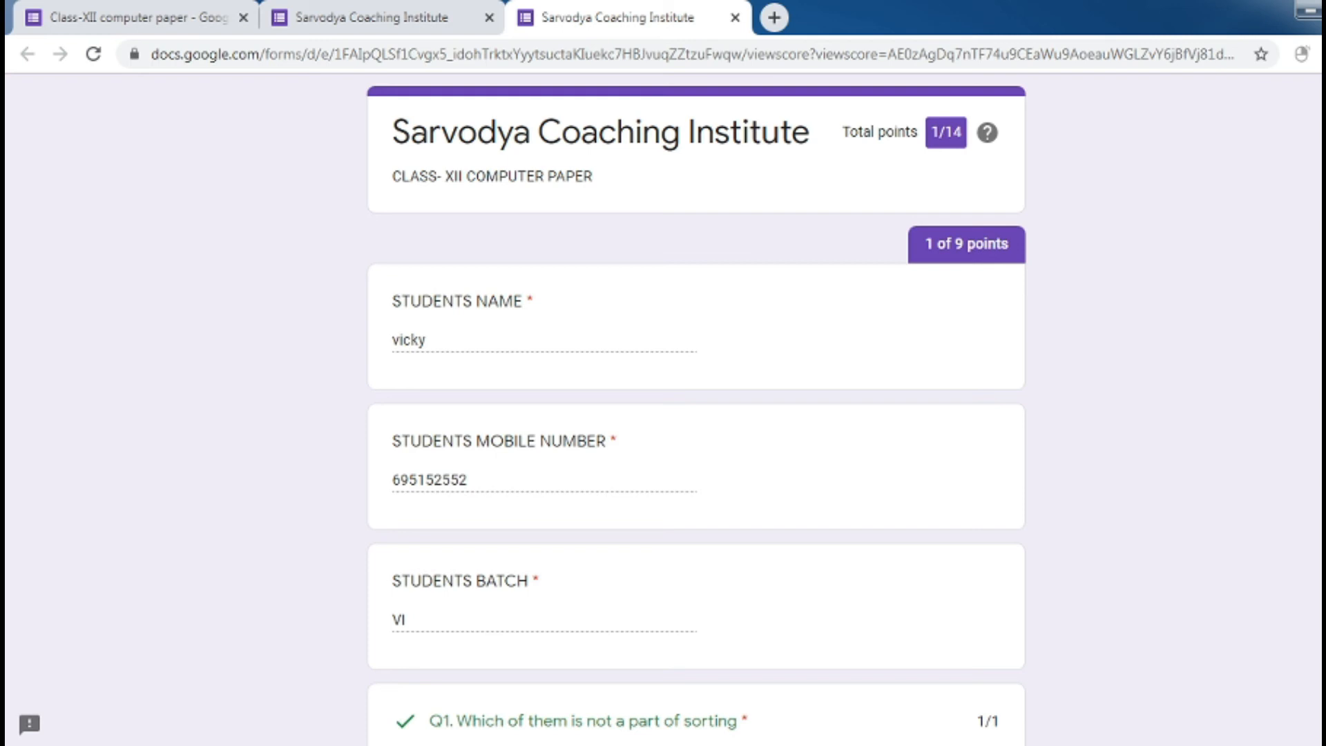
pyautogui.click(481, 13)
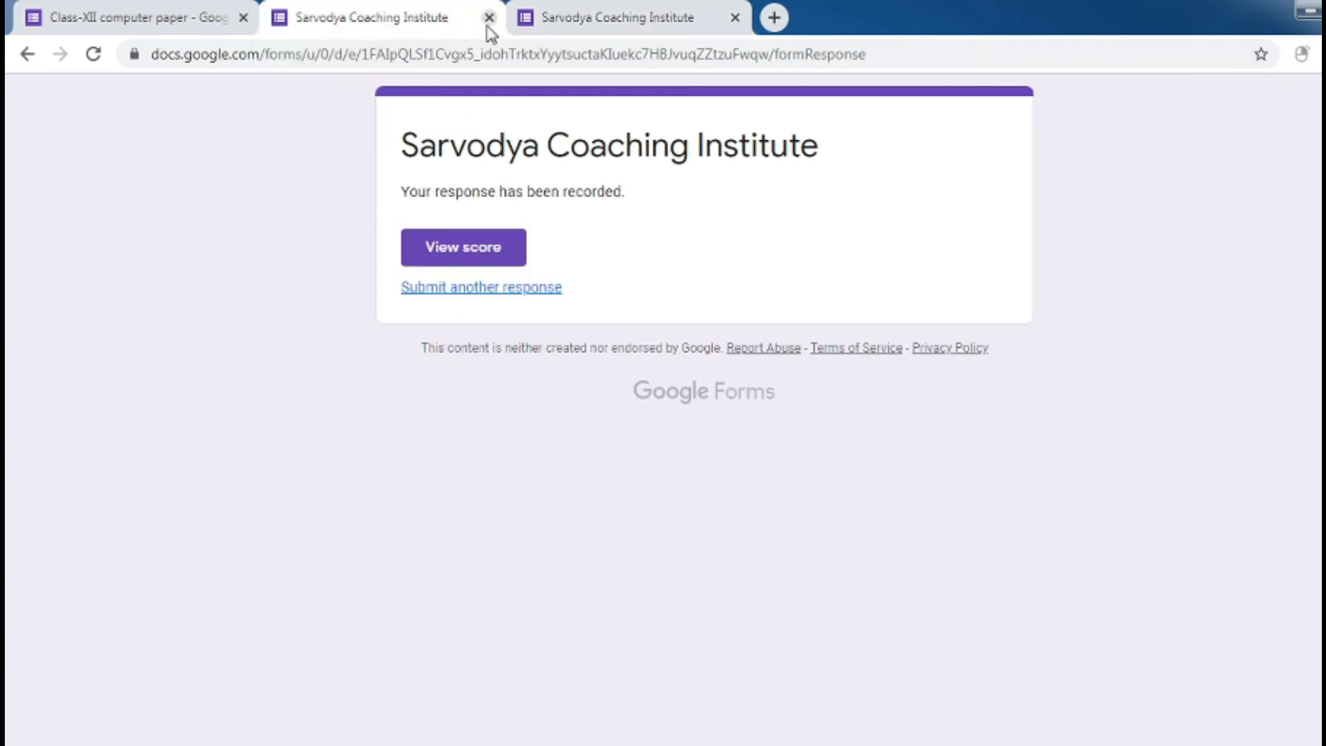
# Close the response and score tabs and show the quiz's Responses summary
pyautogui.click(489, 25)
pyautogui.click(488, 26)
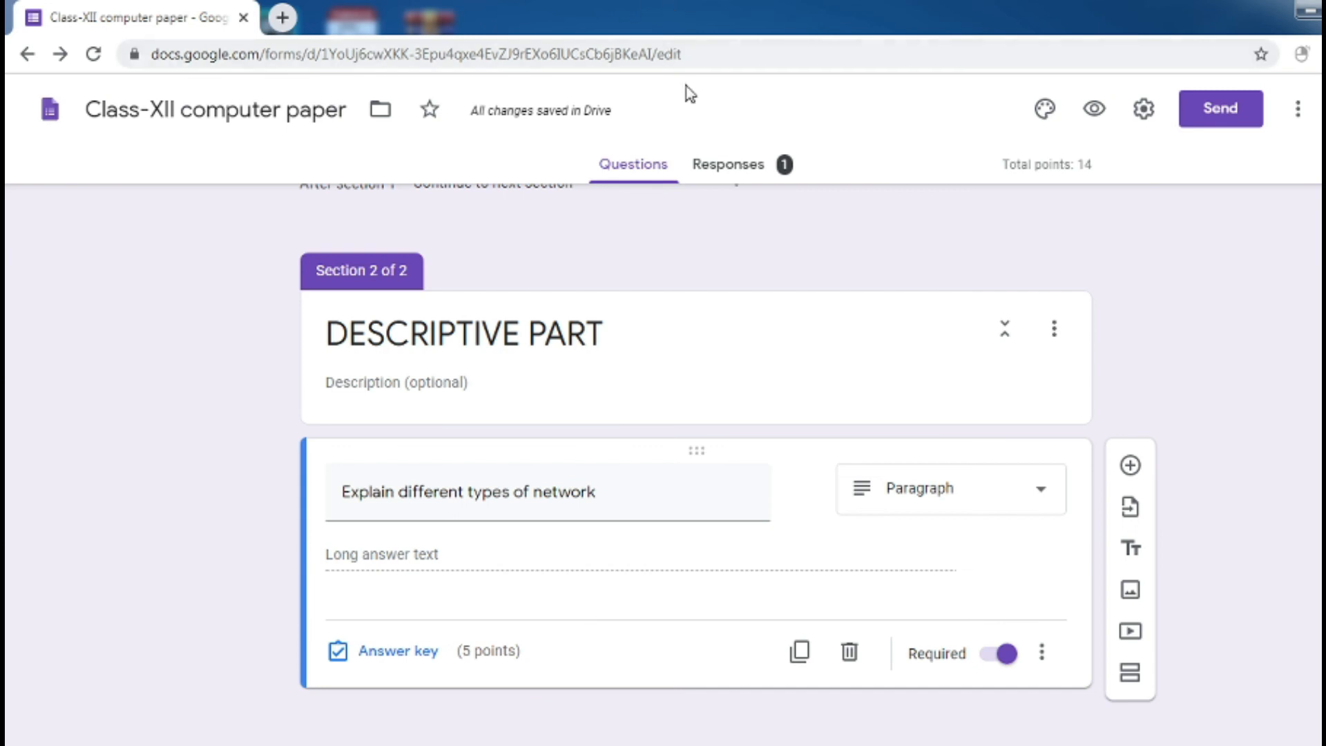
pyautogui.click(738, 178)
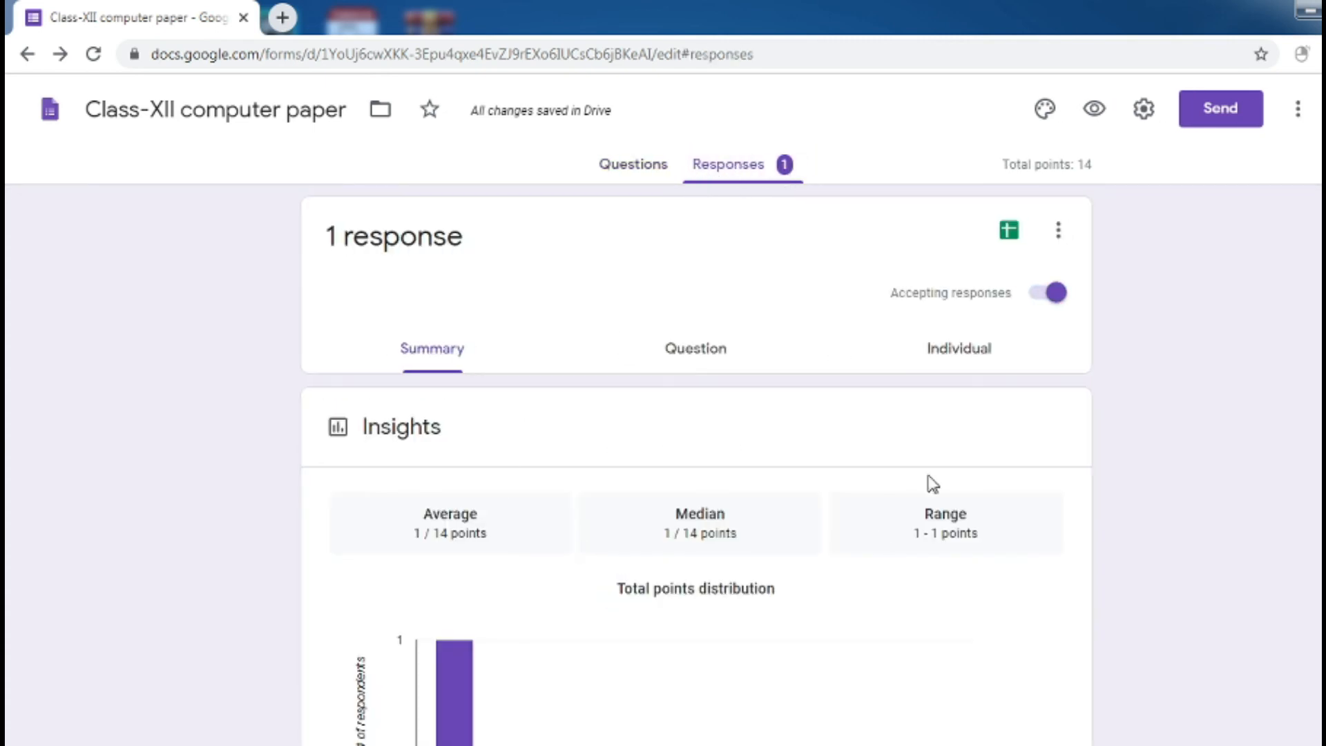
# Download the responses as a CSV file to the Desktop and show the desktop
pyautogui.click(1062, 237)
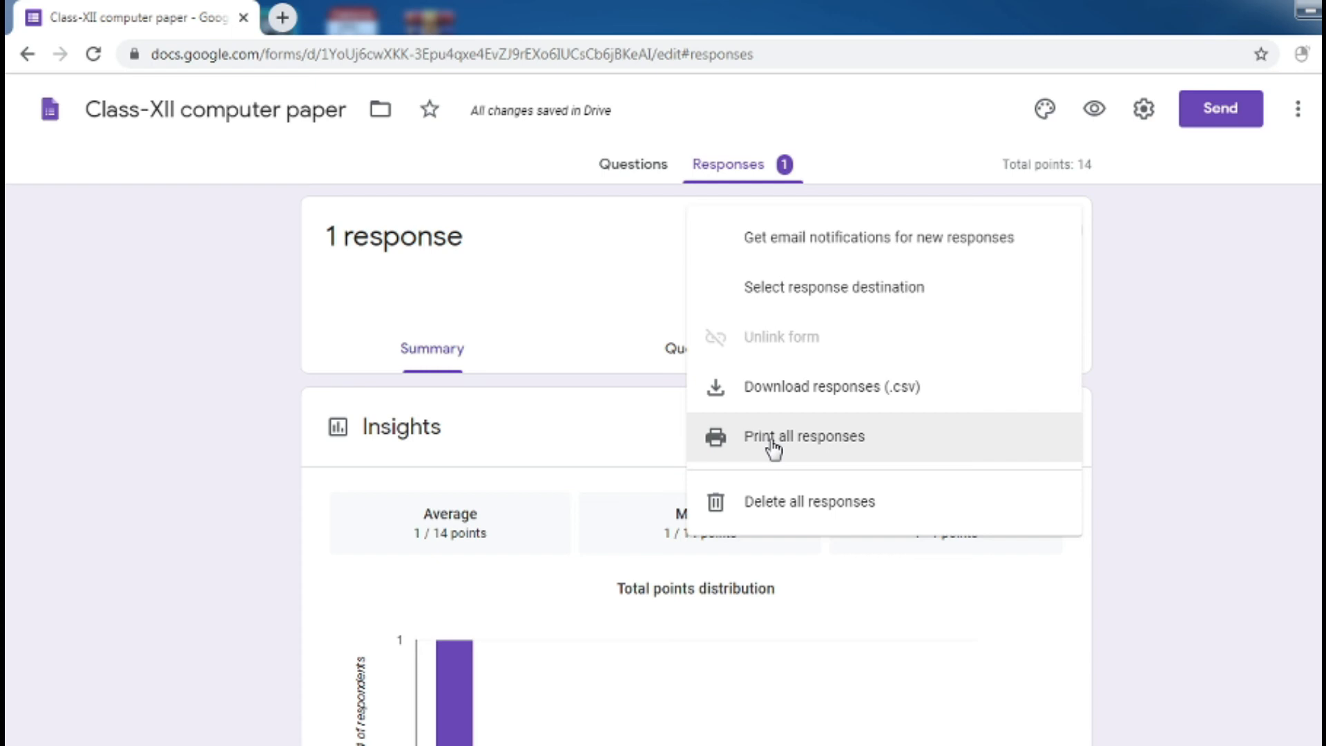
pyautogui.click(829, 407)
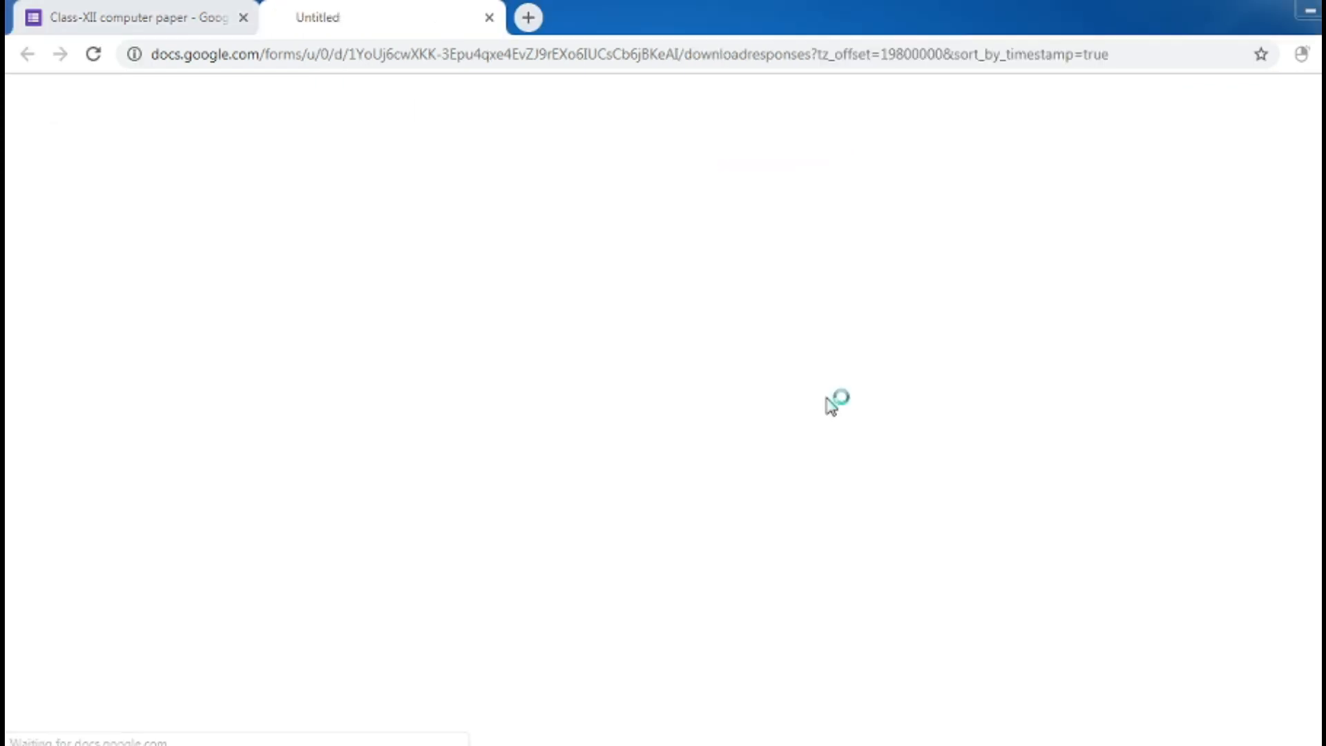
pyautogui.click(607, 394)
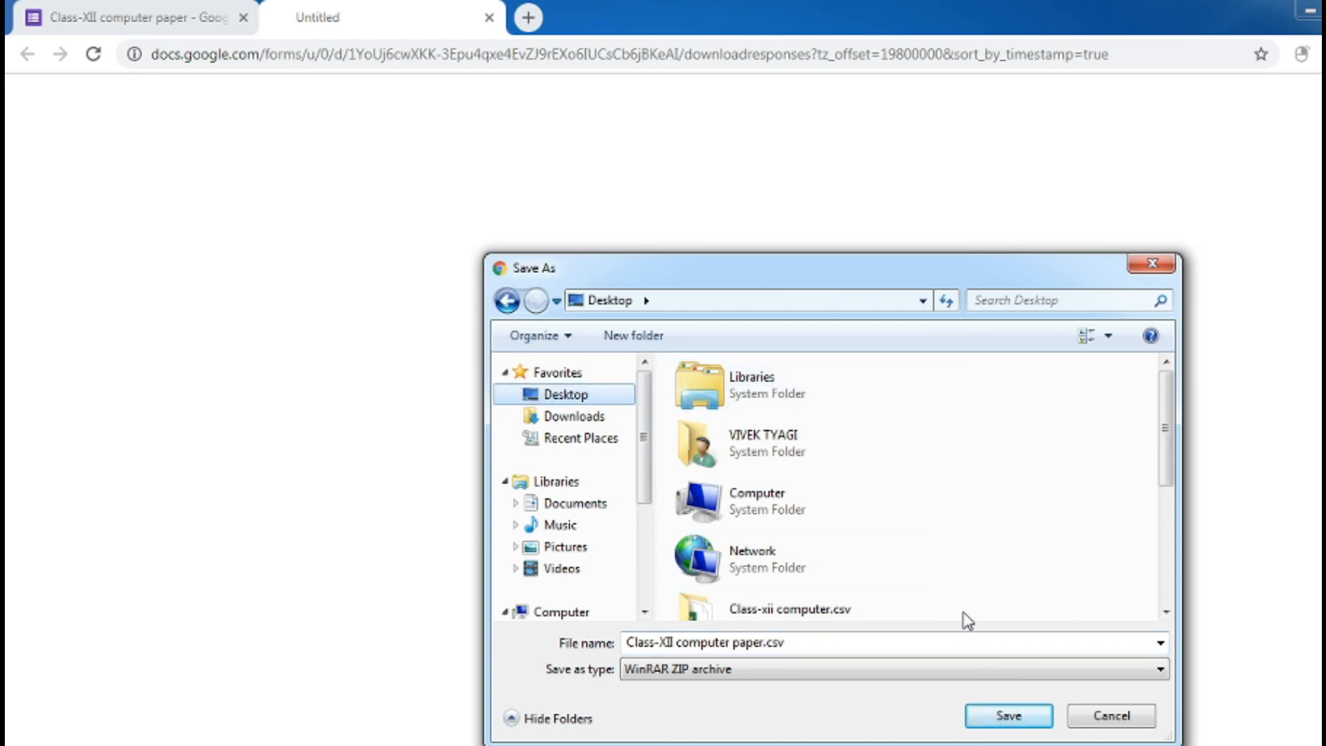
pyautogui.click(1009, 715)
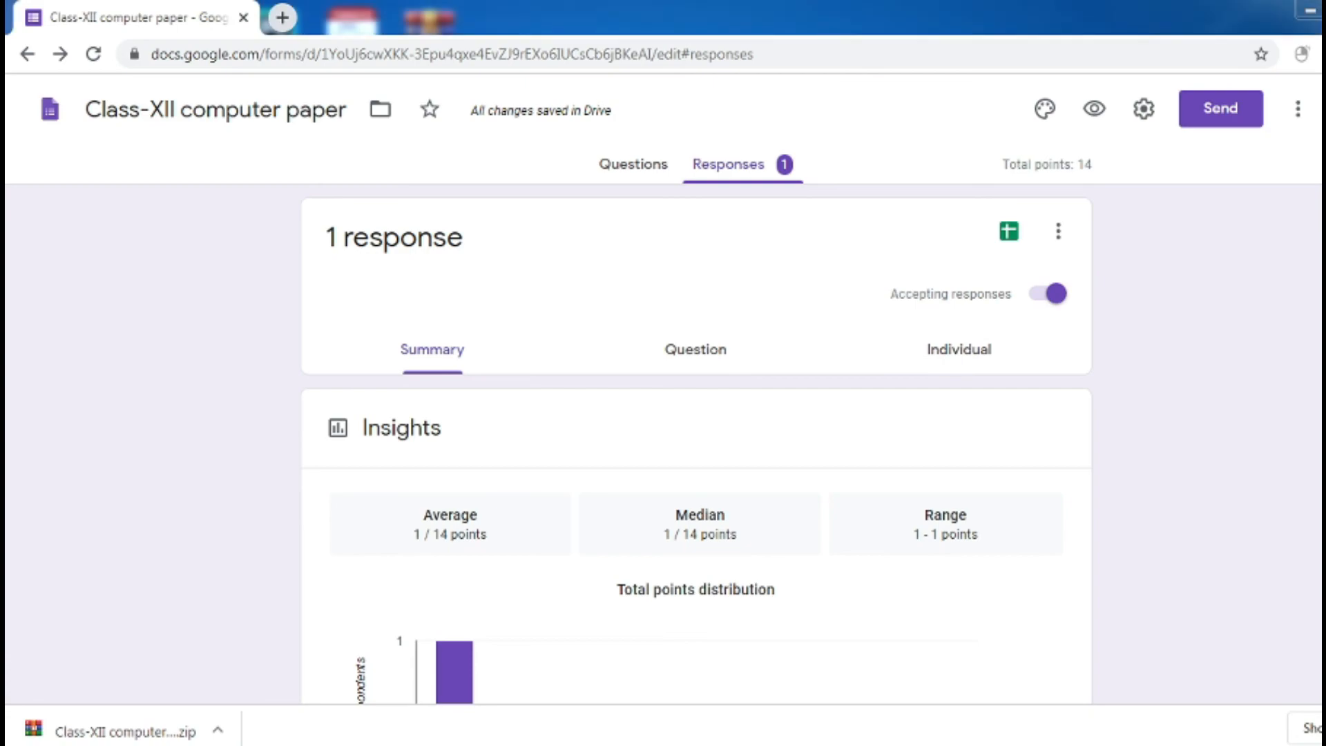
pyautogui.click(1320, 744)
# Extract the Class-XII computer paper archive into its folder and open the CSV in Excel
pyautogui.click(453, 370)
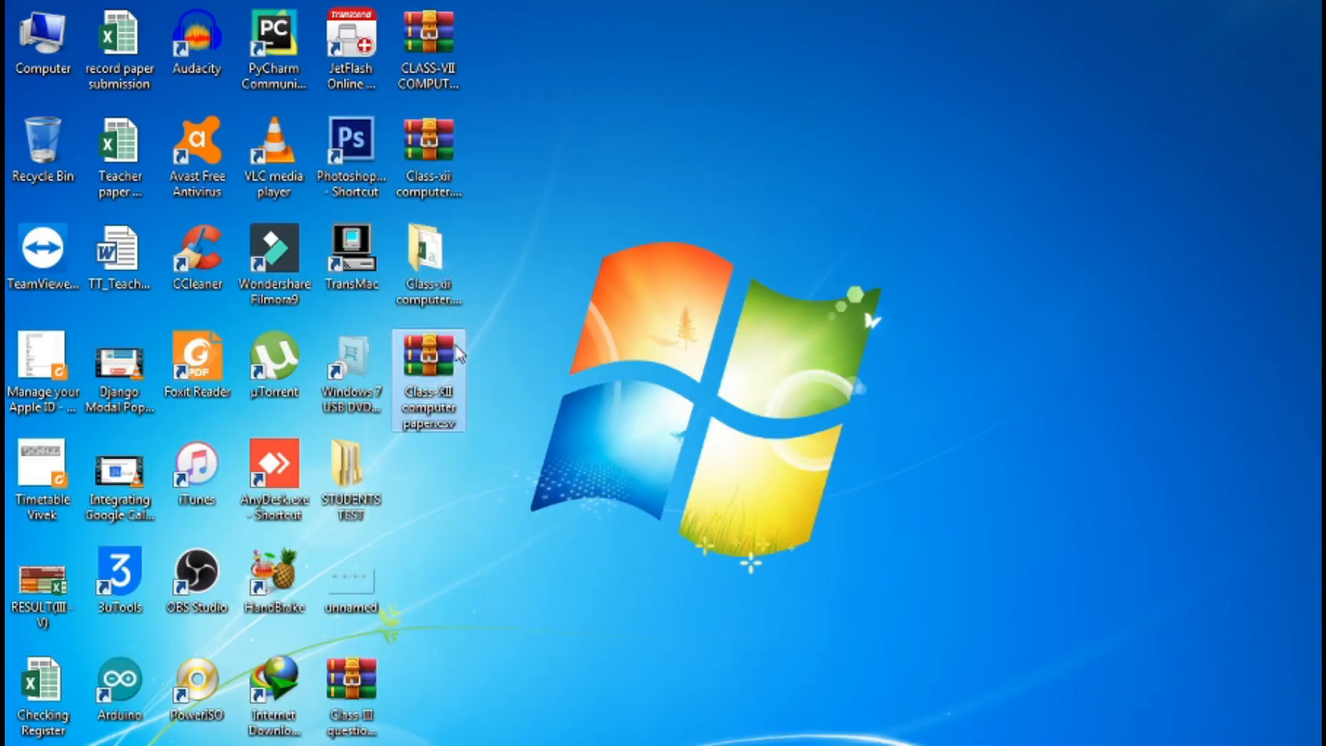
pyautogui.rightClick(453, 370)
pyautogui.click(520, 427)
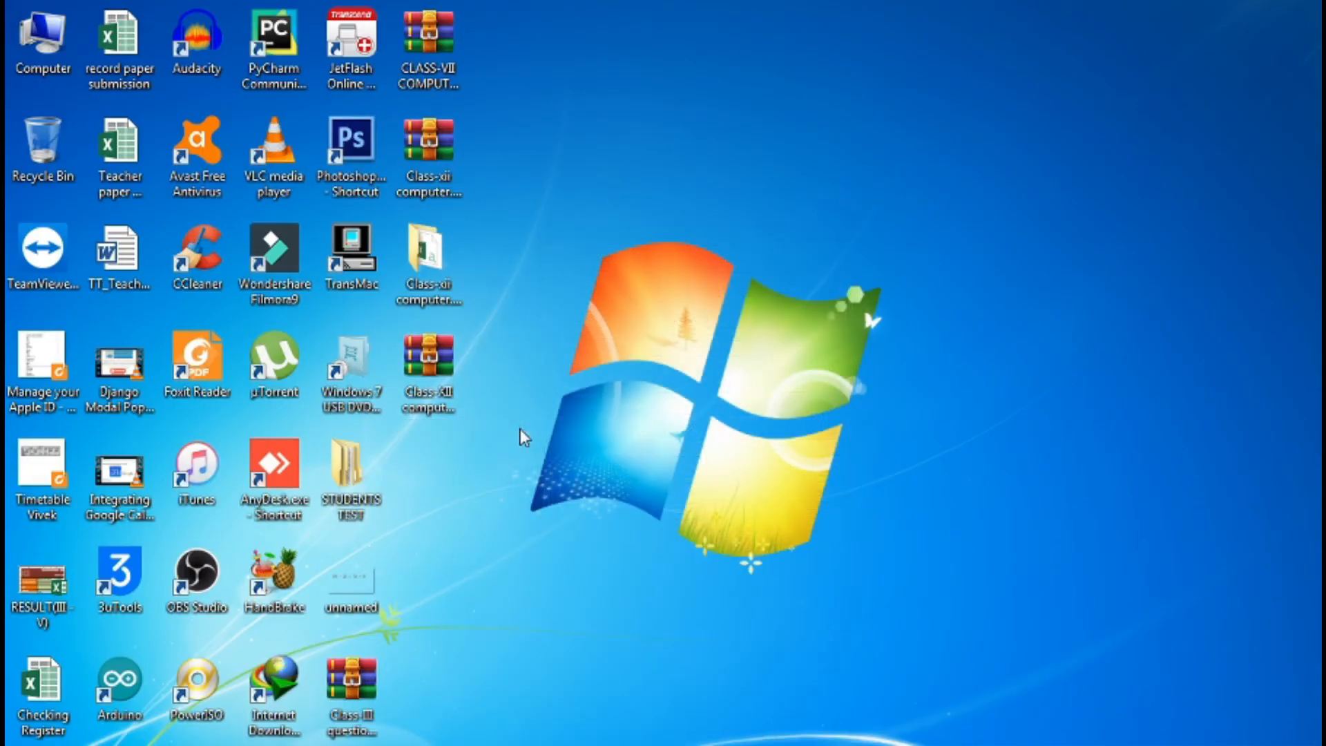
pyautogui.doubleClick(446, 447)
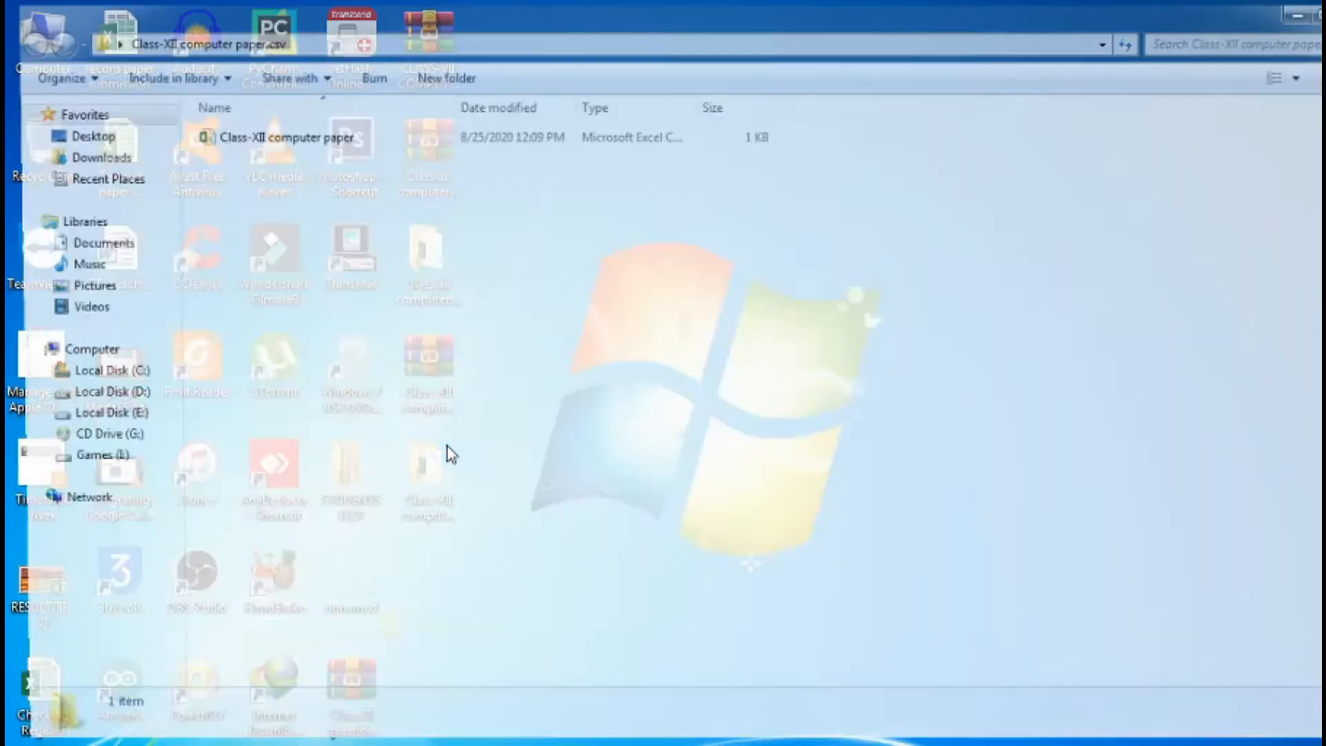
pyautogui.doubleClick(275, 138)
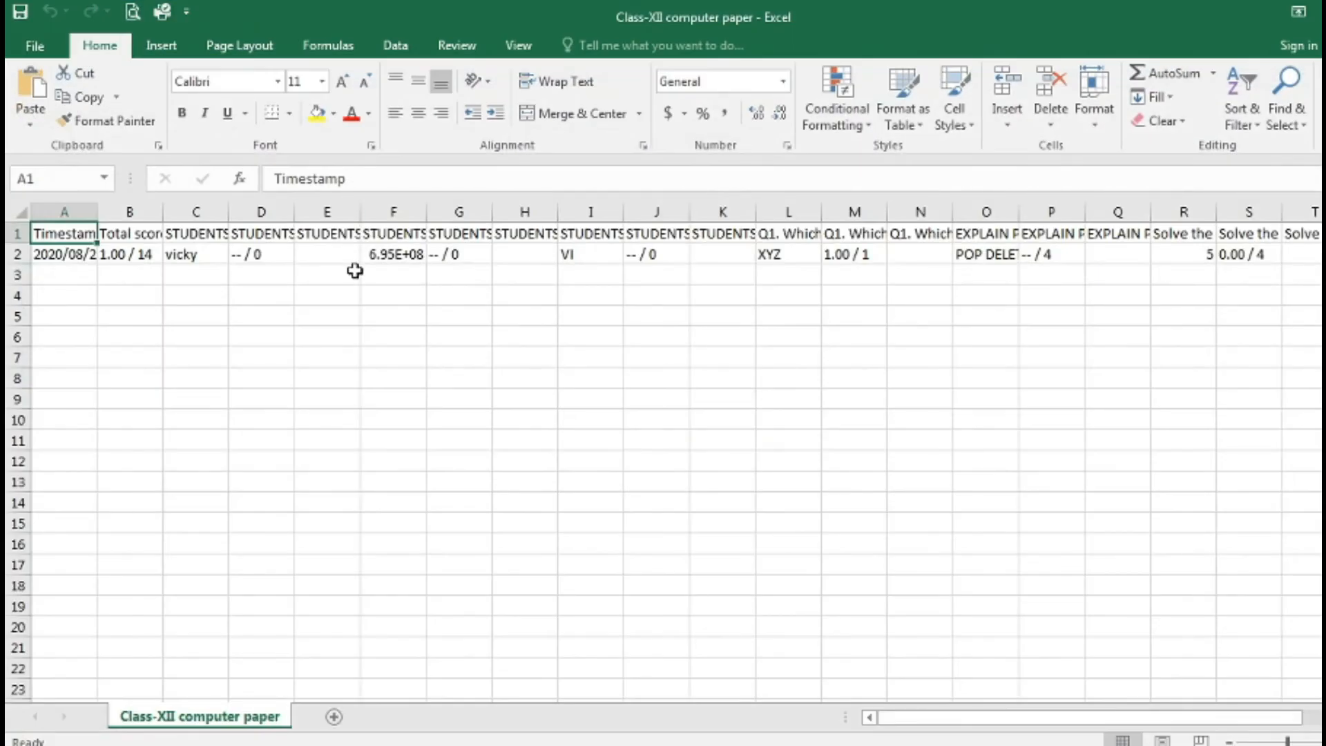
# Widen column A, inspect the response and score cells, then close Excel without saving
pyautogui.moveTo(97, 212); pyautogui.dragTo(665, 207)
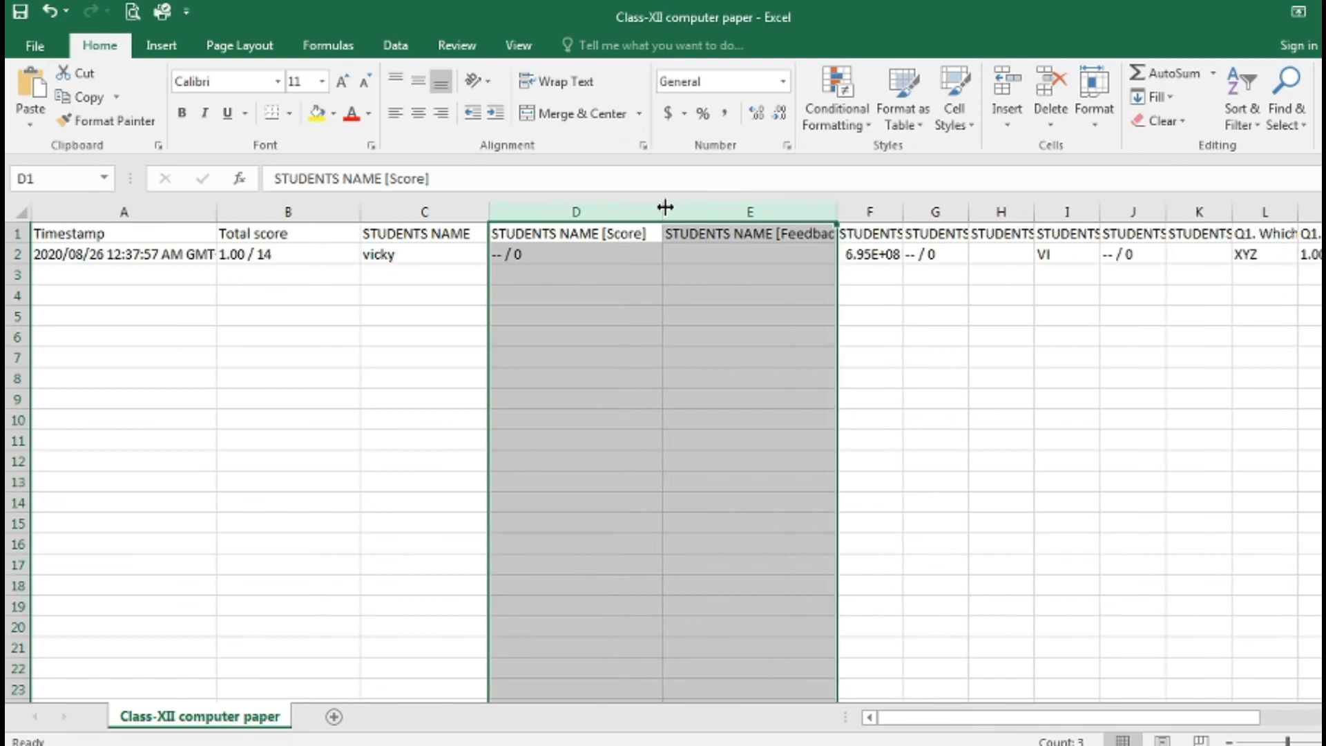
pyautogui.click(823, 212)
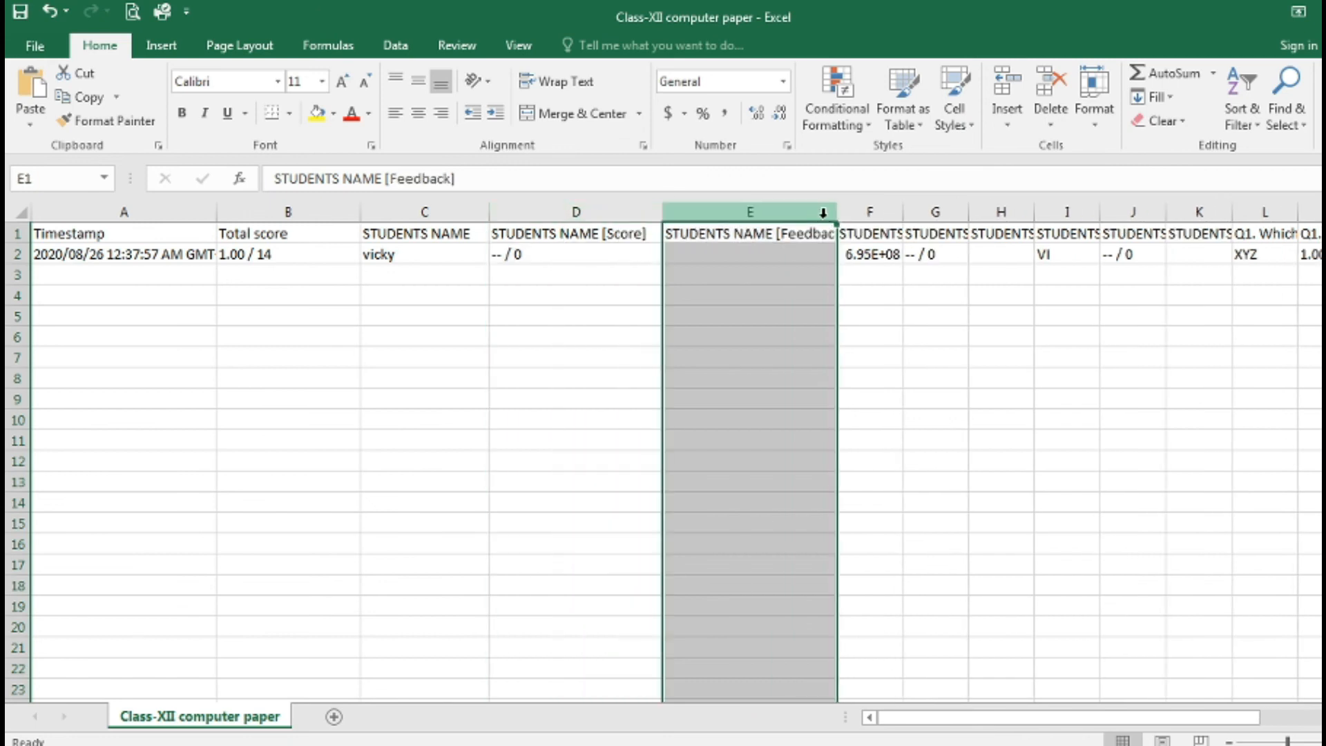
pyautogui.click(995, 253)
pyautogui.click(1265, 274)
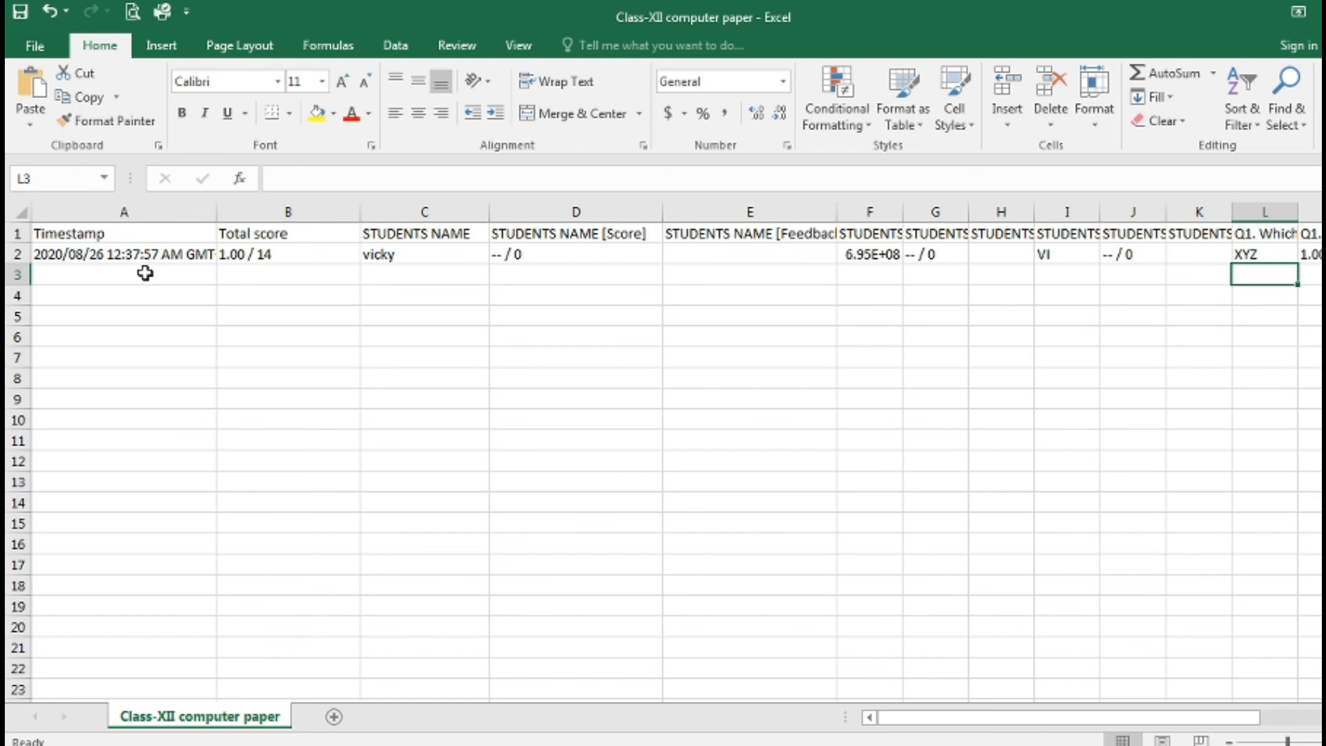
pyautogui.click(421, 272)
pyautogui.click(564, 256)
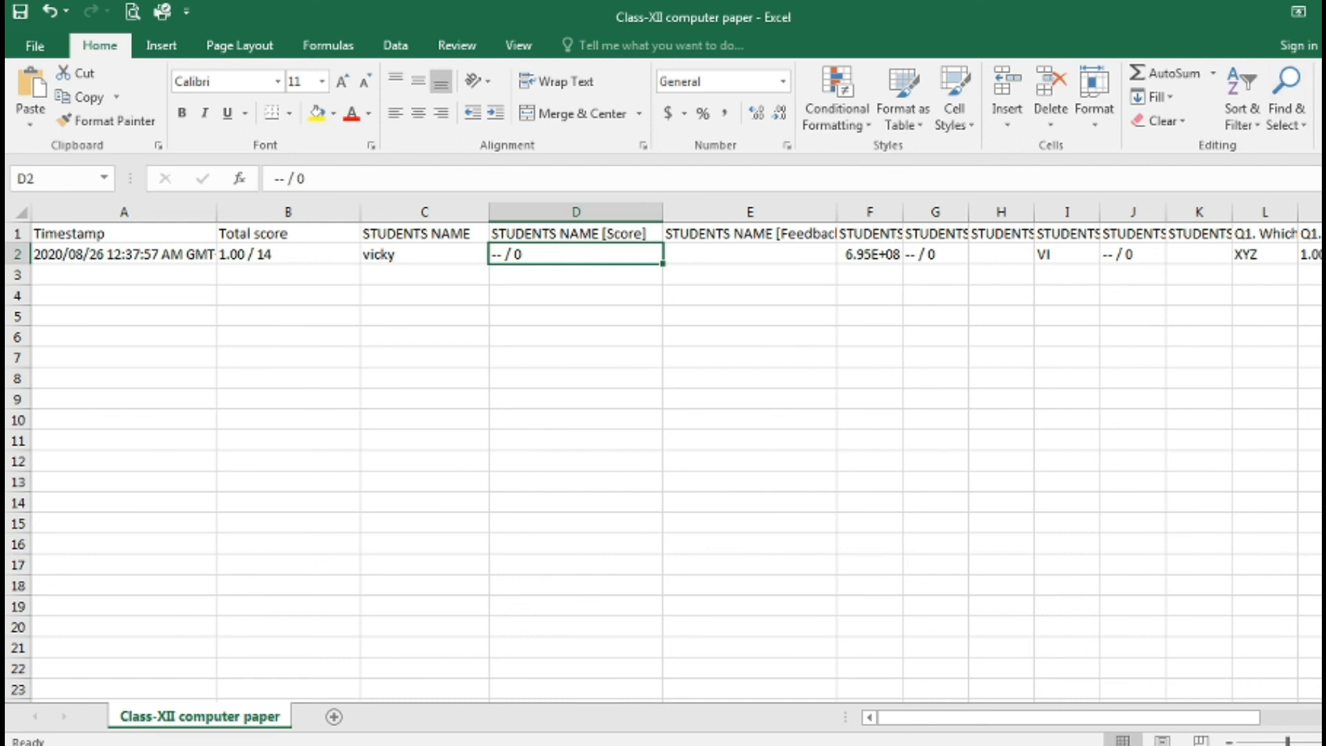
pyautogui.moveTo(989, 722); pyautogui.dragTo(1110, 724)
pyautogui.click(1321, 12)
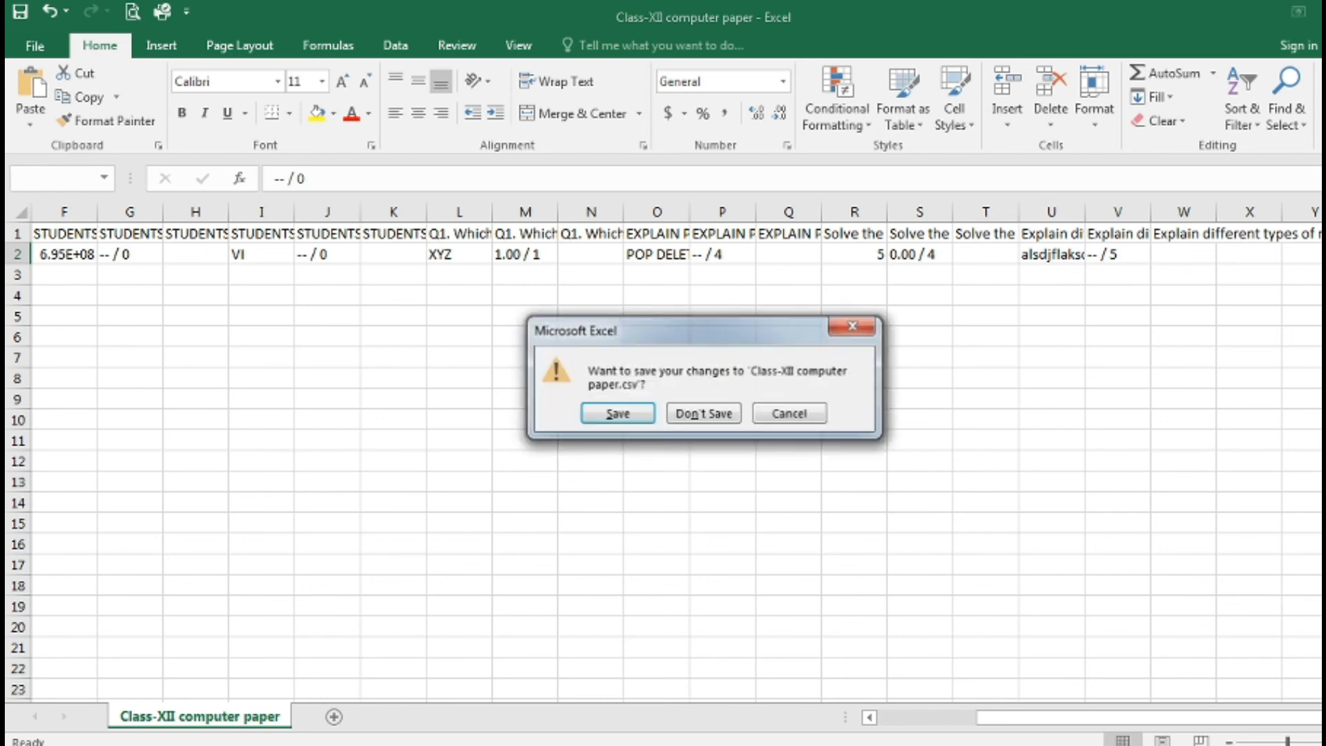
pyautogui.click(695, 420)
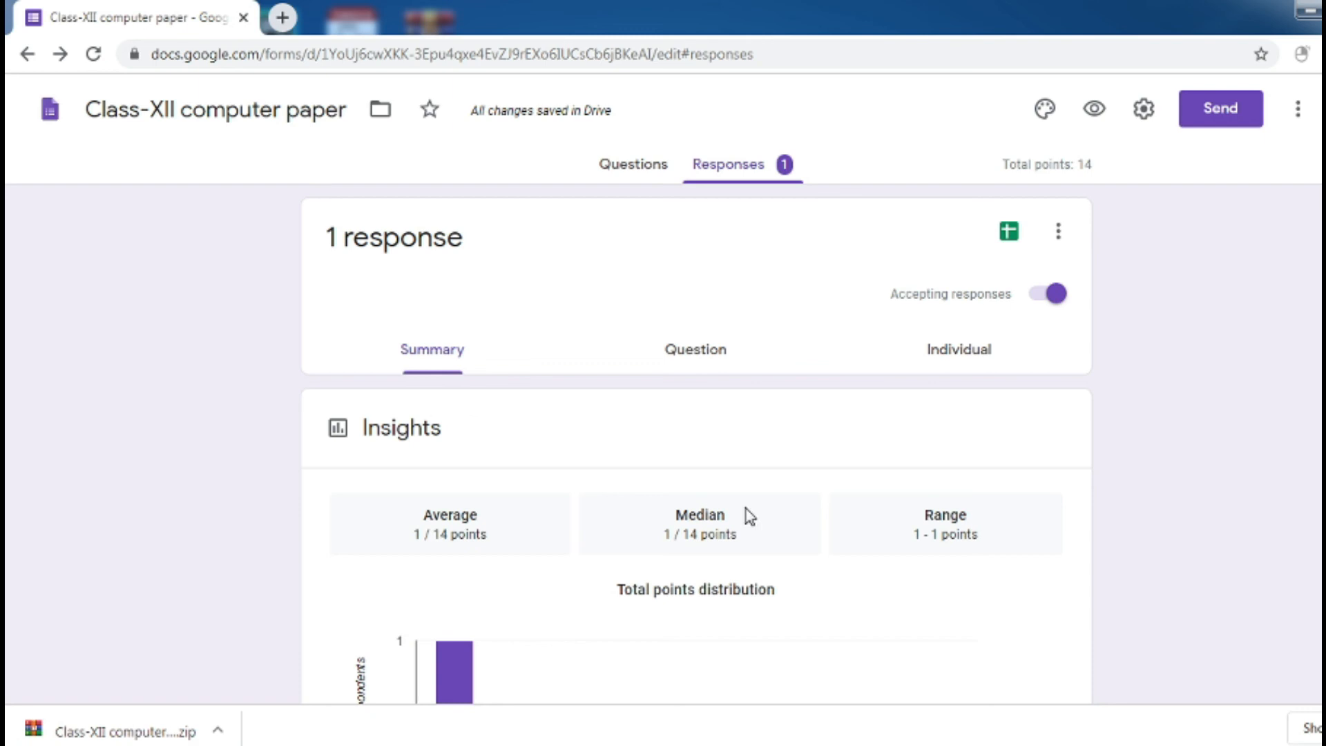
# Return to the Questions editor and open Add-ons from the More menu
pyautogui.click(626, 166)
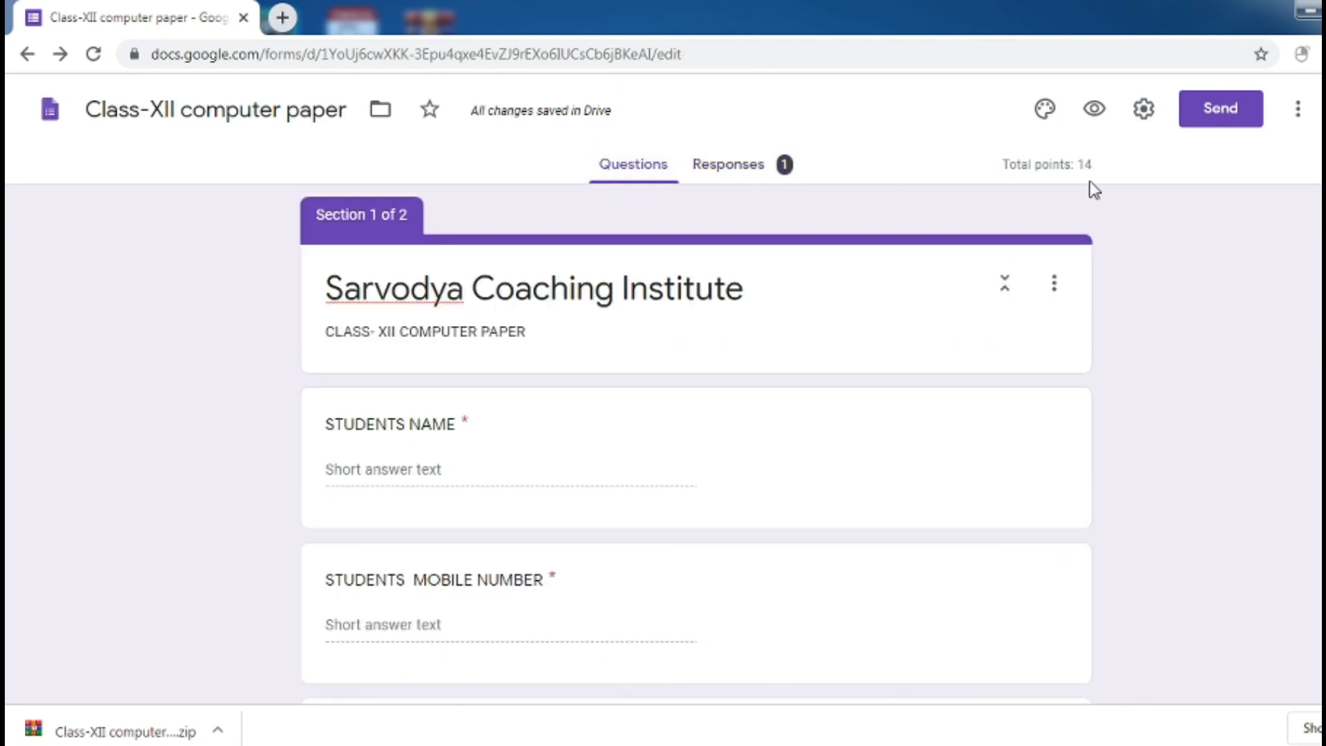
pyautogui.click(1299, 109)
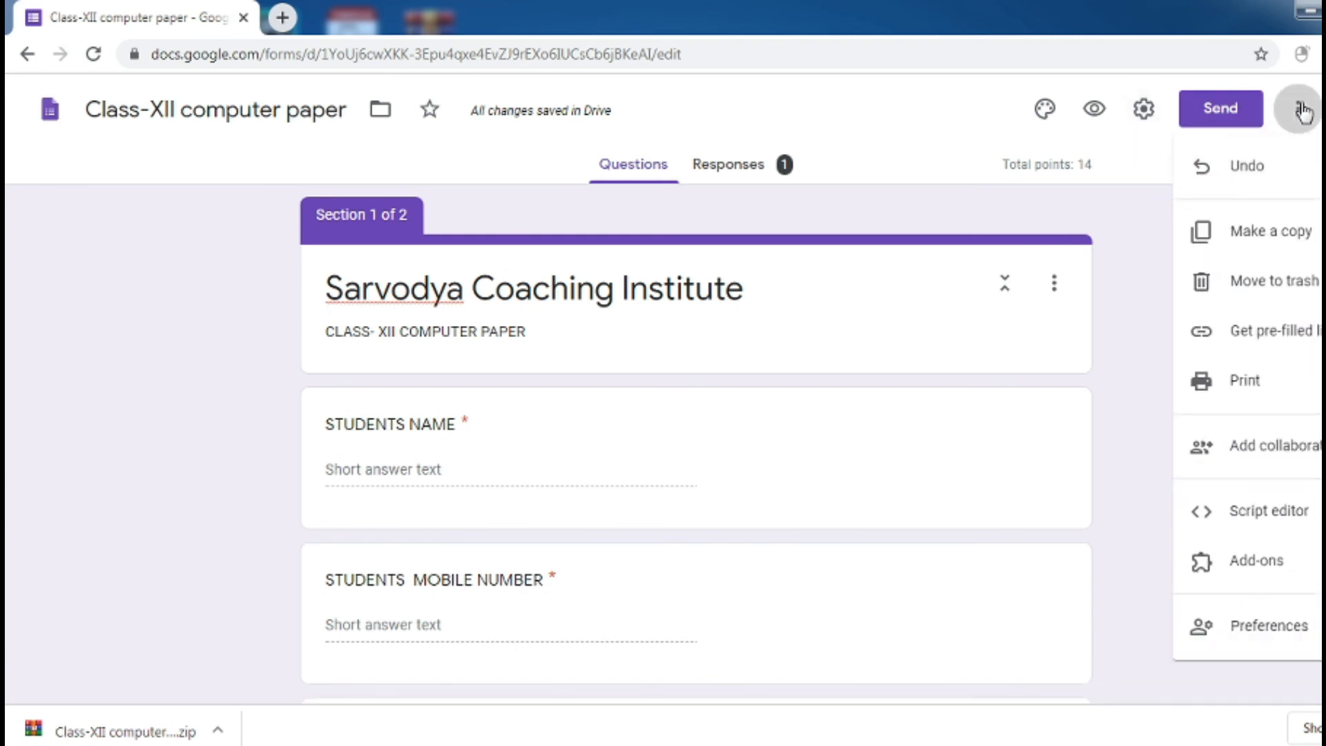
pyautogui.click(1205, 560)
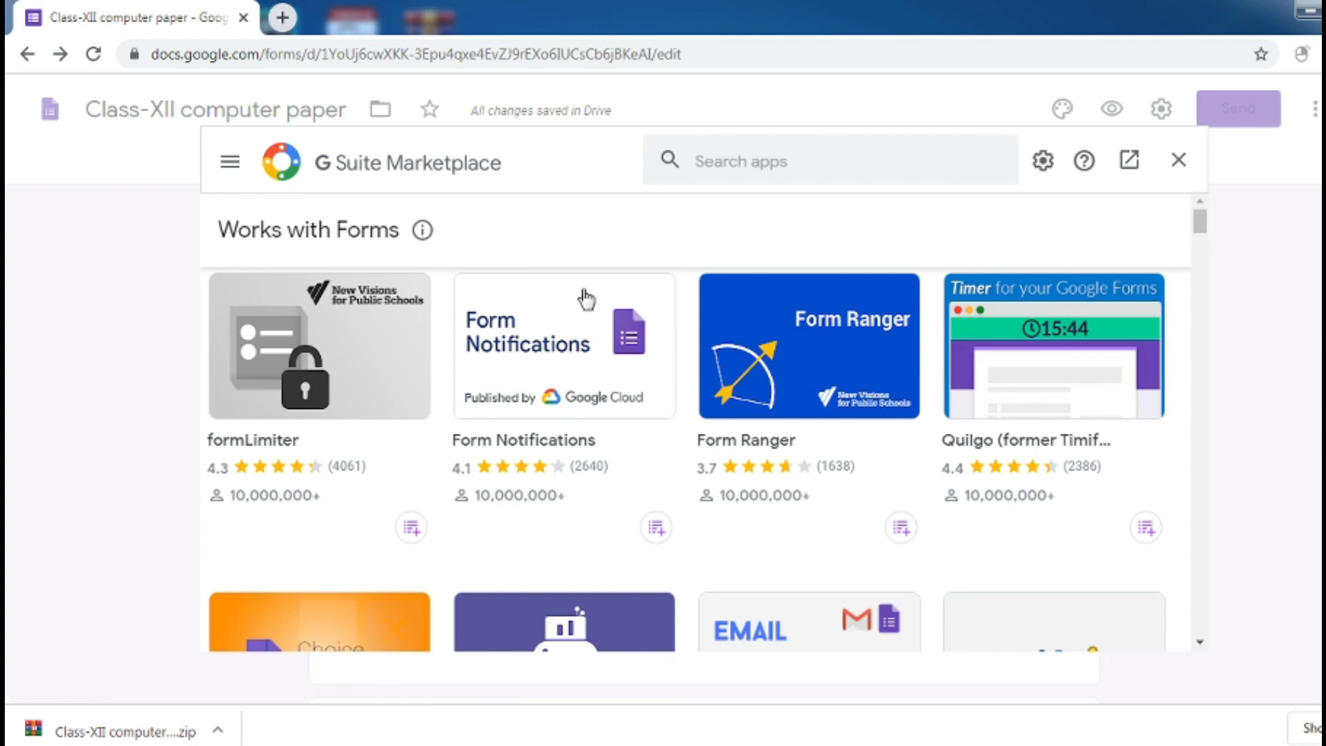
# Search the marketplace for formLimiter and open its details page
pyautogui.click(711, 160)
pyautogui.write('Form')
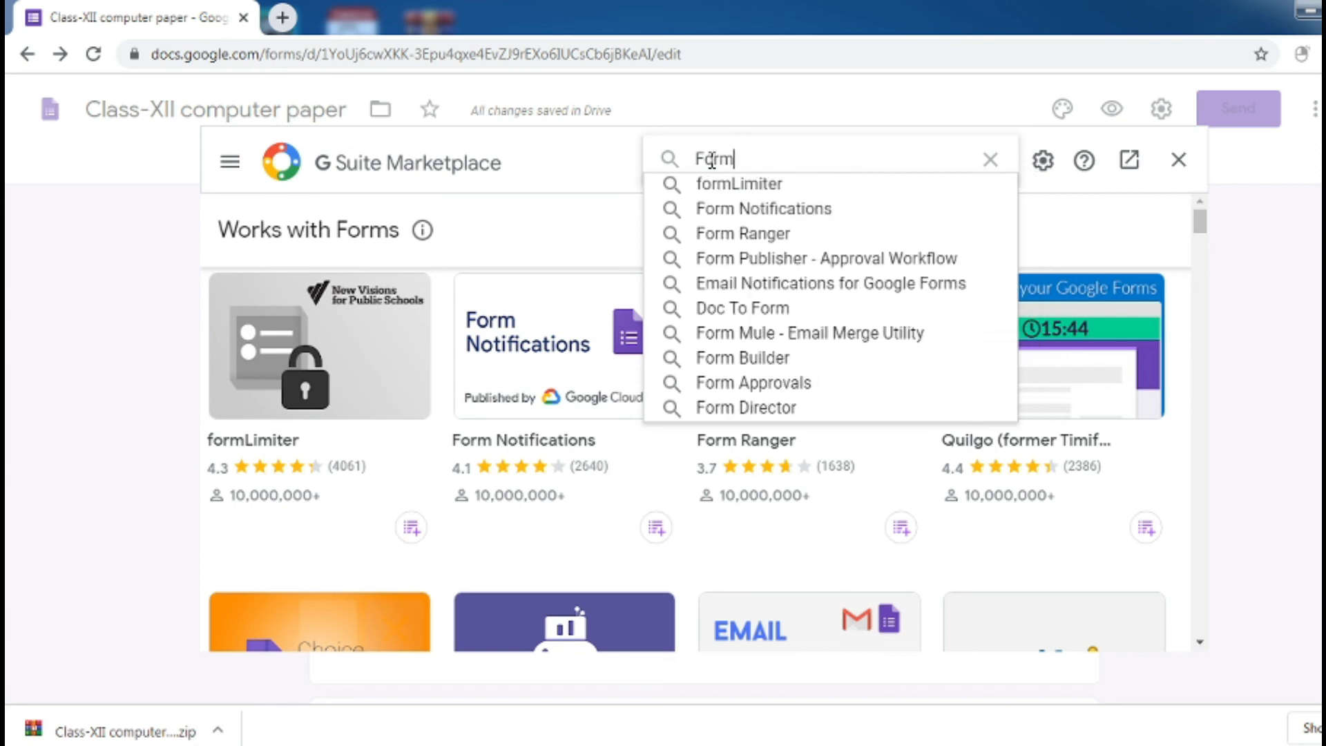
pyautogui.press('Down')
pyautogui.press('Return')
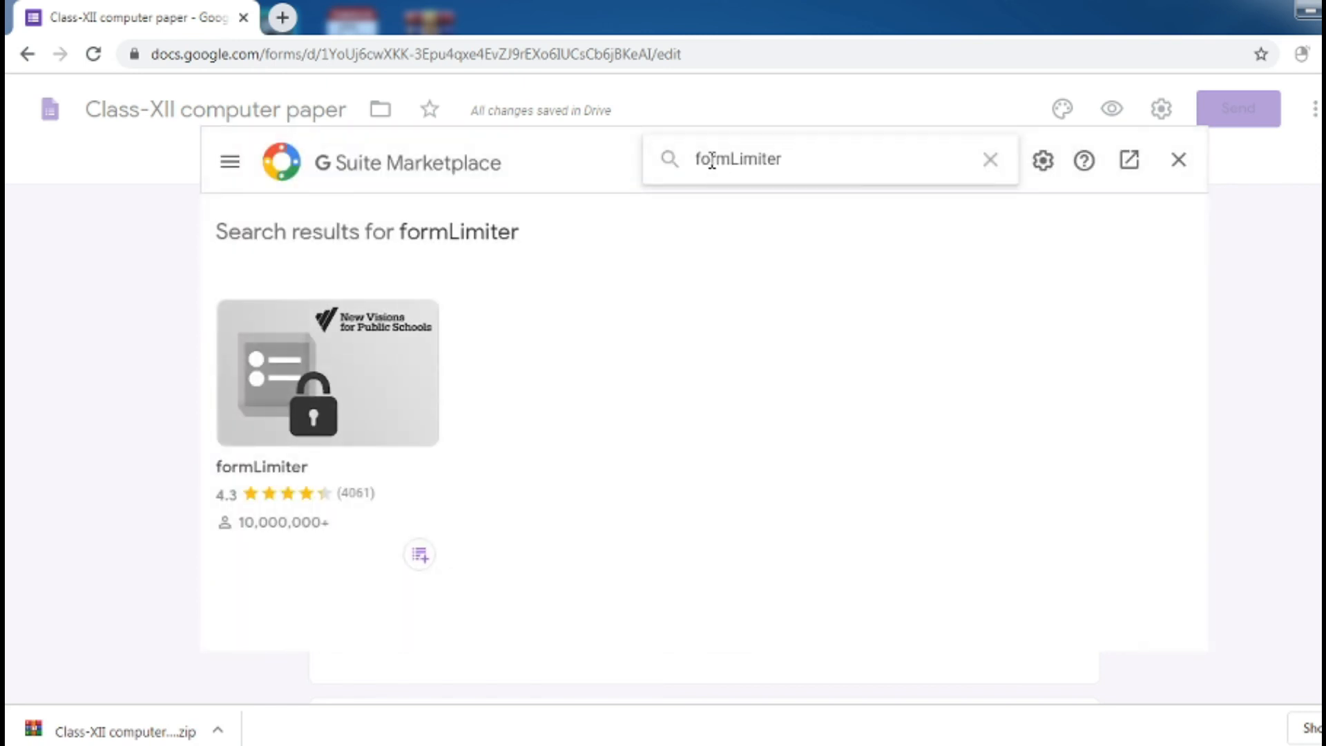
pyautogui.click(335, 383)
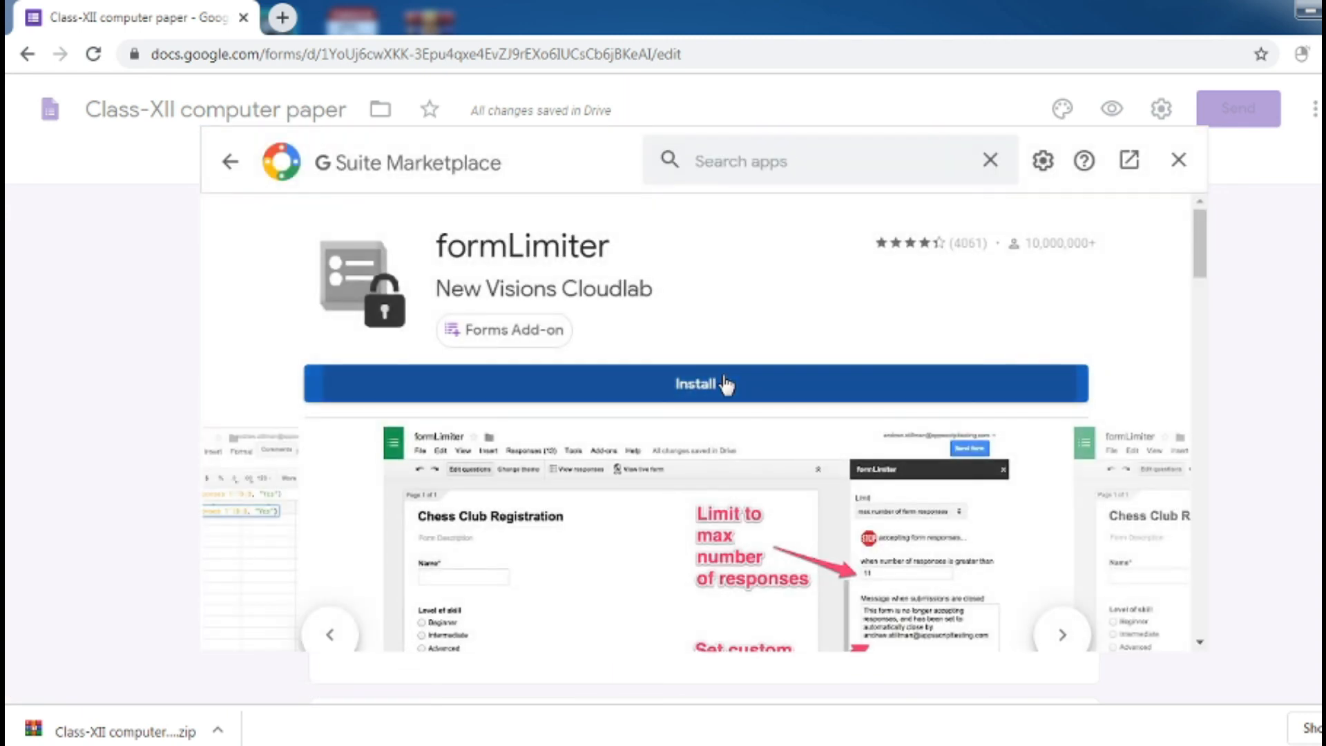
# Install formLimiter, grant its account permissions, and close the marketplace
pyautogui.click(727, 384)
pyautogui.click(844, 514)
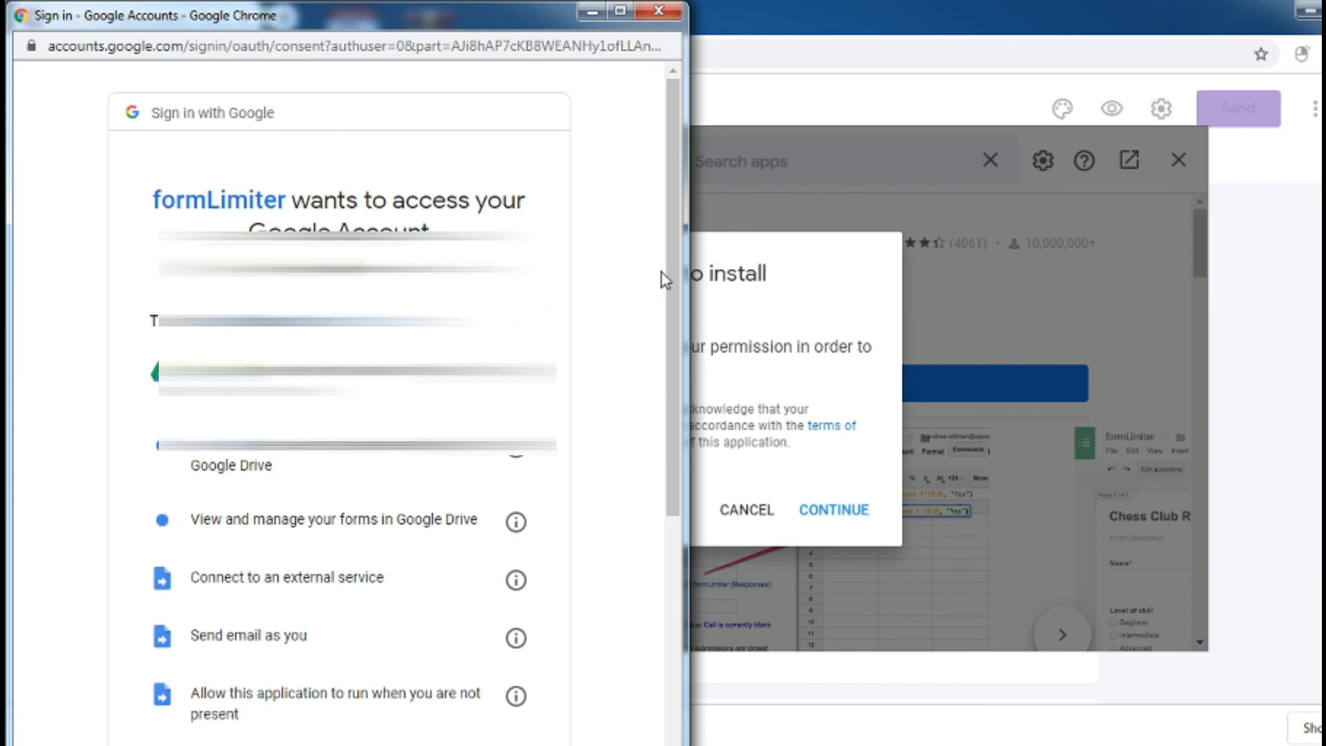
pyautogui.moveTo(664, 274); pyautogui.dragTo(667, 522)
pyautogui.click(484, 718)
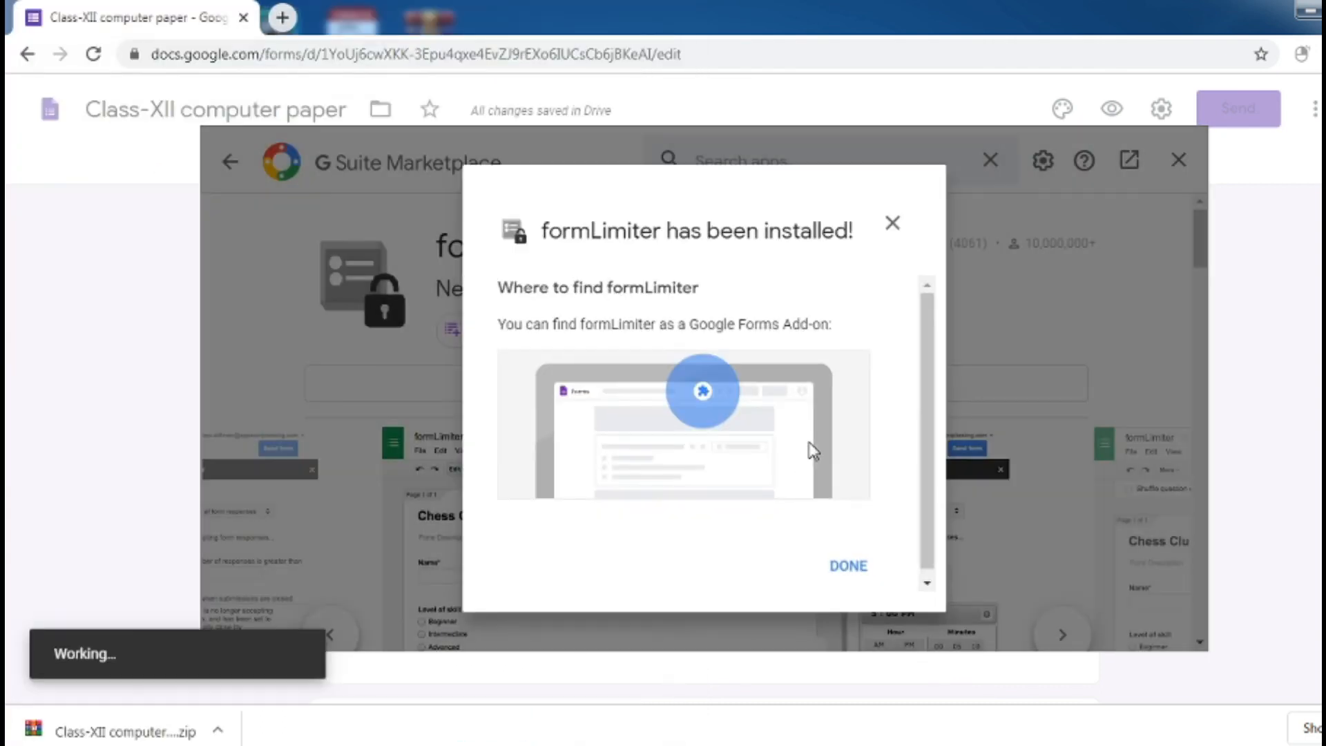
pyautogui.click(841, 568)
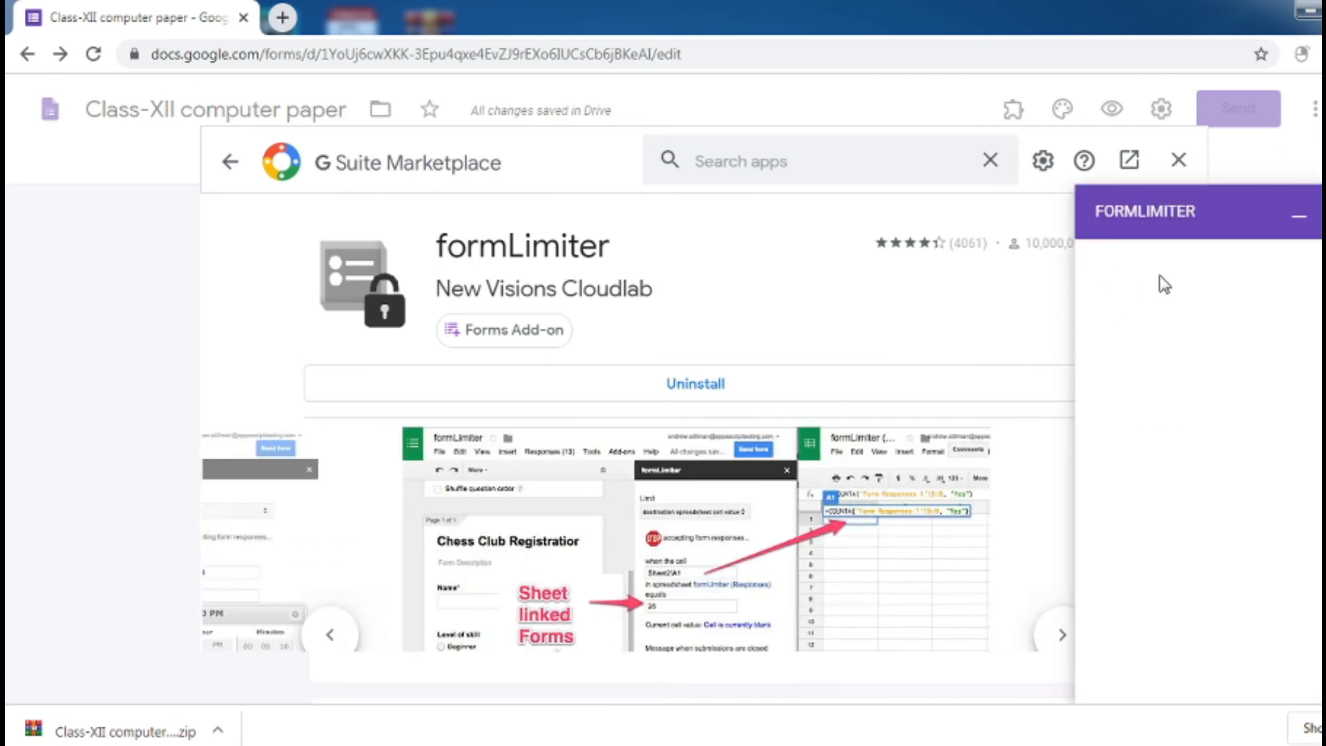
pyautogui.click(1299, 216)
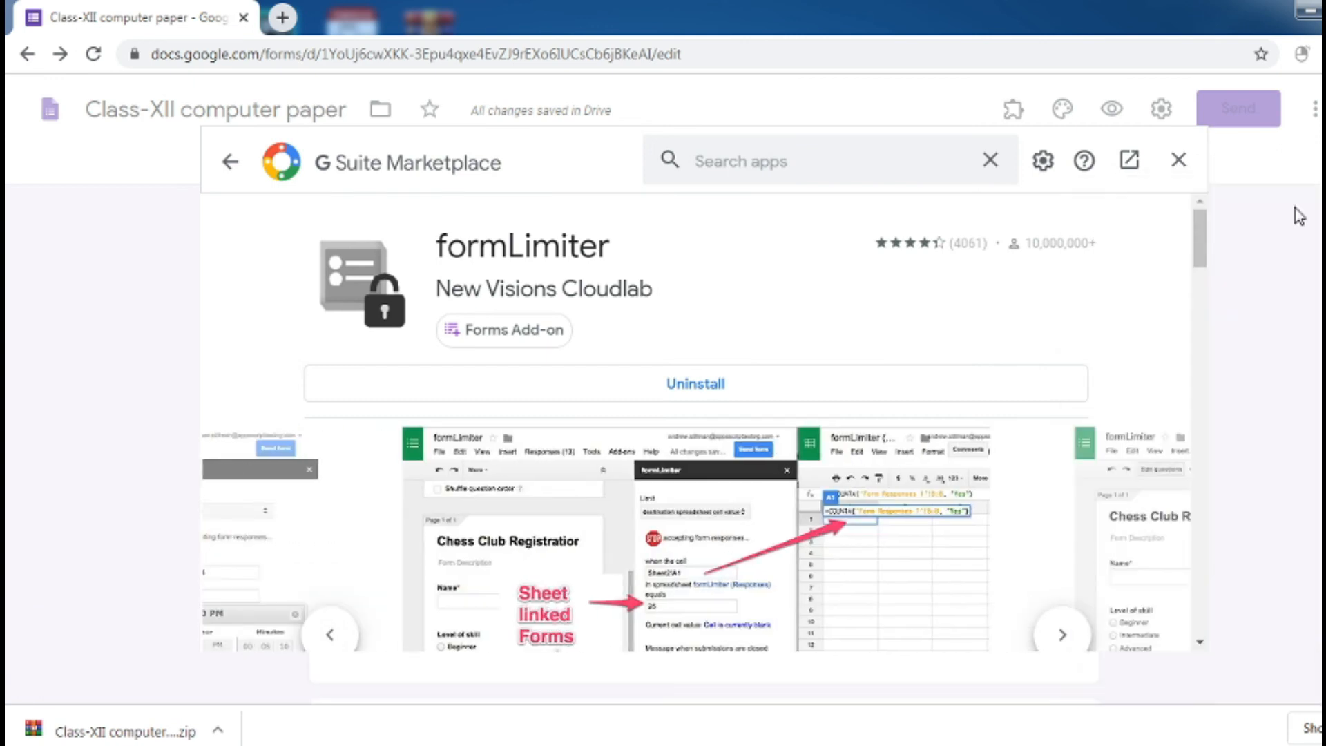
pyautogui.click(1178, 161)
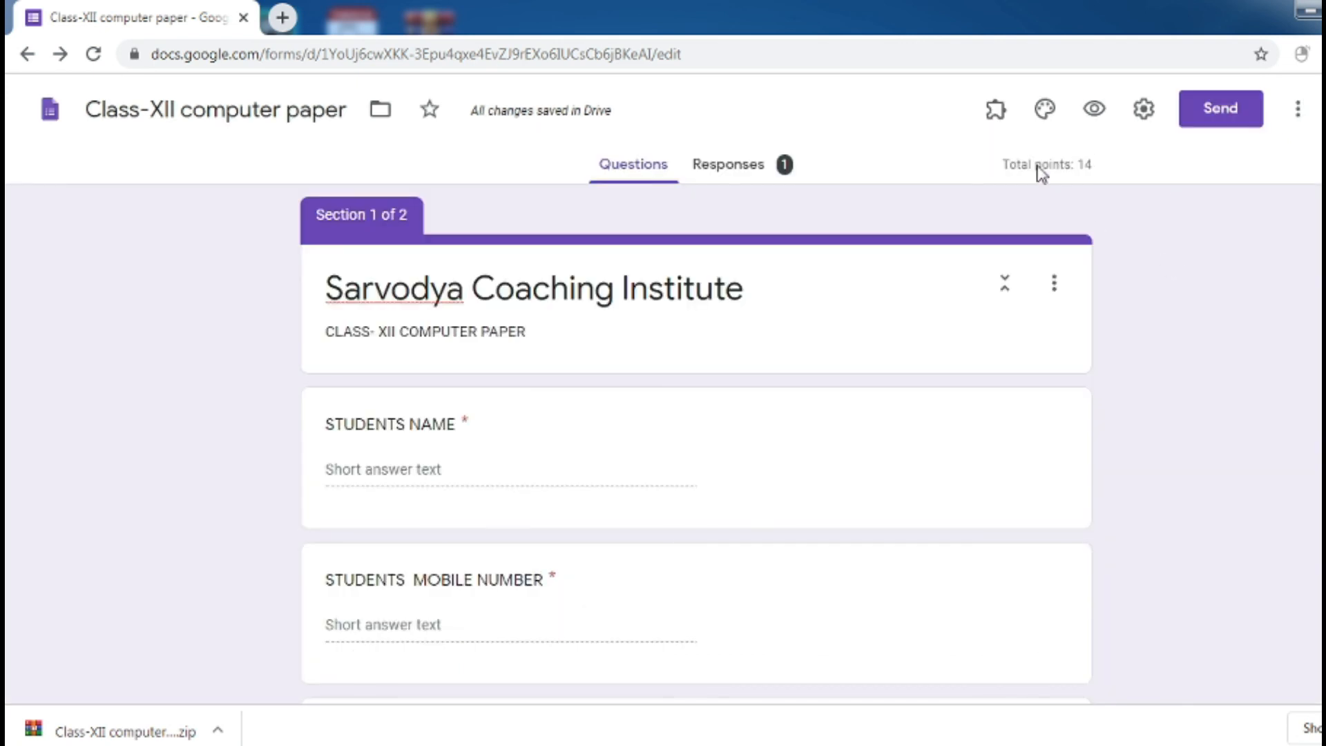
# Launch formLimiter's limit settings and choose the date and time limit type
pyautogui.click(995, 111)
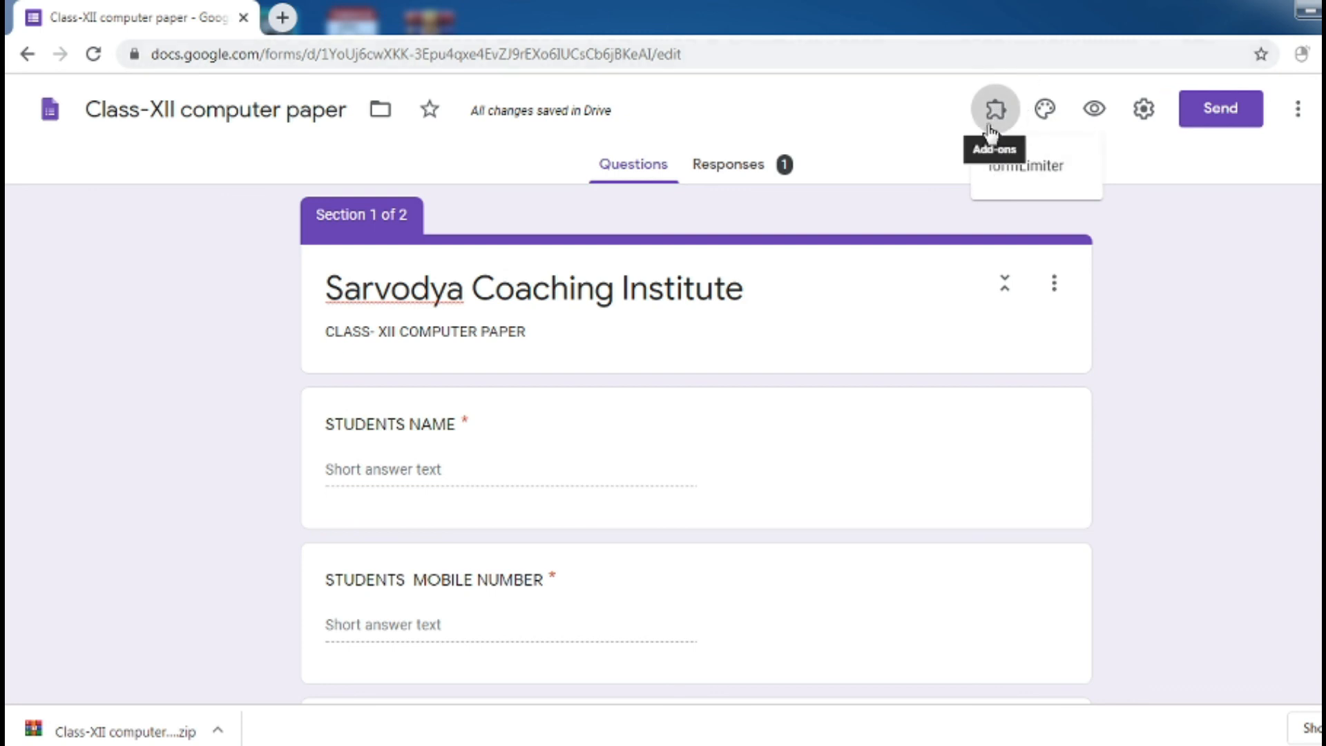
pyautogui.click(1023, 183)
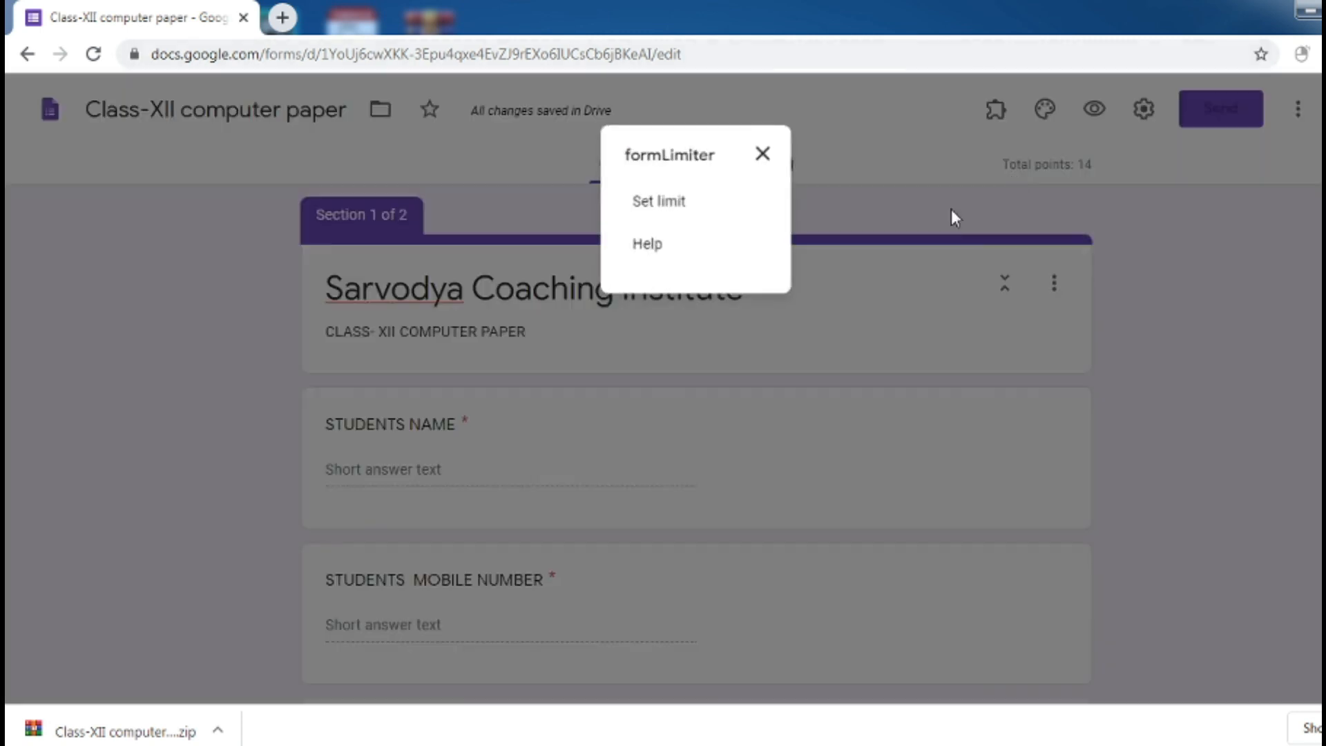
pyautogui.click(686, 219)
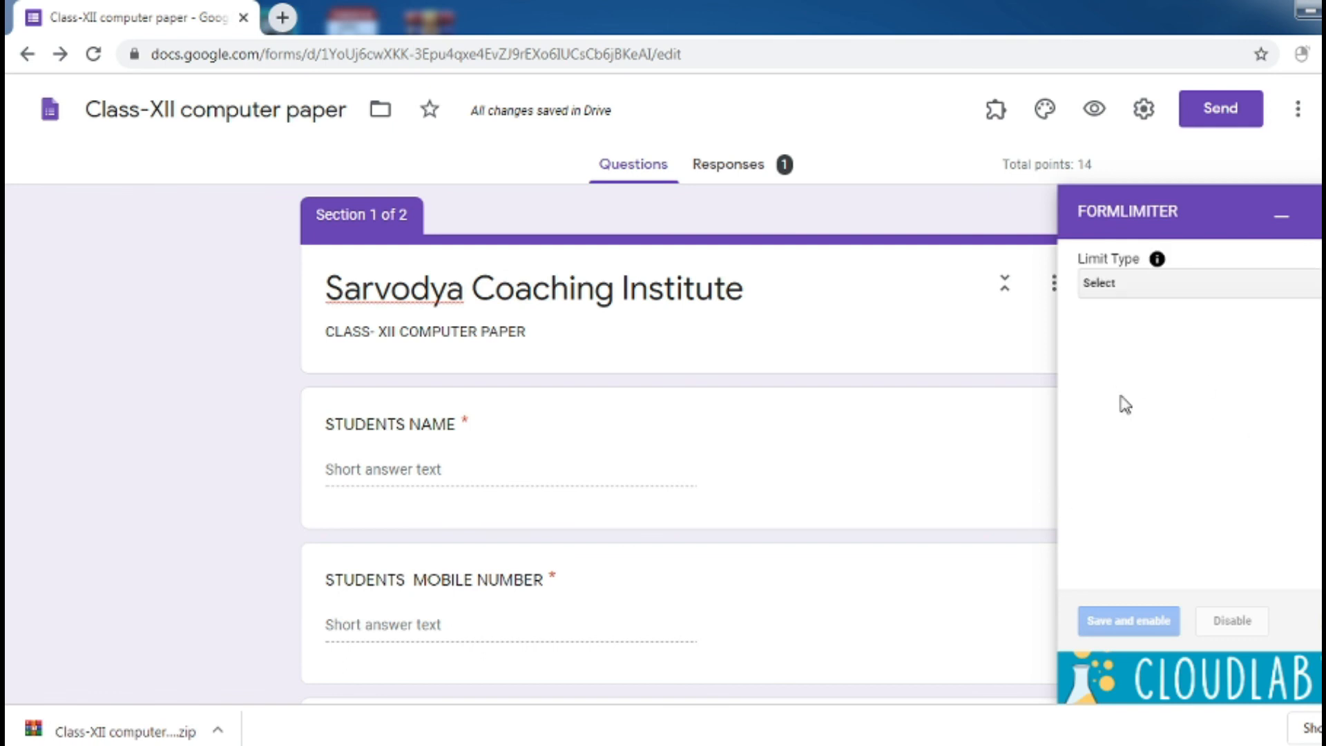
pyautogui.click(1164, 294)
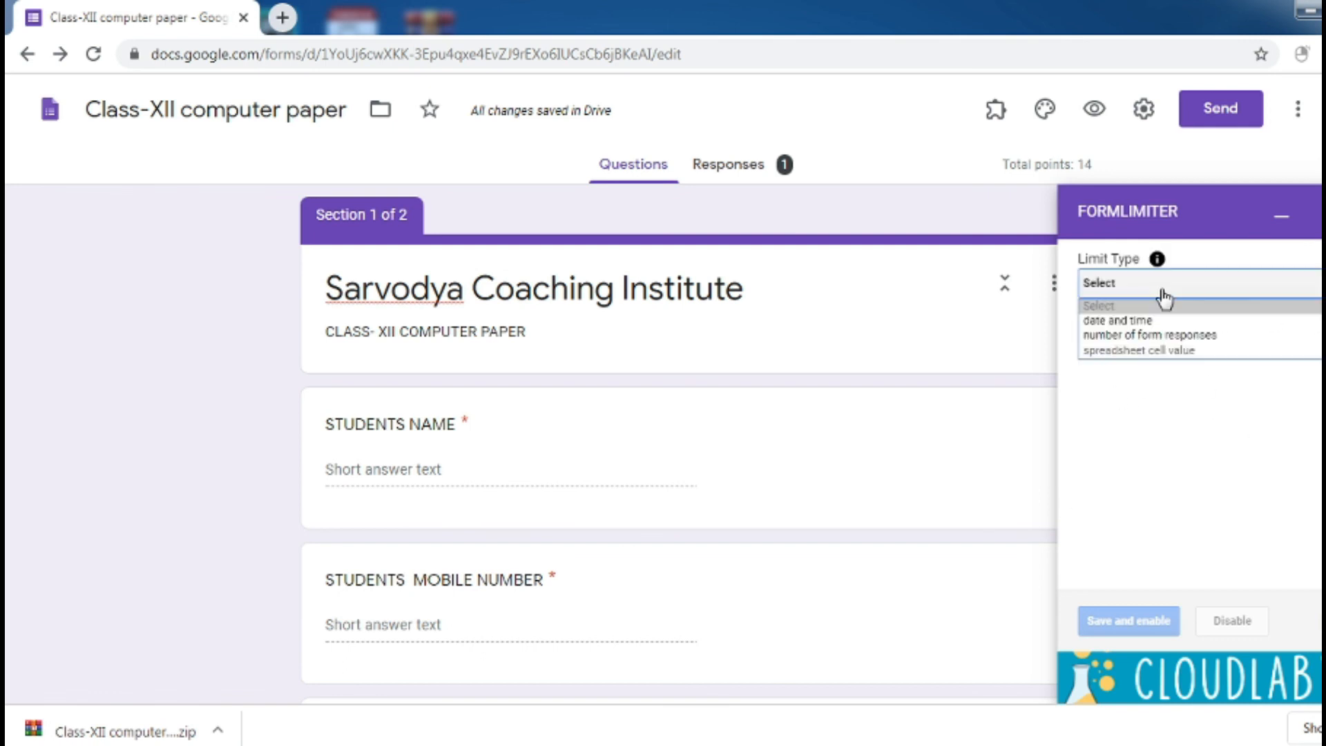
pyautogui.click(1133, 322)
# Set the form's close date to 08/26/2020 at 9:00 AM
pyautogui.click(1109, 378)
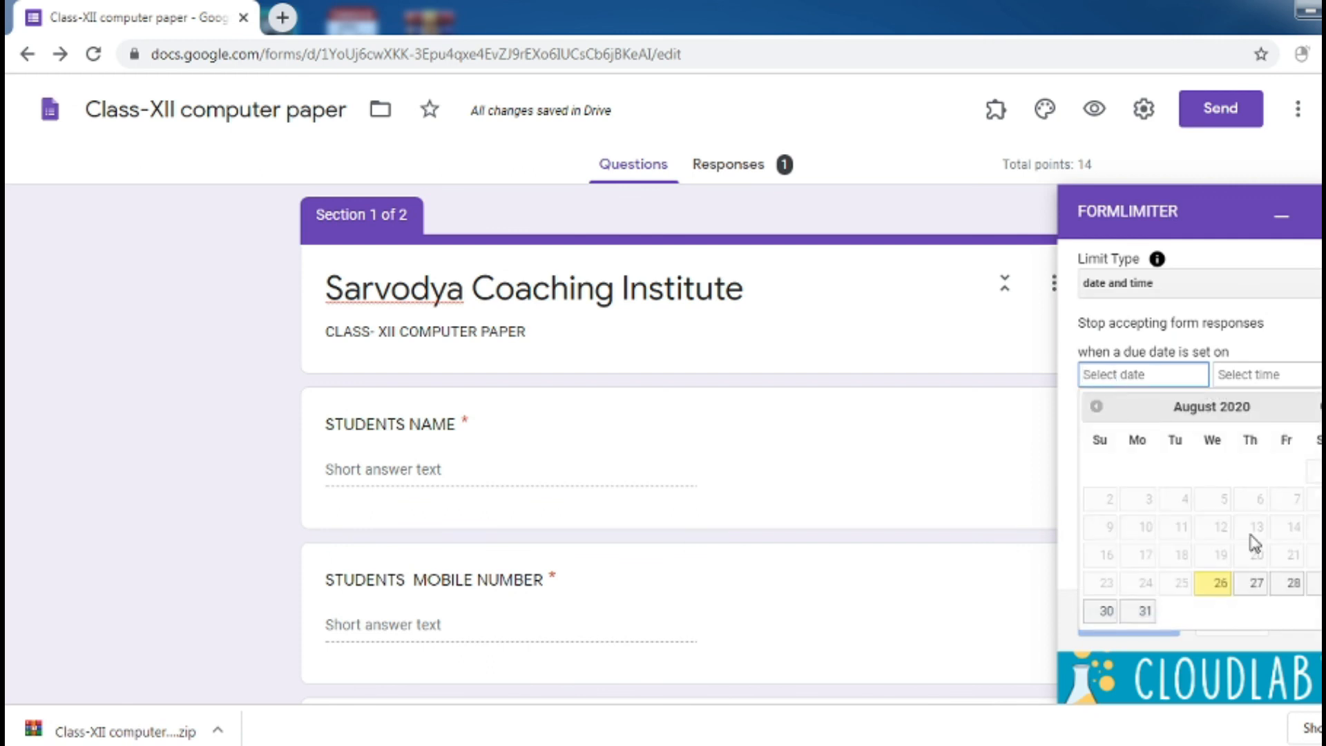
pyautogui.click(1221, 587)
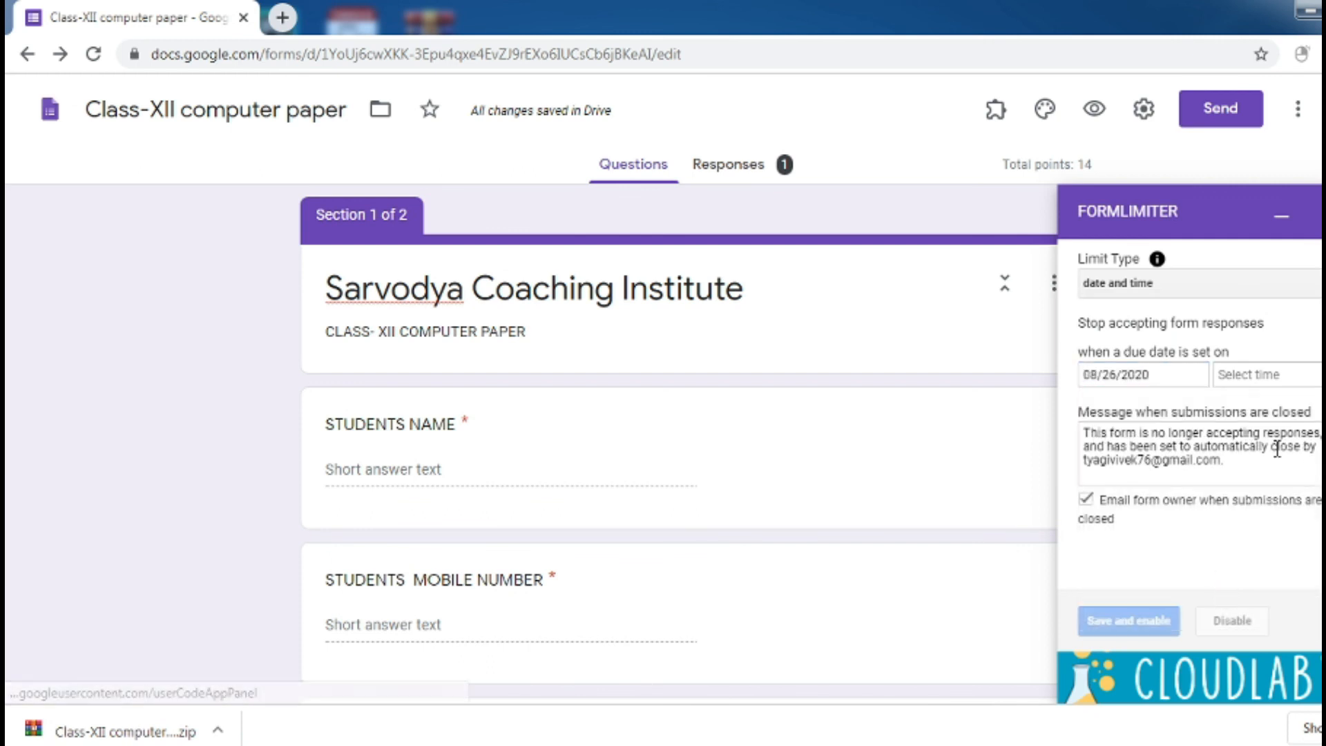
pyautogui.click(1264, 381)
pyautogui.write('0')
pyautogui.press('BackSpace')
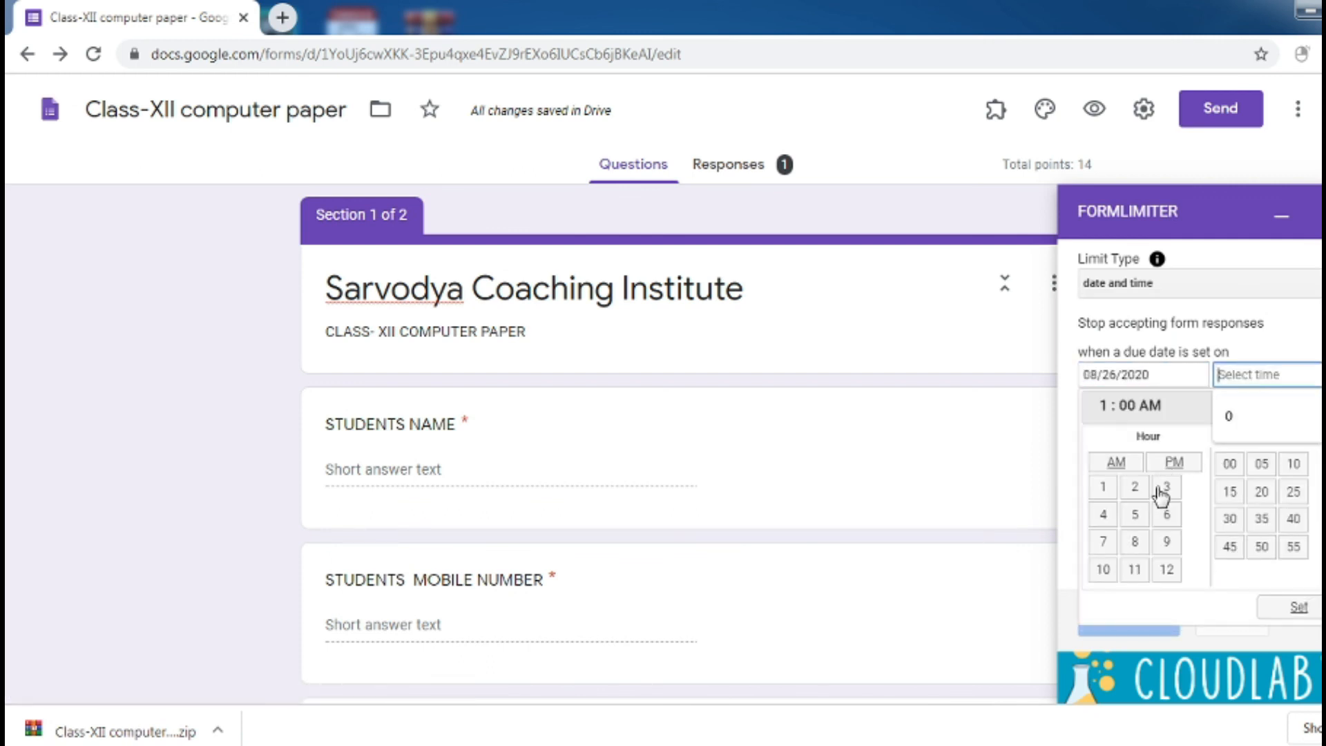
pyautogui.click(1166, 491)
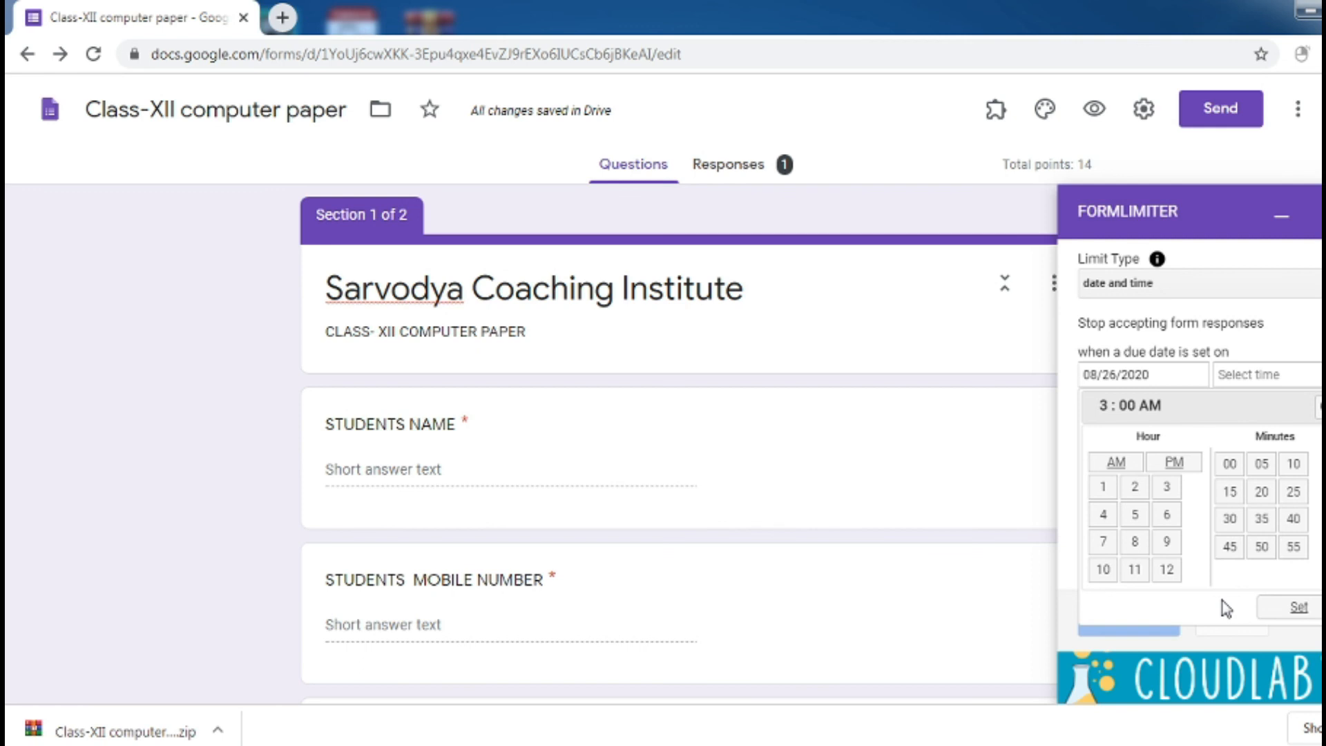
pyautogui.click(1168, 543)
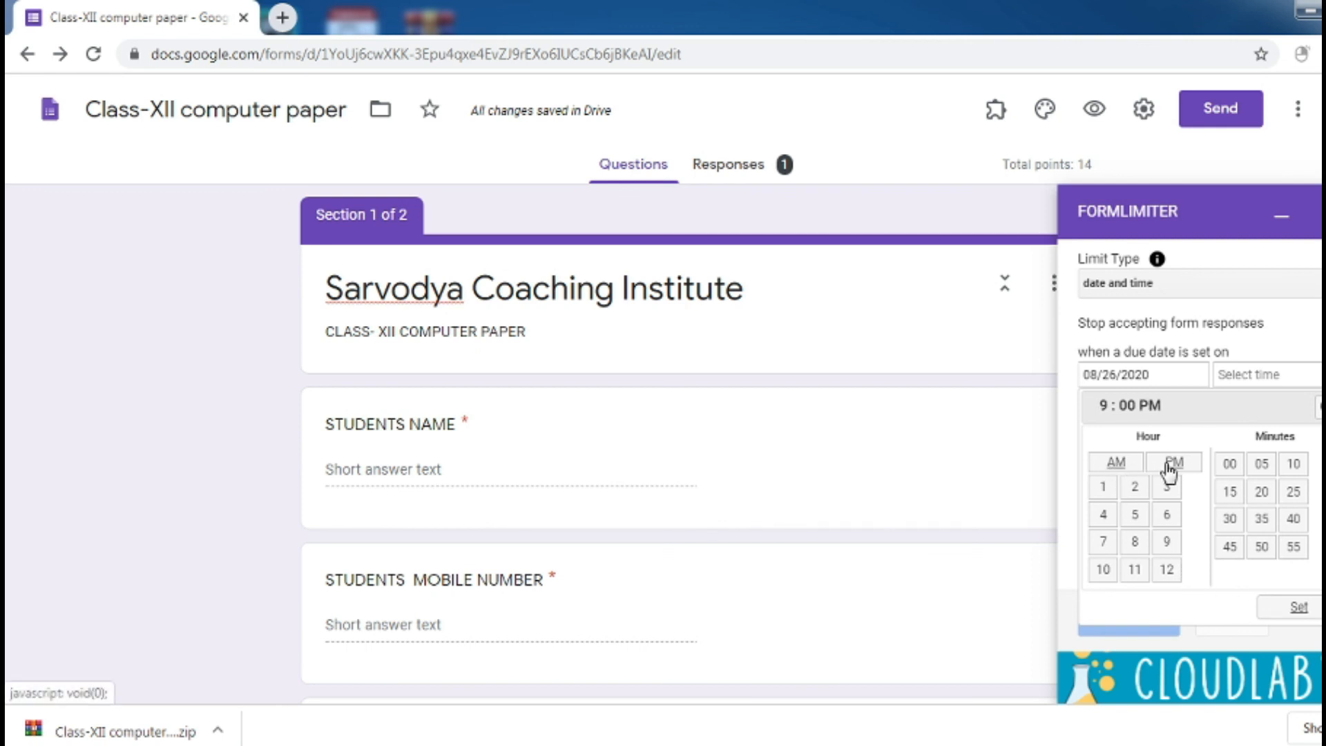
pyautogui.click(1116, 463)
pyautogui.click(1278, 608)
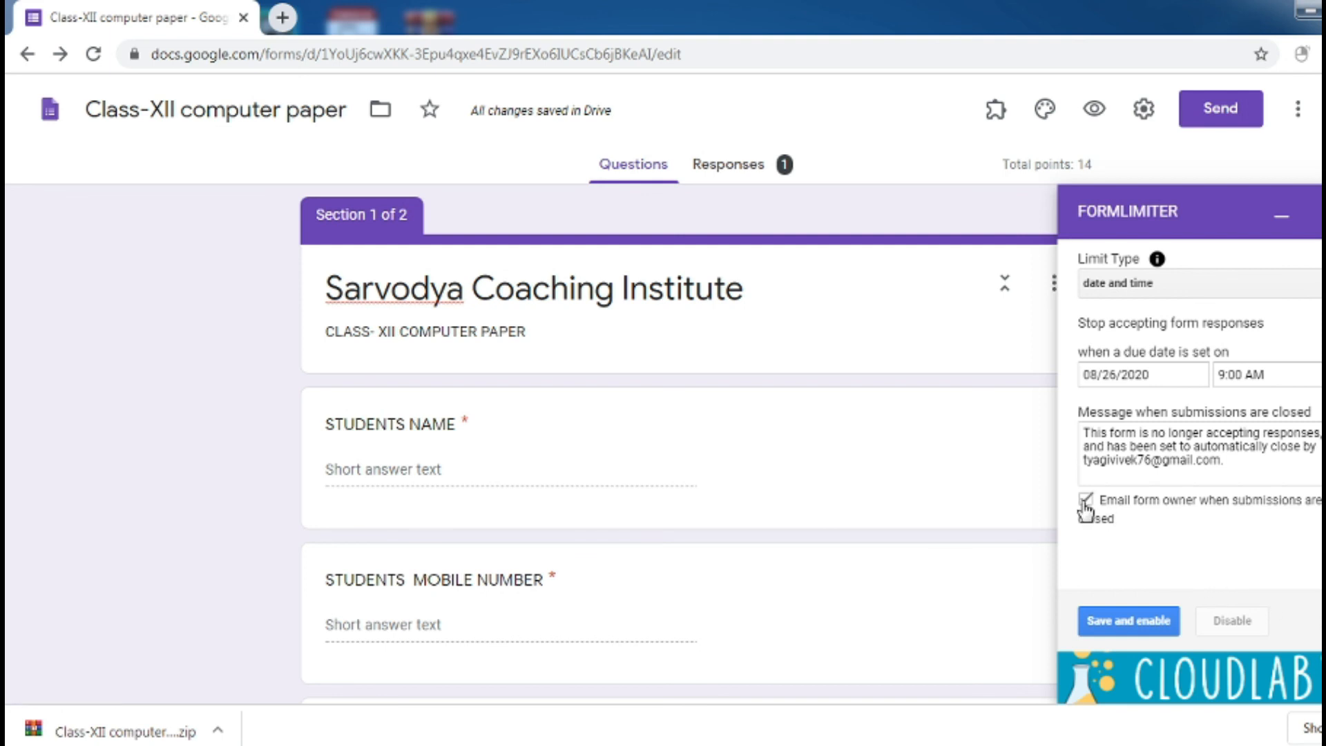
# Replace the closed-form message with 'Thank you for attending the exam' and save and enable the limit
pyautogui.moveTo(1247, 466); pyautogui.dragTo(1083, 435)
pyautogui.press('BackSpace')
pyautogui.write('Thak')
pyautogui.write('k your ')
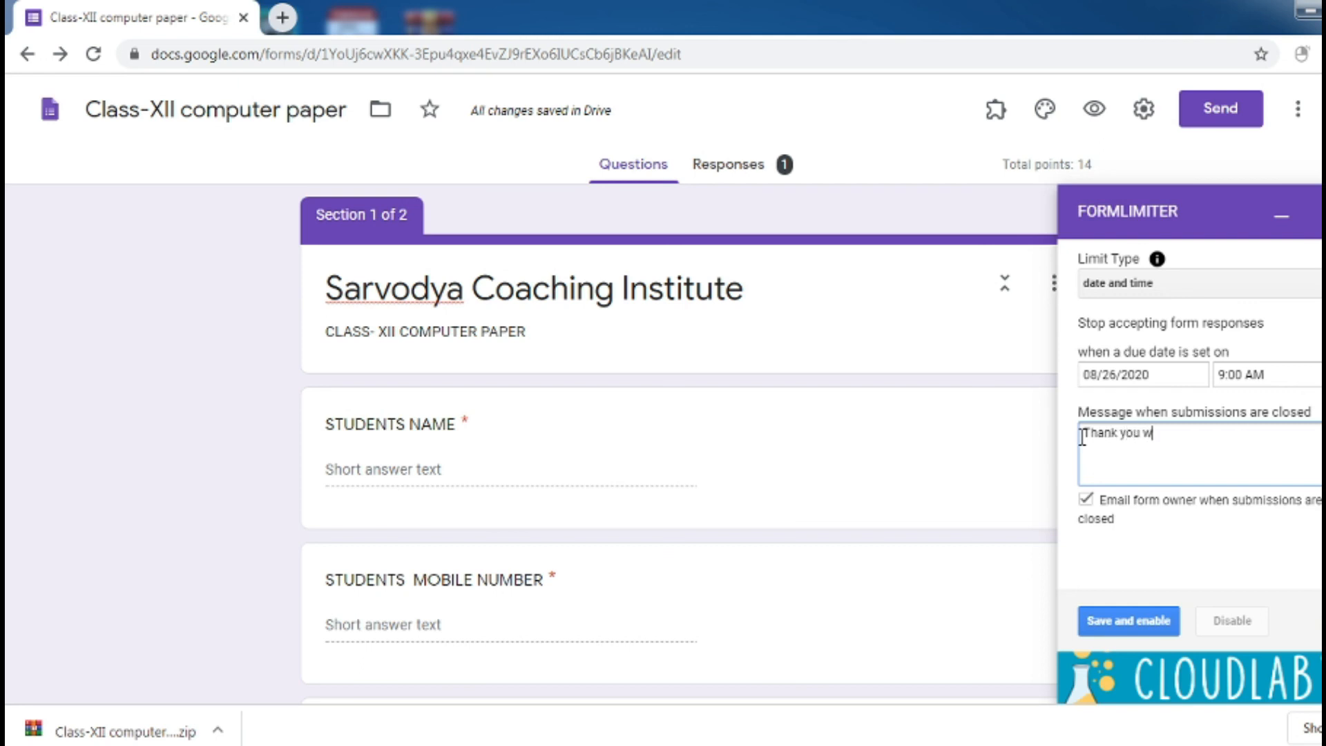
pyautogui.write('or attending the exam')
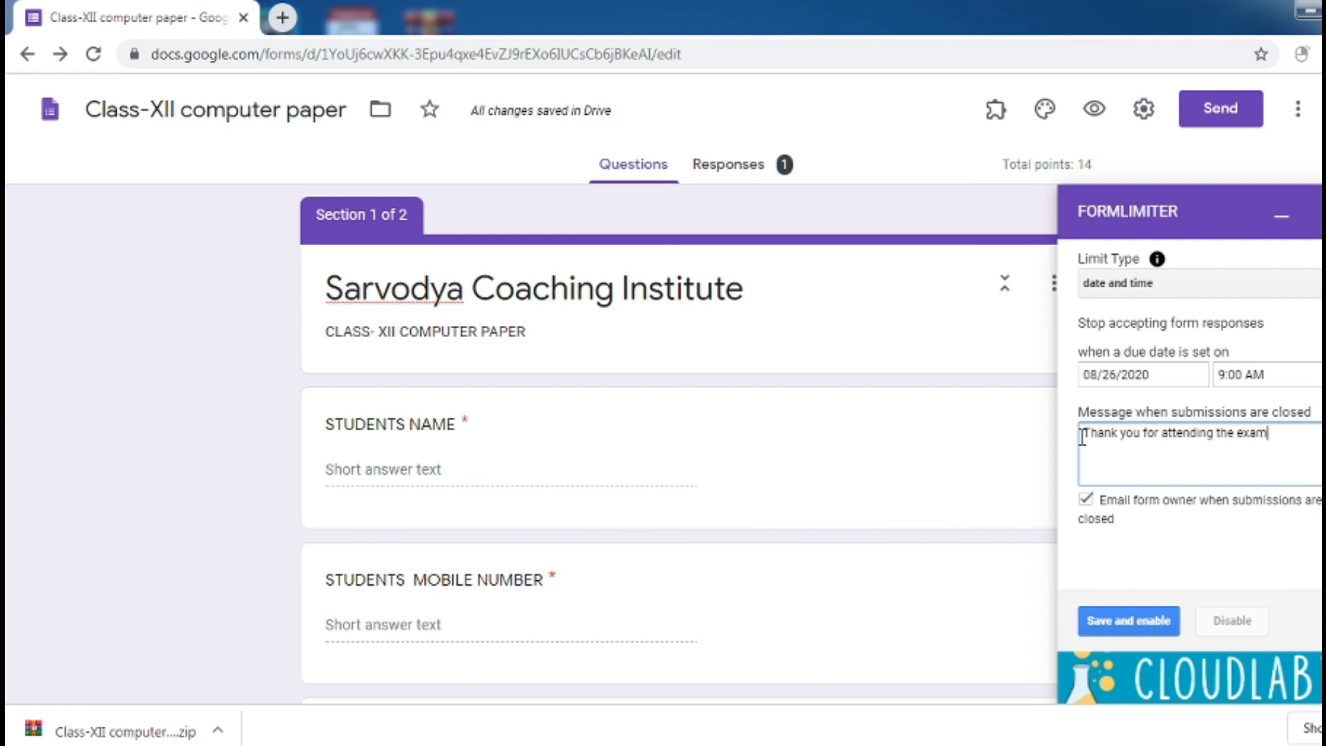
pyautogui.click(1124, 630)
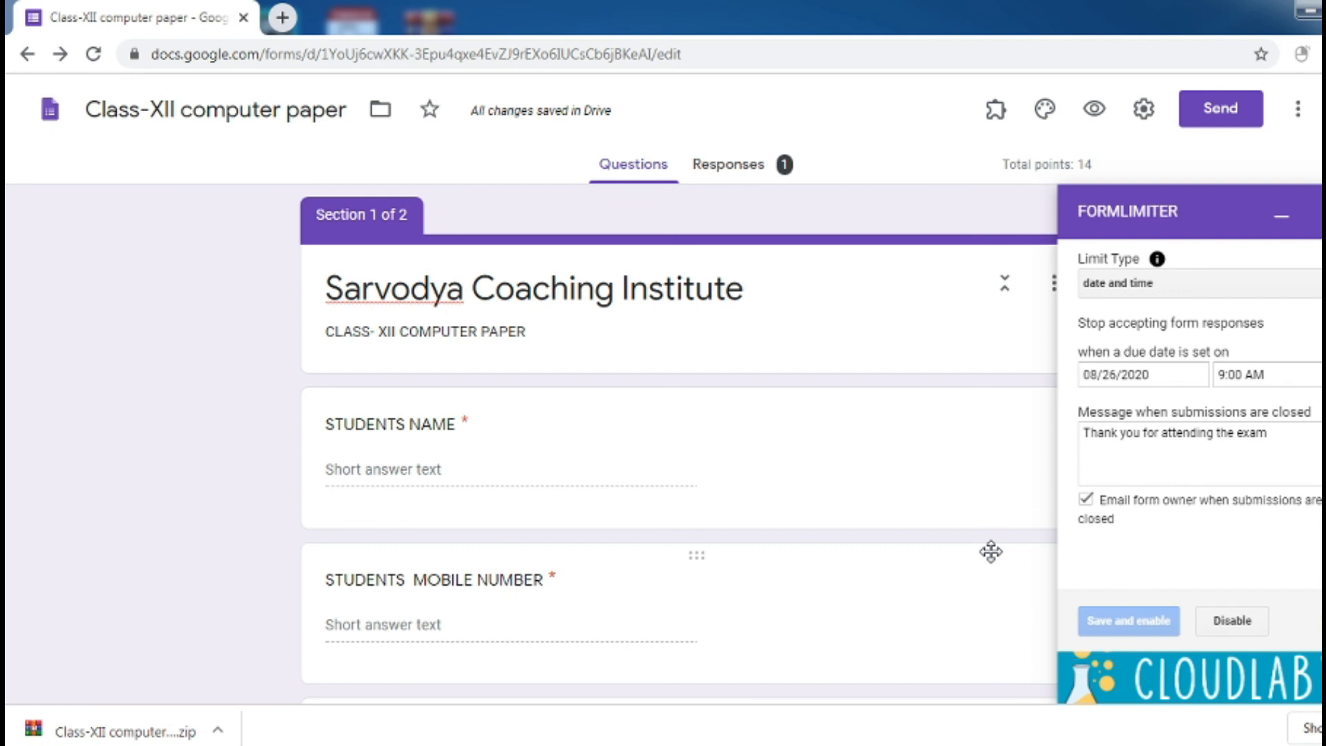
pyautogui.click(707, 176)
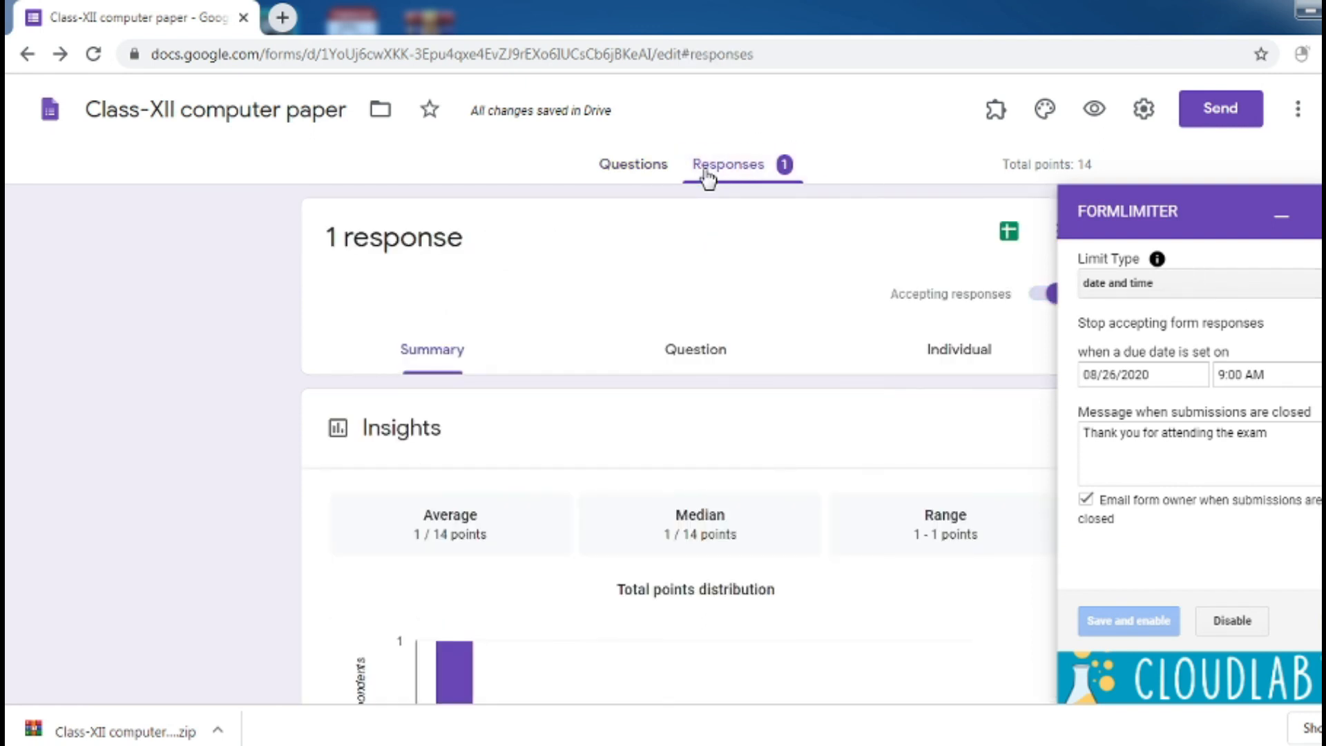
# Close the formLimiter panel, toggle Accepting responses off and back on, and return to the questions
pyautogui.click(1318, 214)
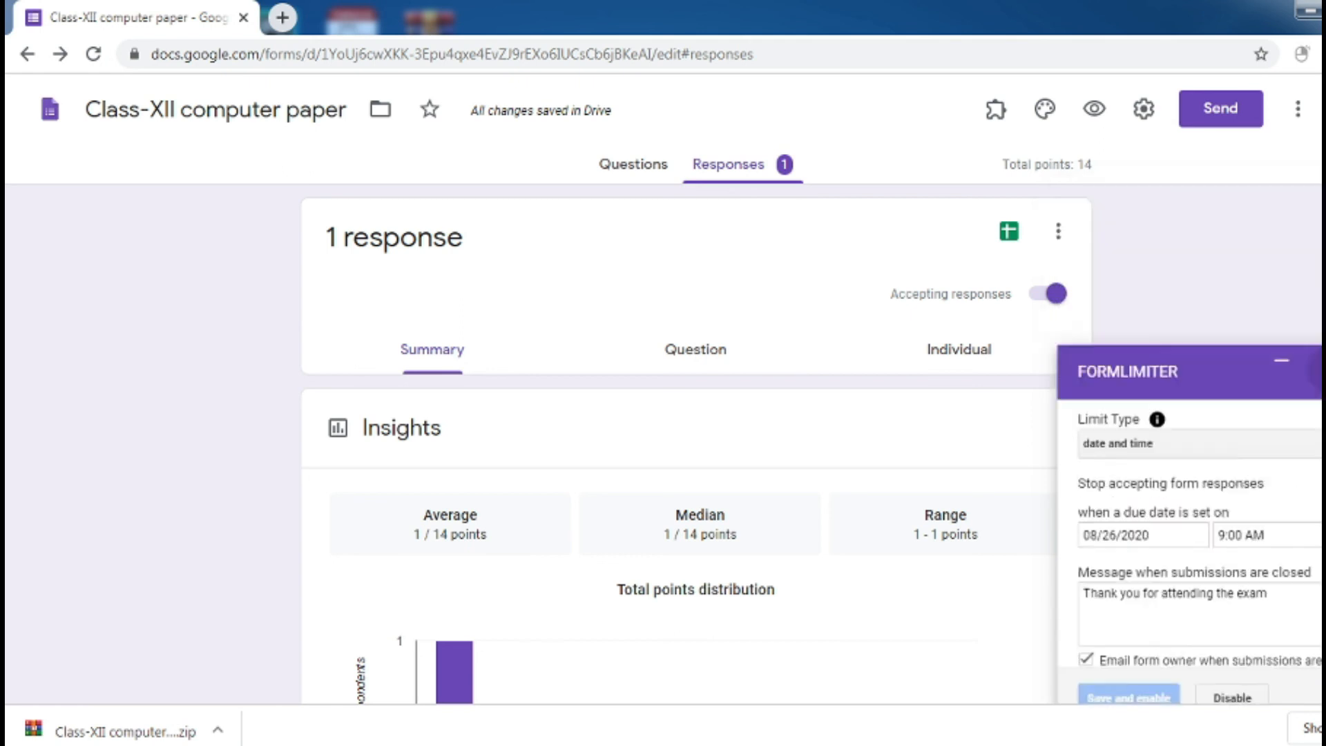
pyautogui.click(1036, 302)
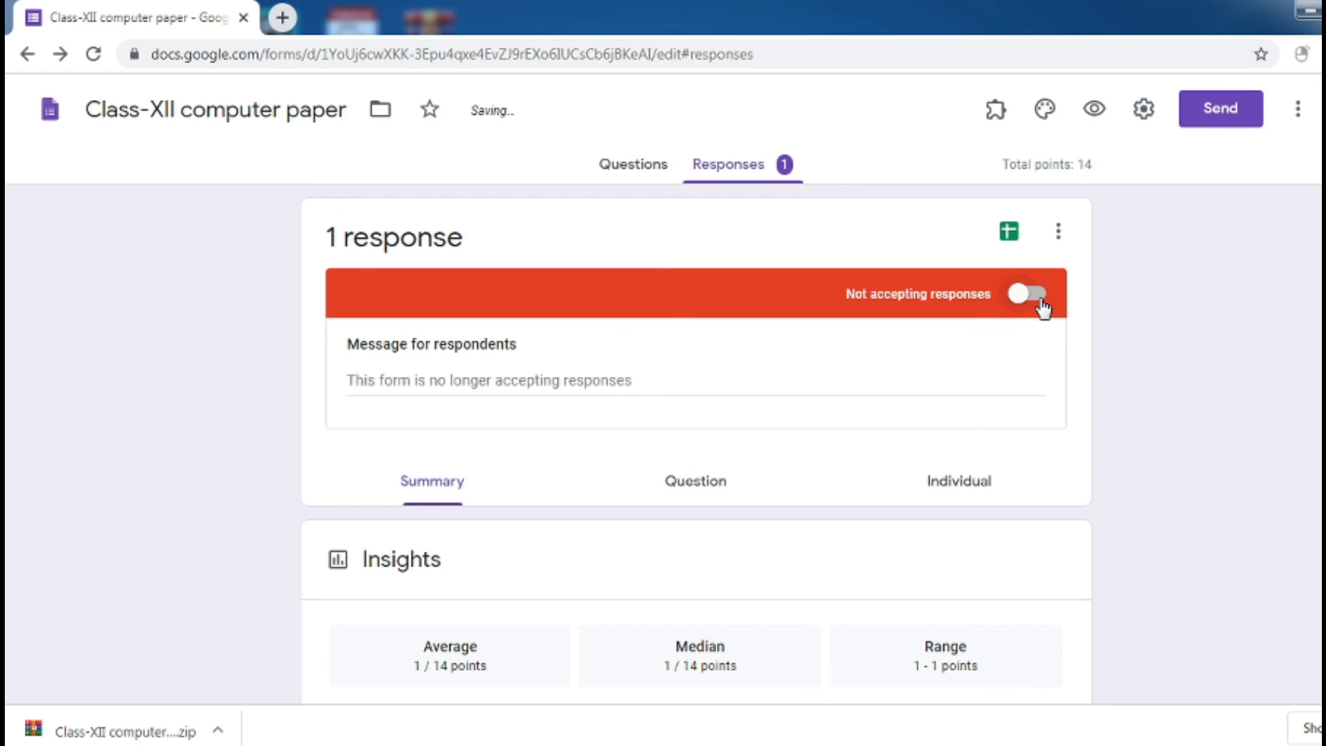
pyautogui.click(1036, 302)
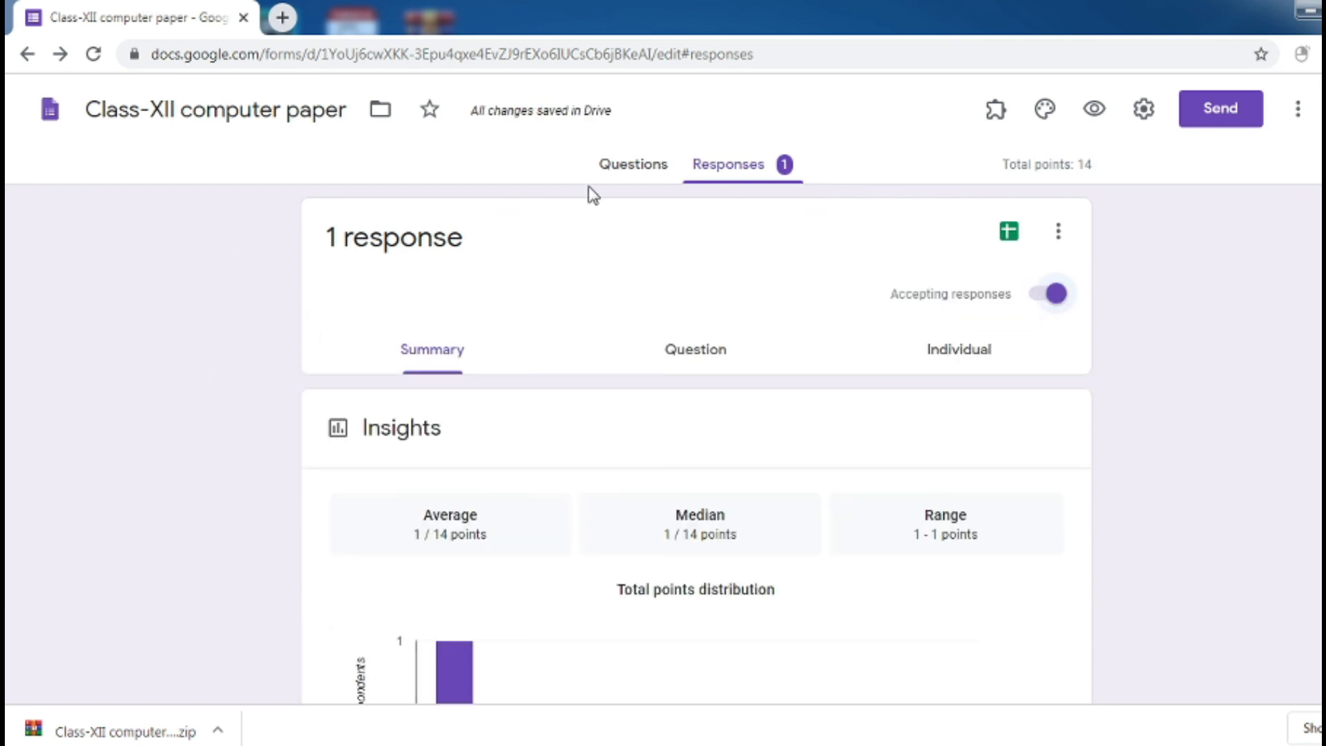
pyautogui.click(628, 173)
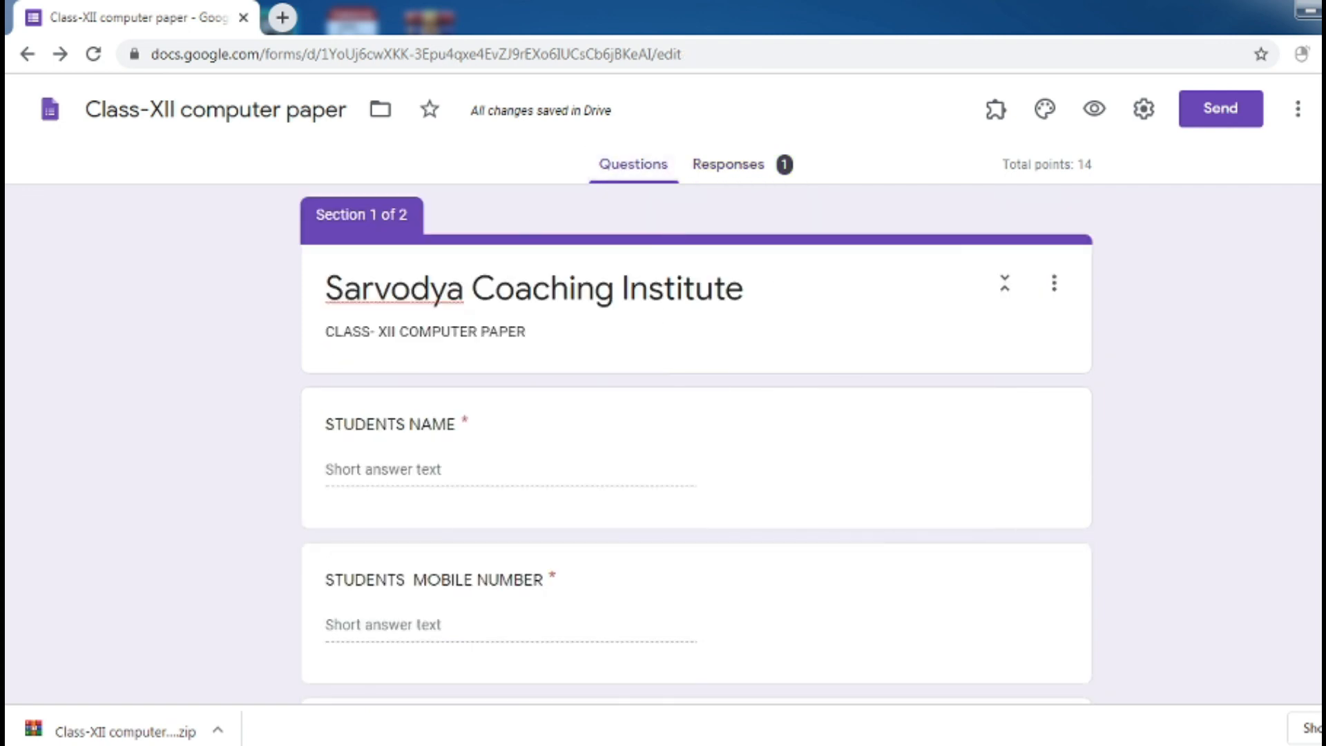
pyautogui.scroll(-20, 696, 386)
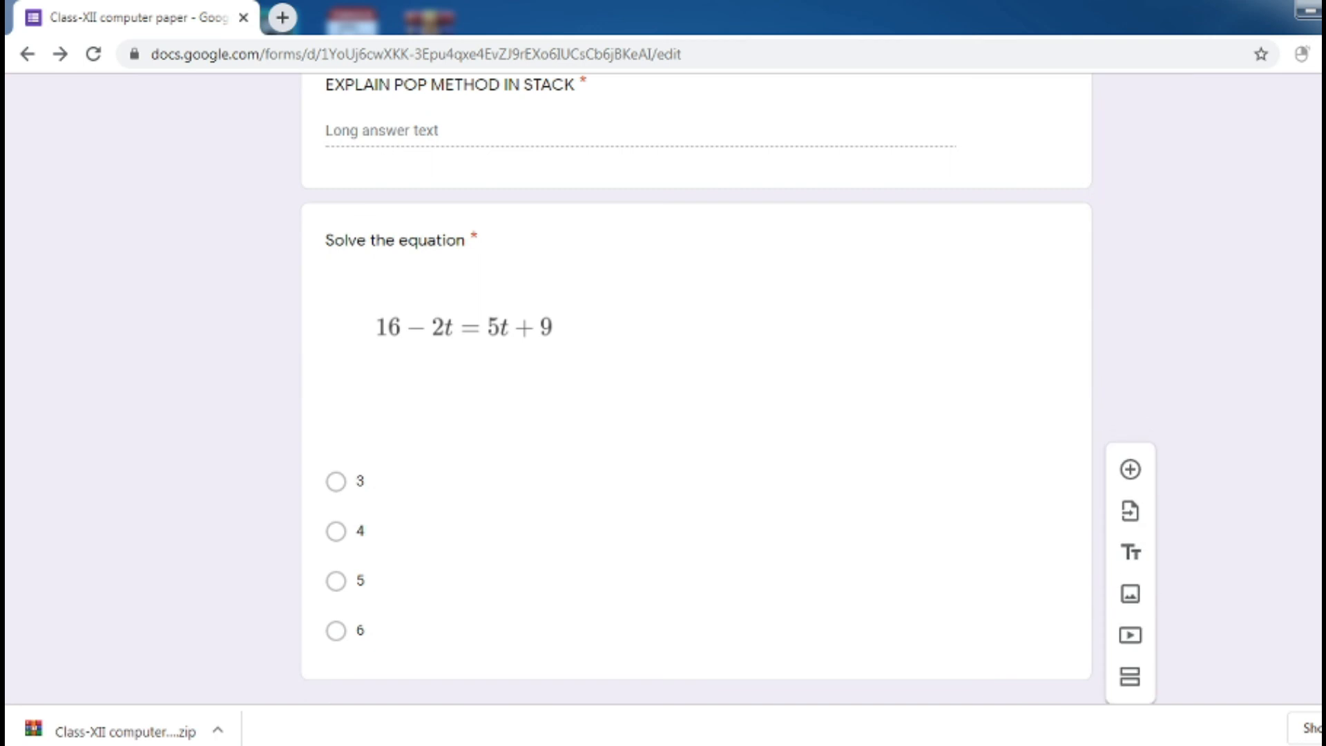
pyautogui.scroll(8, 696, 387)
pyautogui.scroll(10, 696, 387)
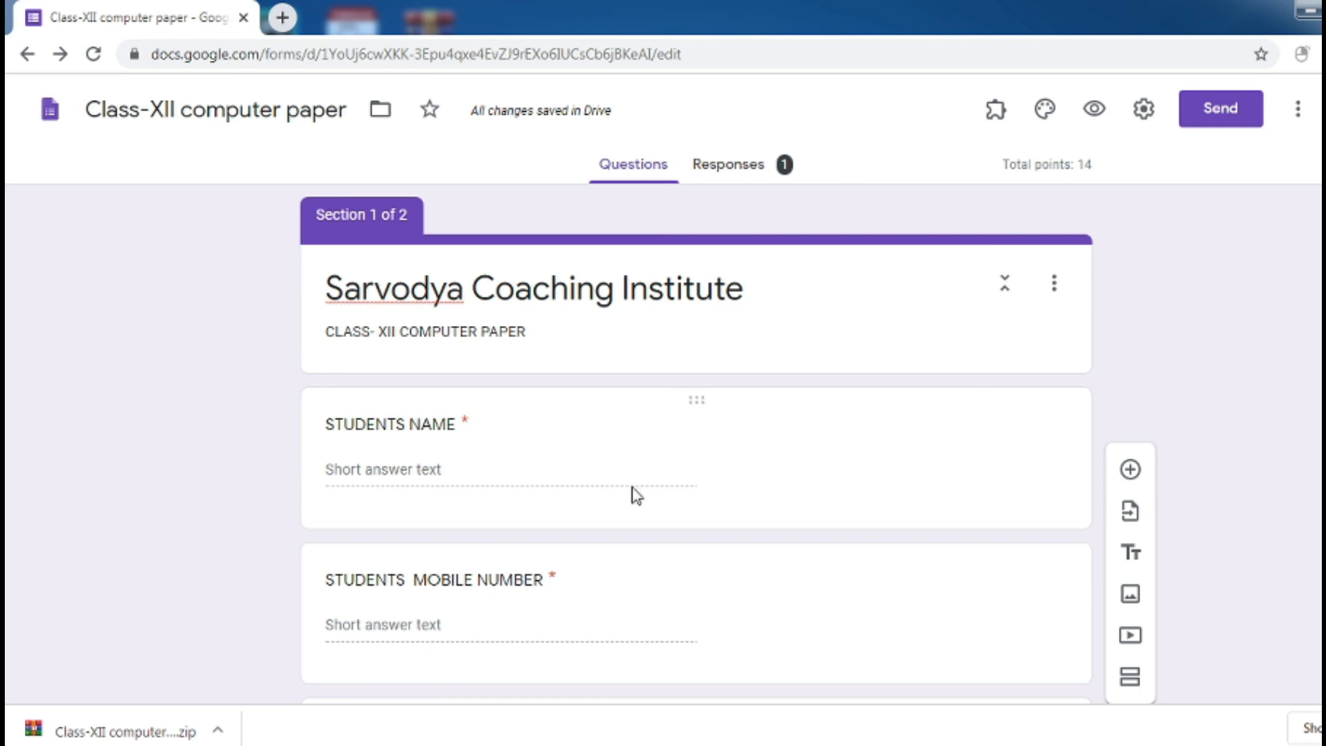
# Set the open-book heart image as the form's header in the theme settings
pyautogui.click(1046, 121)
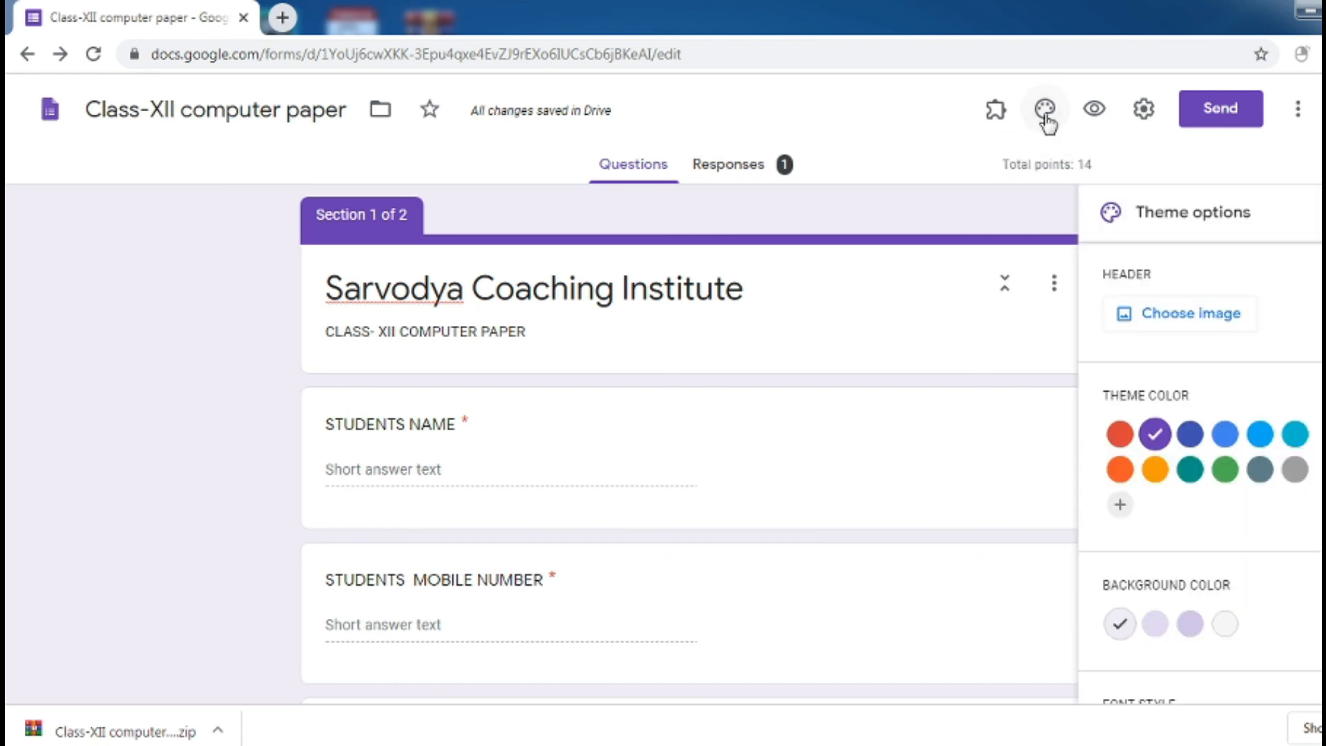
pyautogui.click(1159, 333)
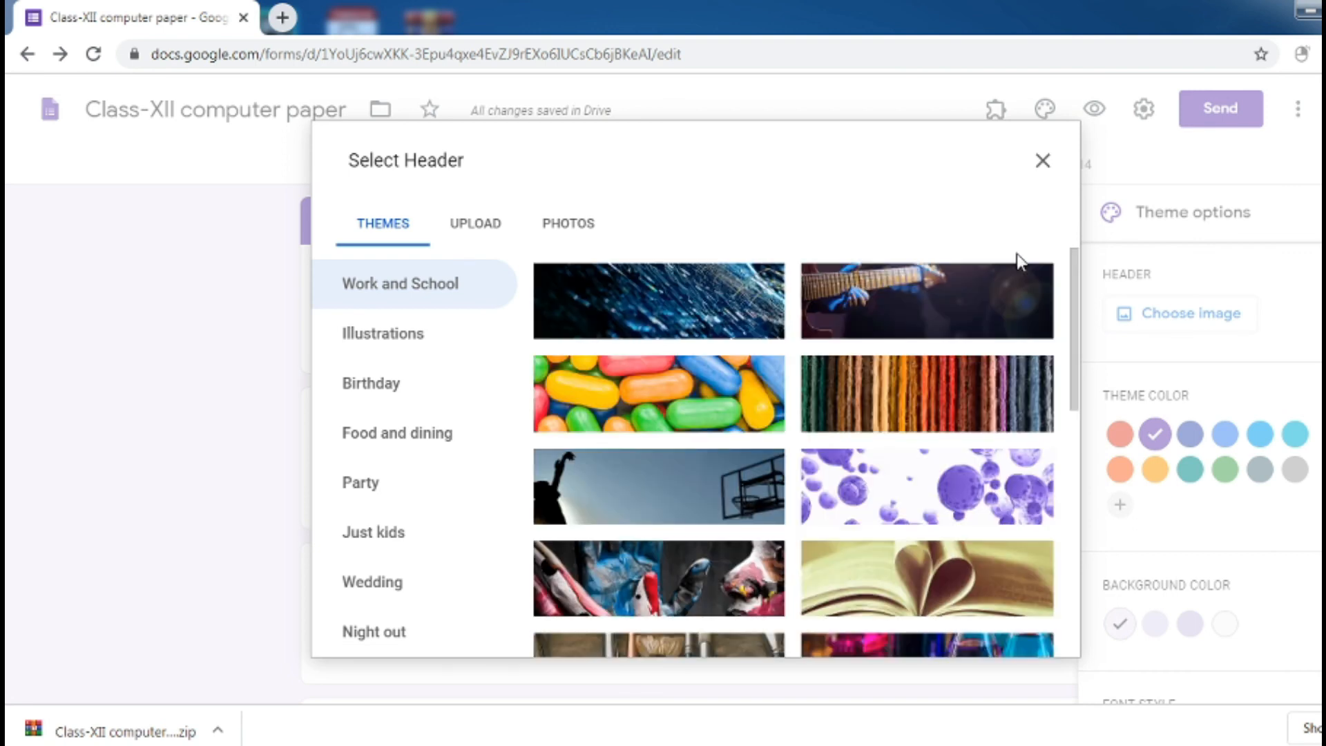
pyautogui.click(903, 591)
pyautogui.click(1026, 632)
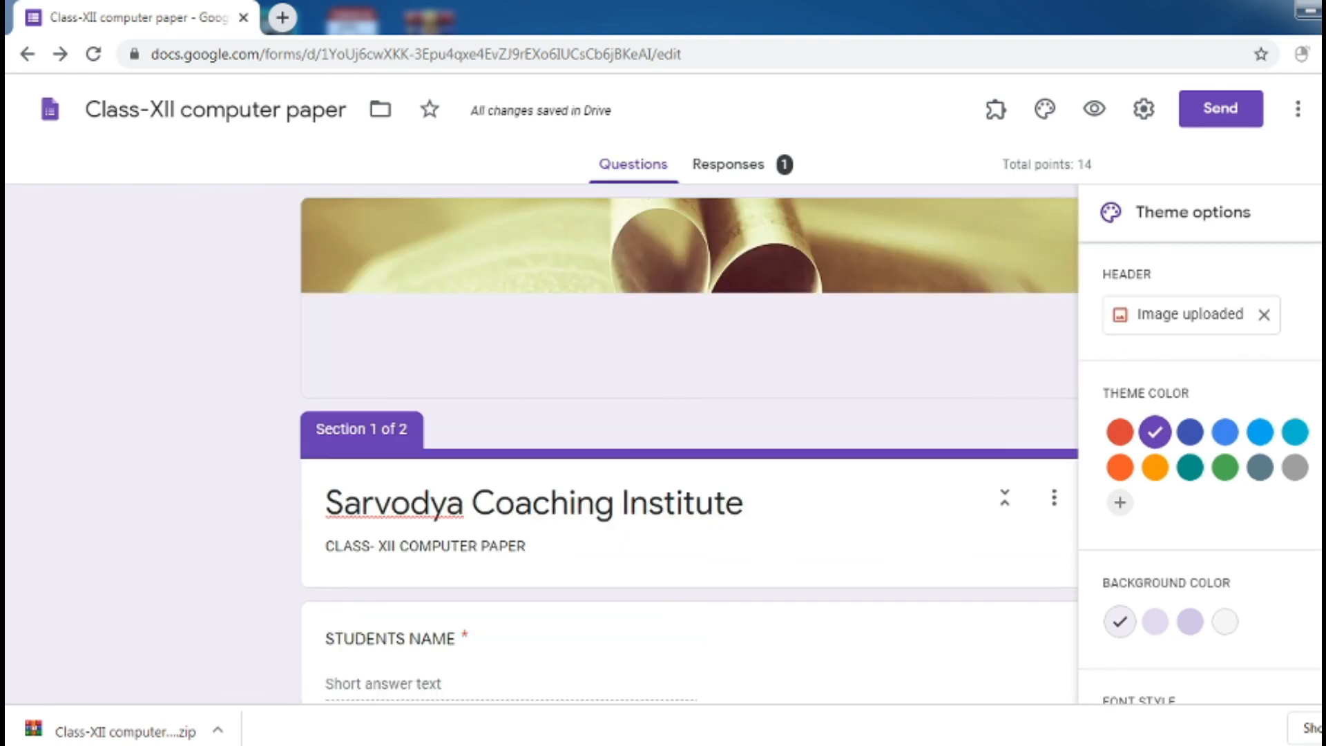
# Change the form's font style to Playful
pyautogui.scroll(-1, 1200, 473)
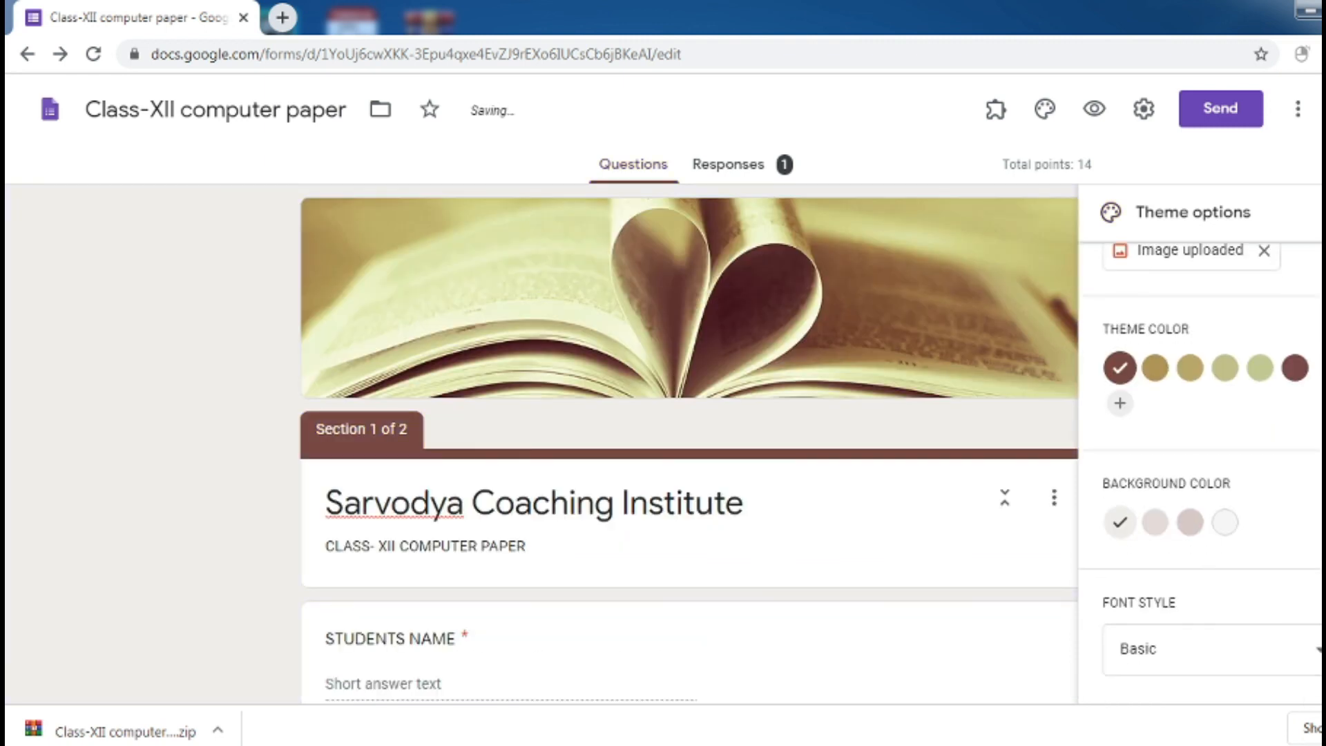
pyautogui.click(1158, 642)
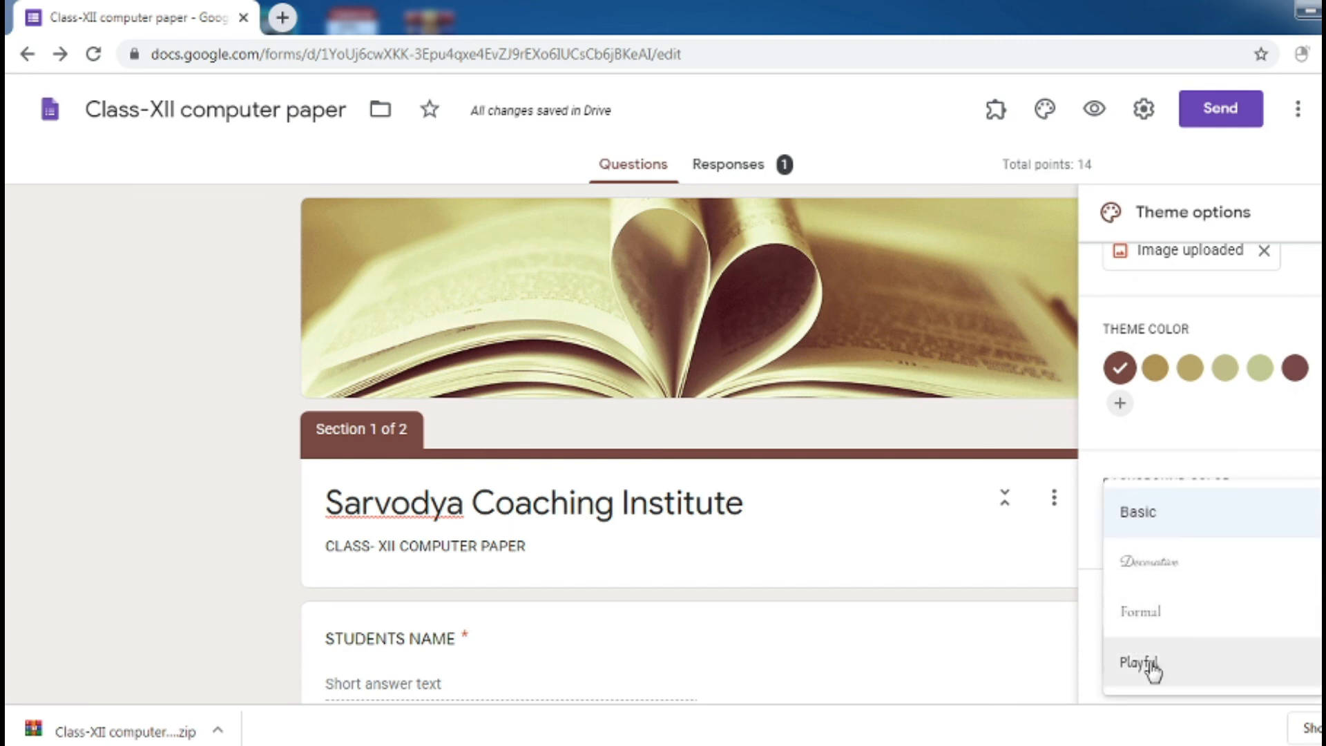
pyautogui.click(1150, 665)
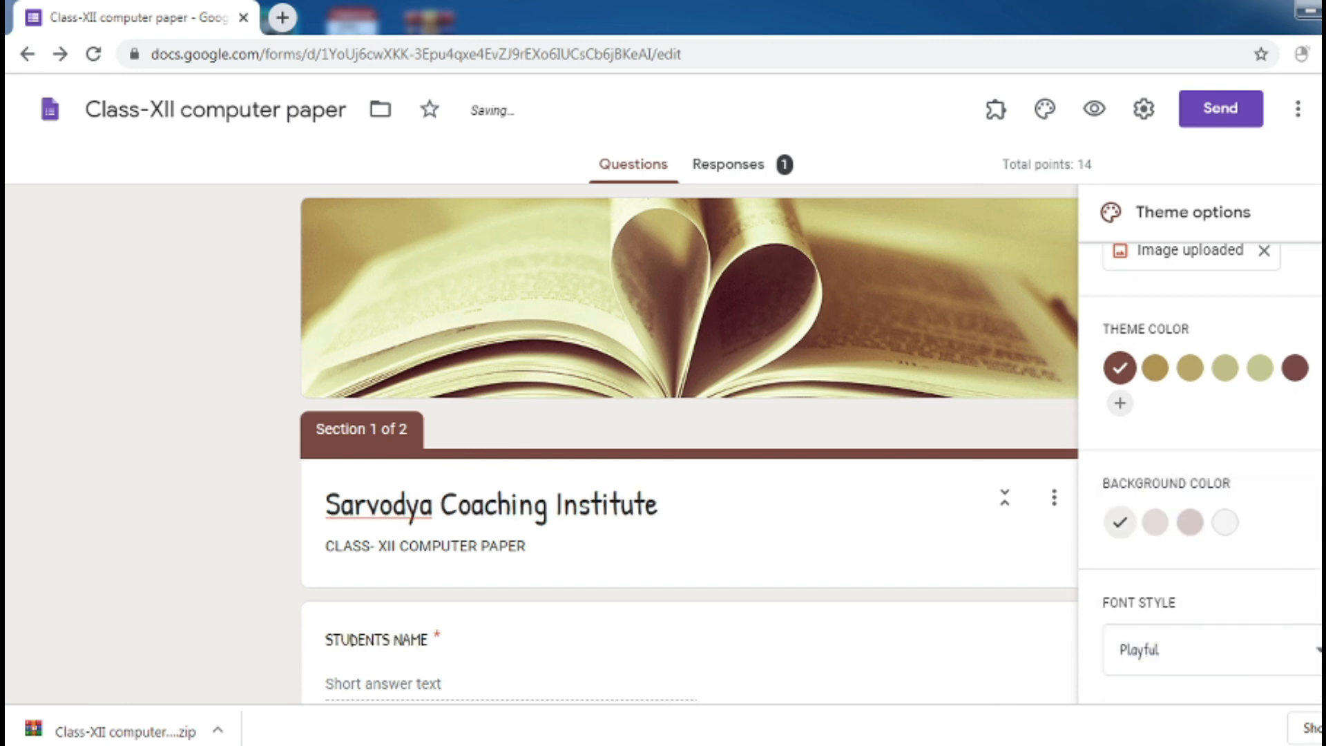
pyautogui.click(1321, 212)
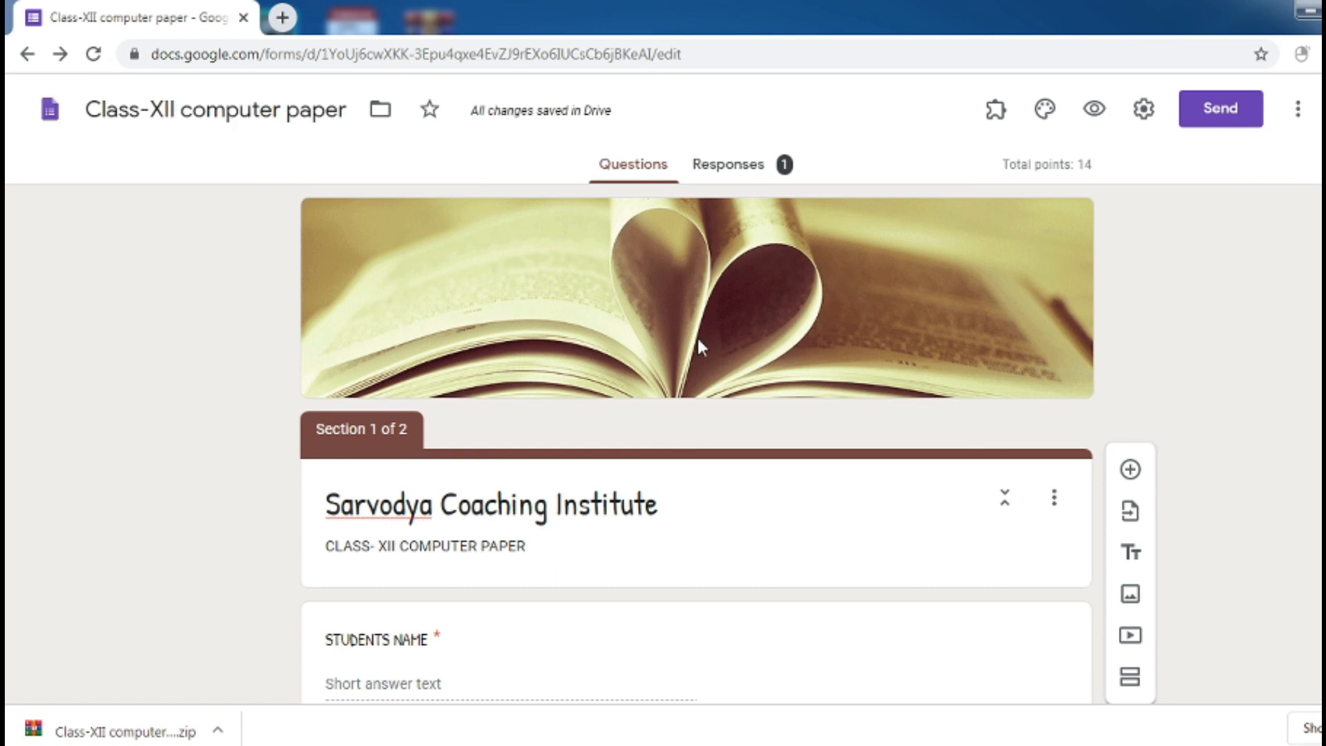
# Preview the form as respondents will see it
pyautogui.scroll(-10, 1129, 324)
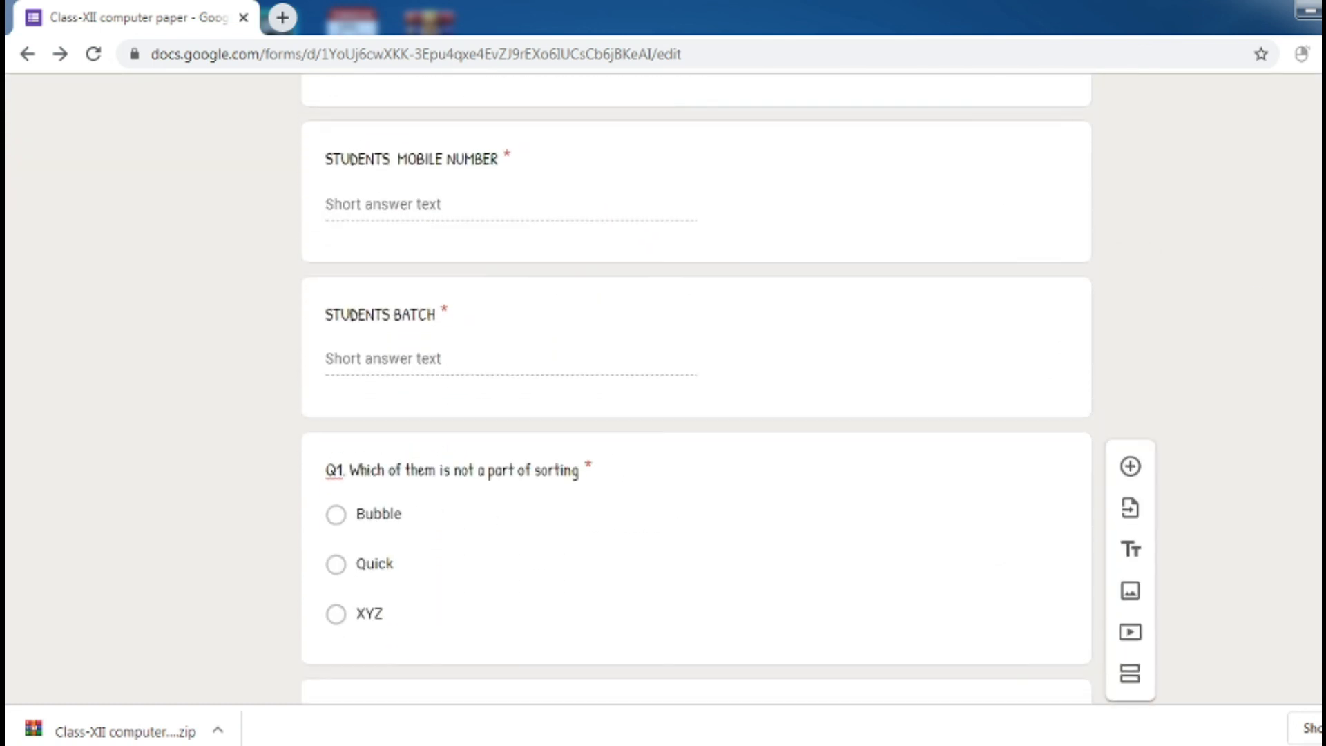
pyautogui.scroll(10, 696, 387)
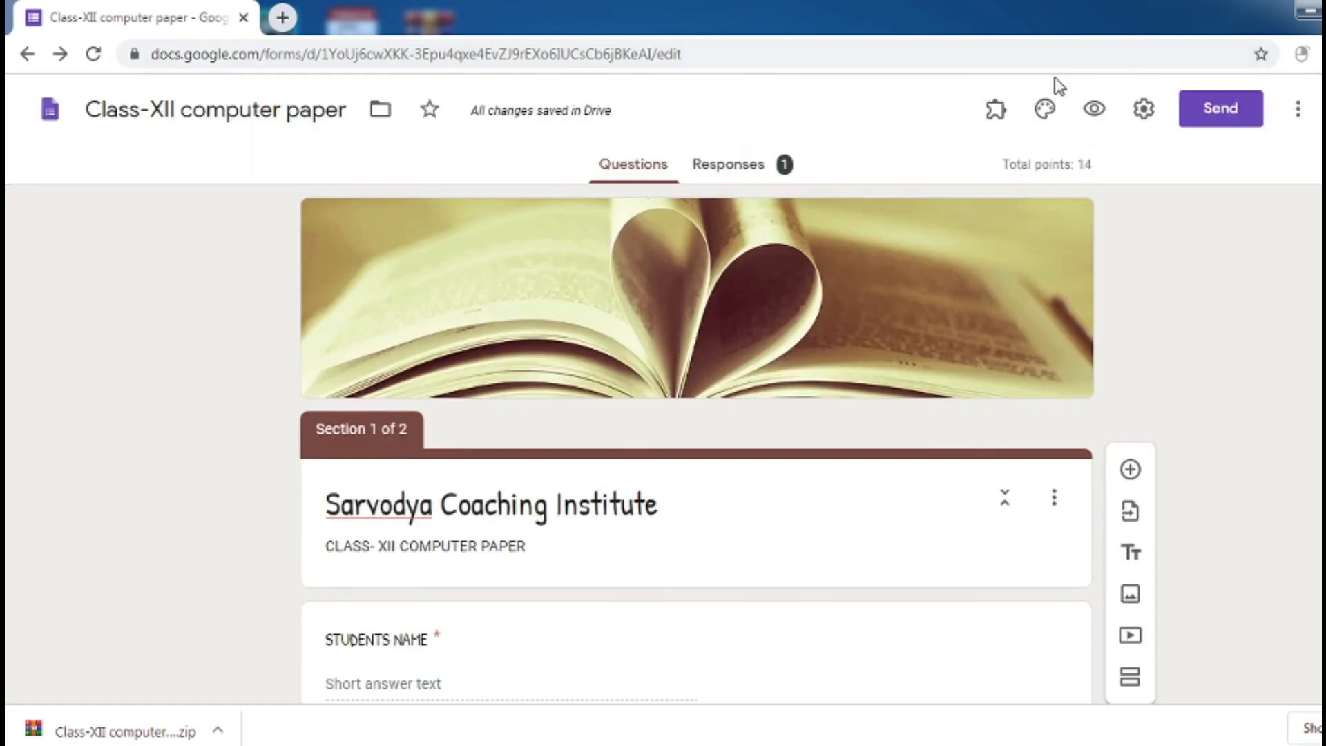
pyautogui.click(1095, 110)
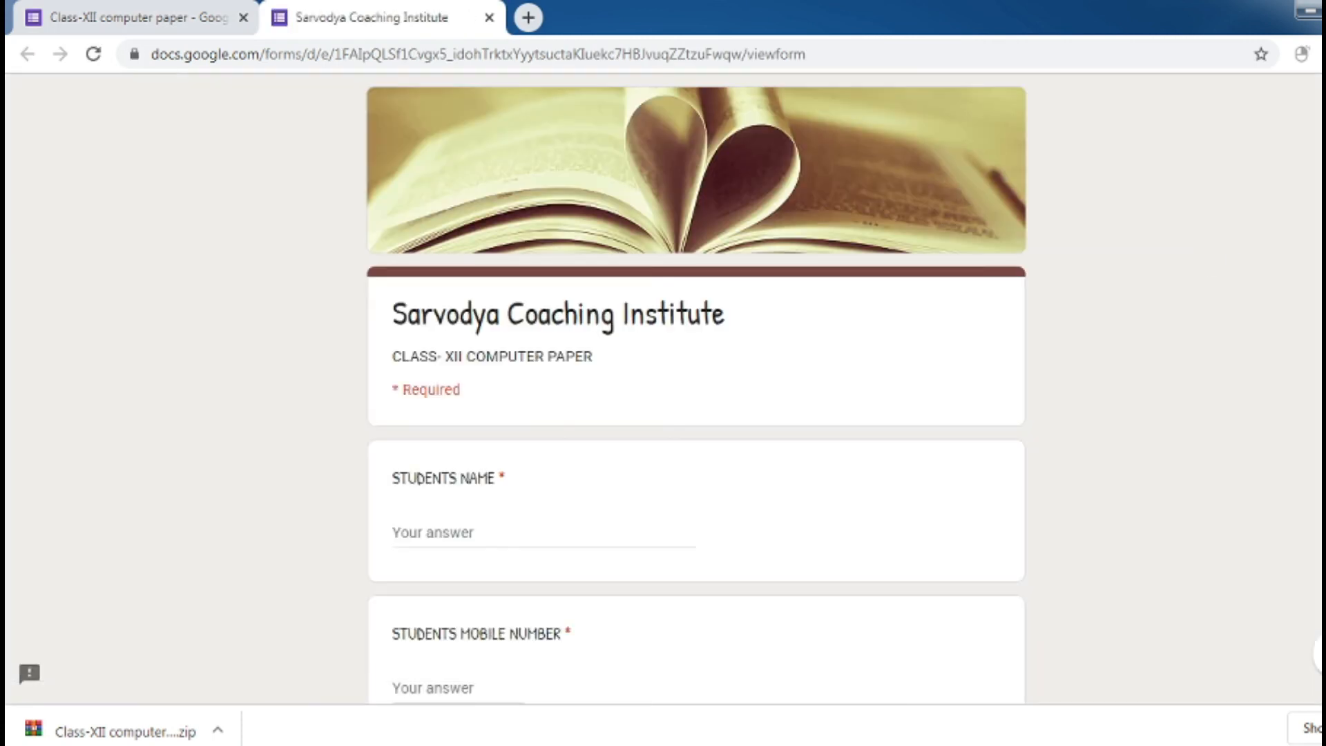
# Scroll through the respondent preview of the quiz, then close the preview tab
pyautogui.scroll(-9, 696, 387)
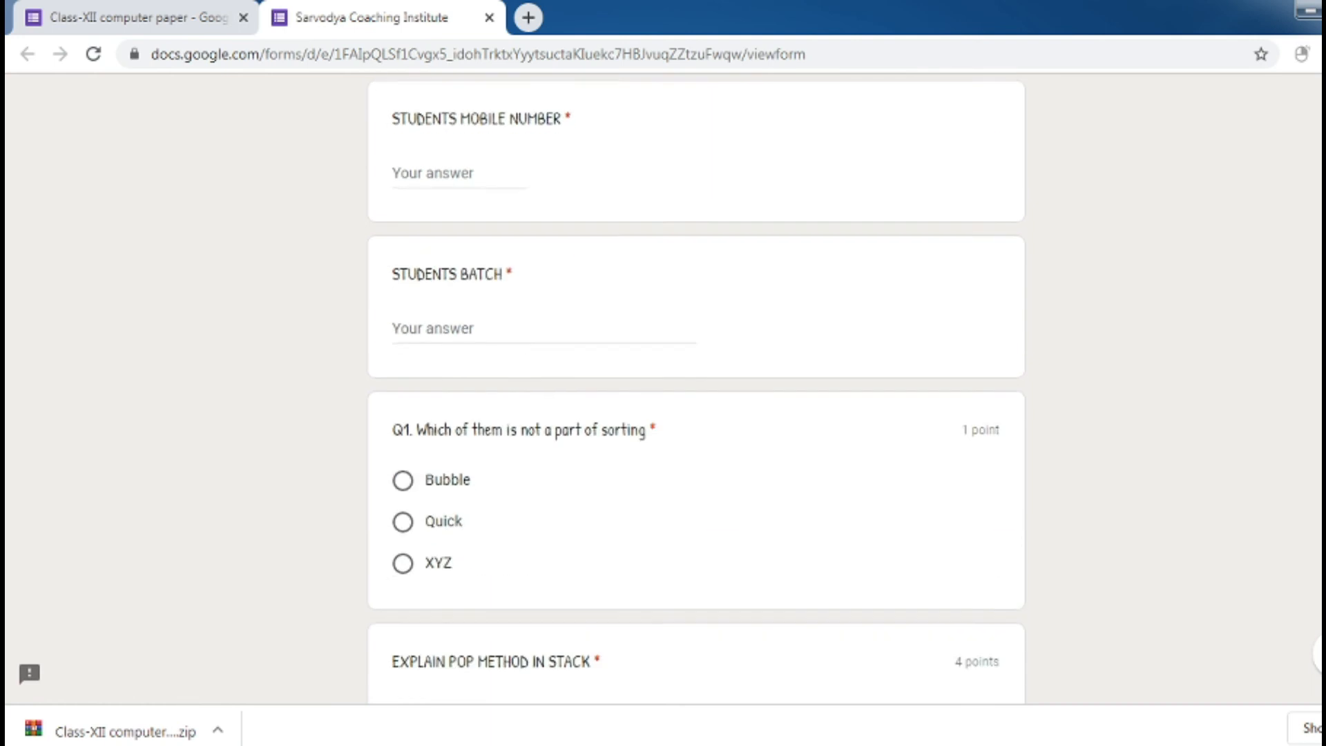
pyautogui.scroll(-8, 697, 387)
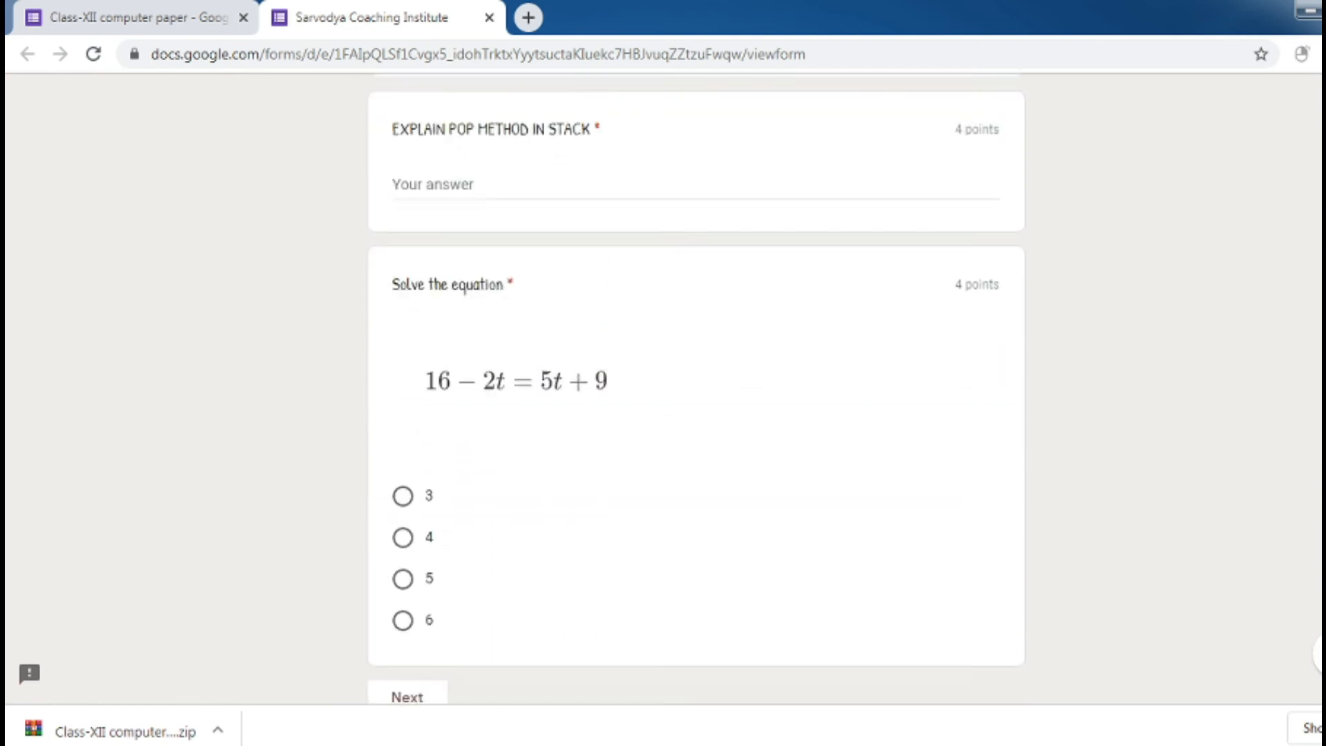
pyautogui.scroll(17, 696, 386)
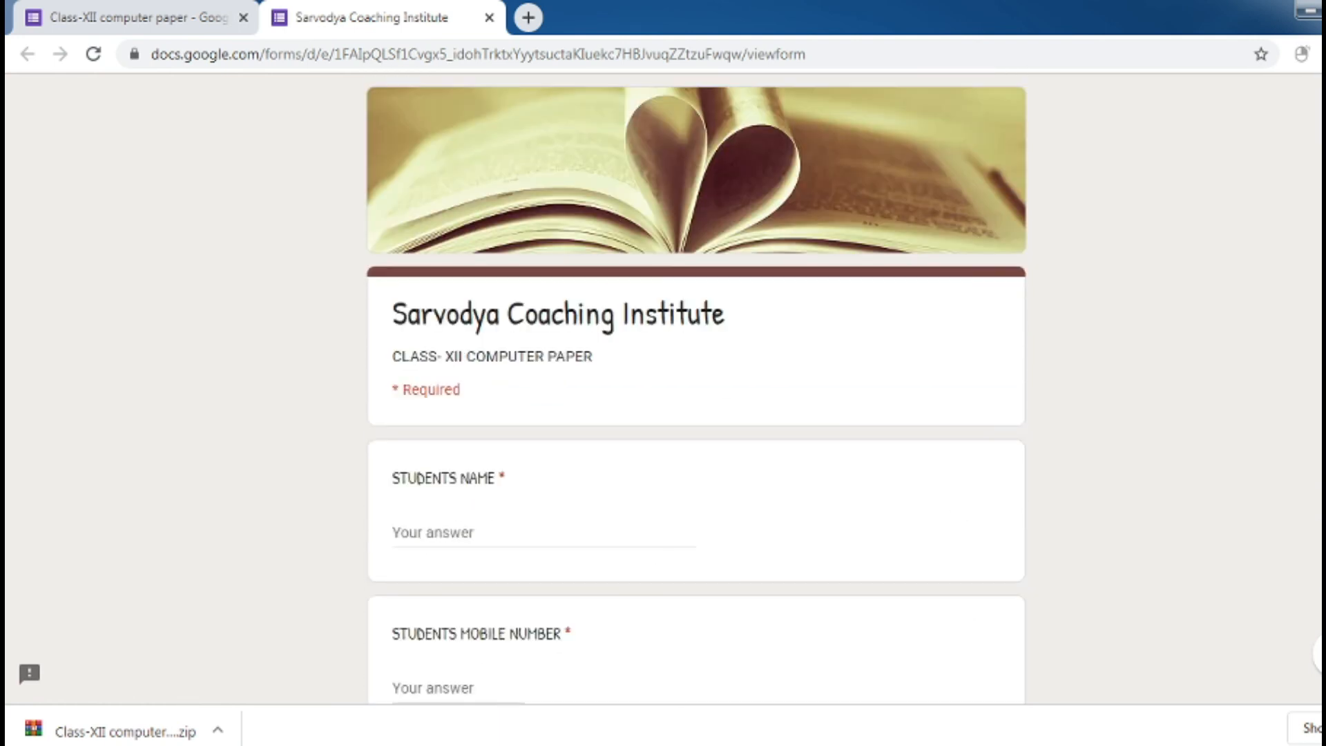
pyautogui.click(489, 18)
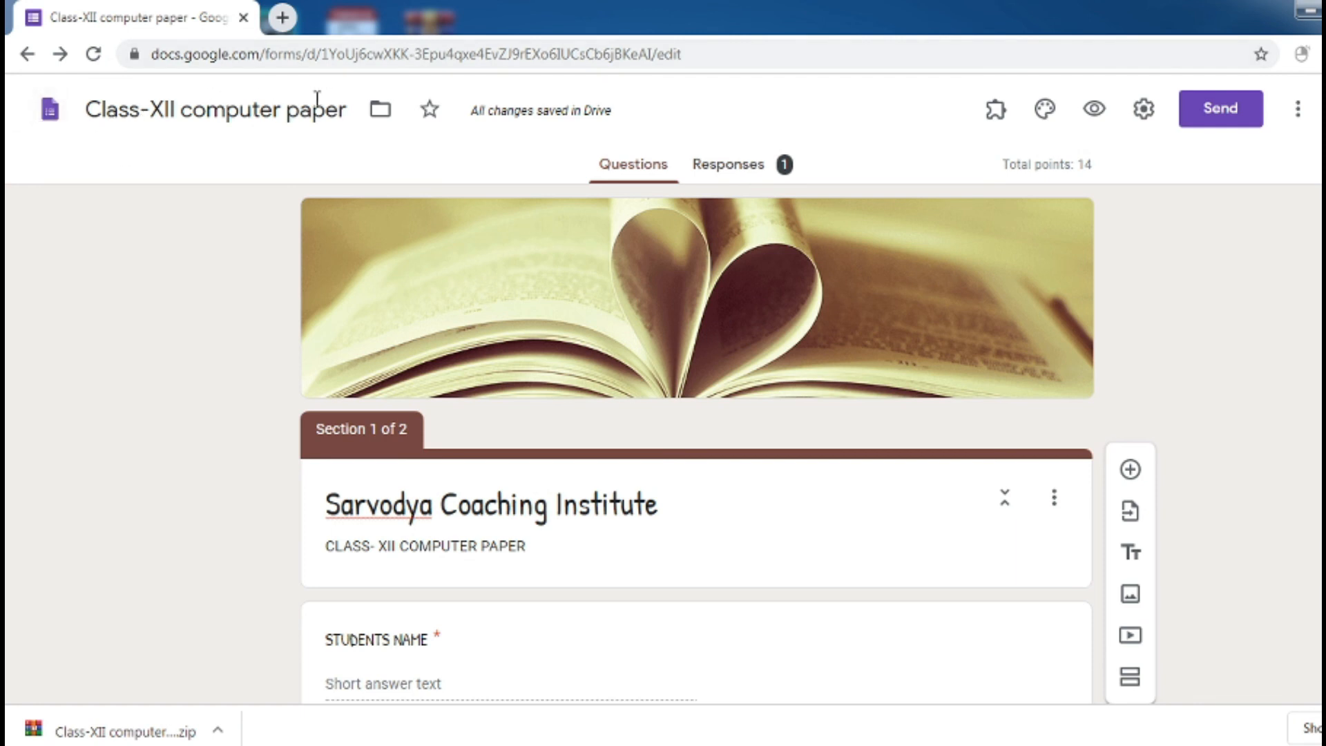
pyautogui.click(49, 109)
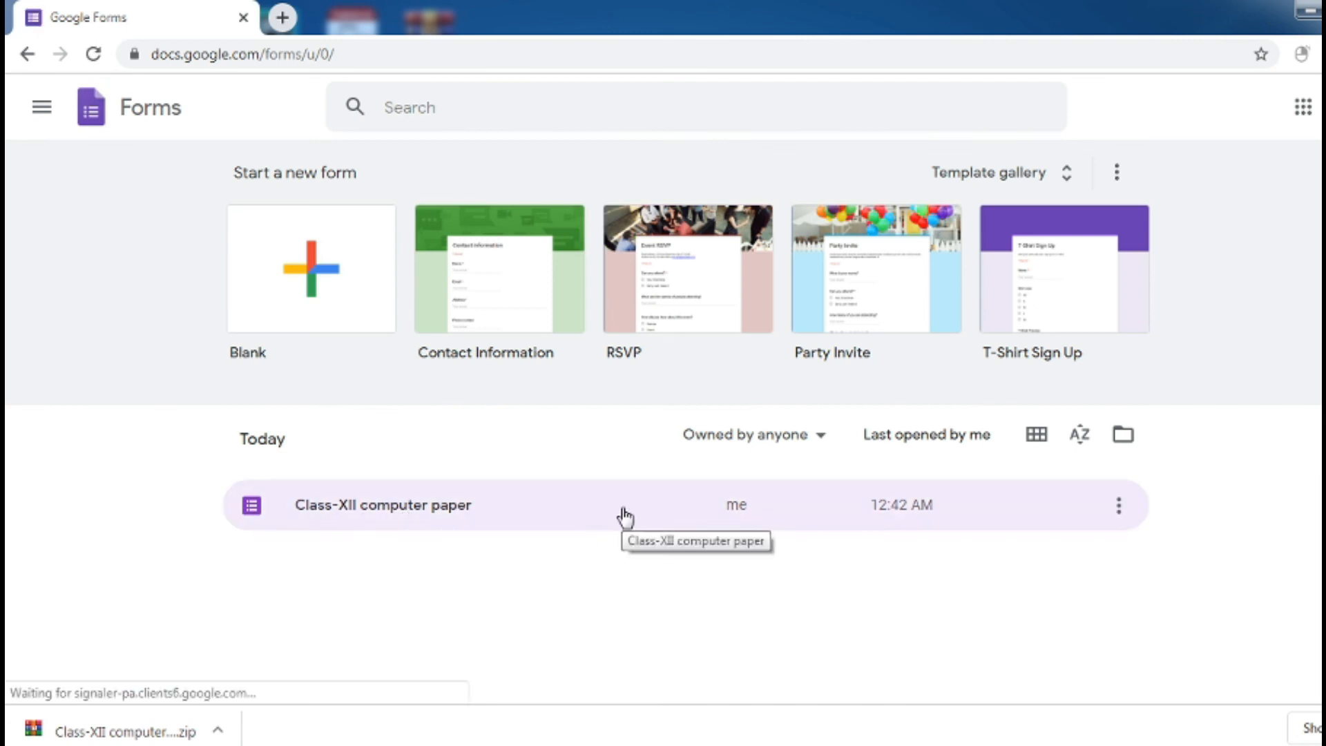
pyautogui.click(477, 509)
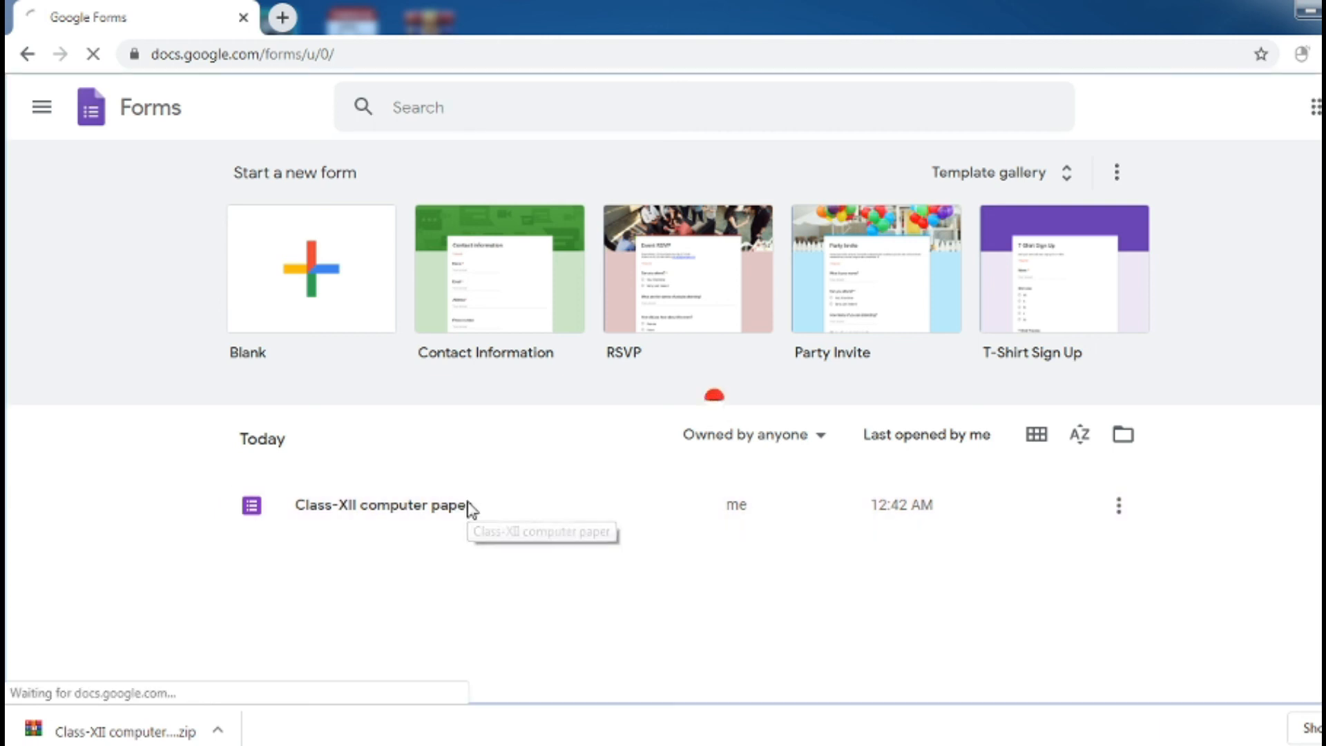